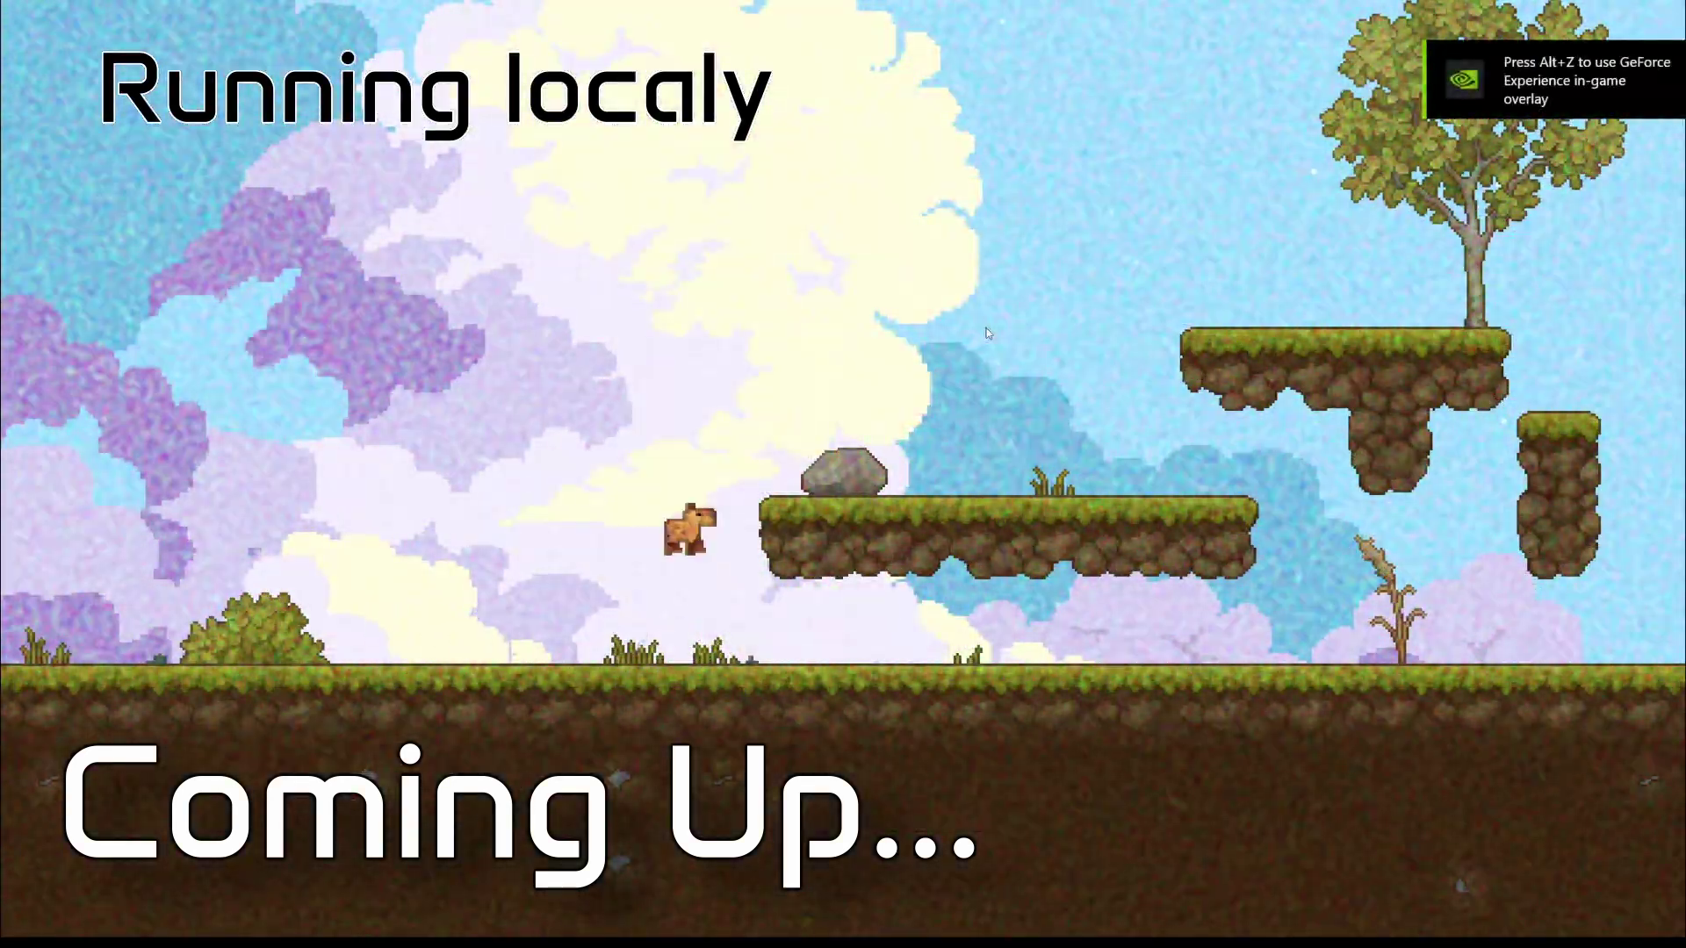
{"action": "key", "text": "space"}
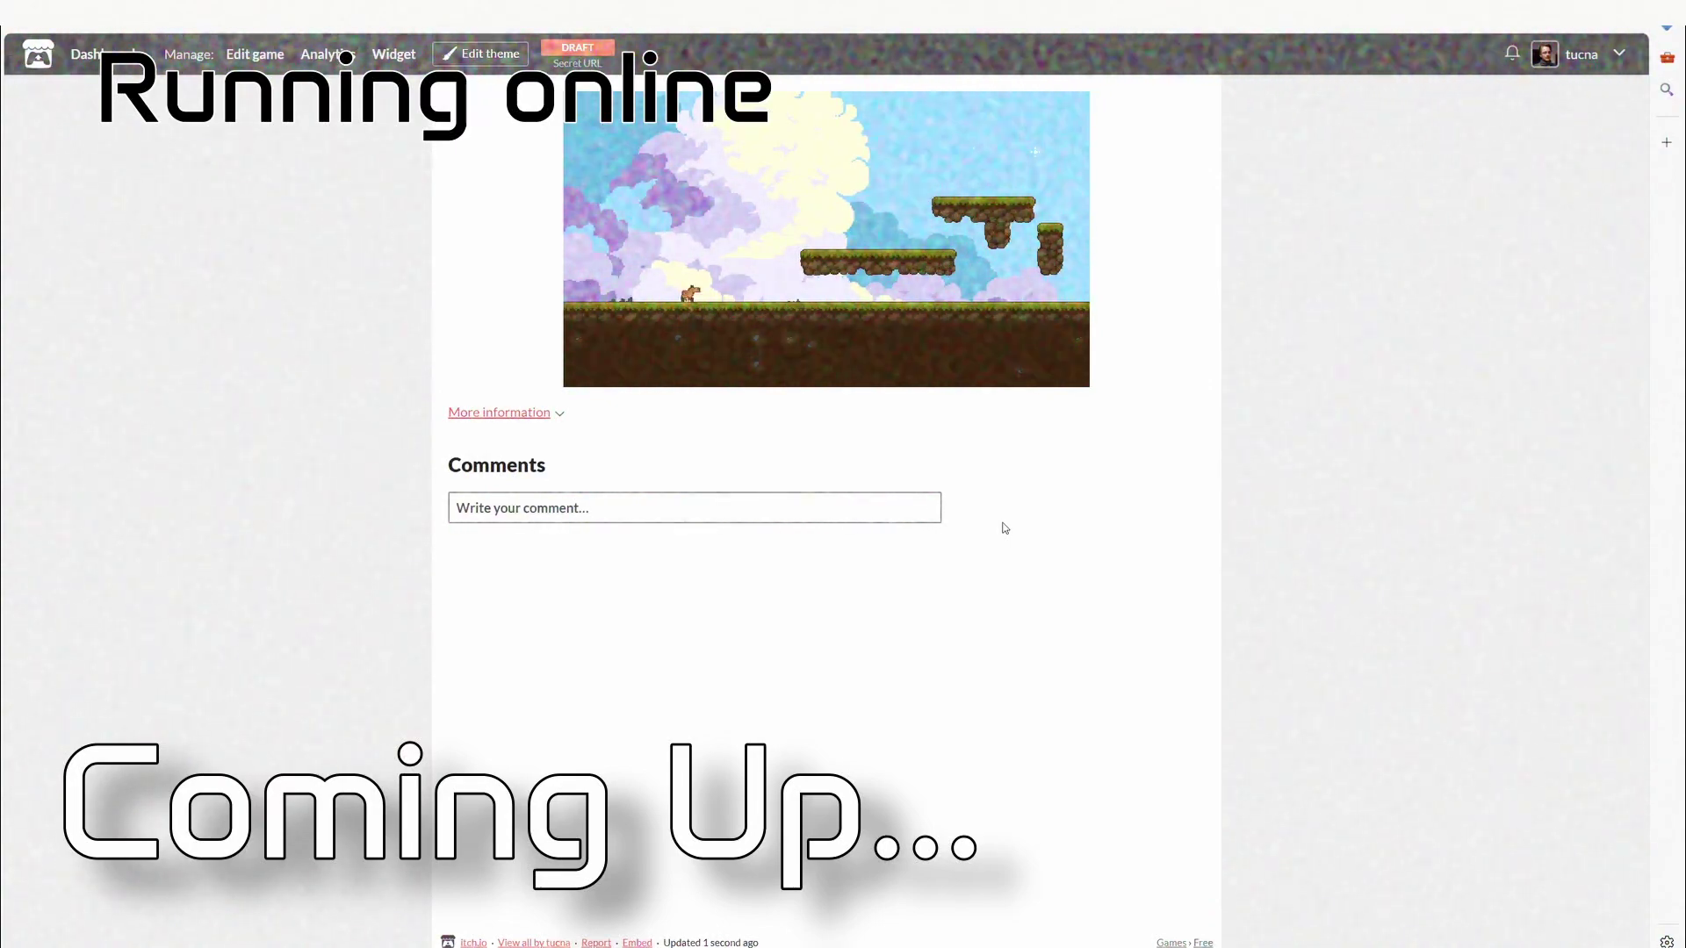
Test the capybara by making it walk right and jump.
{"action": "key", "text": "Right"}
{"action": "key", "text": "space"}
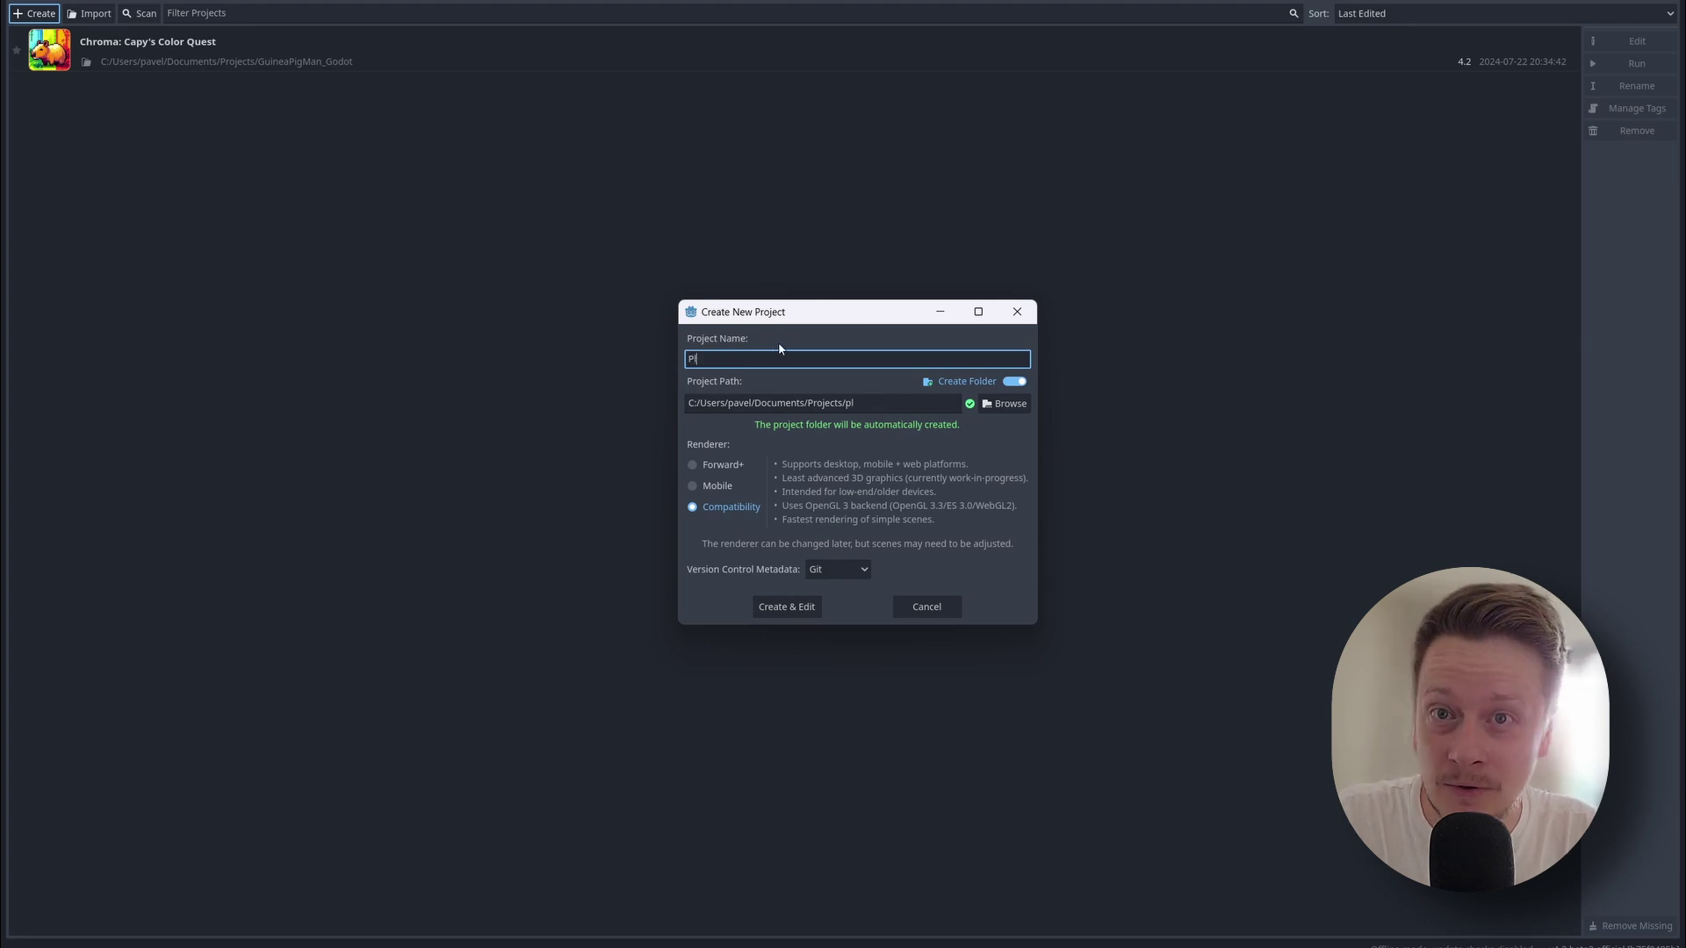
Create the project with a 2D Scene root node renamed to Map.
{"action": "left_click", "coordinate": [786, 606]}
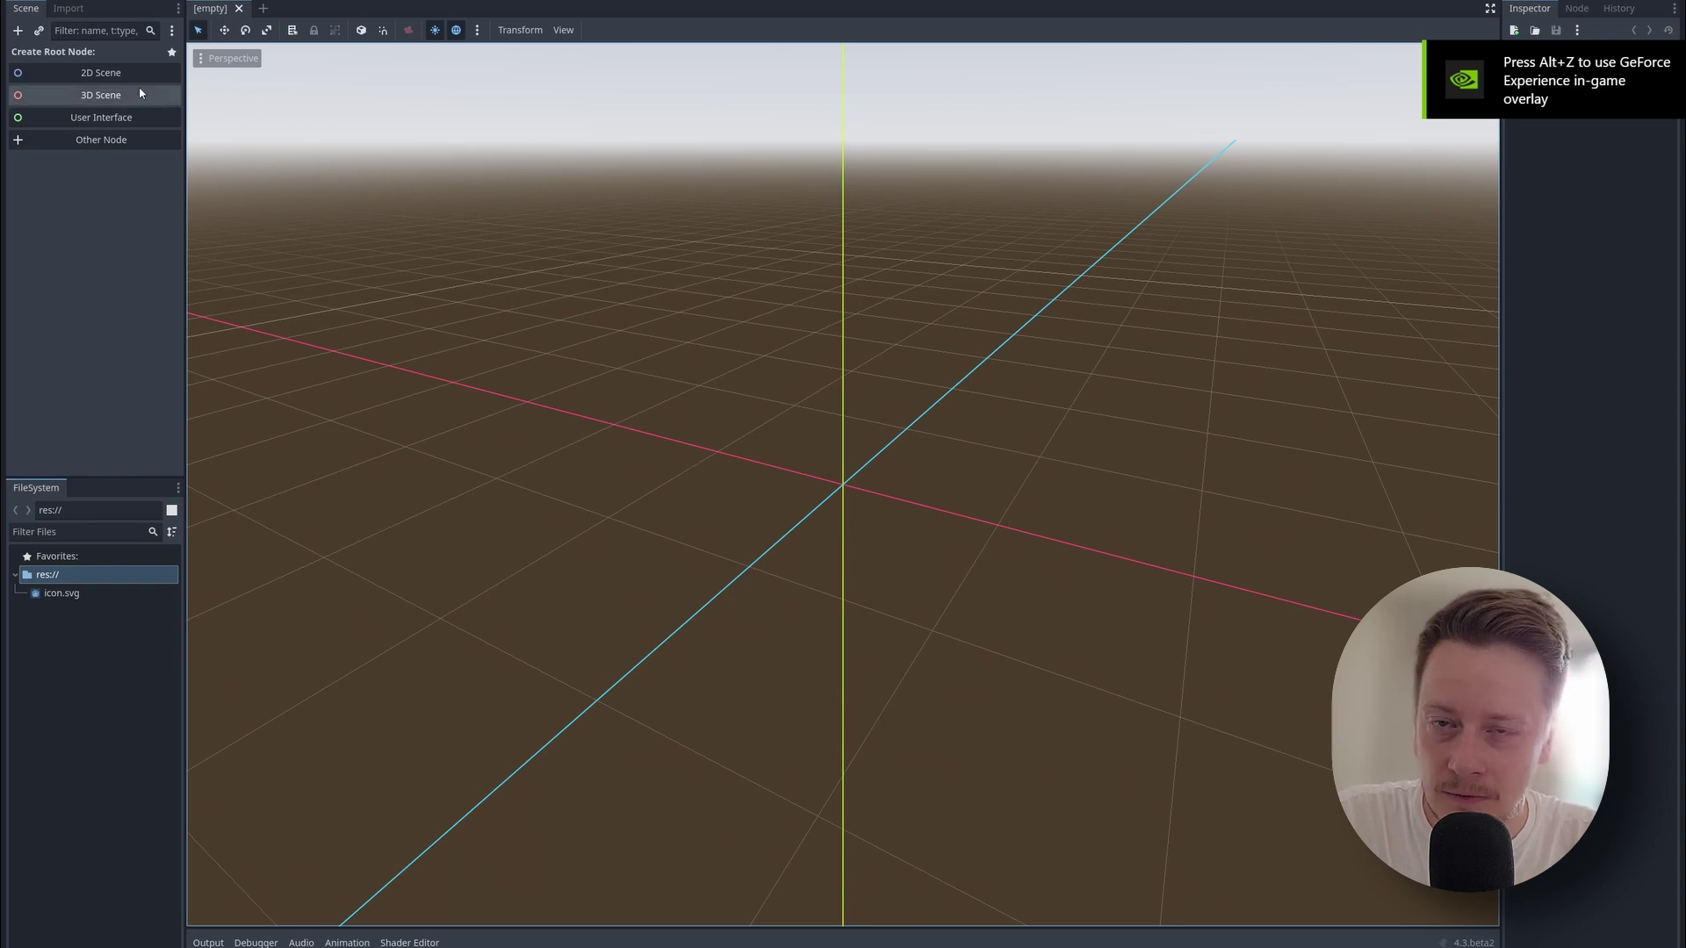
{"action": "left_click", "coordinate": [92, 72]}
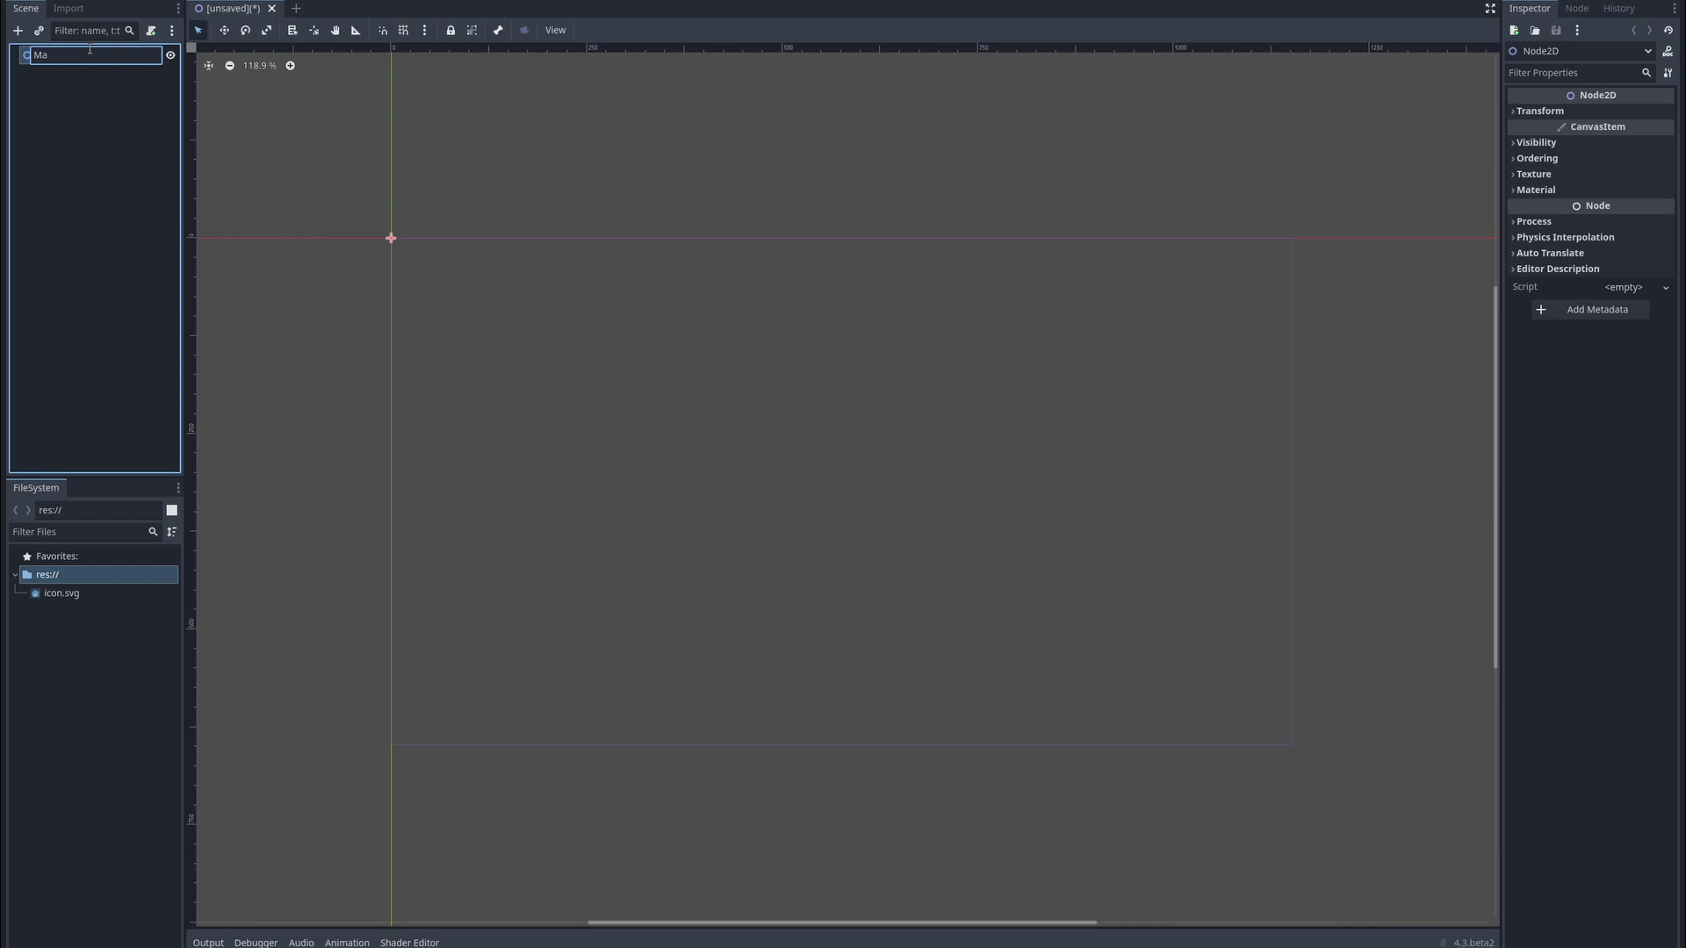
{"action": "type", "text": "Map"}
{"action": "key", "text": "Return"}
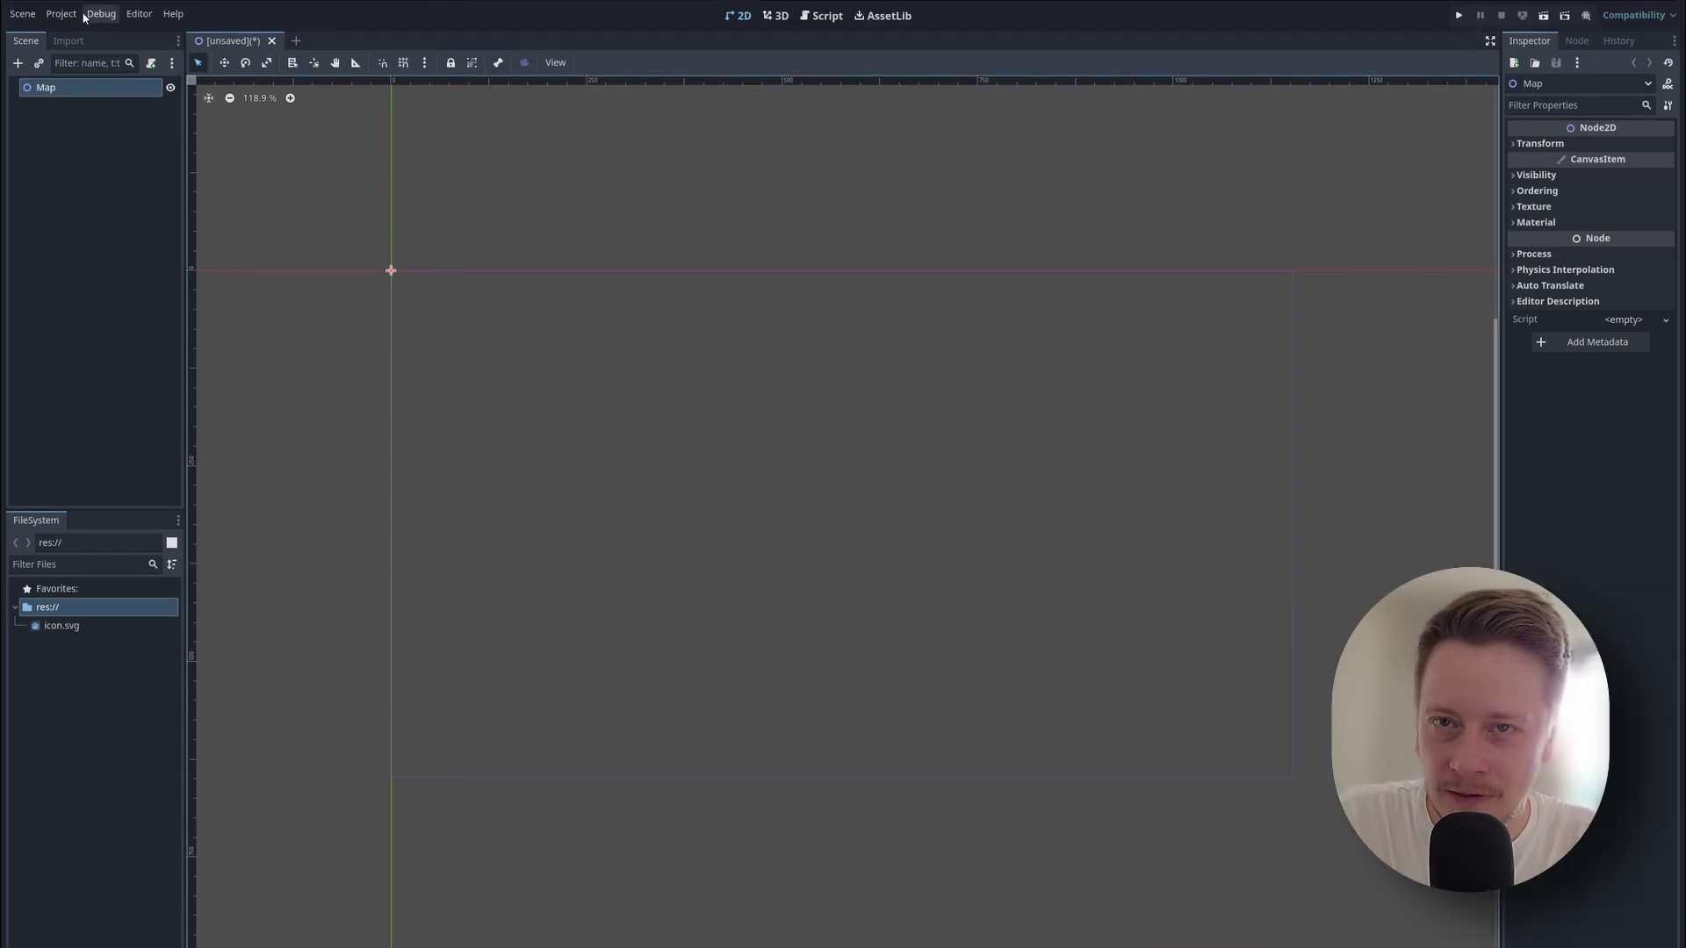
Set the window viewport to 640 × 360 with stretch mode viewport in Project Settings.
{"action": "left_click", "coordinate": [61, 14]}
{"action": "left_click", "coordinate": [88, 32]}
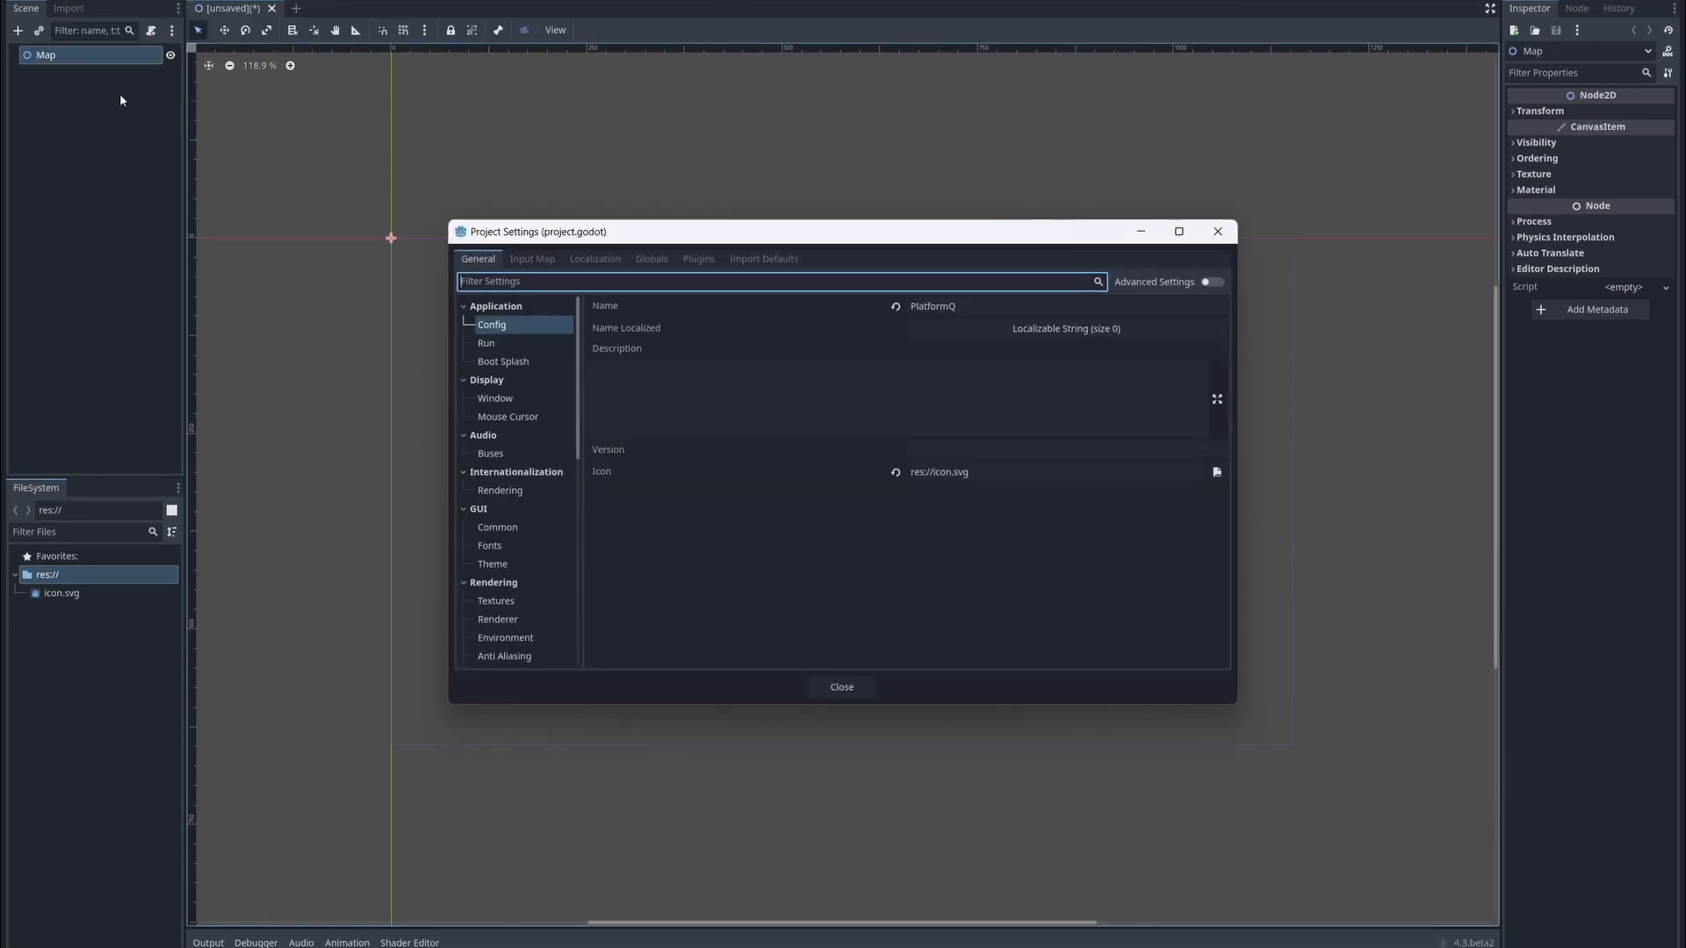
{"action": "left_click", "coordinate": [495, 398]}
{"action": "left_click", "coordinate": [996, 321]}
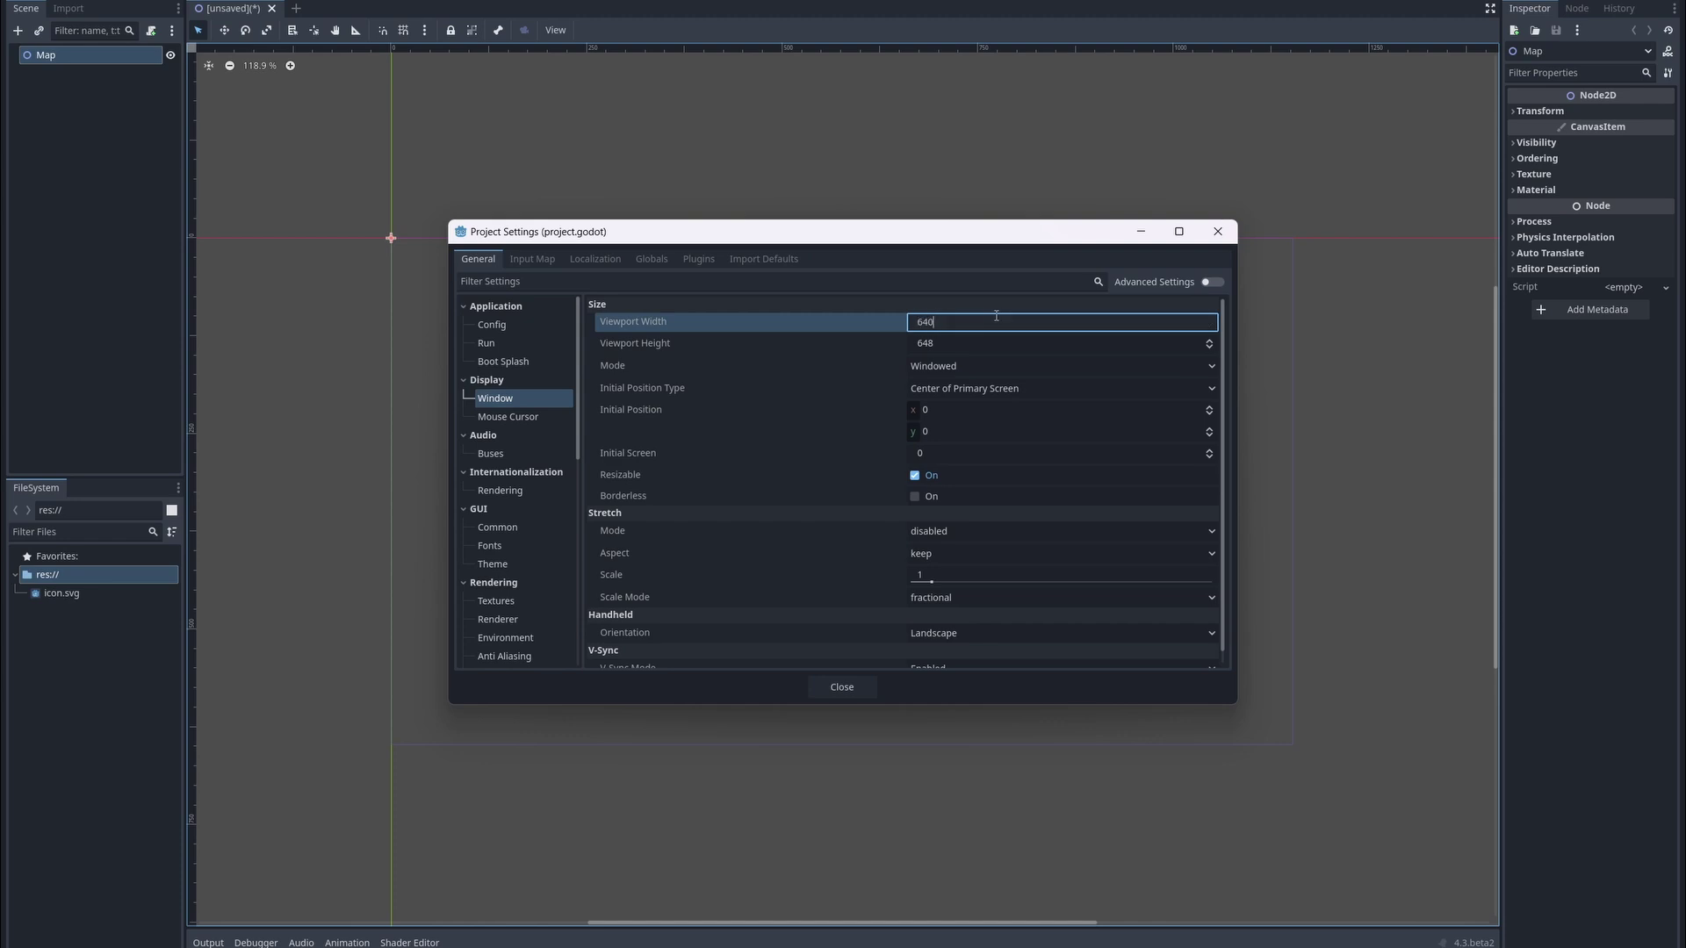
{"action": "type", "text": "640"}
{"action": "left_click", "coordinate": [1000, 343]}
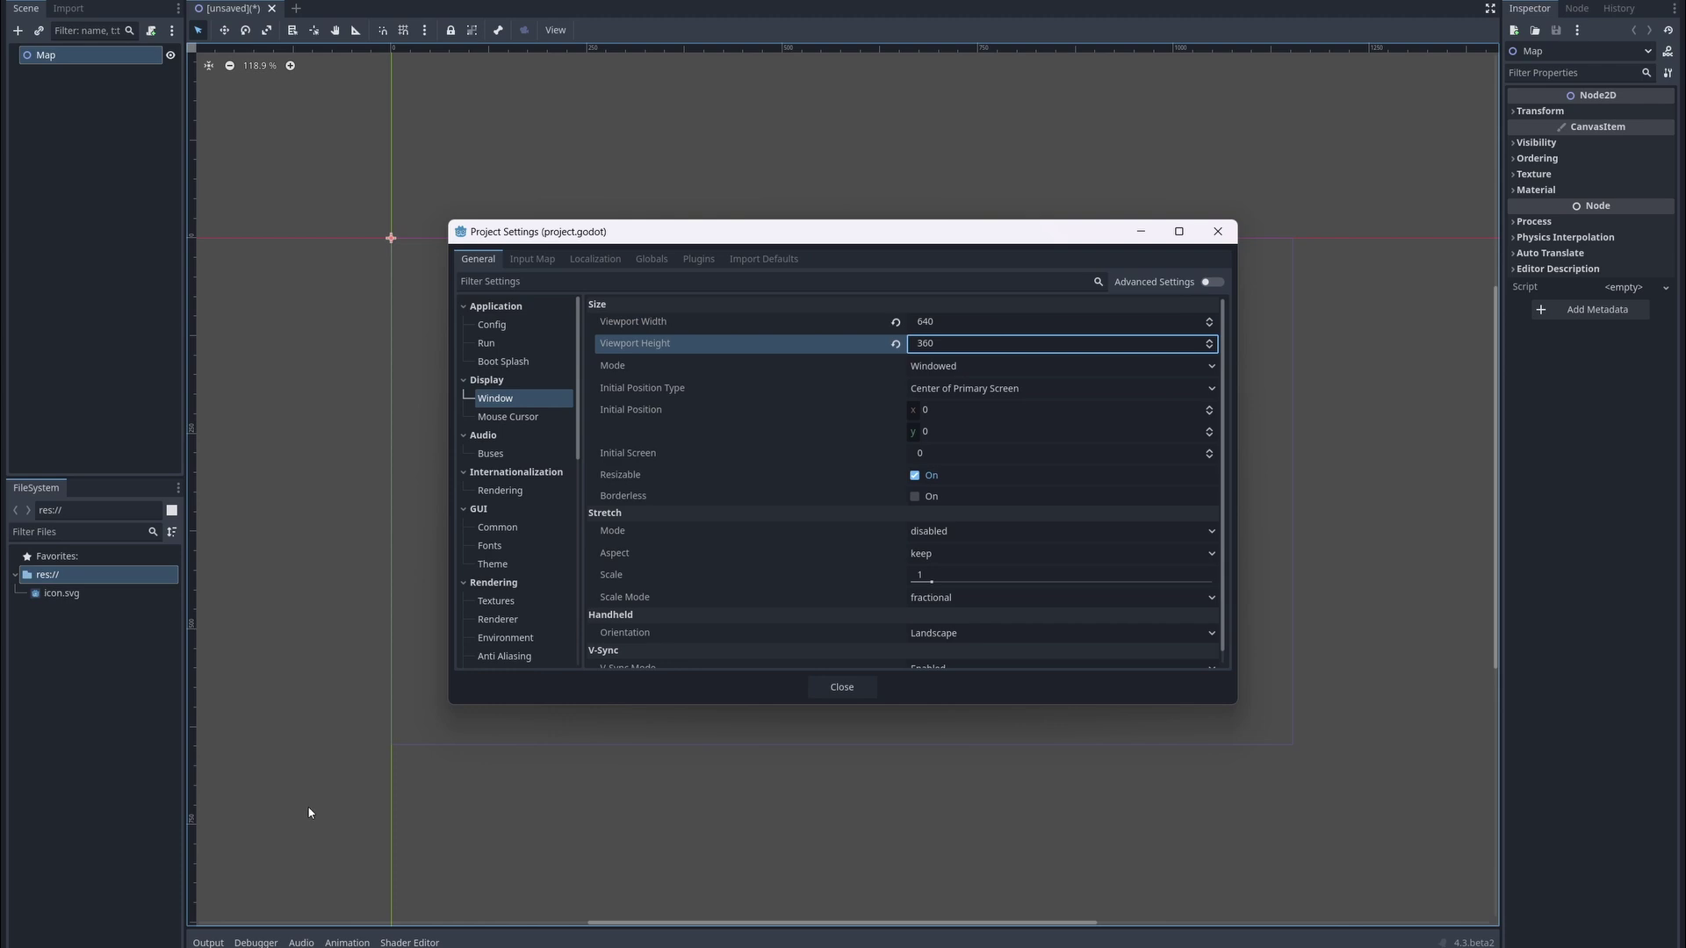
{"action": "left_click", "coordinate": [971, 533]}
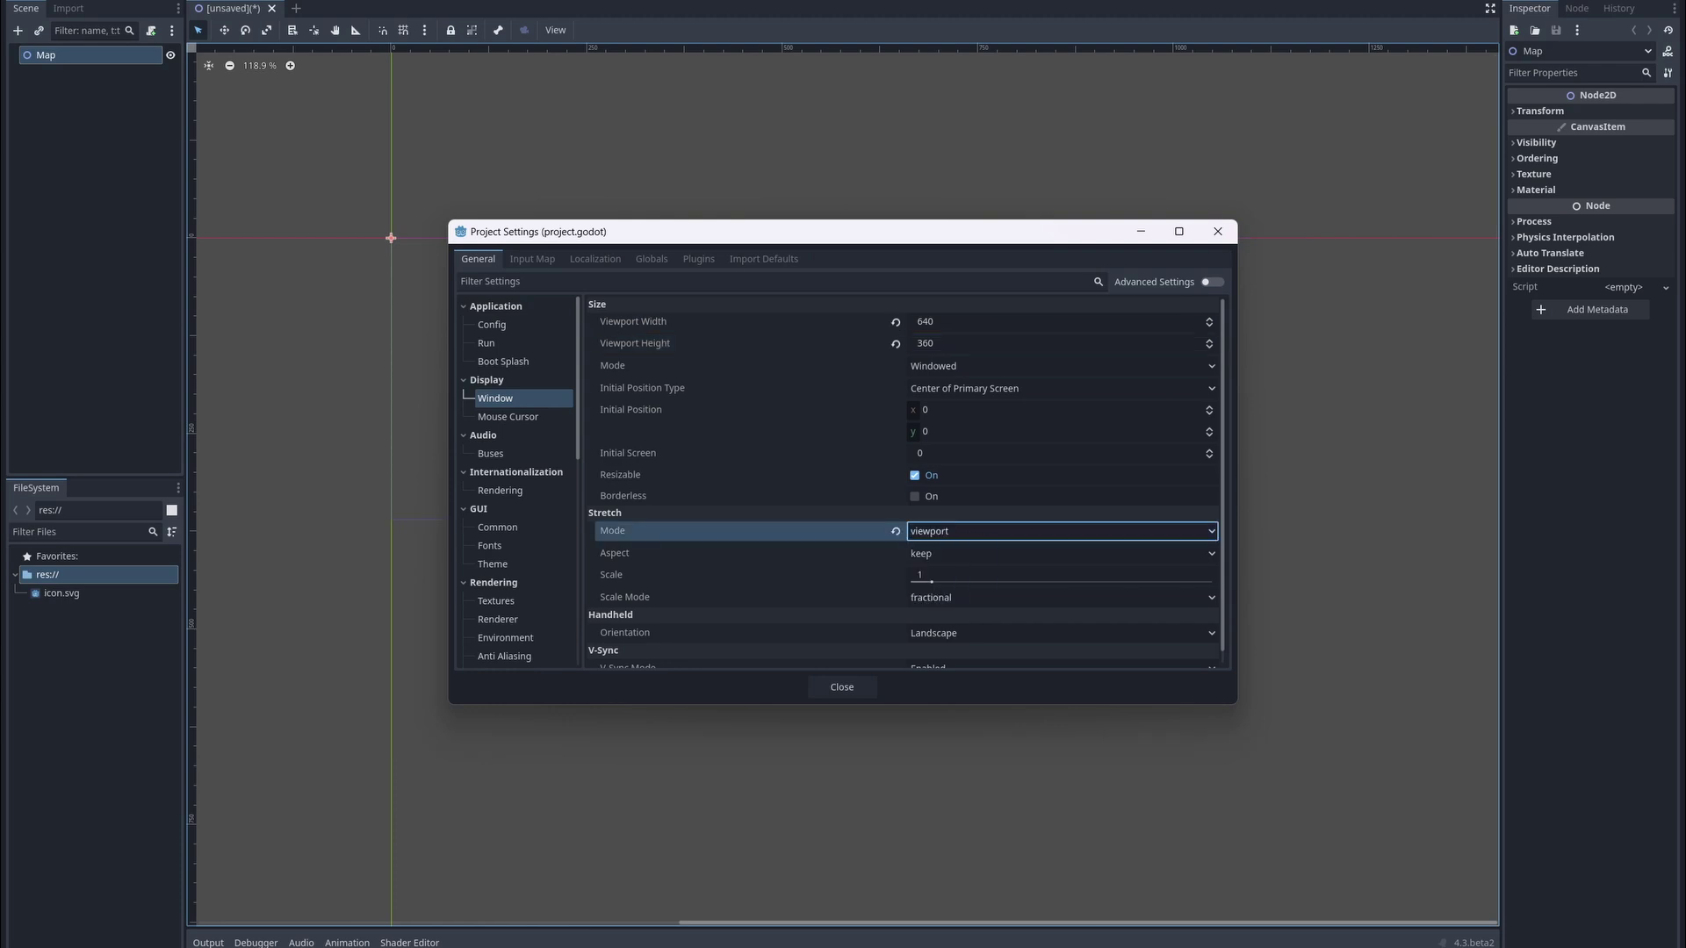
{"action": "left_click", "coordinate": [842, 687]}
Add a child node under Map, searching 'til' to find TileMap.
{"action": "scroll", "coordinate": [545, 415], "scroll_direction": "up", "scroll_amount": 2}
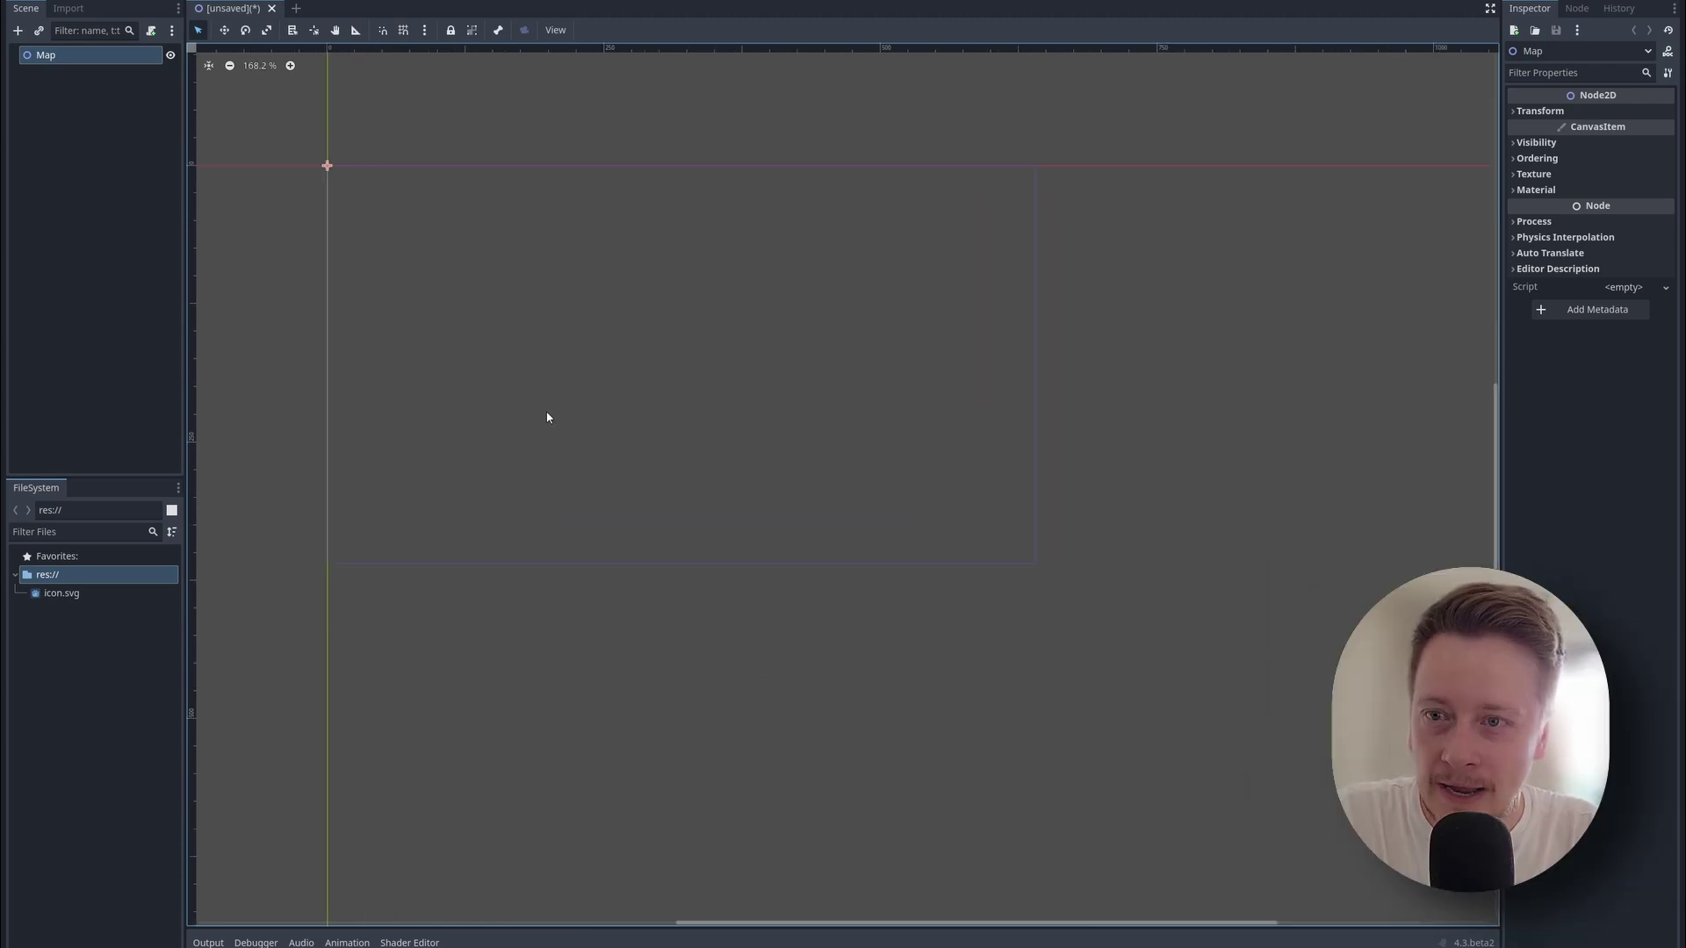
{"action": "right_click", "coordinate": [70, 65]}
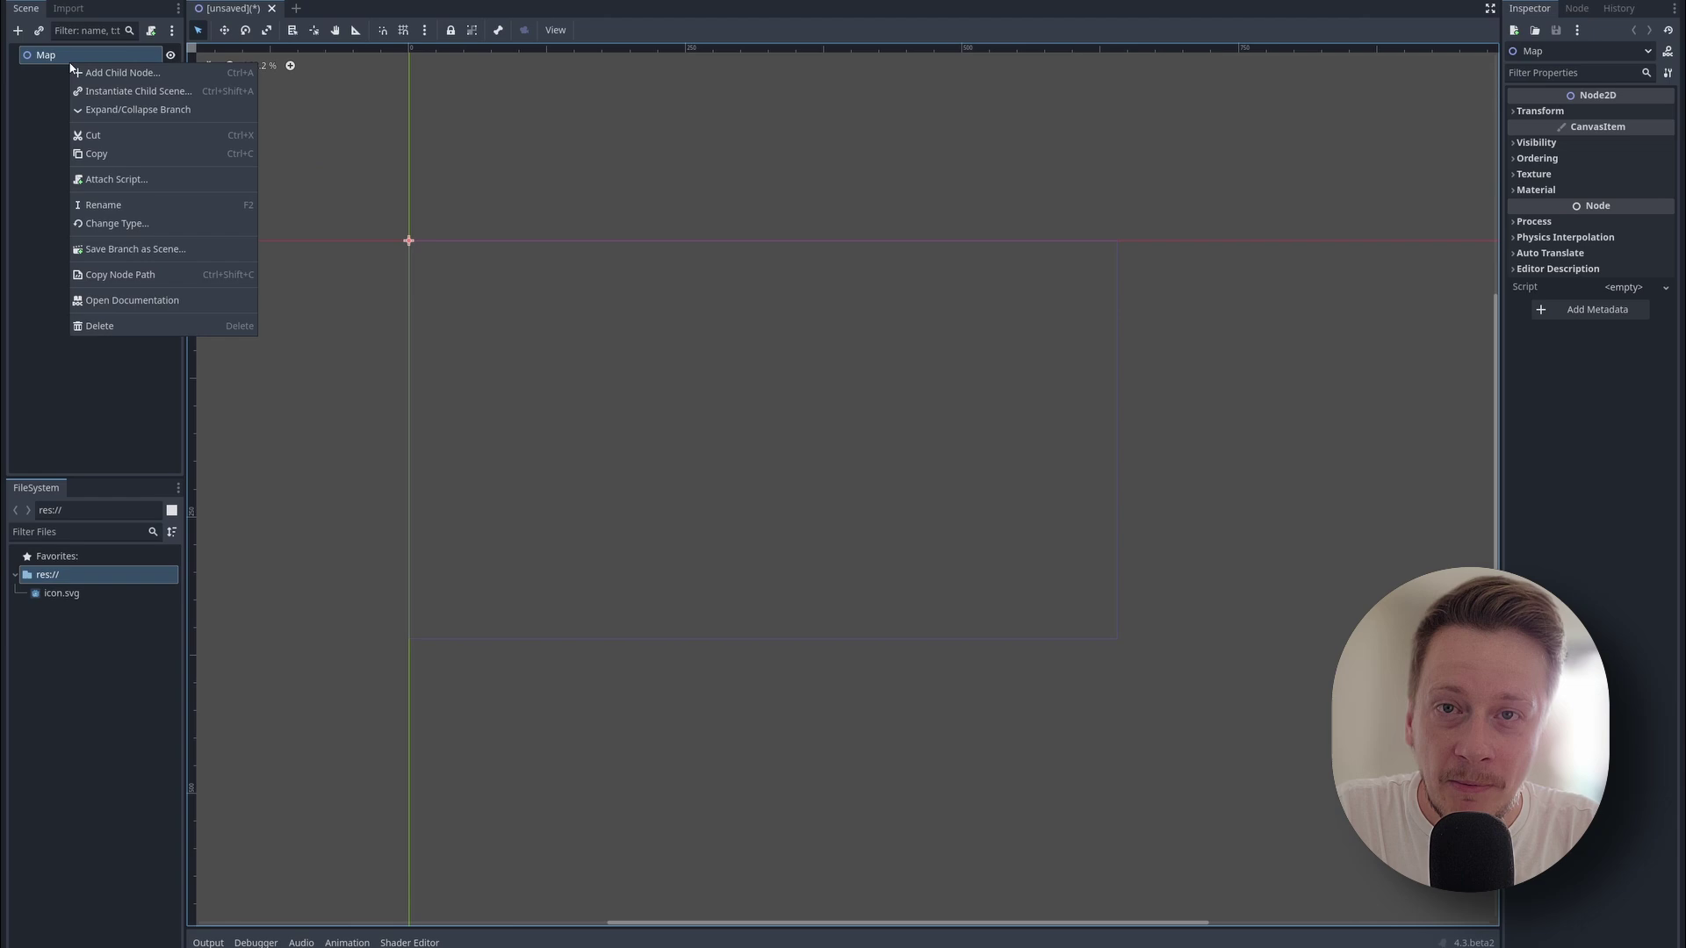
{"action": "left_click", "coordinate": [94, 72]}
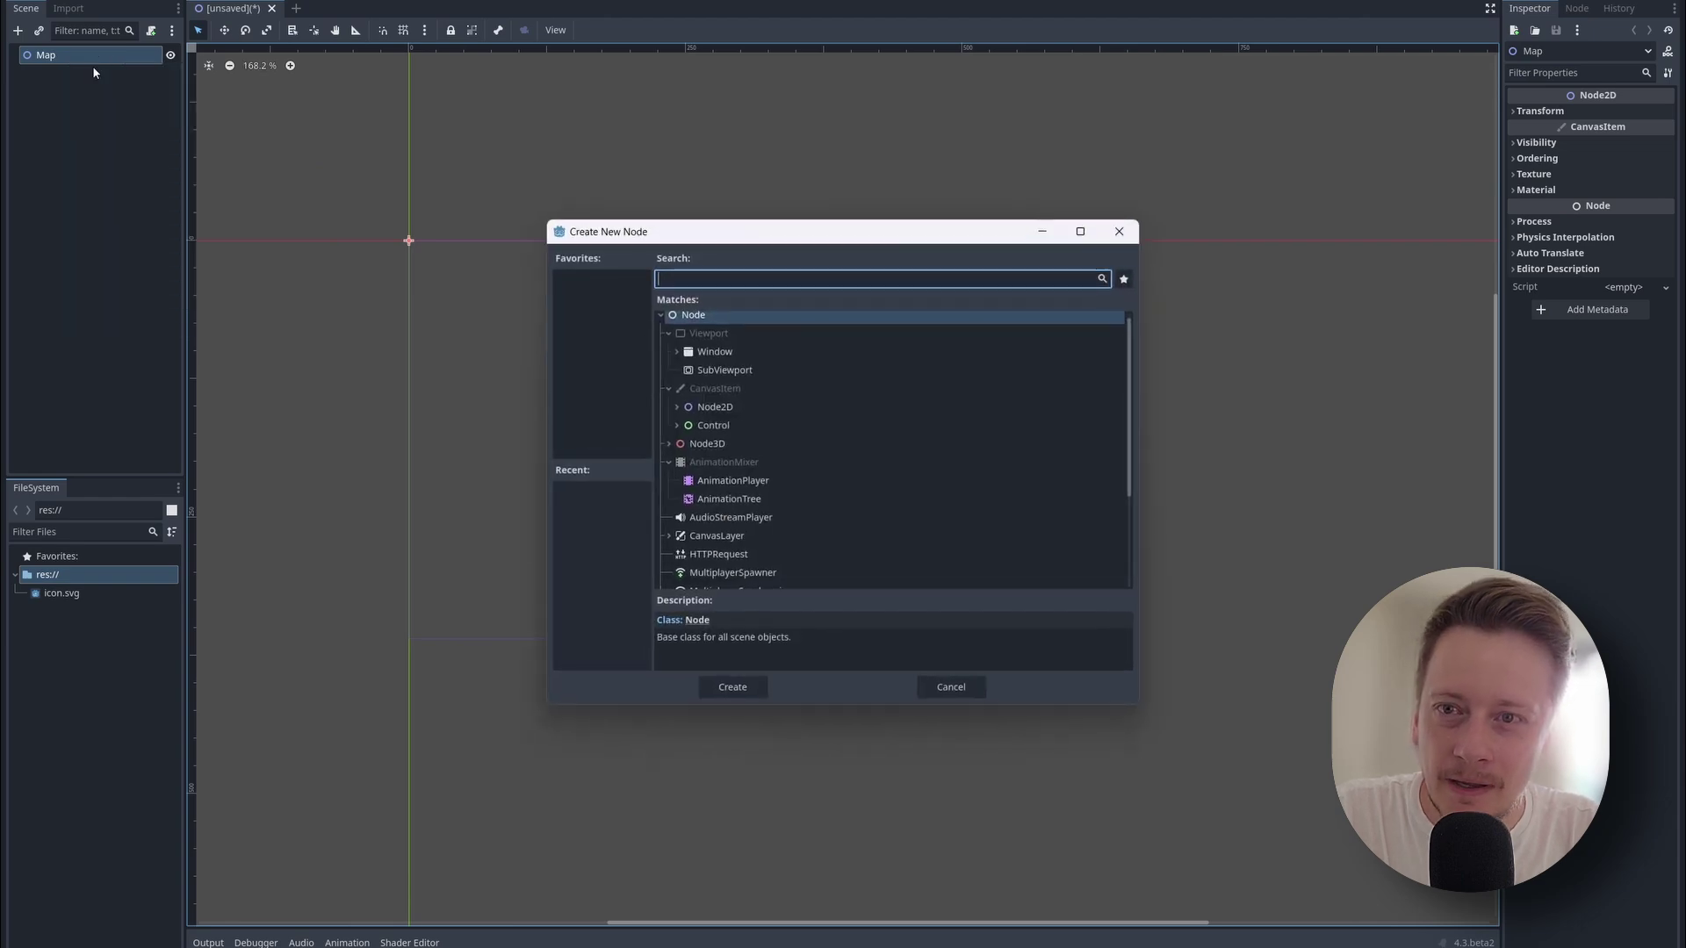
{"action": "type", "text": "til"}
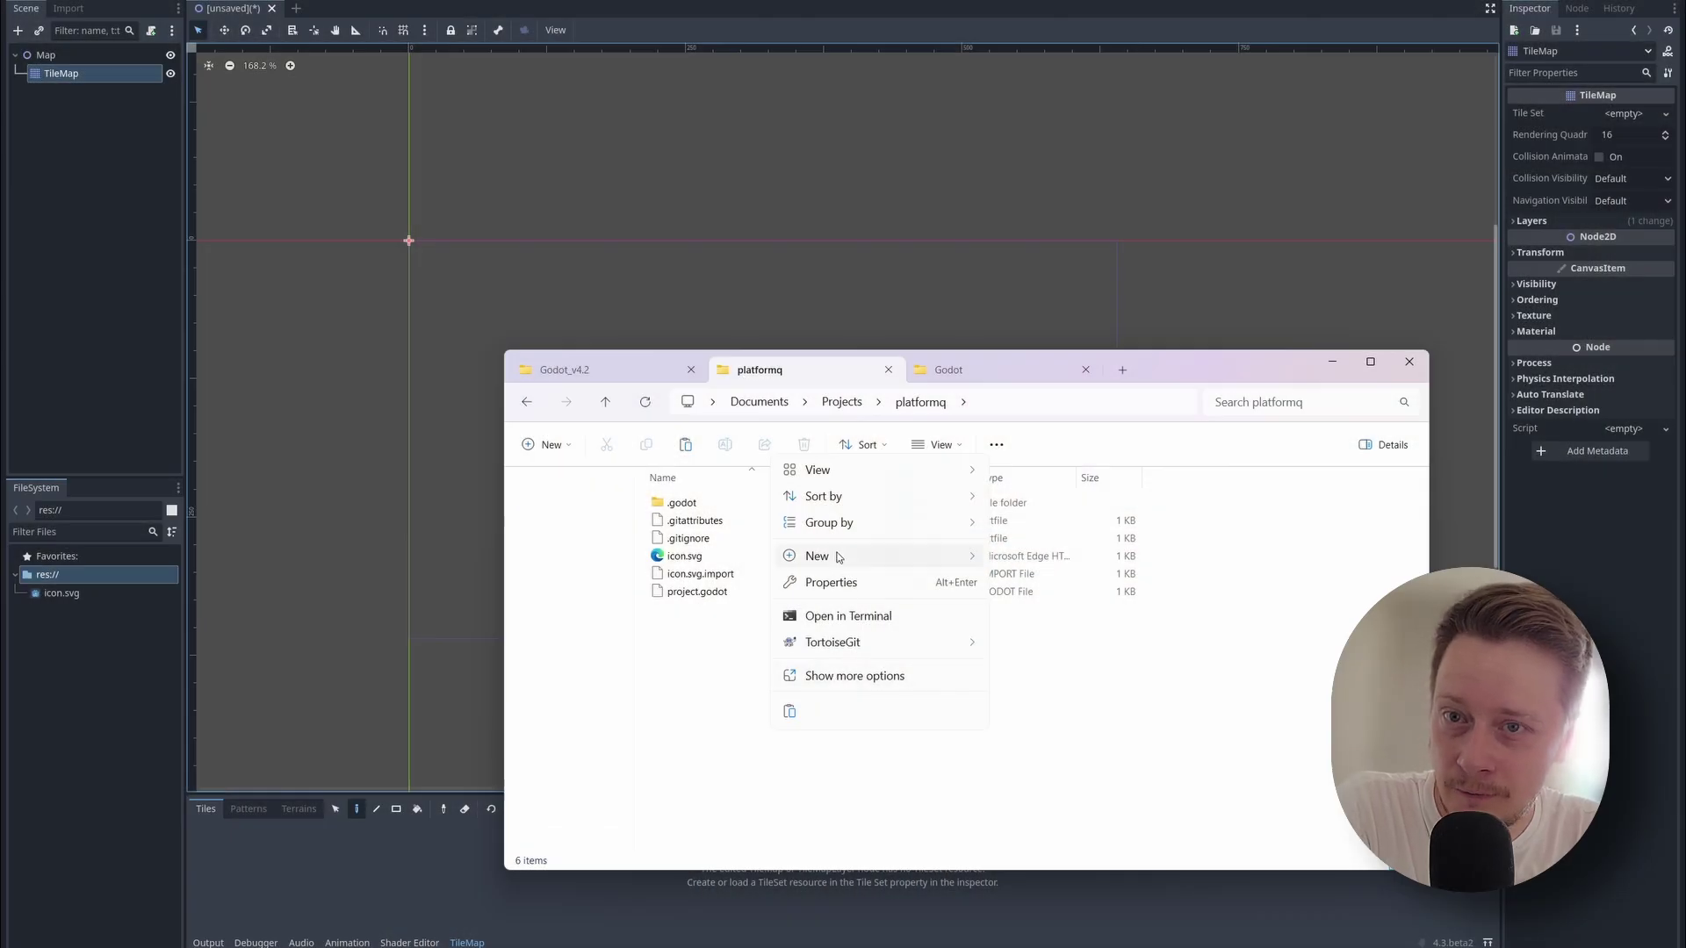
Create an 'art' folder in the project folder and paste the five PNG images into it.
{"action": "mouse_move", "coordinate": [838, 557]}
{"action": "left_click", "coordinate": [1036, 556]}
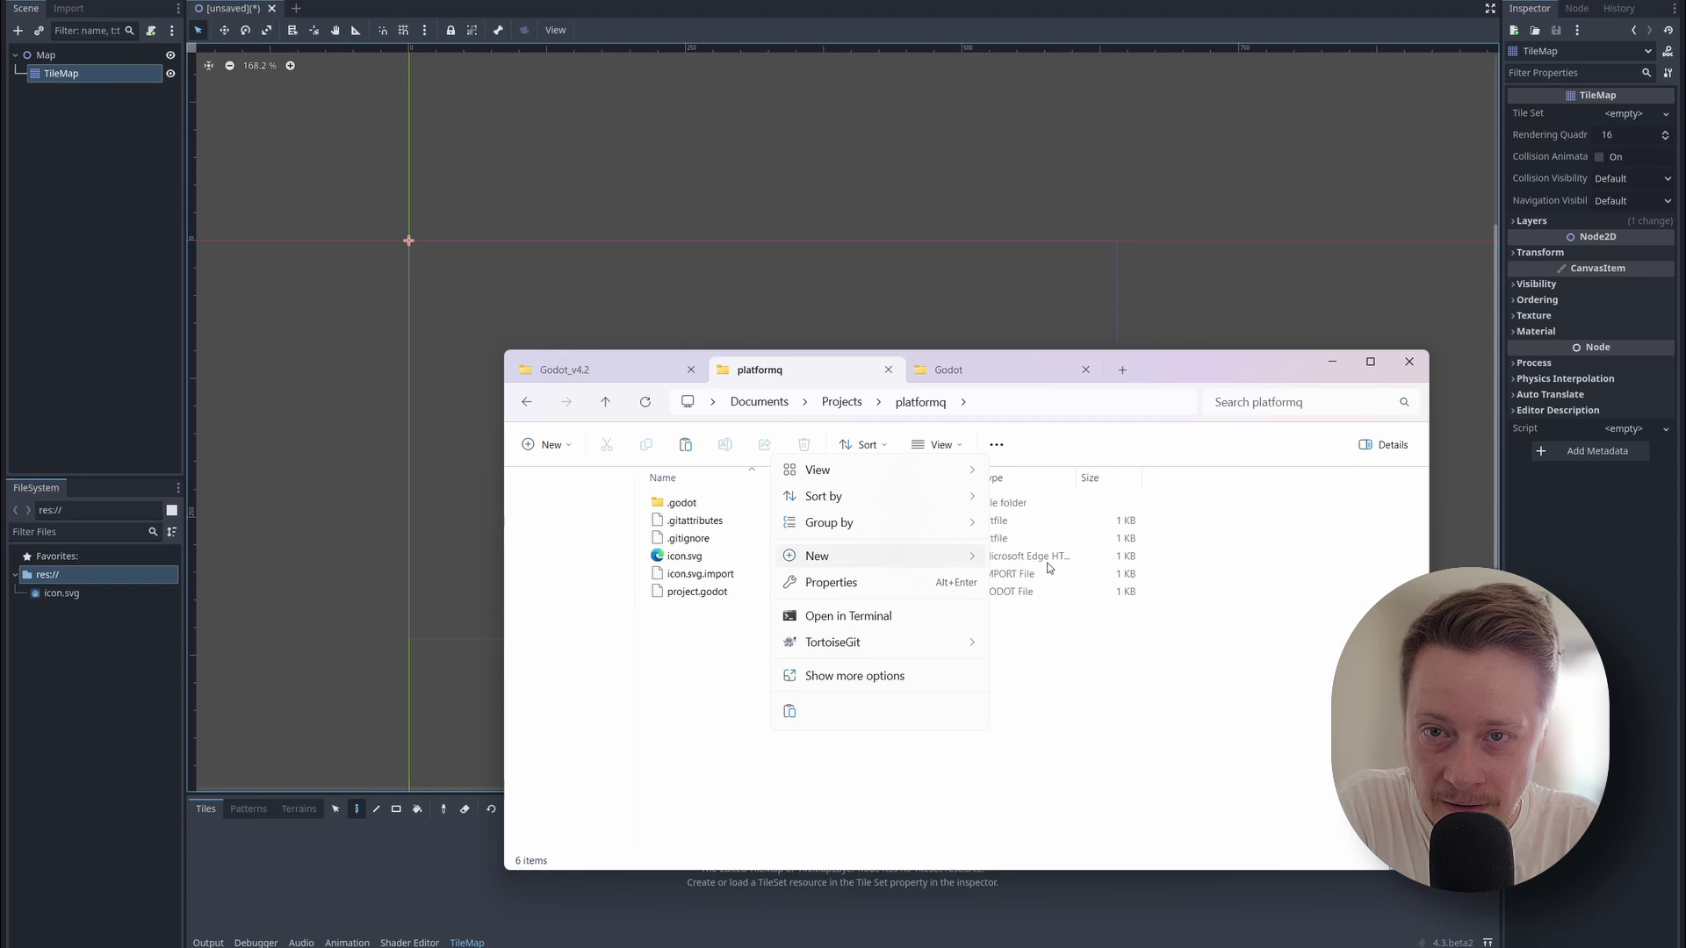
{"action": "type", "text": "art"}
{"action": "key", "text": "Return"}
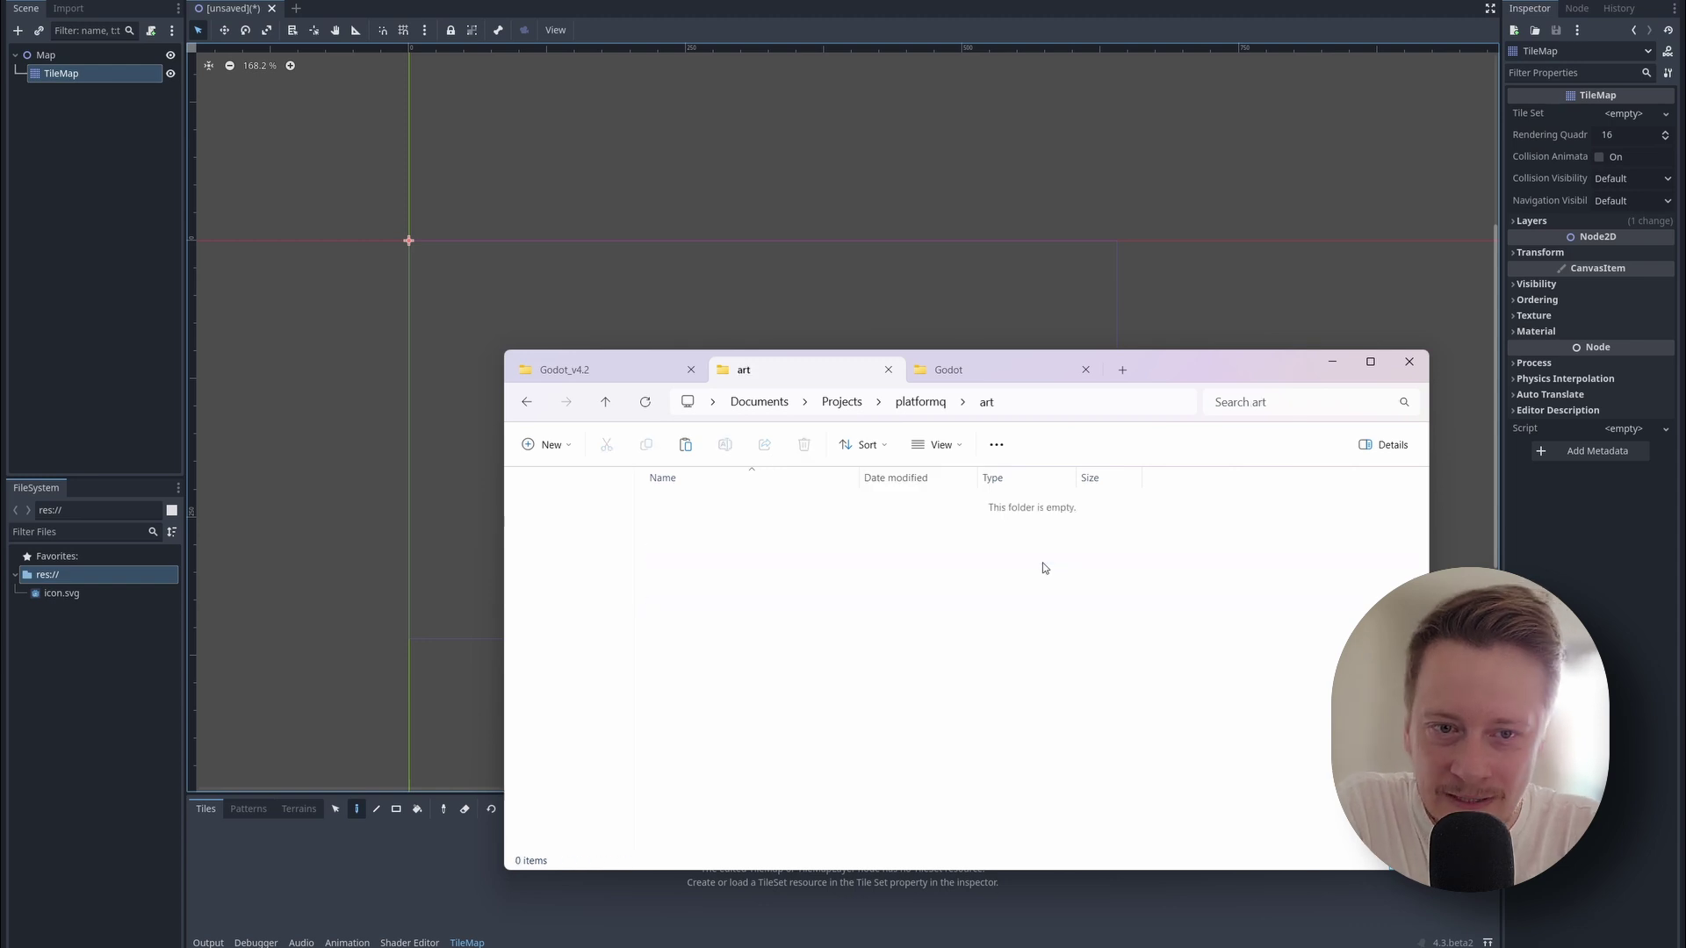
{"action": "key", "text": "ctrl+v"}
{"action": "left_click", "coordinate": [916, 731]}
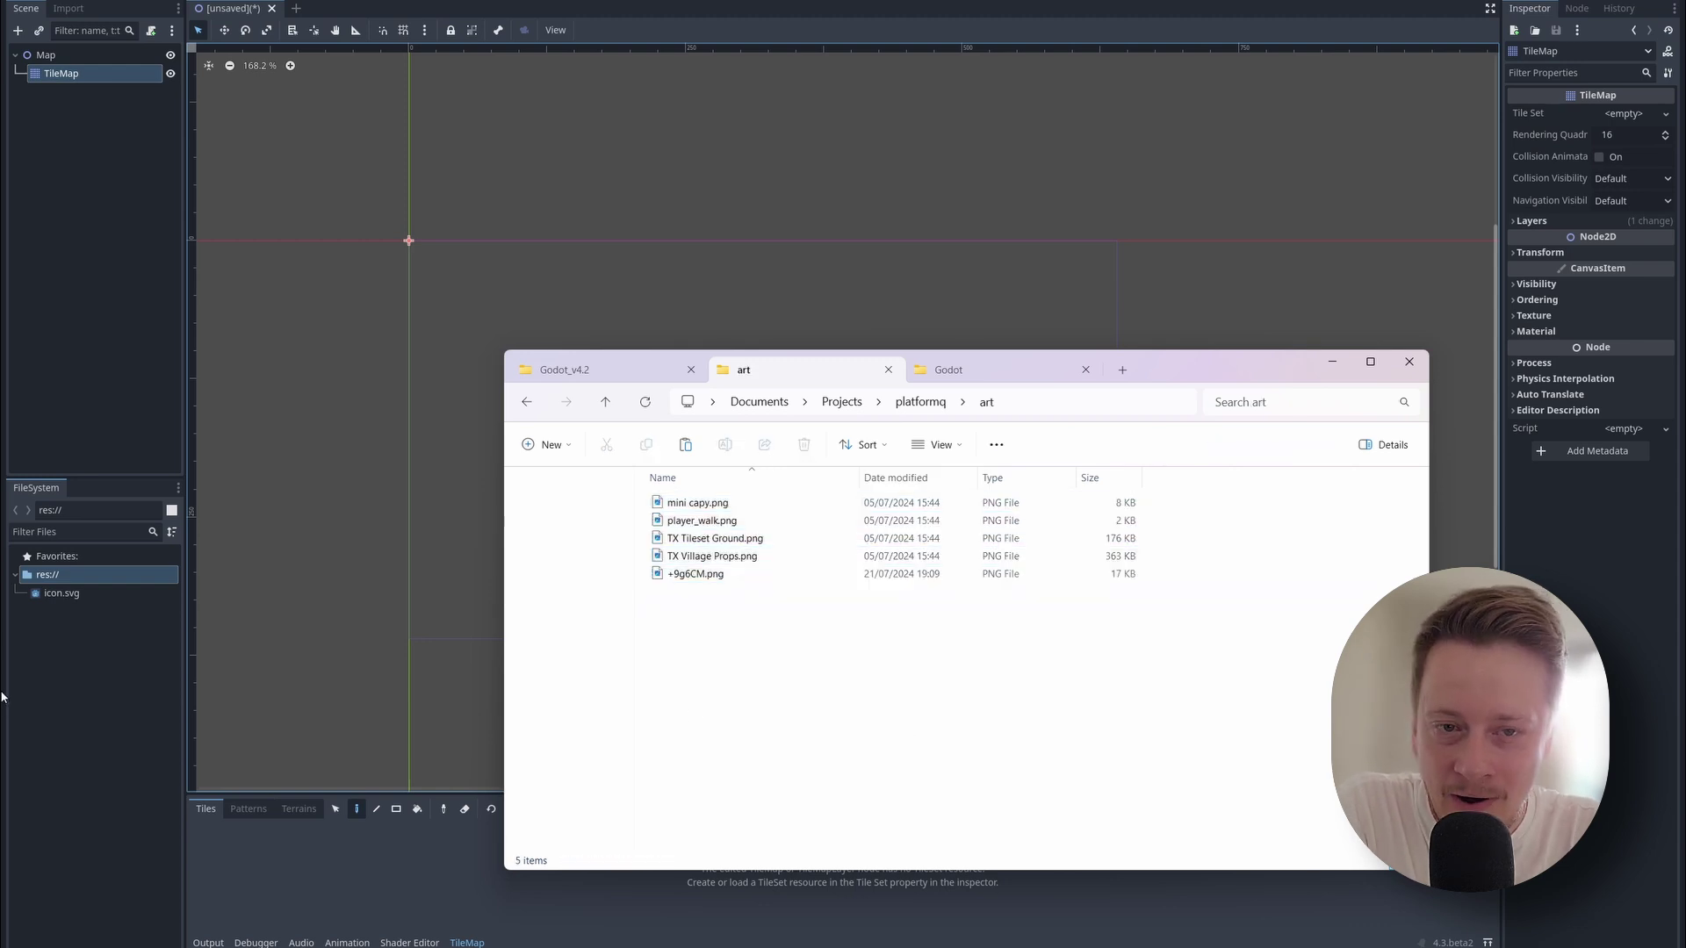
Check in Godot's file panel that the art folder lists its images.
{"action": "left_click", "coordinate": [68, 692]}
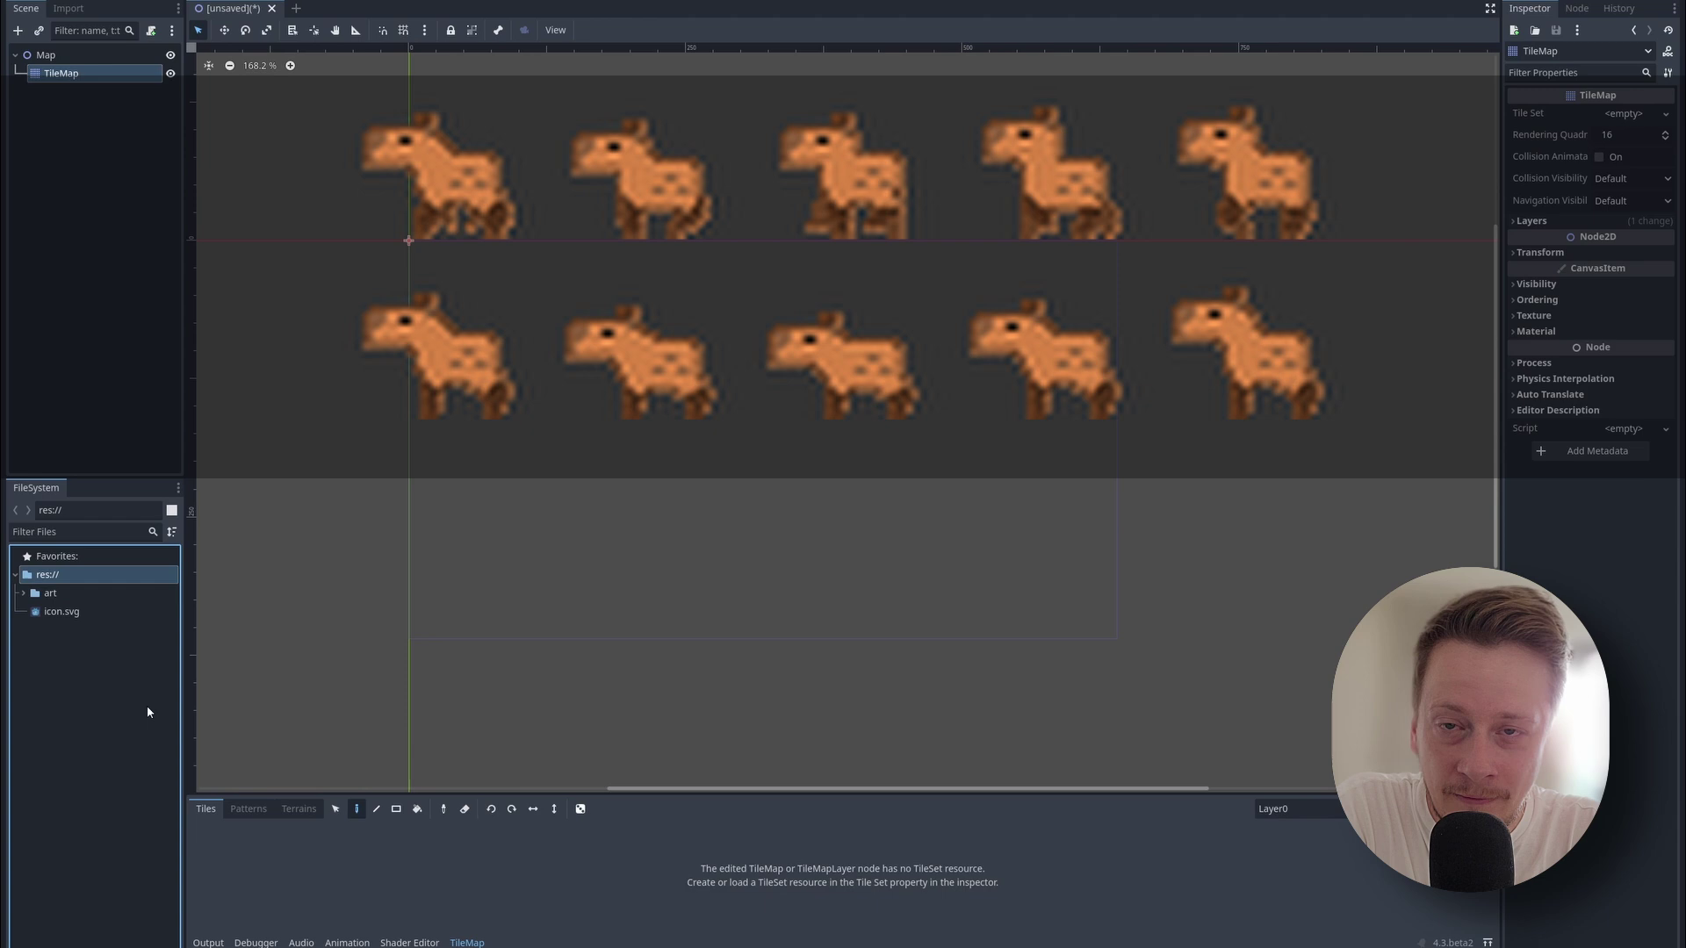
{"action": "left_click", "coordinate": [65, 594]}
{"action": "left_click", "coordinate": [24, 594]}
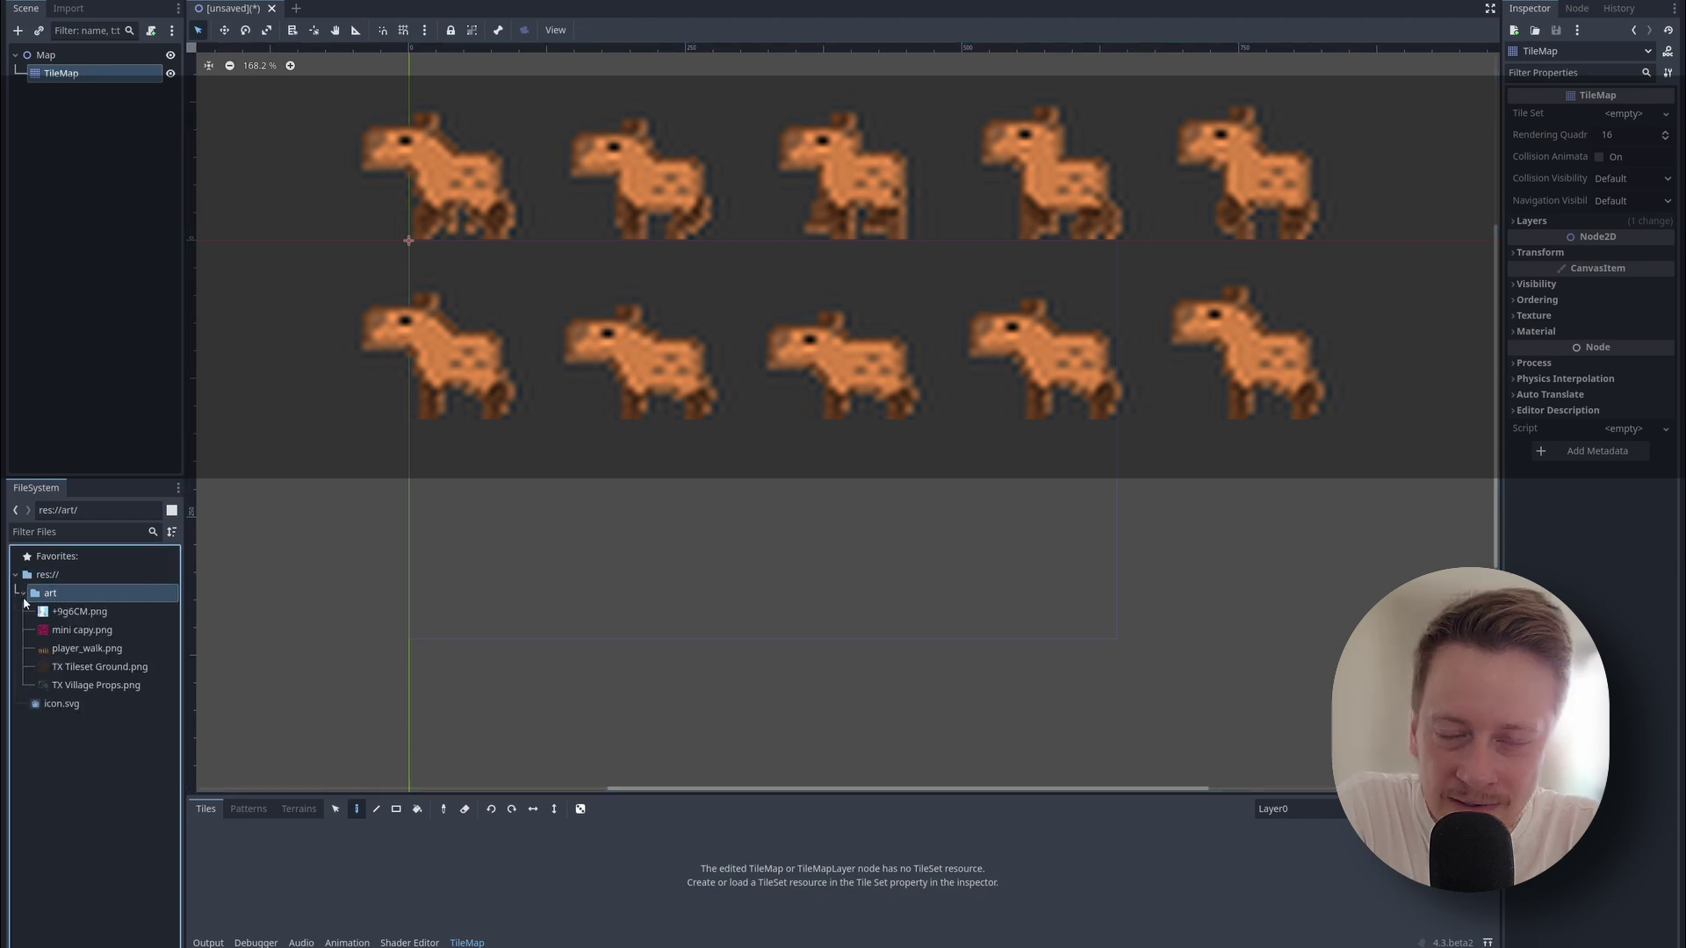
{"action": "left_click", "coordinate": [23, 593]}
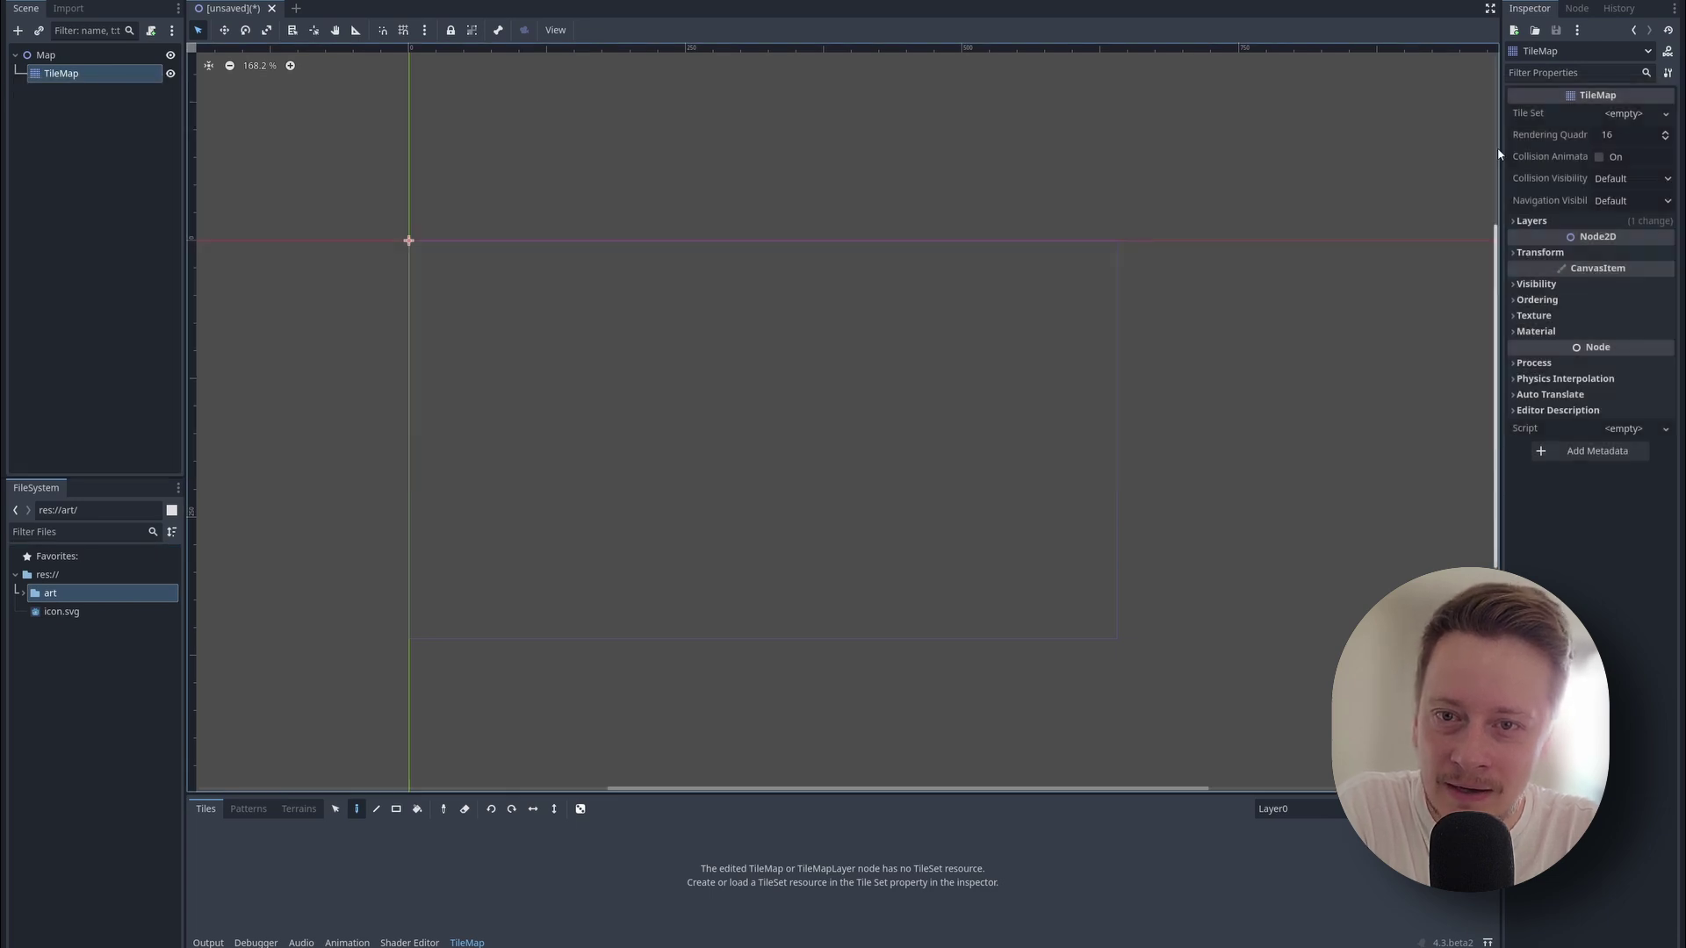
Set TileMap Rendering Quadrant Size to 32 and assign a new TileSet with 32 px tiles.
{"action": "left_click_drag", "start_coordinate": [1500, 150], "coordinate": [1335, 155]}
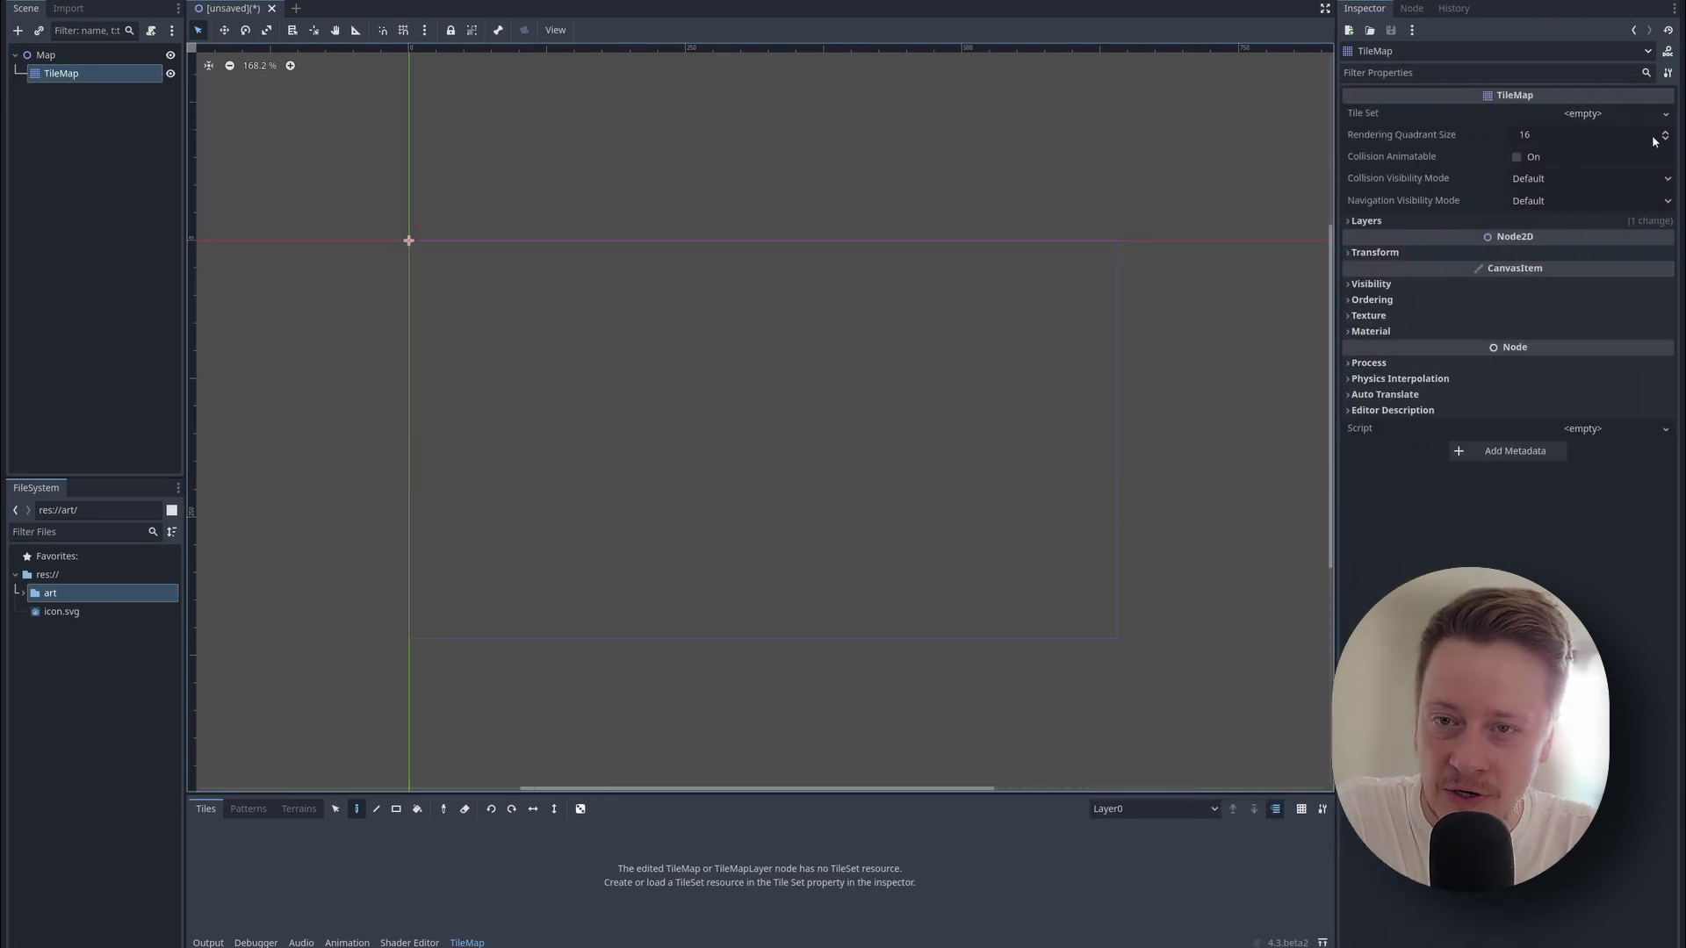
{"action": "left_click", "coordinate": [1618, 136]}
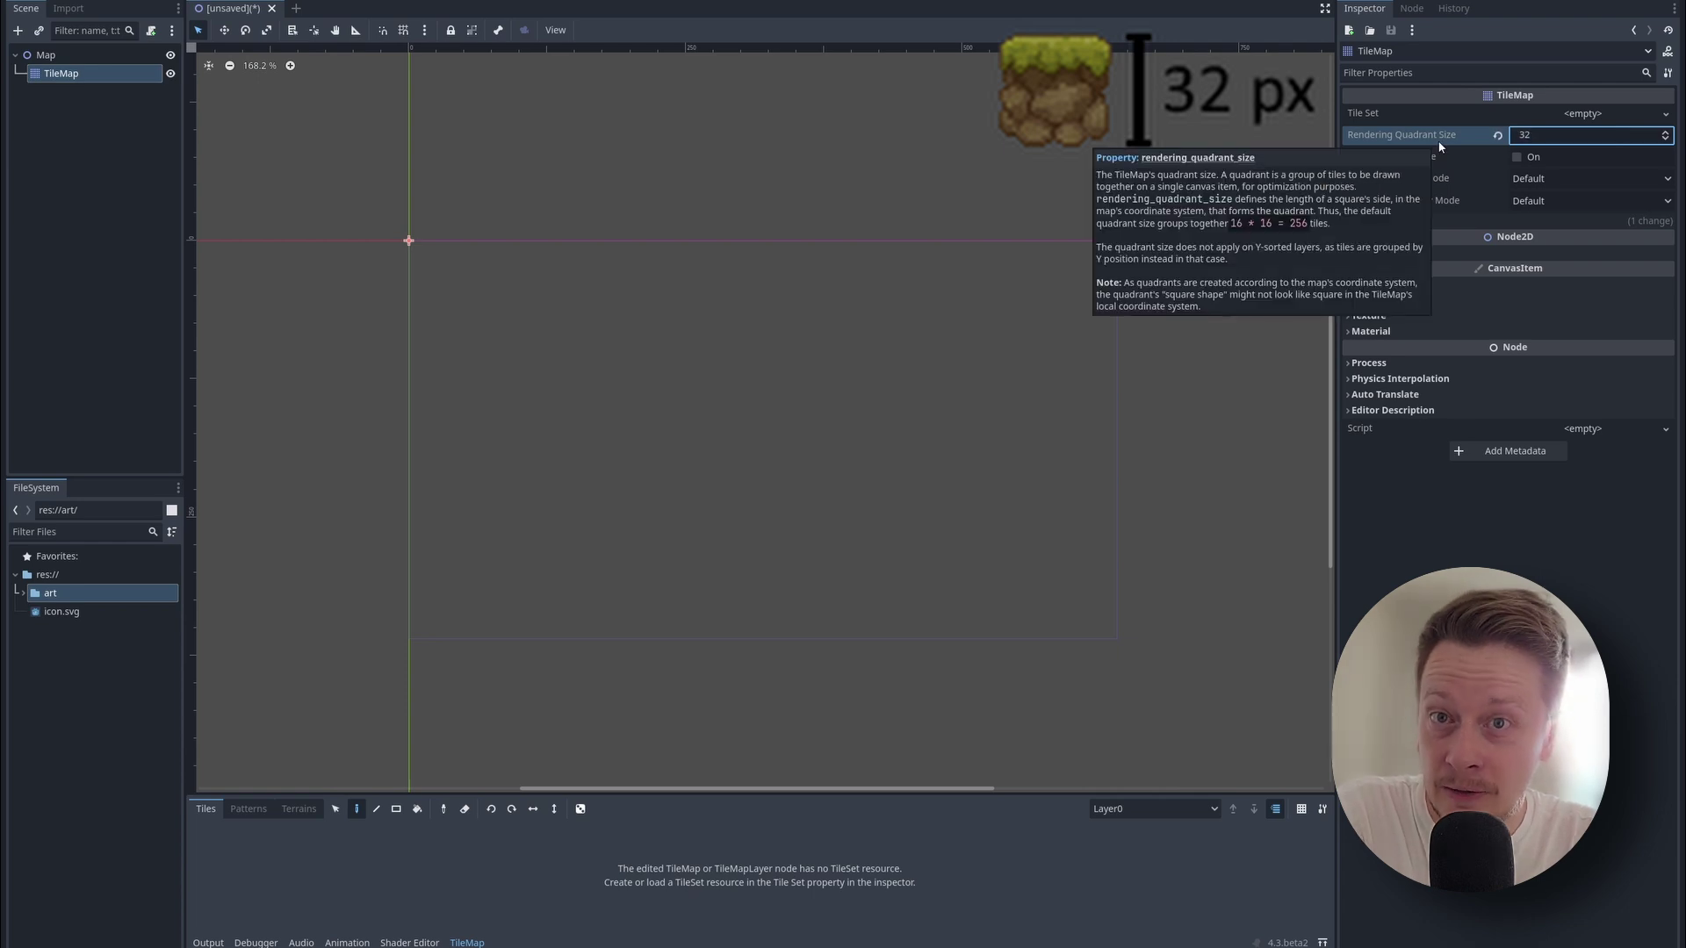
{"action": "left_click", "coordinate": [1611, 115]}
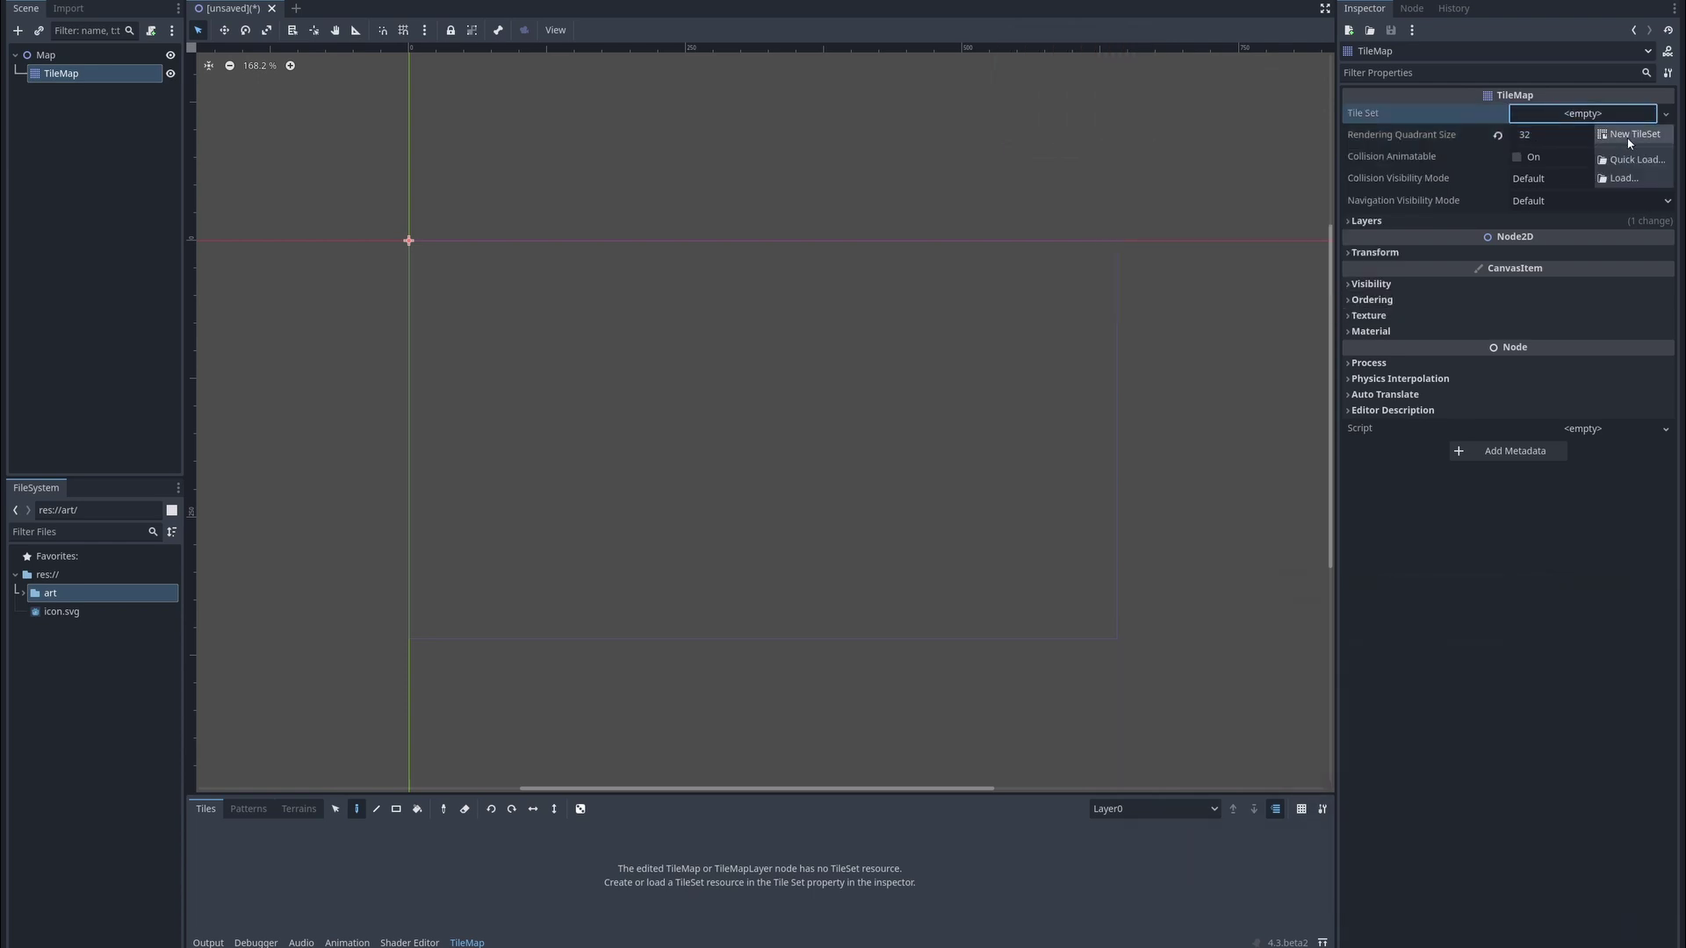
{"action": "left_click", "coordinate": [1629, 136]}
{"action": "left_click", "coordinate": [1618, 202]}
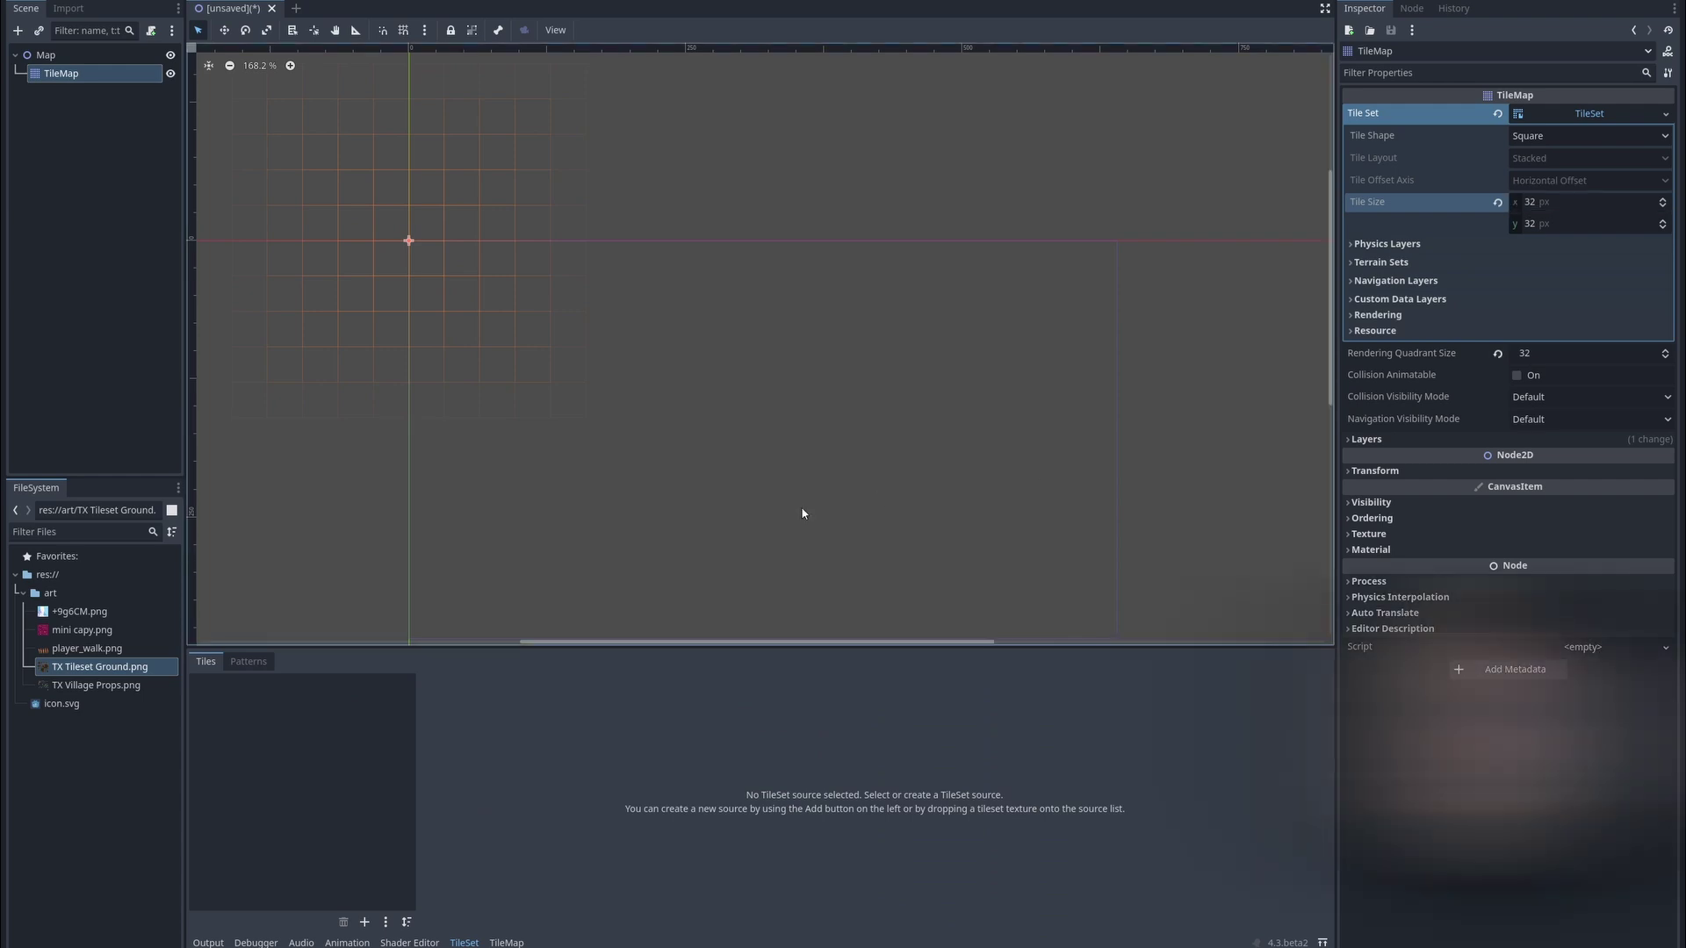
Add TX Tileset Ground.png to the TileSet as an auto-created tile atlas.
{"action": "left_click_drag", "start_coordinate": [76, 677], "coordinate": [140, 659]}
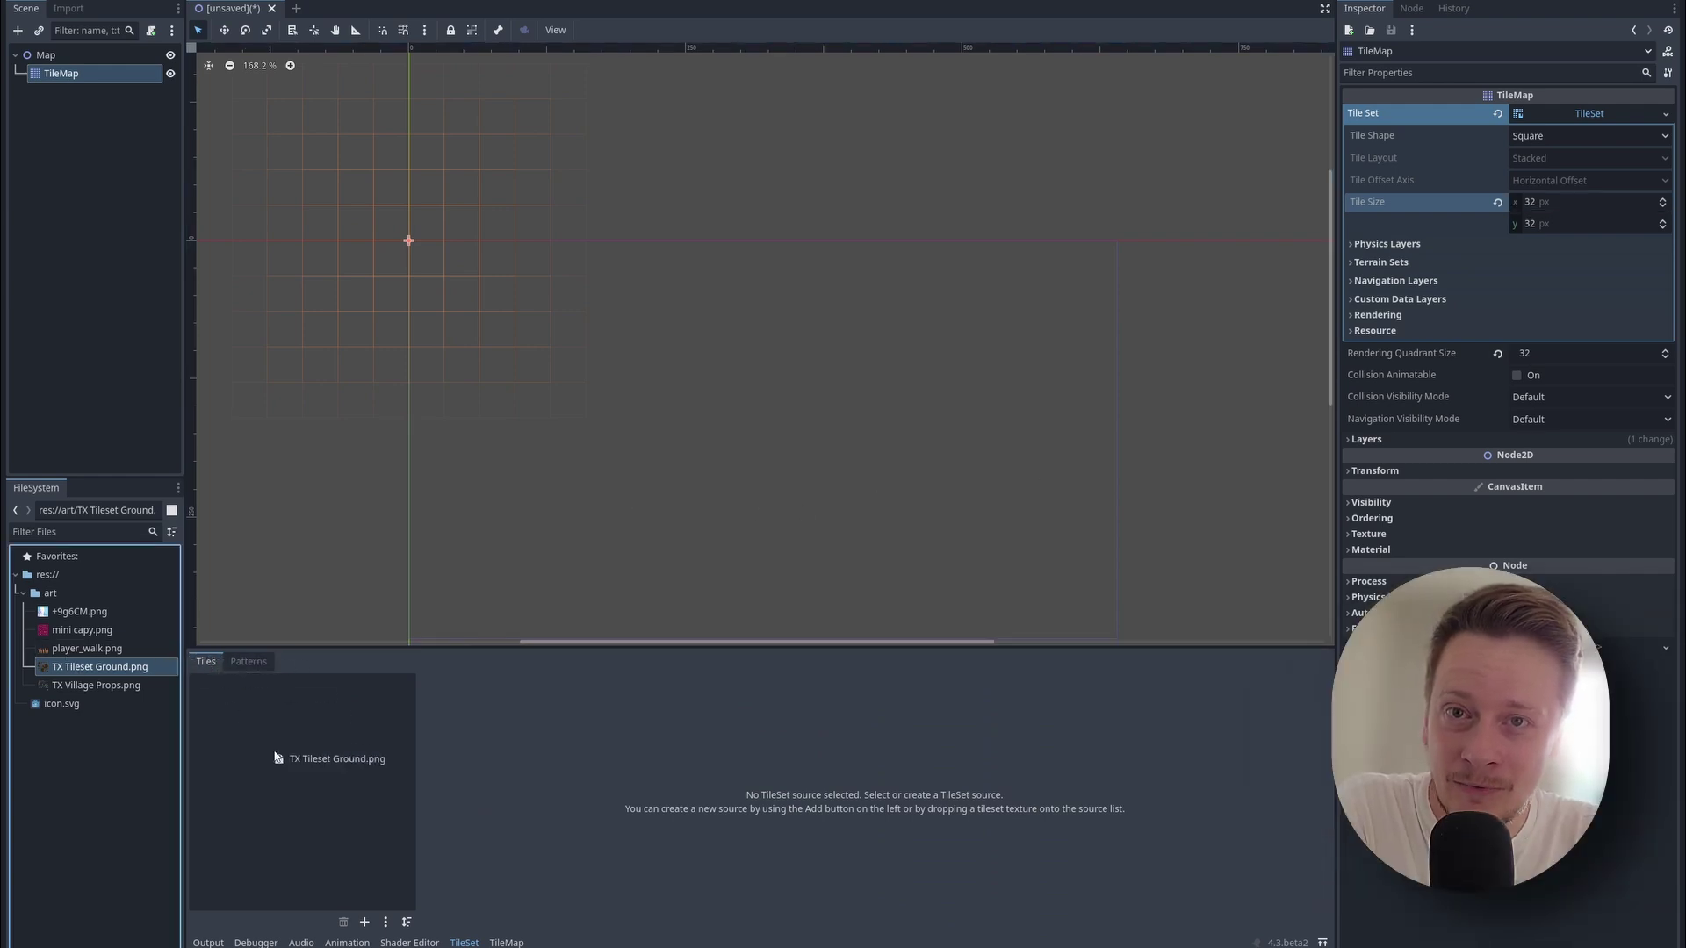
{"action": "left_click_drag", "start_coordinate": [275, 757], "coordinate": [271, 748]}
{"action": "left_click", "coordinate": [757, 489]}
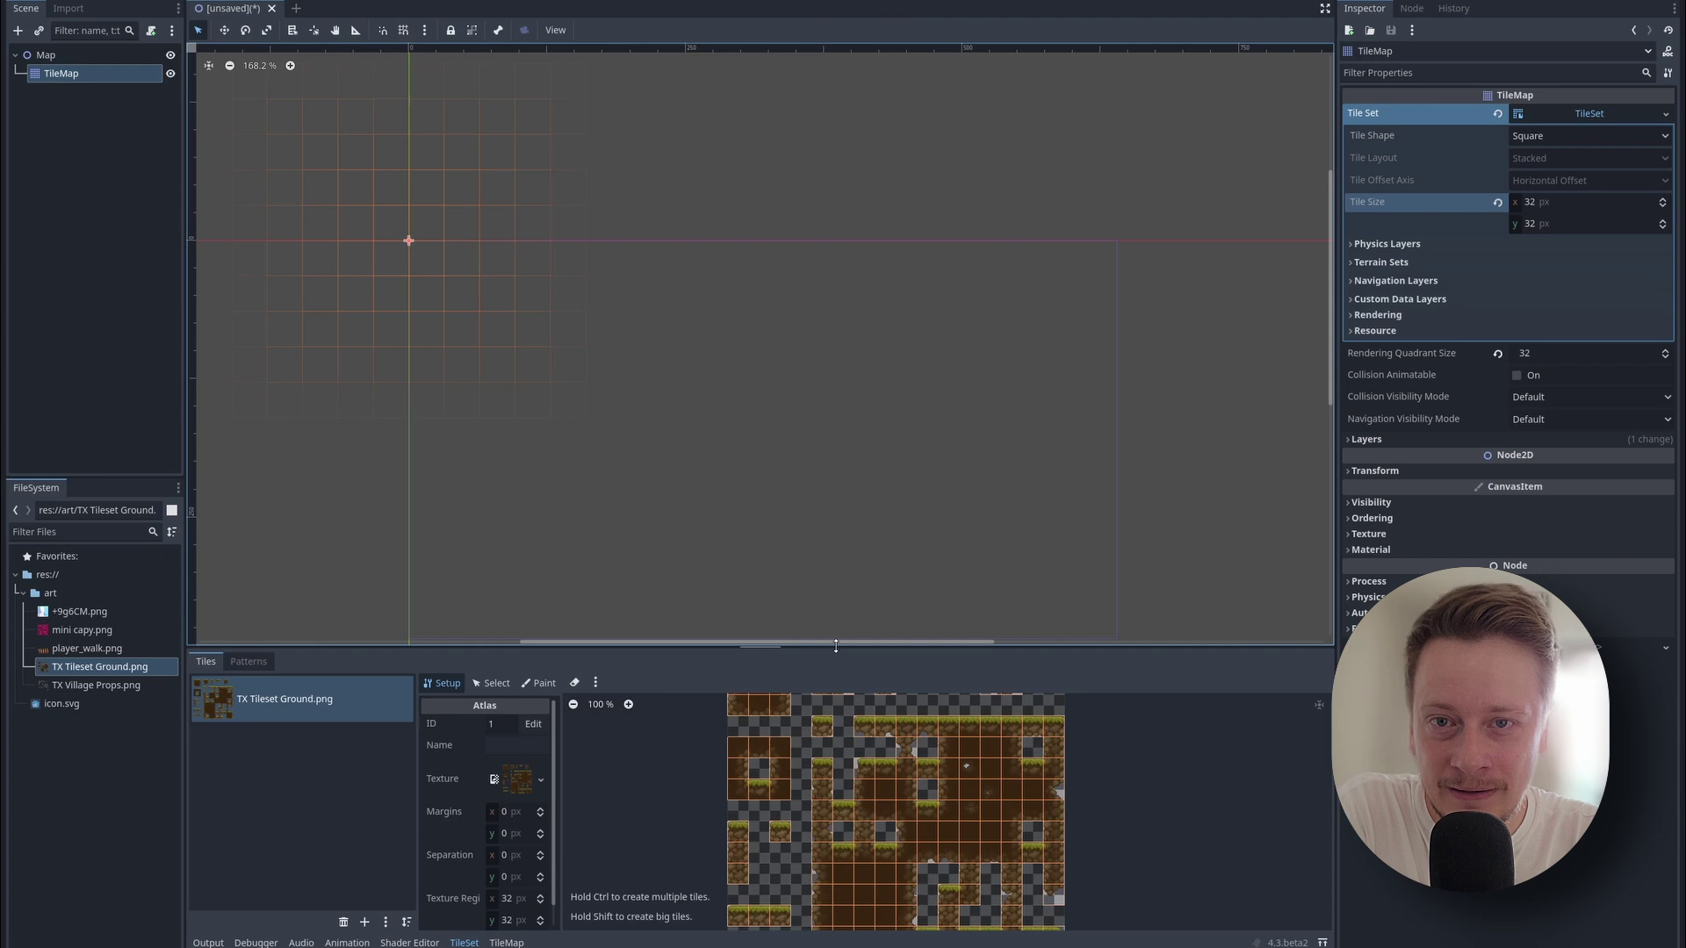
{"action": "left_click_drag", "start_coordinate": [836, 647], "coordinate": [836, 491]}
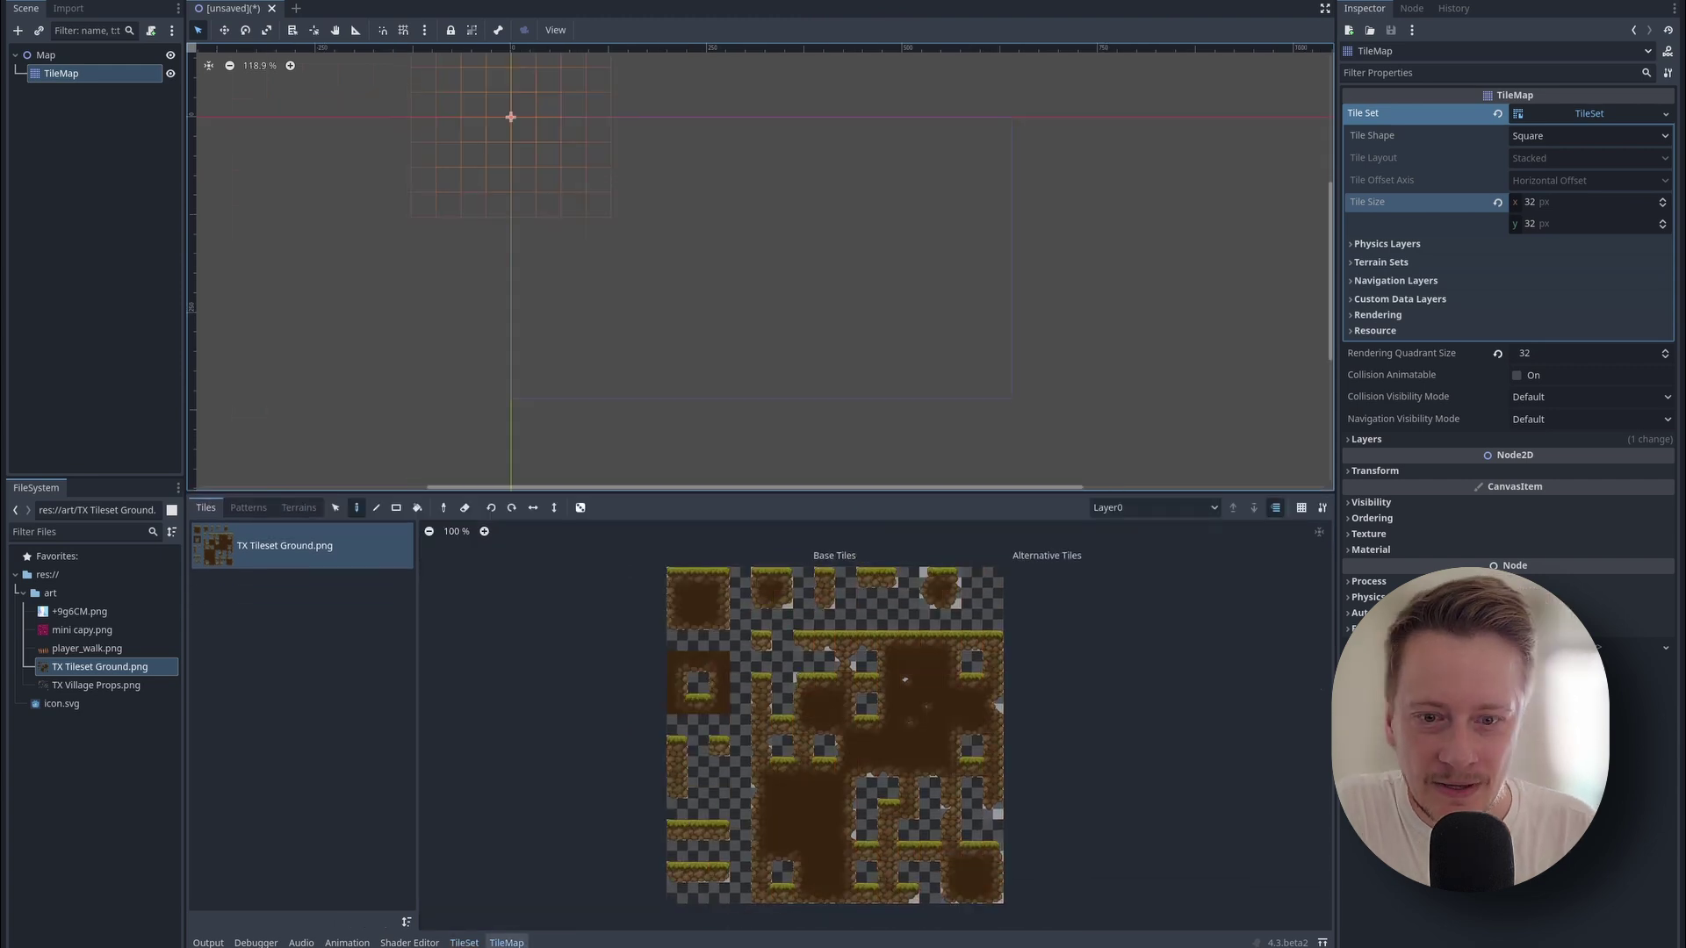
{"action": "scroll", "coordinate": [883, 709], "scroll_direction": "up", "scroll_amount": 5}
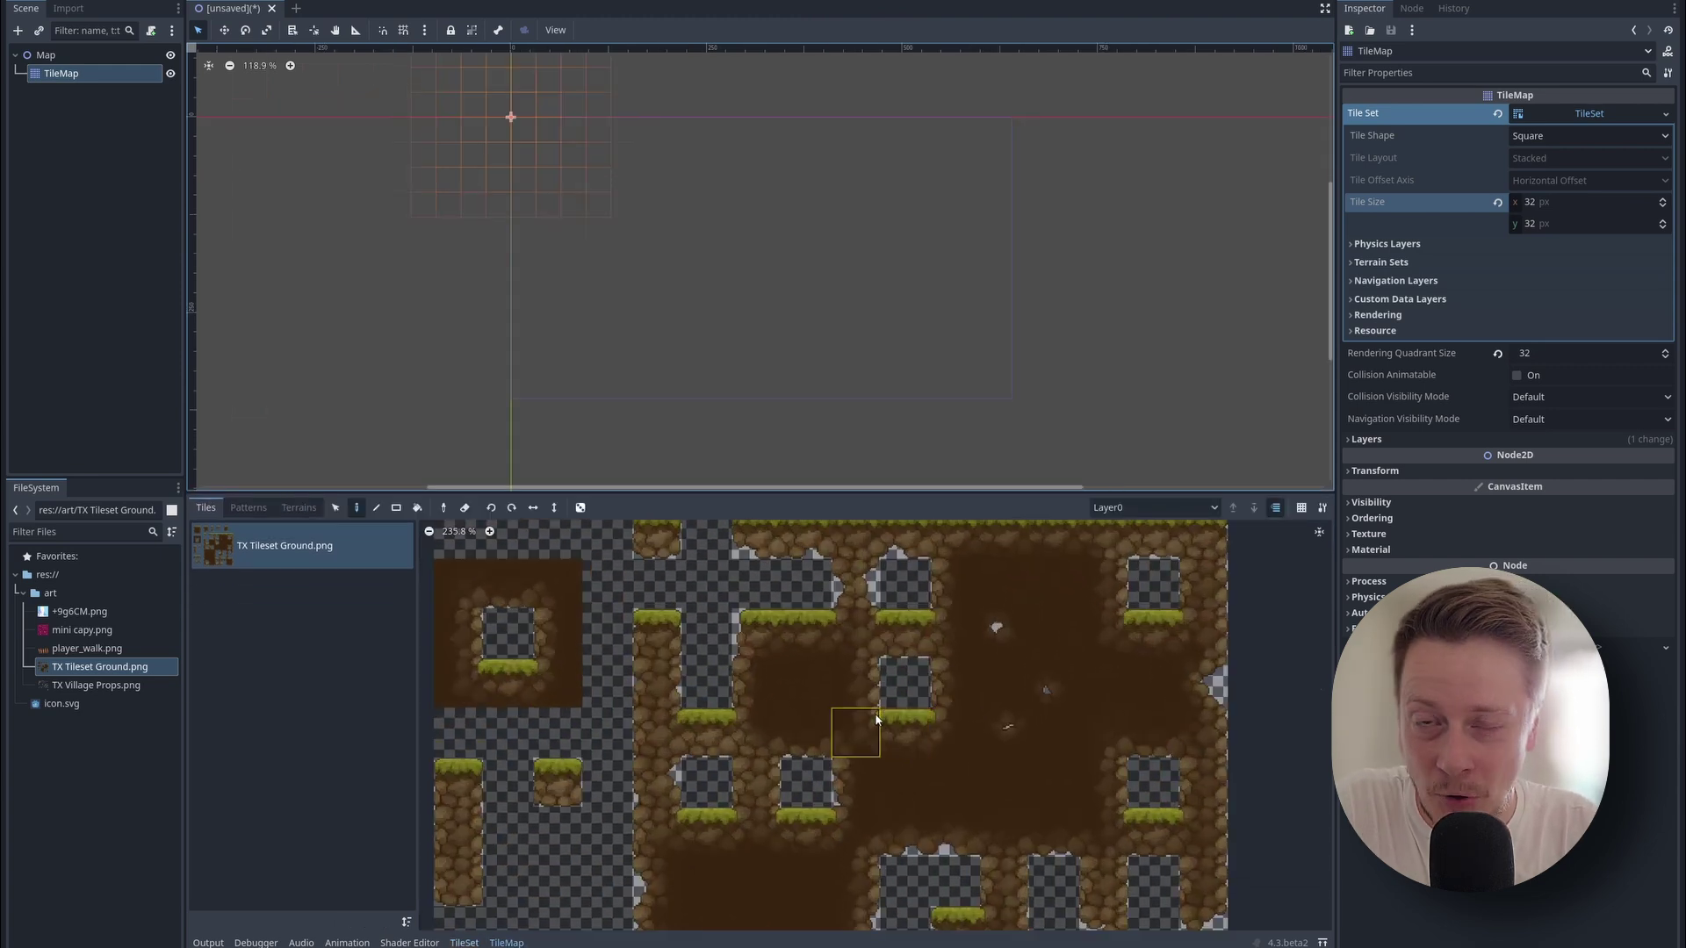
Paint a horizontal row of plain dirt tiles and run the project.
{"action": "left_click", "coordinate": [813, 683]}
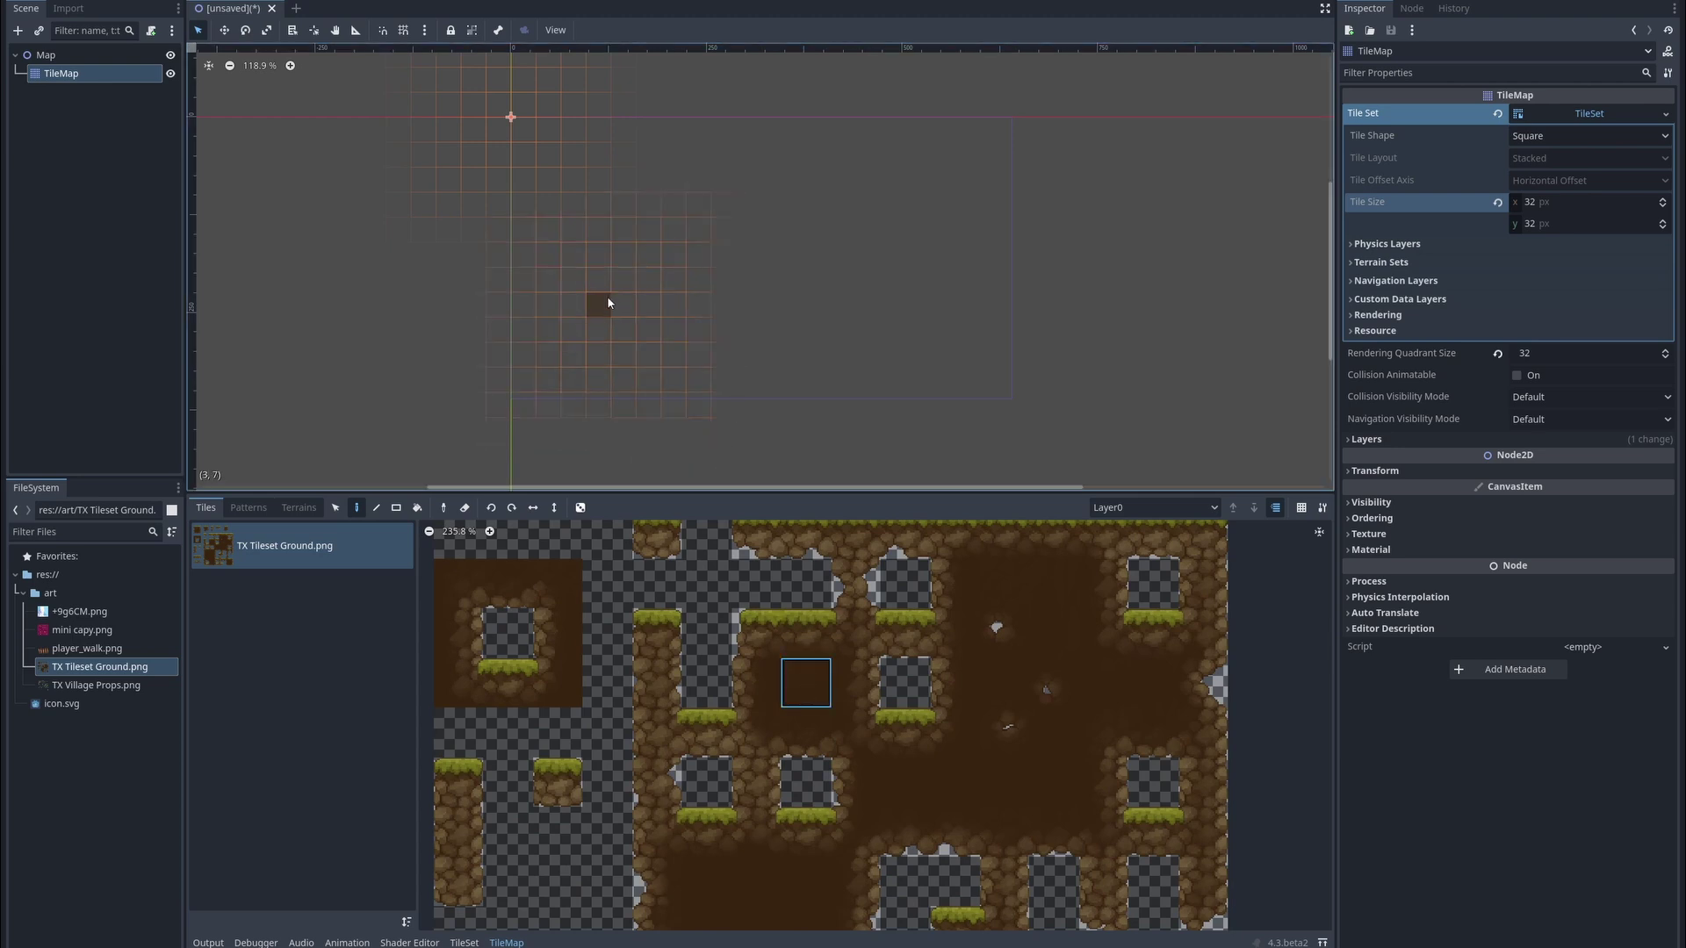
{"action": "left_click_drag", "start_coordinate": [597, 302], "coordinate": [704, 304]}
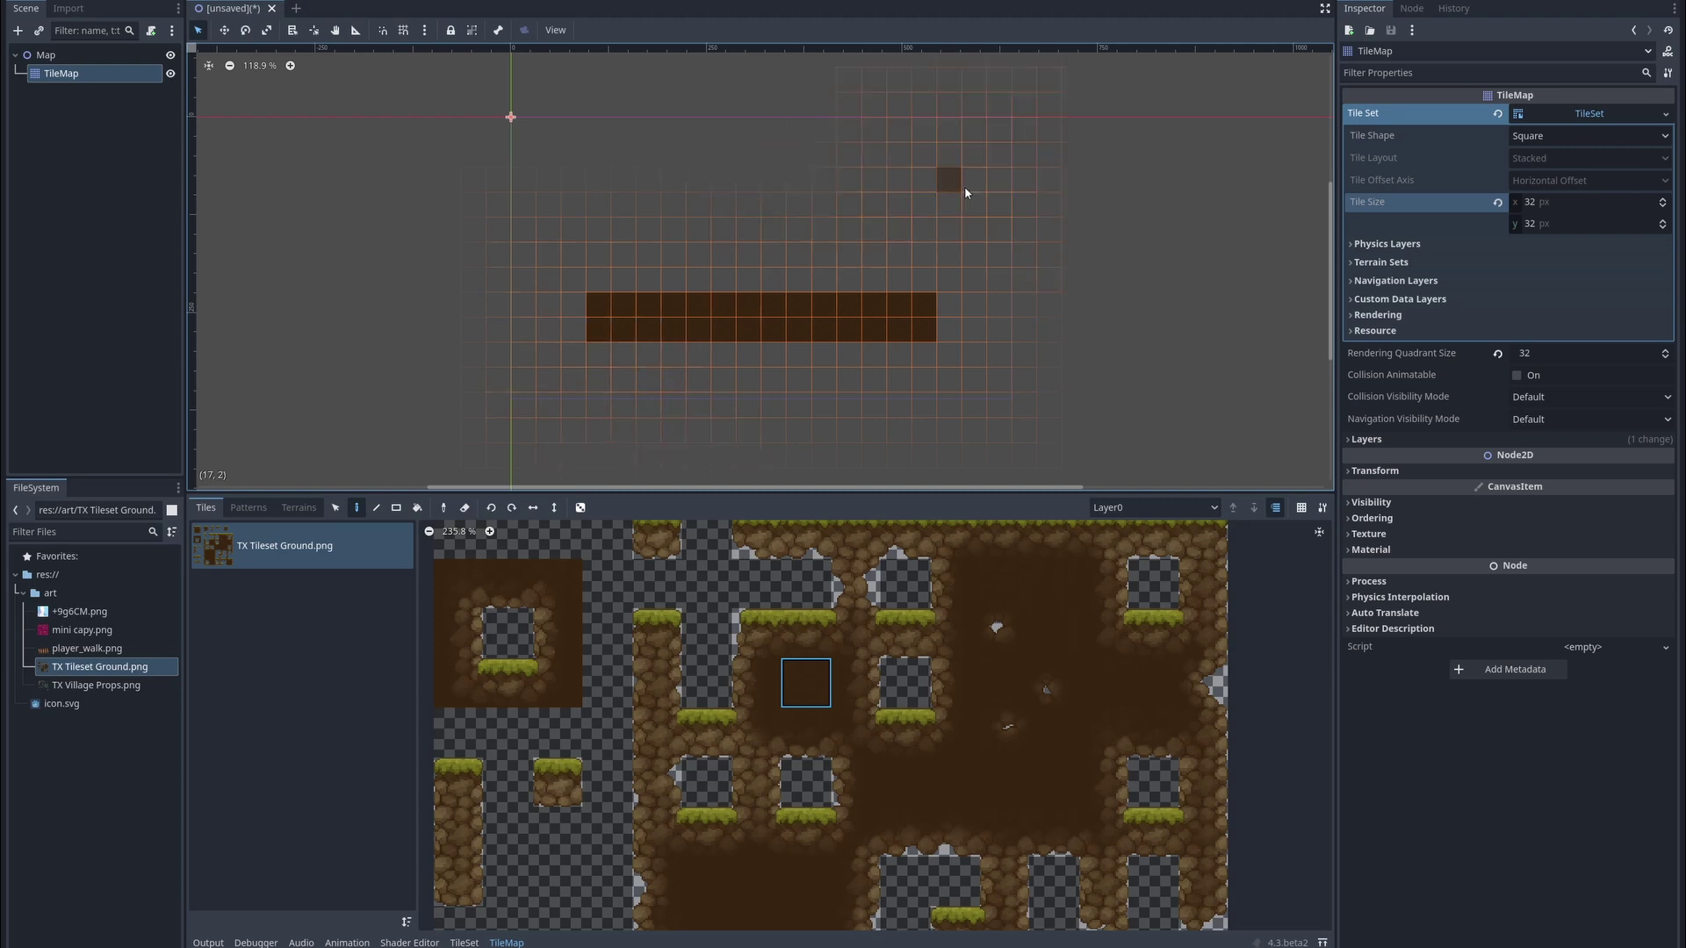
{"action": "left_click", "coordinate": [1464, 2]}
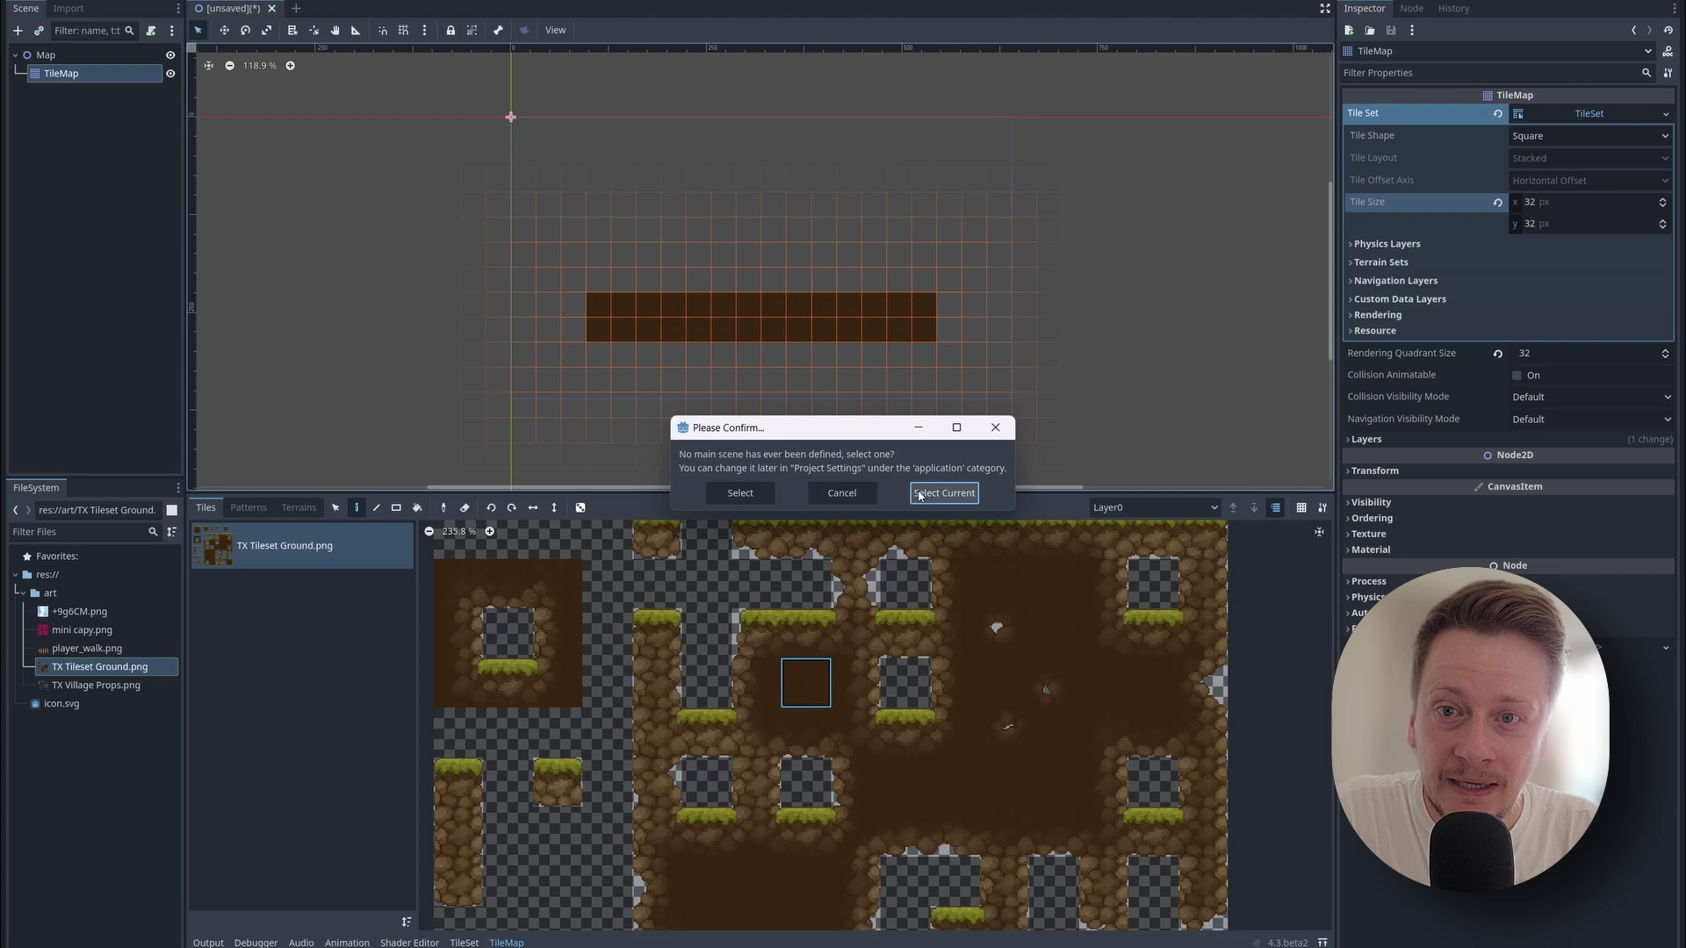
Save the scene as map.tscn, test-run it, then erase the dirt tile strip.
{"action": "left_click", "coordinate": [919, 493]}
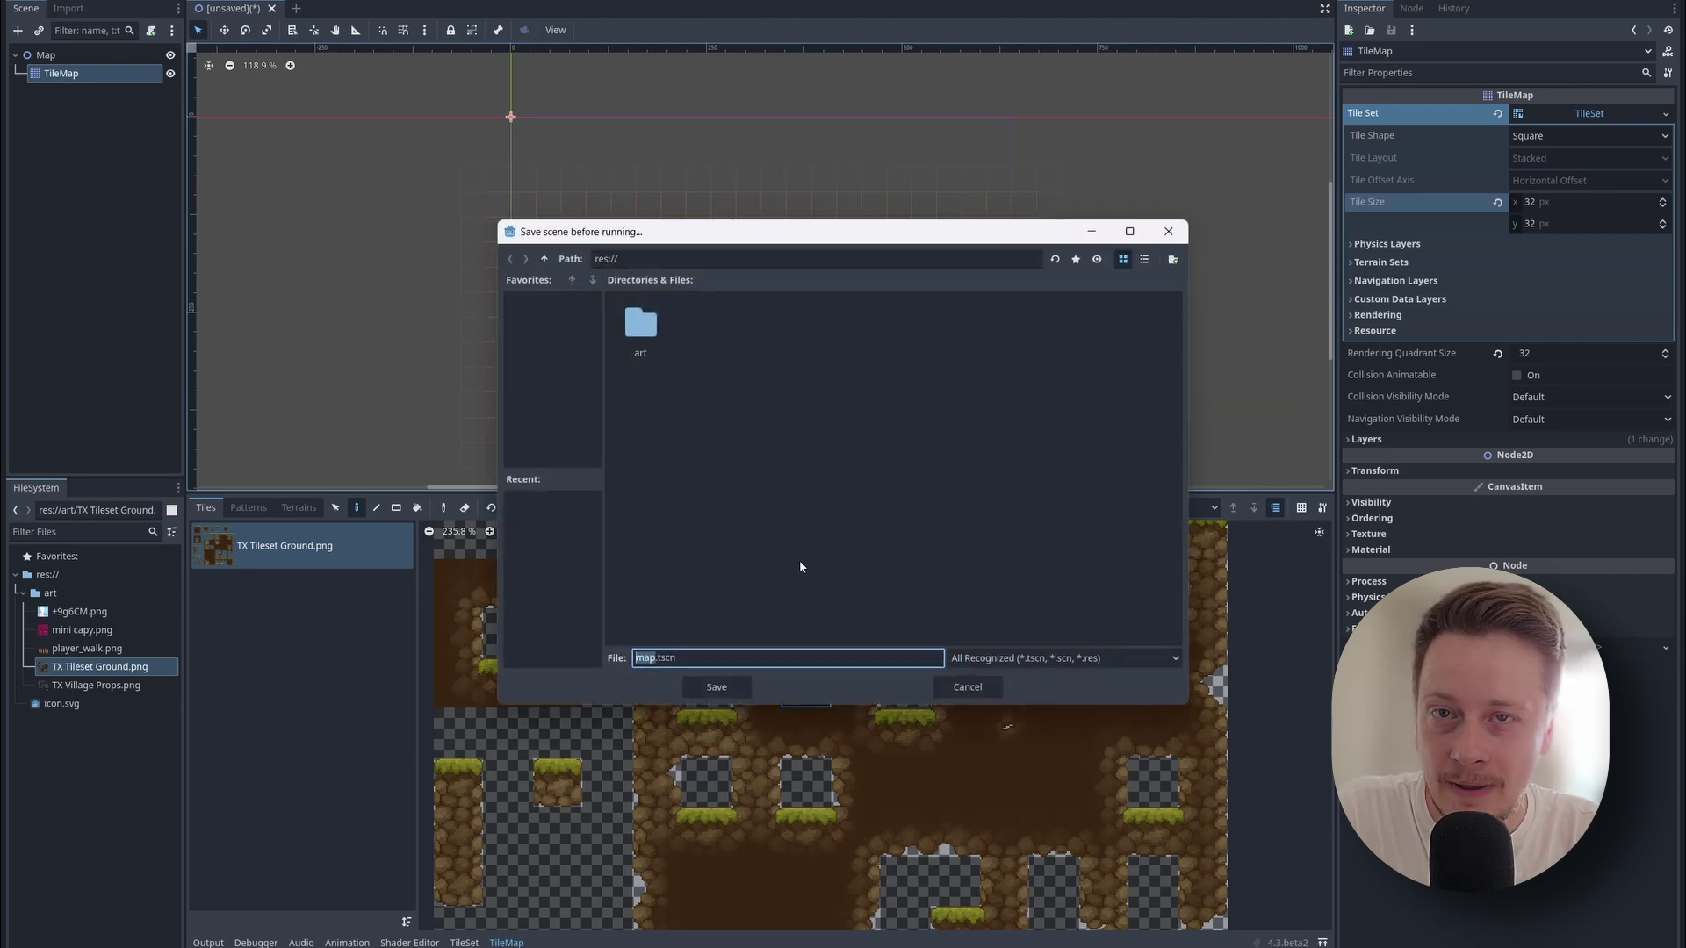
{"action": "left_click", "coordinate": [696, 690]}
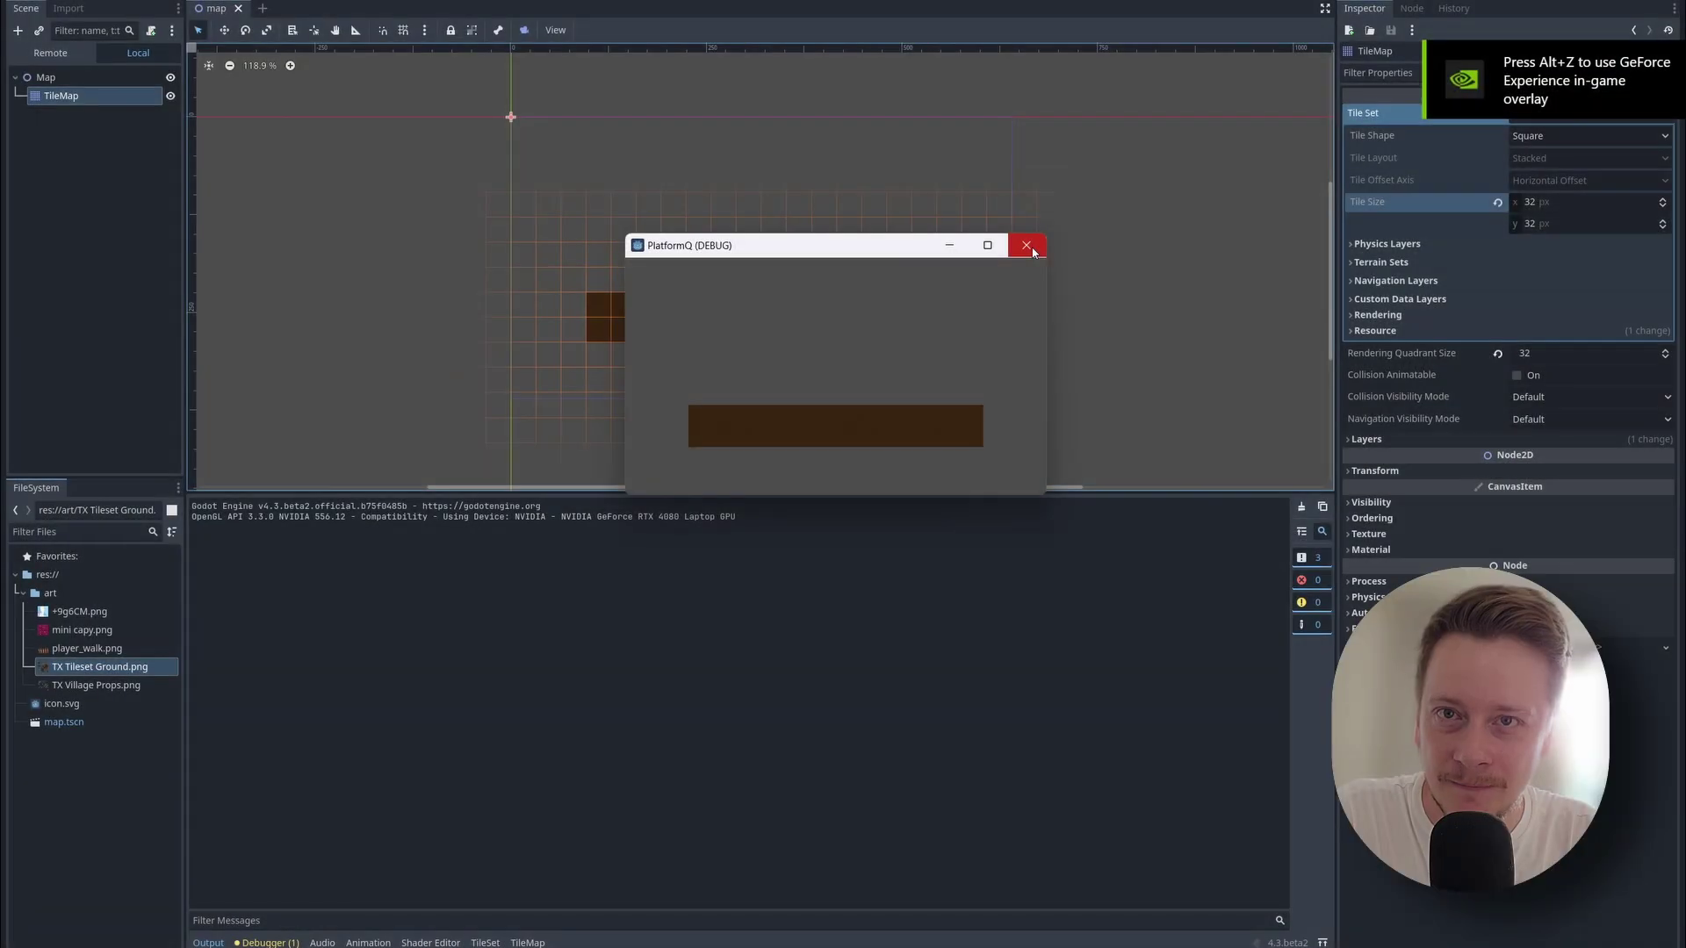
{"action": "left_click", "coordinate": [1032, 252]}
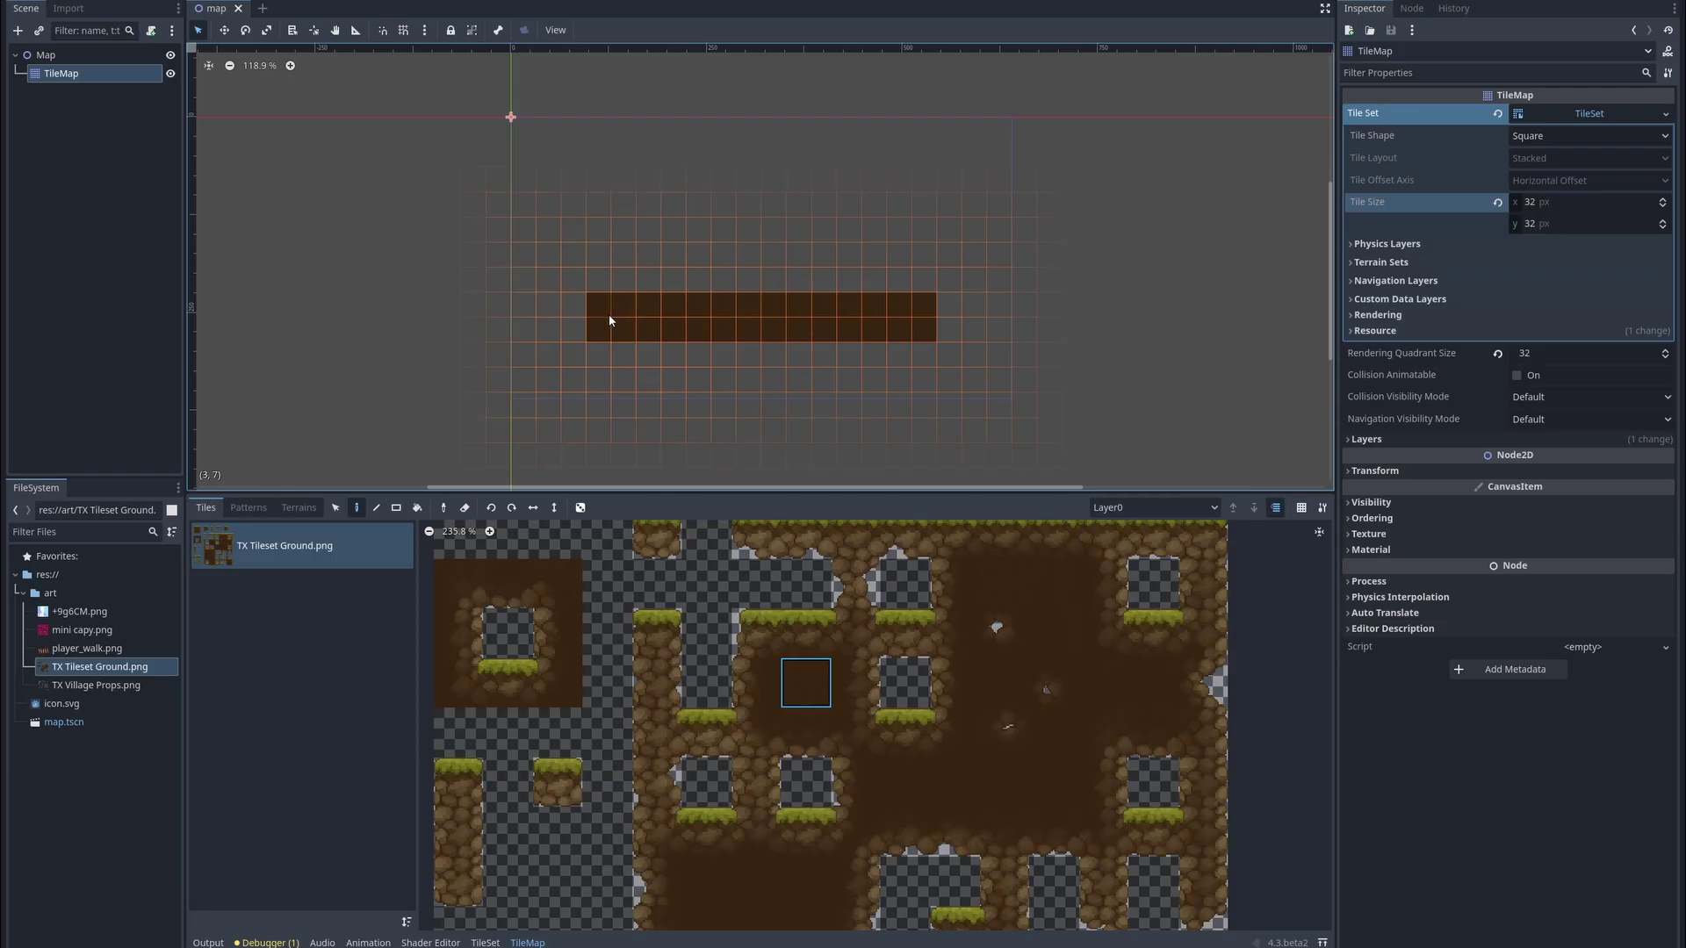
{"action": "mouse_move", "coordinate": [612, 321]}
{"action": "right_mouse_down"}
{"action": "mouse_move", "coordinate": [879, 304]}
{"action": "mouse_move", "coordinate": [924, 324]}
{"action": "mouse_move", "coordinate": [577, 330]}
{"action": "right_mouse_up"}
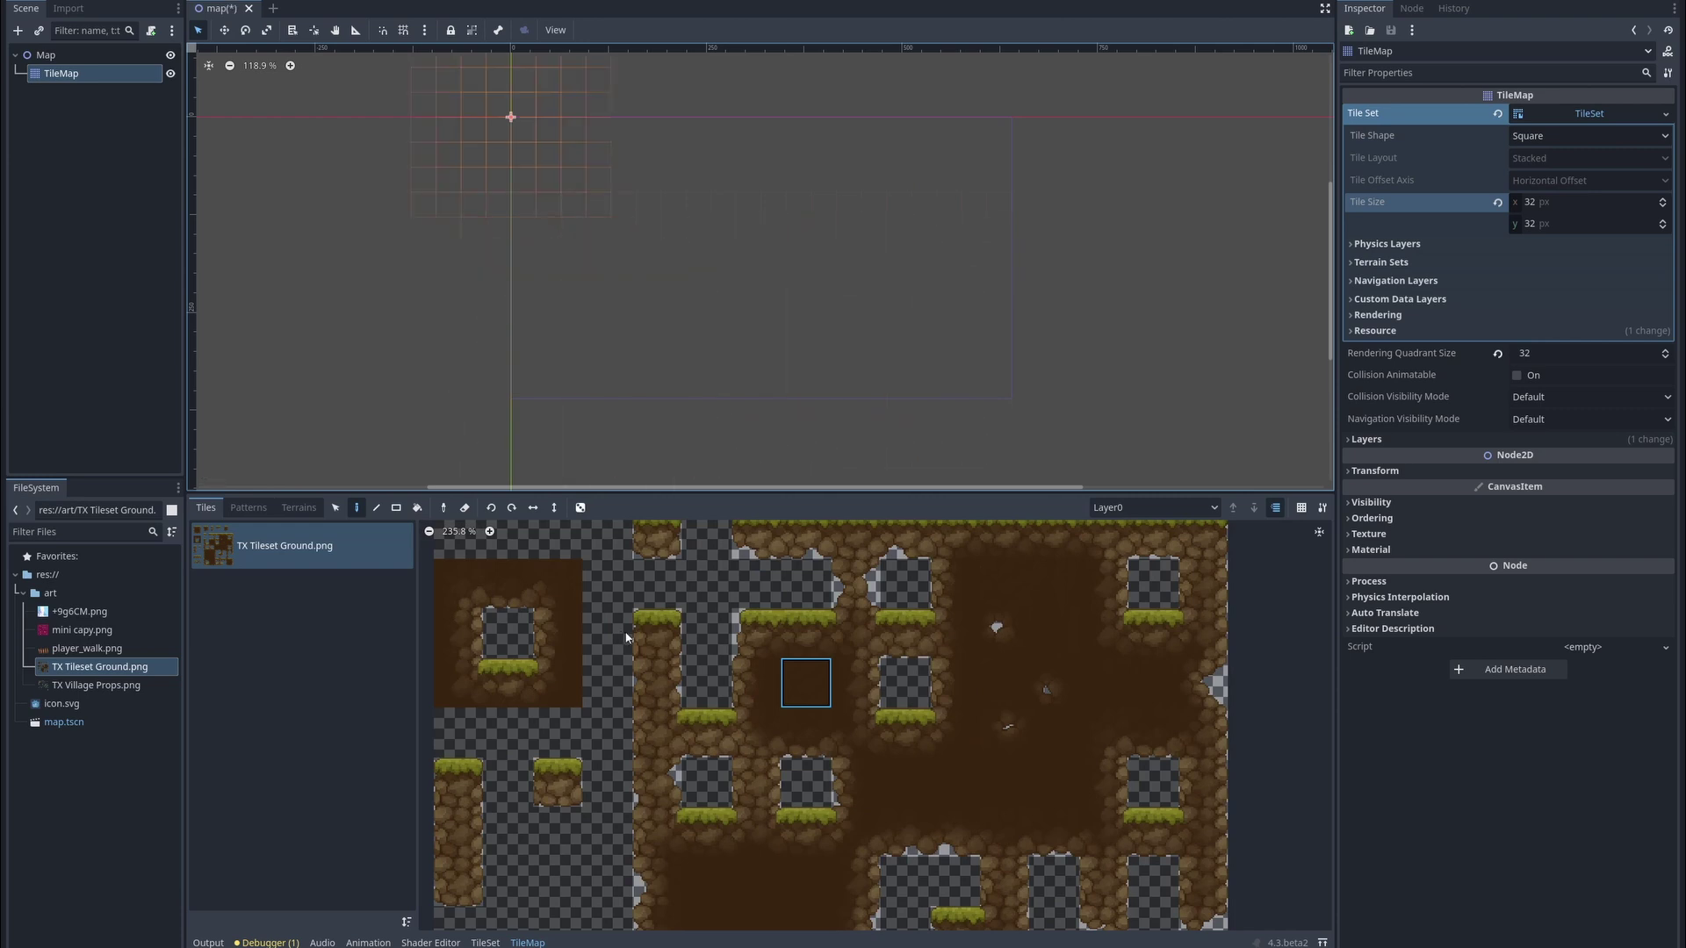
Add a terrain set containing Terrain 0 to the TileSet.
{"action": "left_click", "coordinate": [1354, 263]}
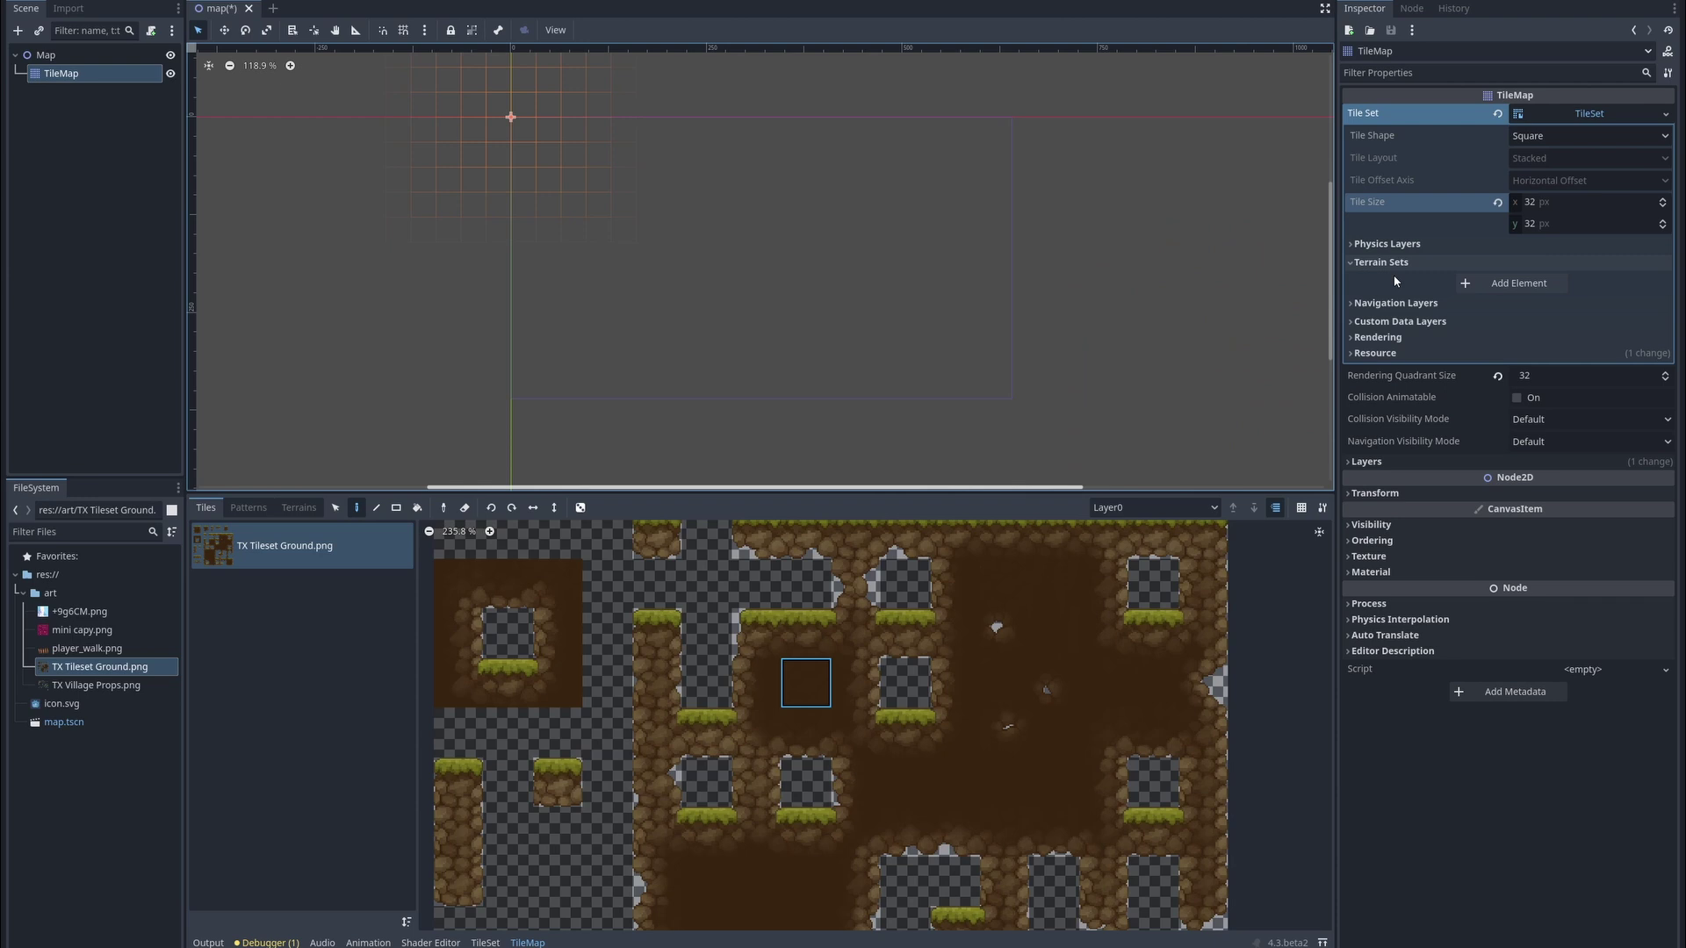
{"action": "left_click", "coordinate": [1503, 283]}
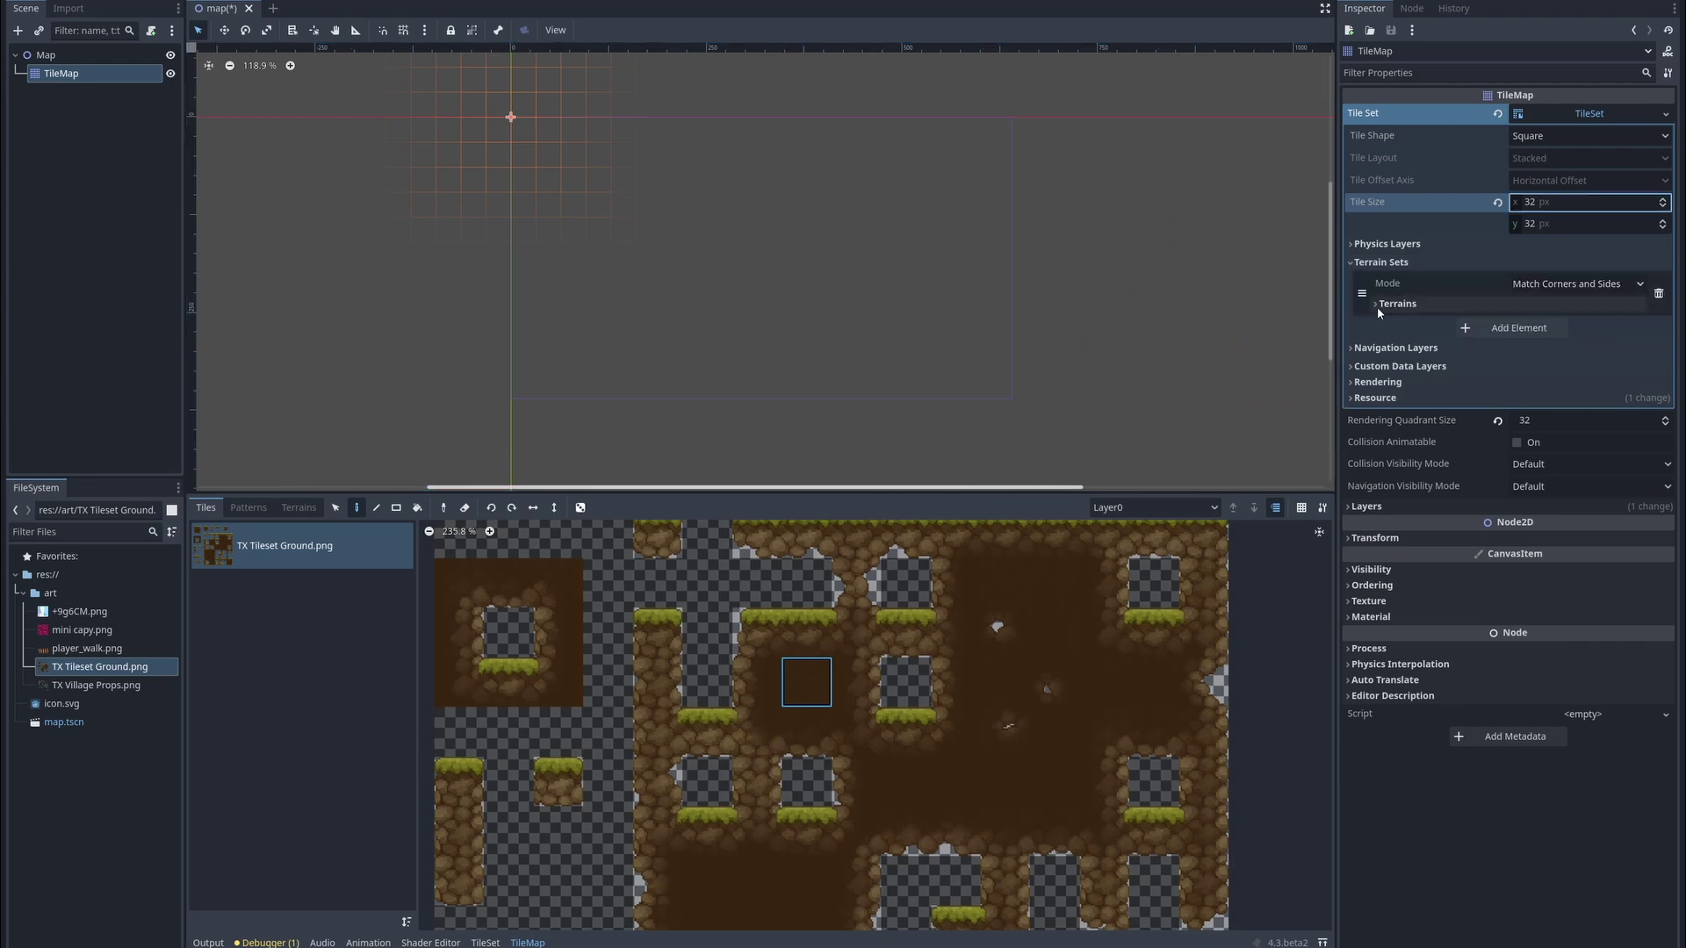
{"action": "left_click", "coordinate": [1376, 308]}
{"action": "left_click", "coordinate": [1498, 324]}
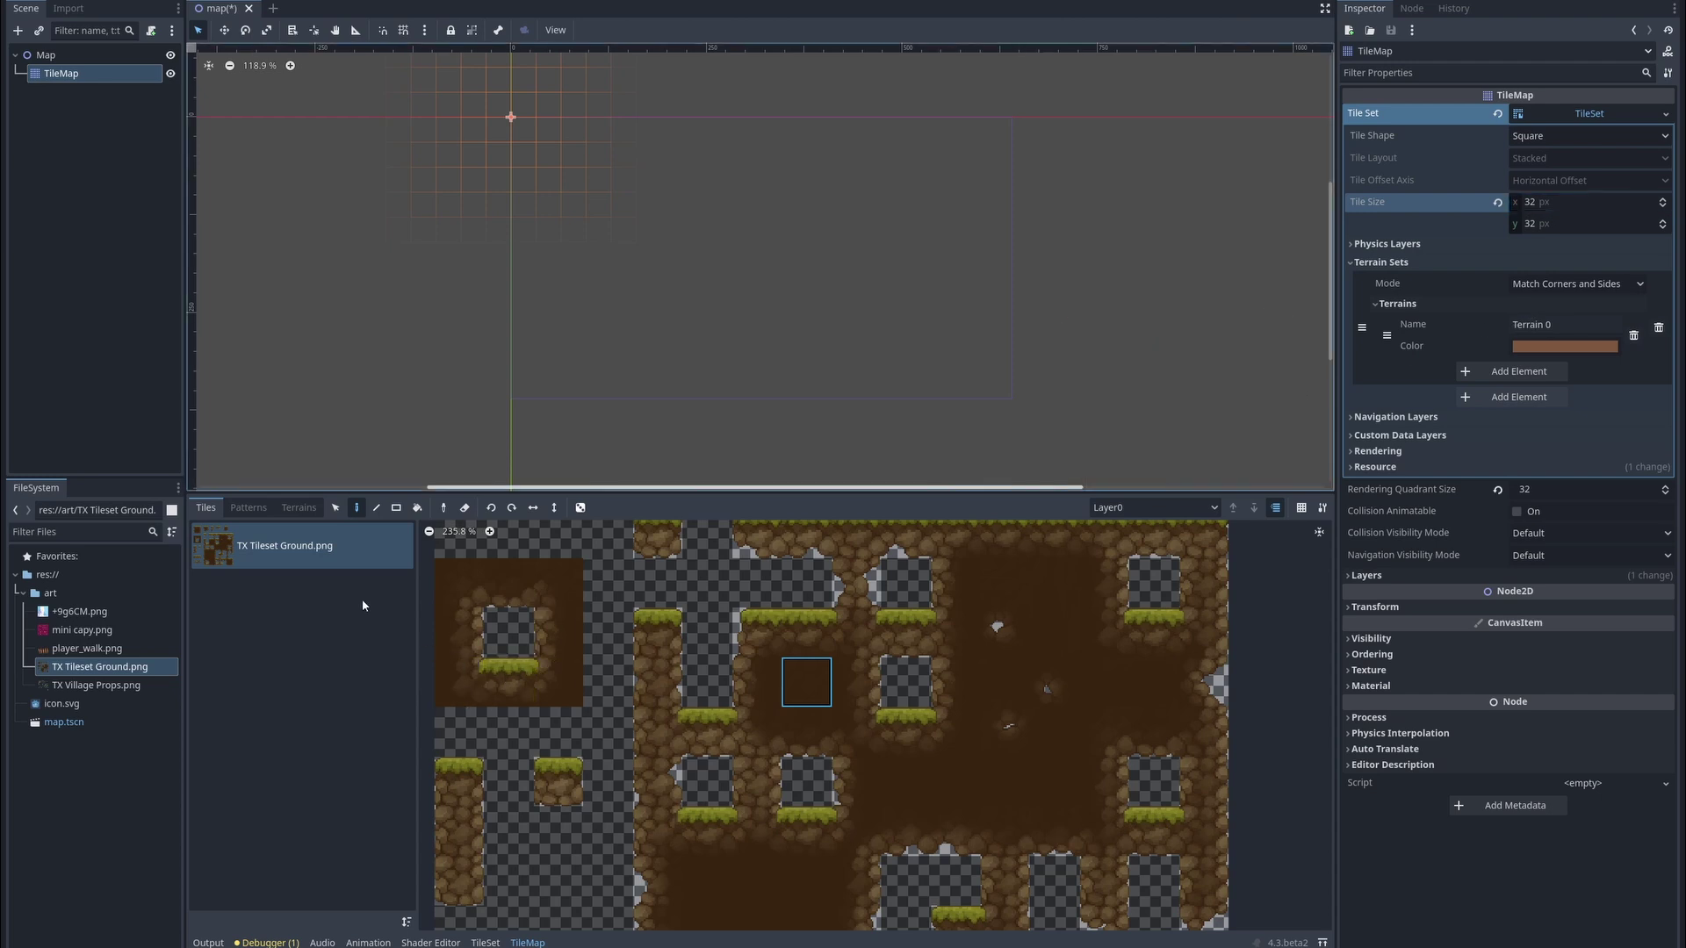
Open the TileSet editor in Paint mode for tile properties.
{"action": "left_click", "coordinate": [300, 509]}
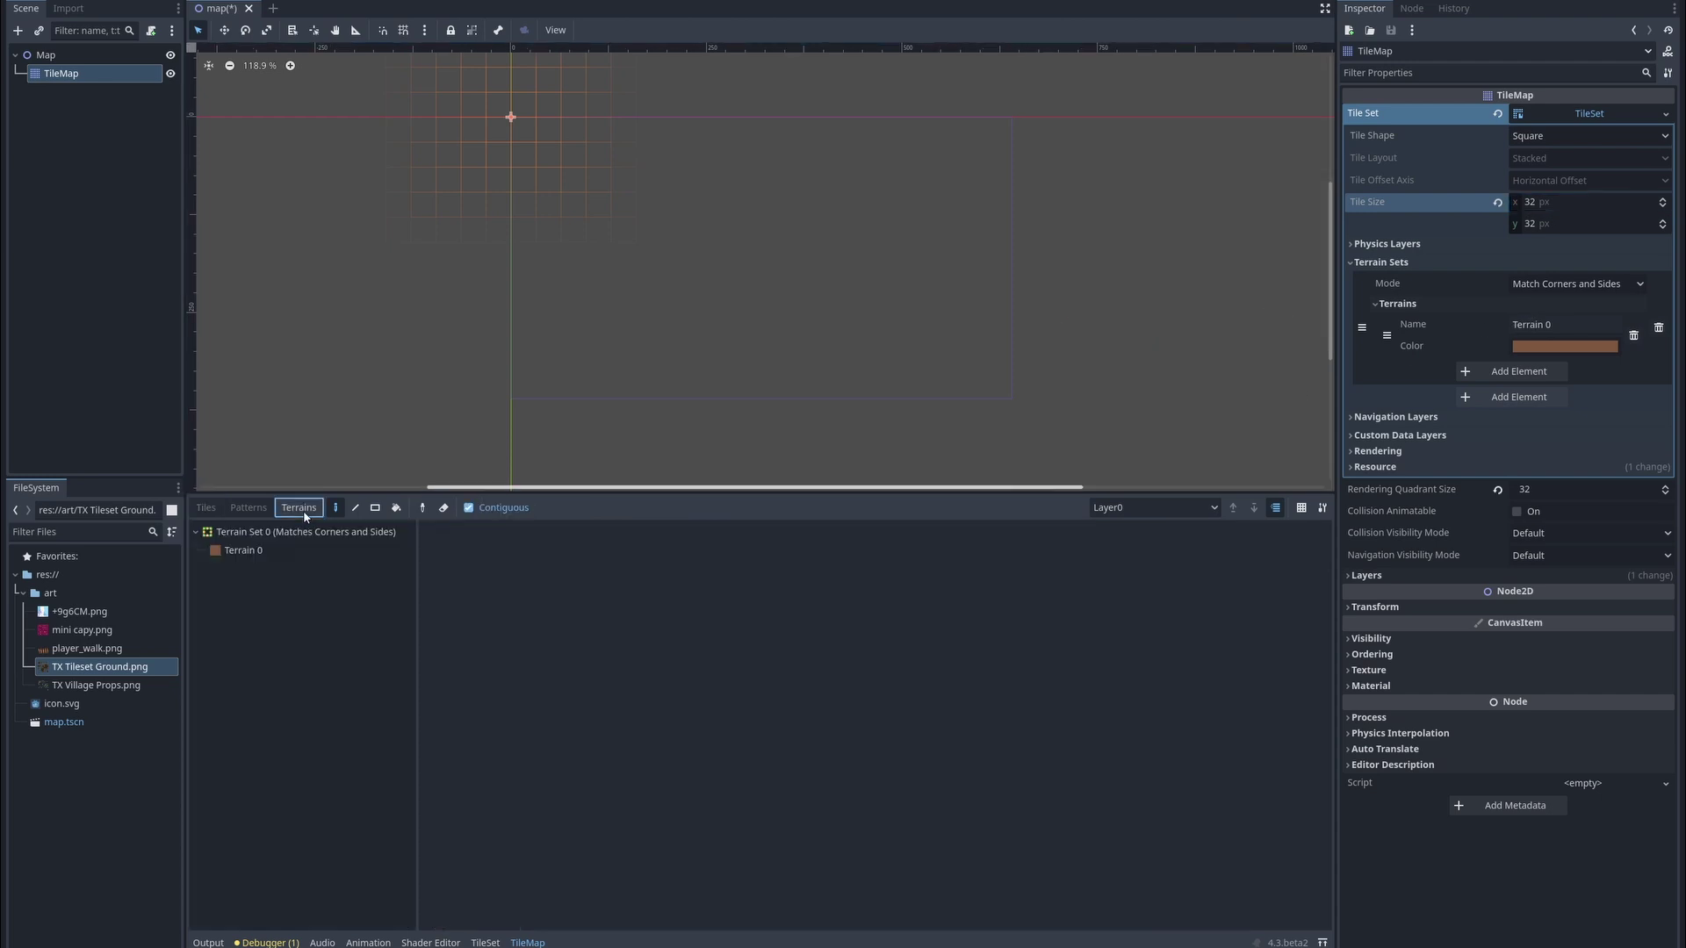
{"action": "left_click", "coordinate": [205, 508]}
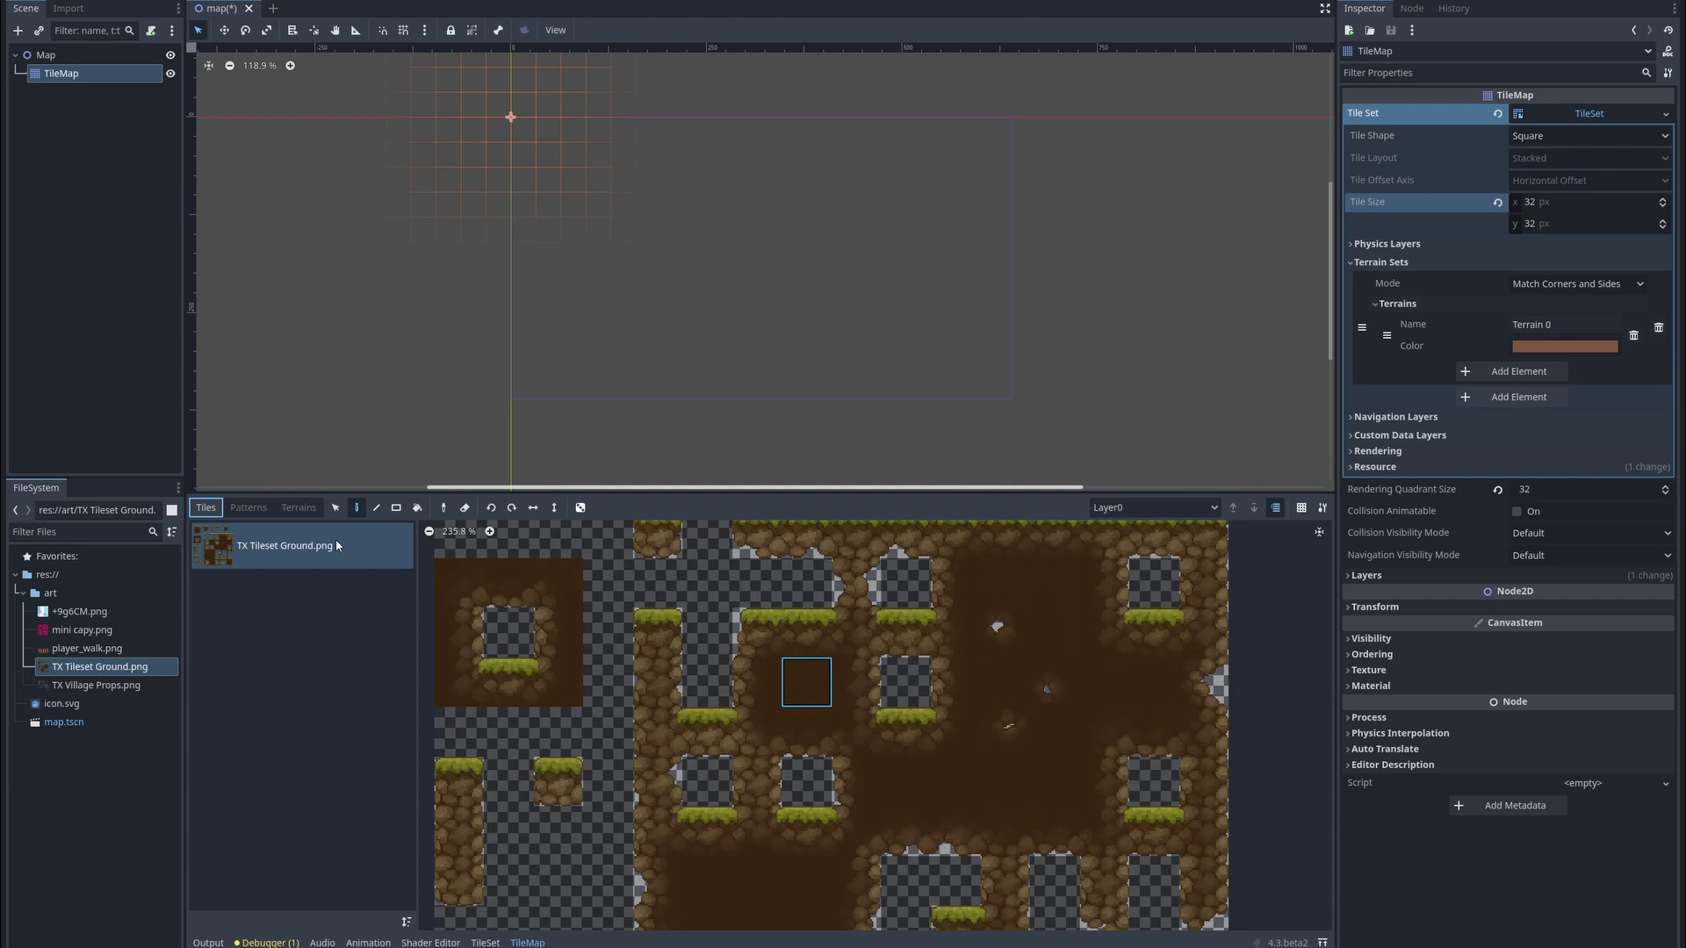
{"action": "left_click", "coordinate": [485, 943]}
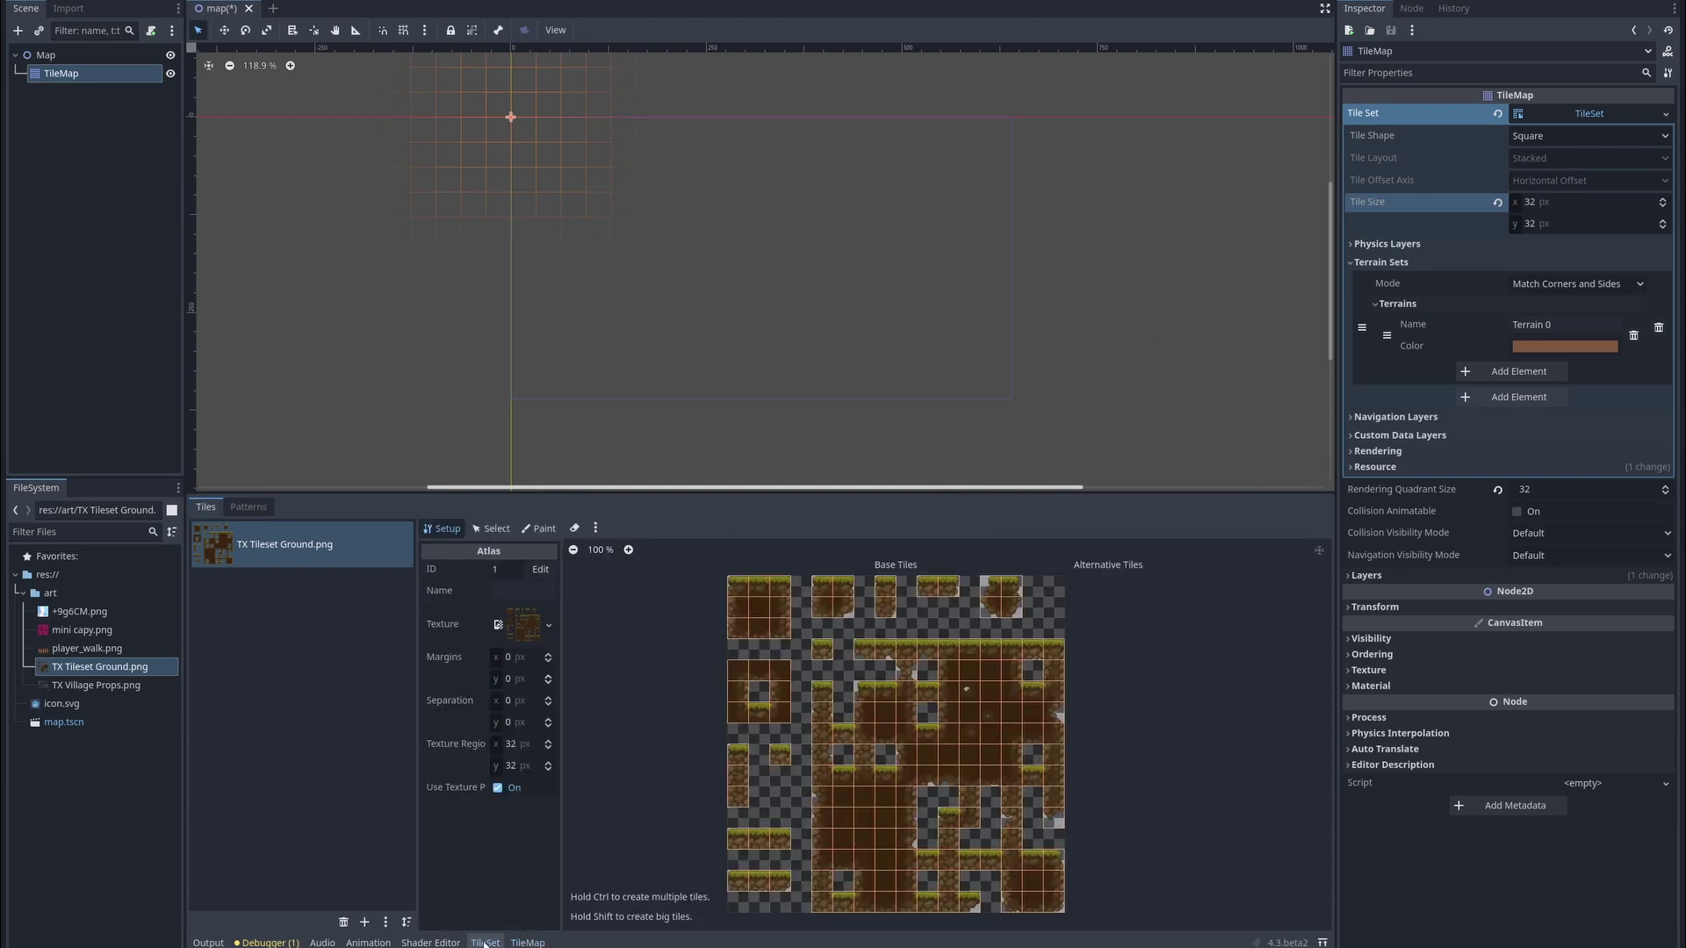
{"action": "left_click", "coordinate": [492, 529]}
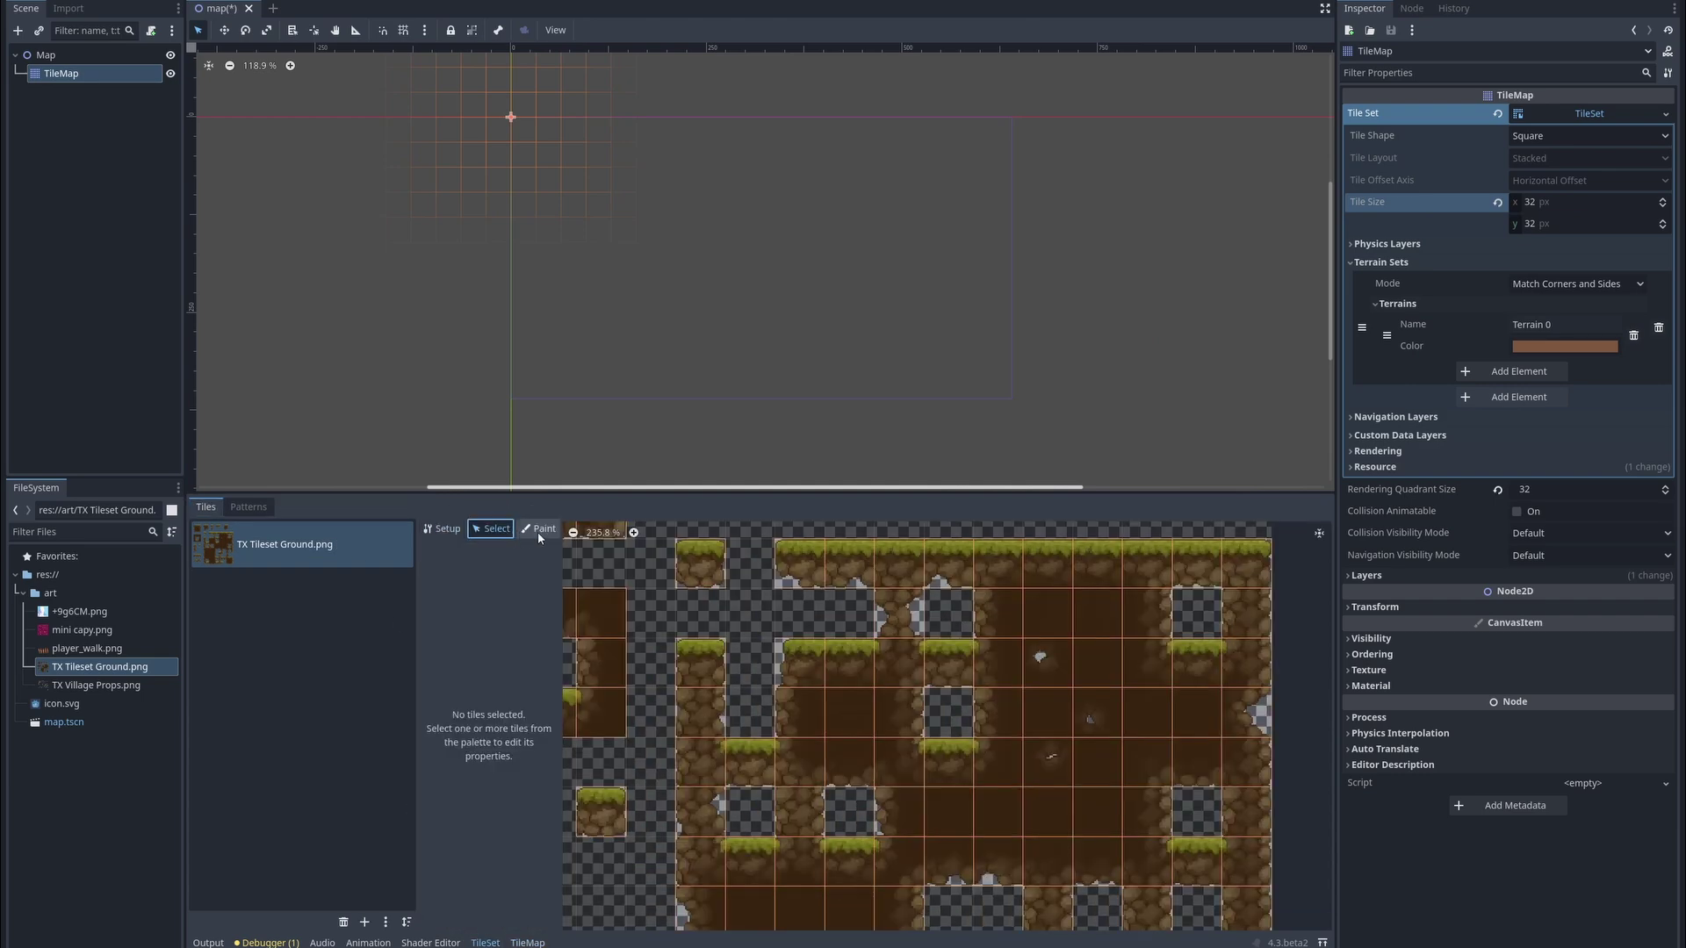
{"action": "left_click", "coordinate": [538, 531]}
{"action": "scroll", "coordinate": [773, 707], "scroll_direction": "down", "scroll_amount": 5}
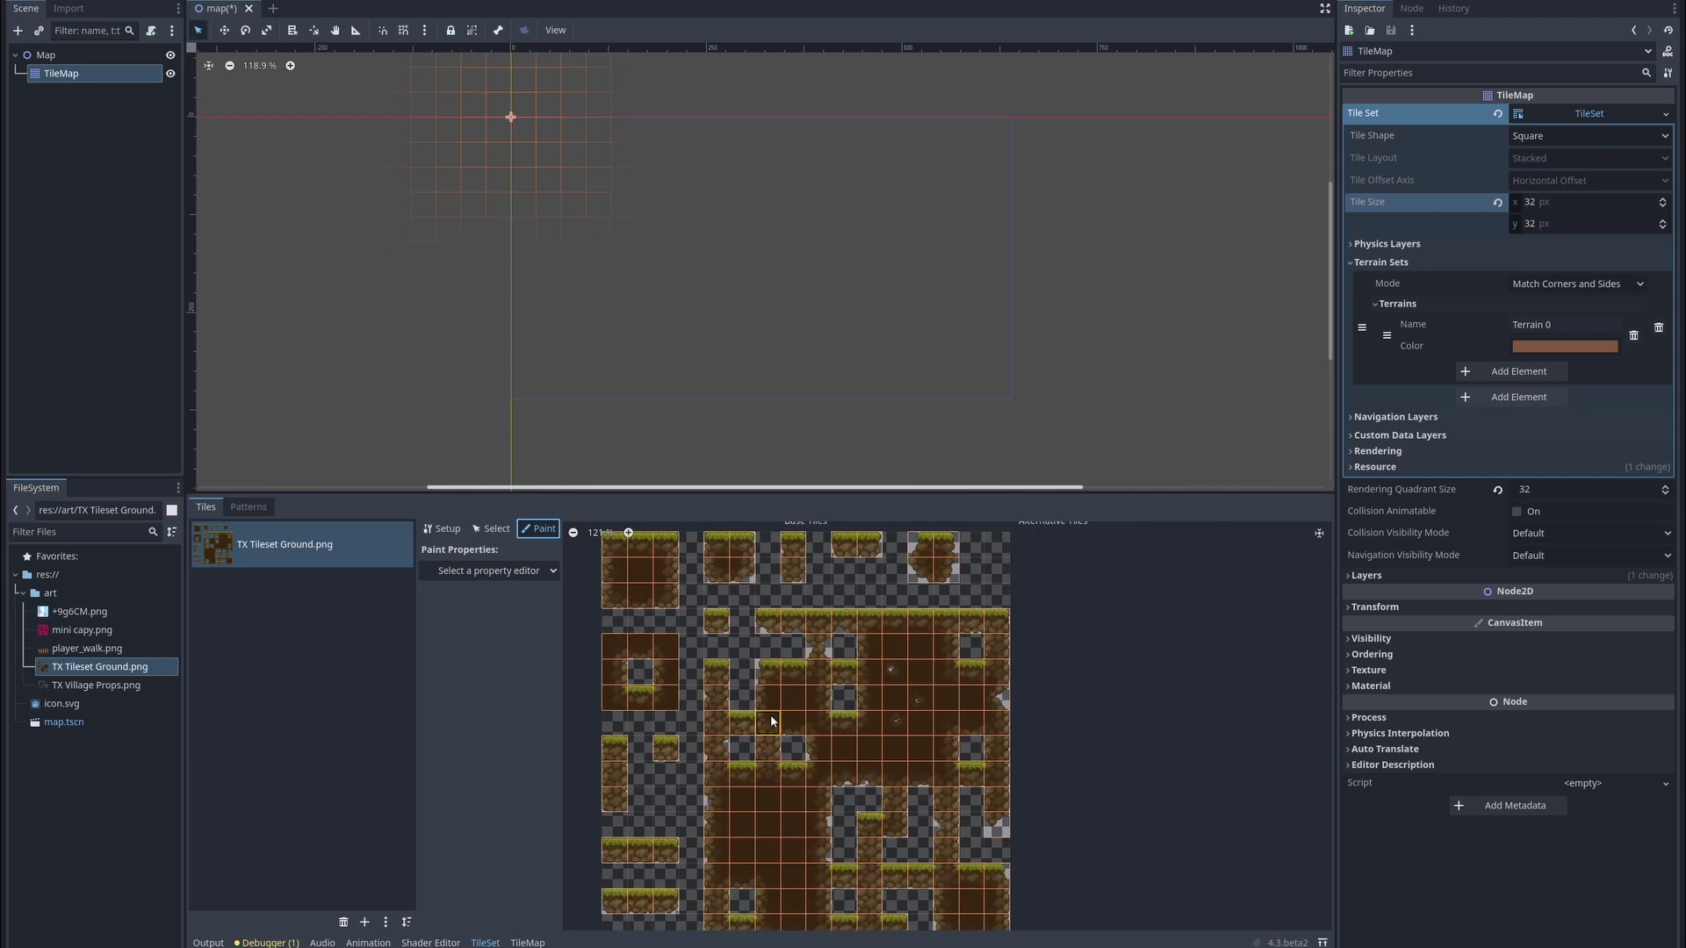
{"action": "scroll", "coordinate": [854, 725], "scroll_direction": "up", "scroll_amount": 4}
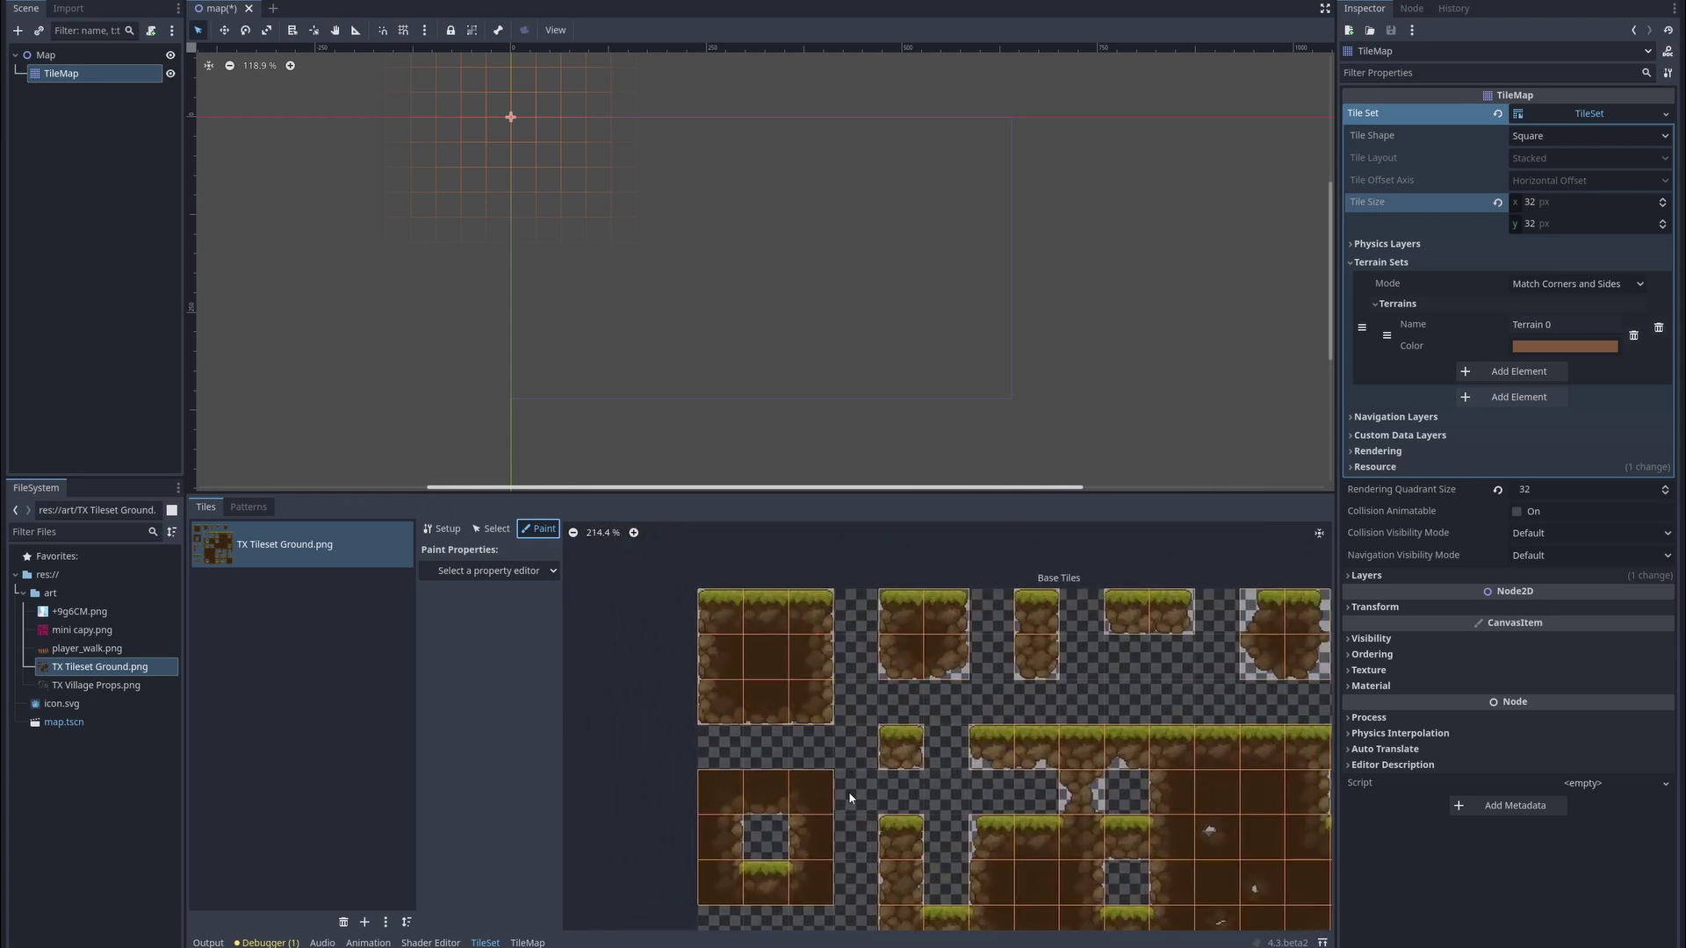
Choose Terrains, Terrain Set 0 and Terrain 0, then paint one grass tile.
{"action": "left_click", "coordinate": [464, 578]}
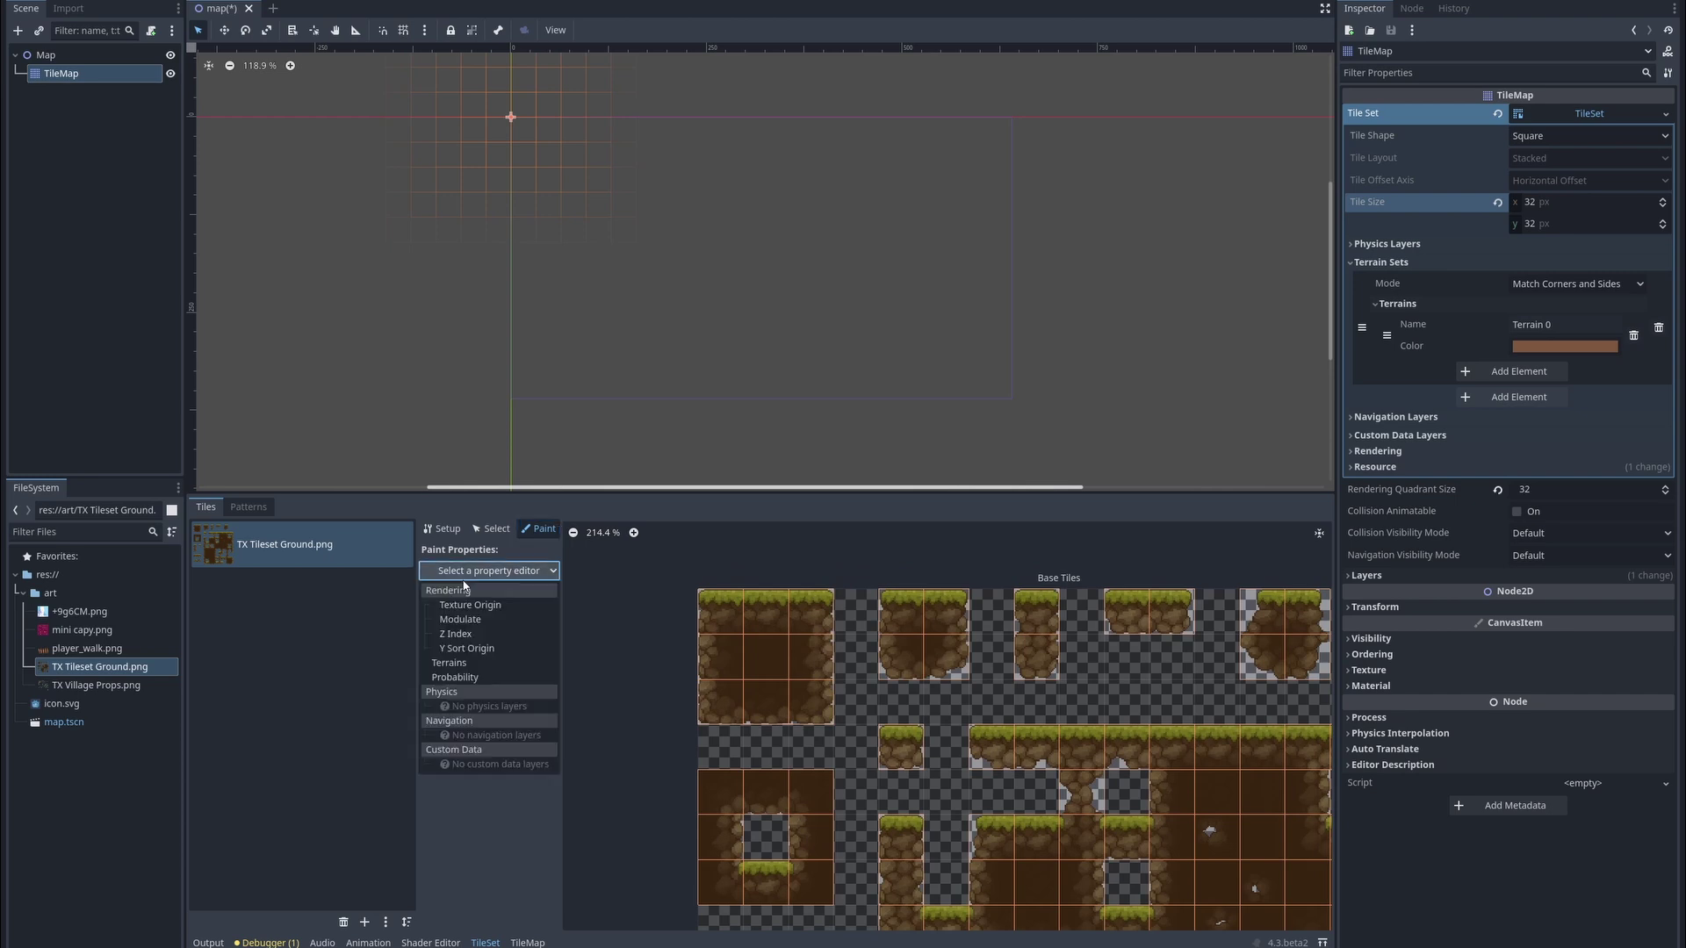
{"action": "left_click", "coordinate": [449, 664]}
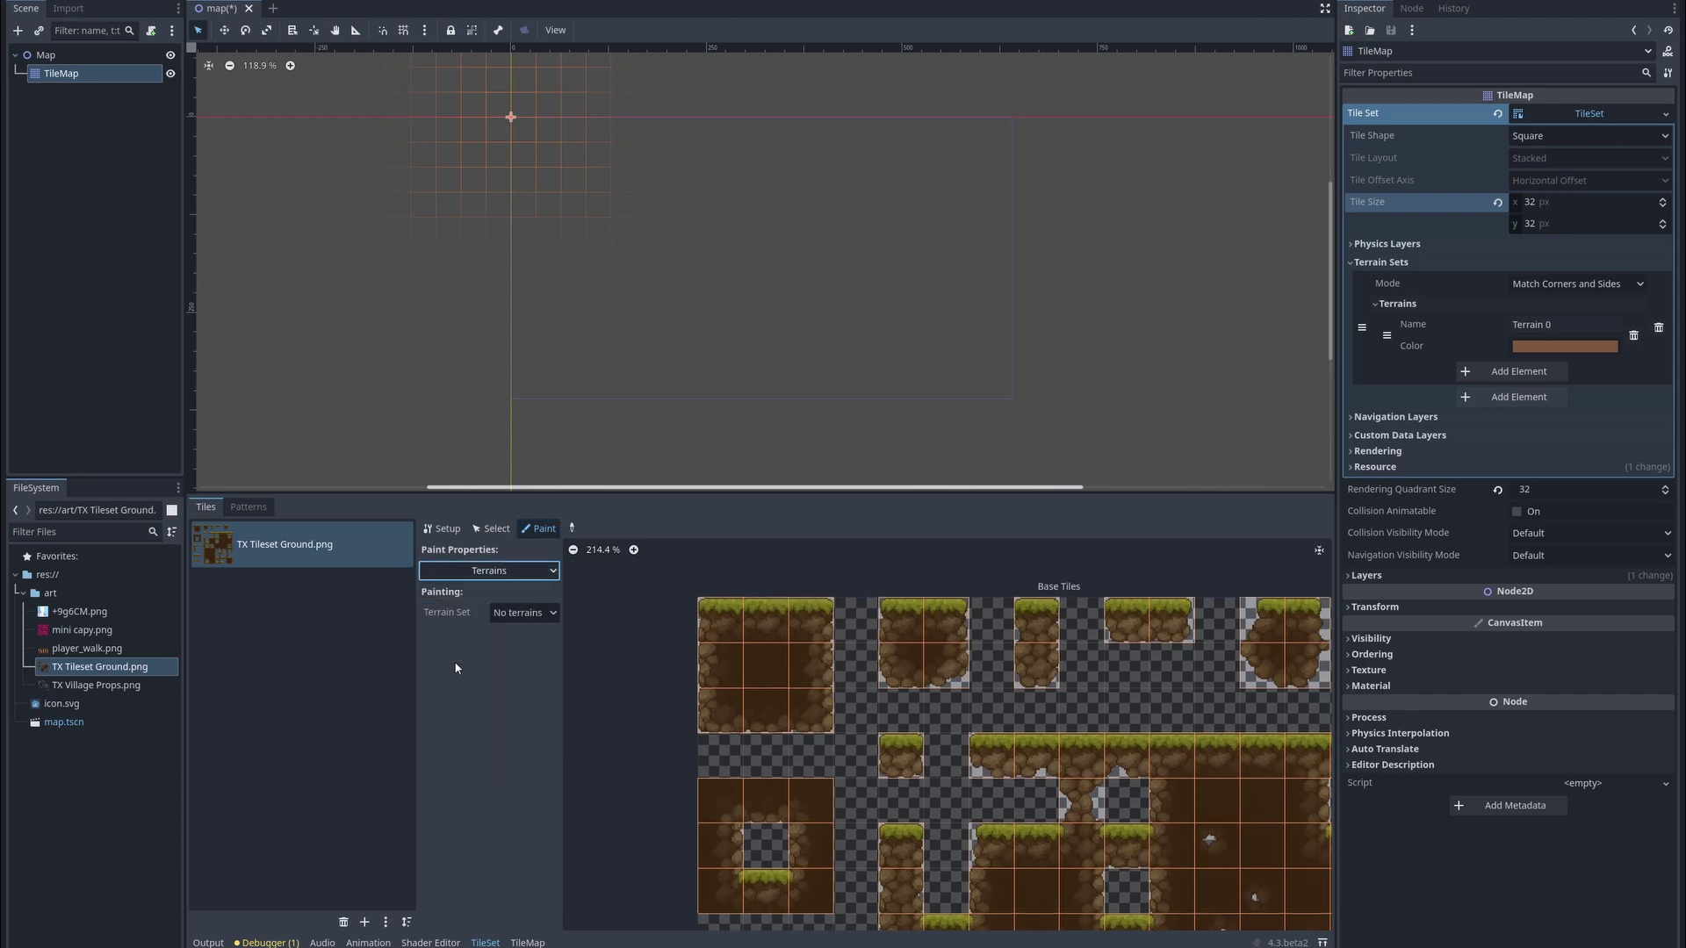
{"action": "left_click", "coordinate": [504, 613]}
{"action": "left_click", "coordinate": [520, 653]}
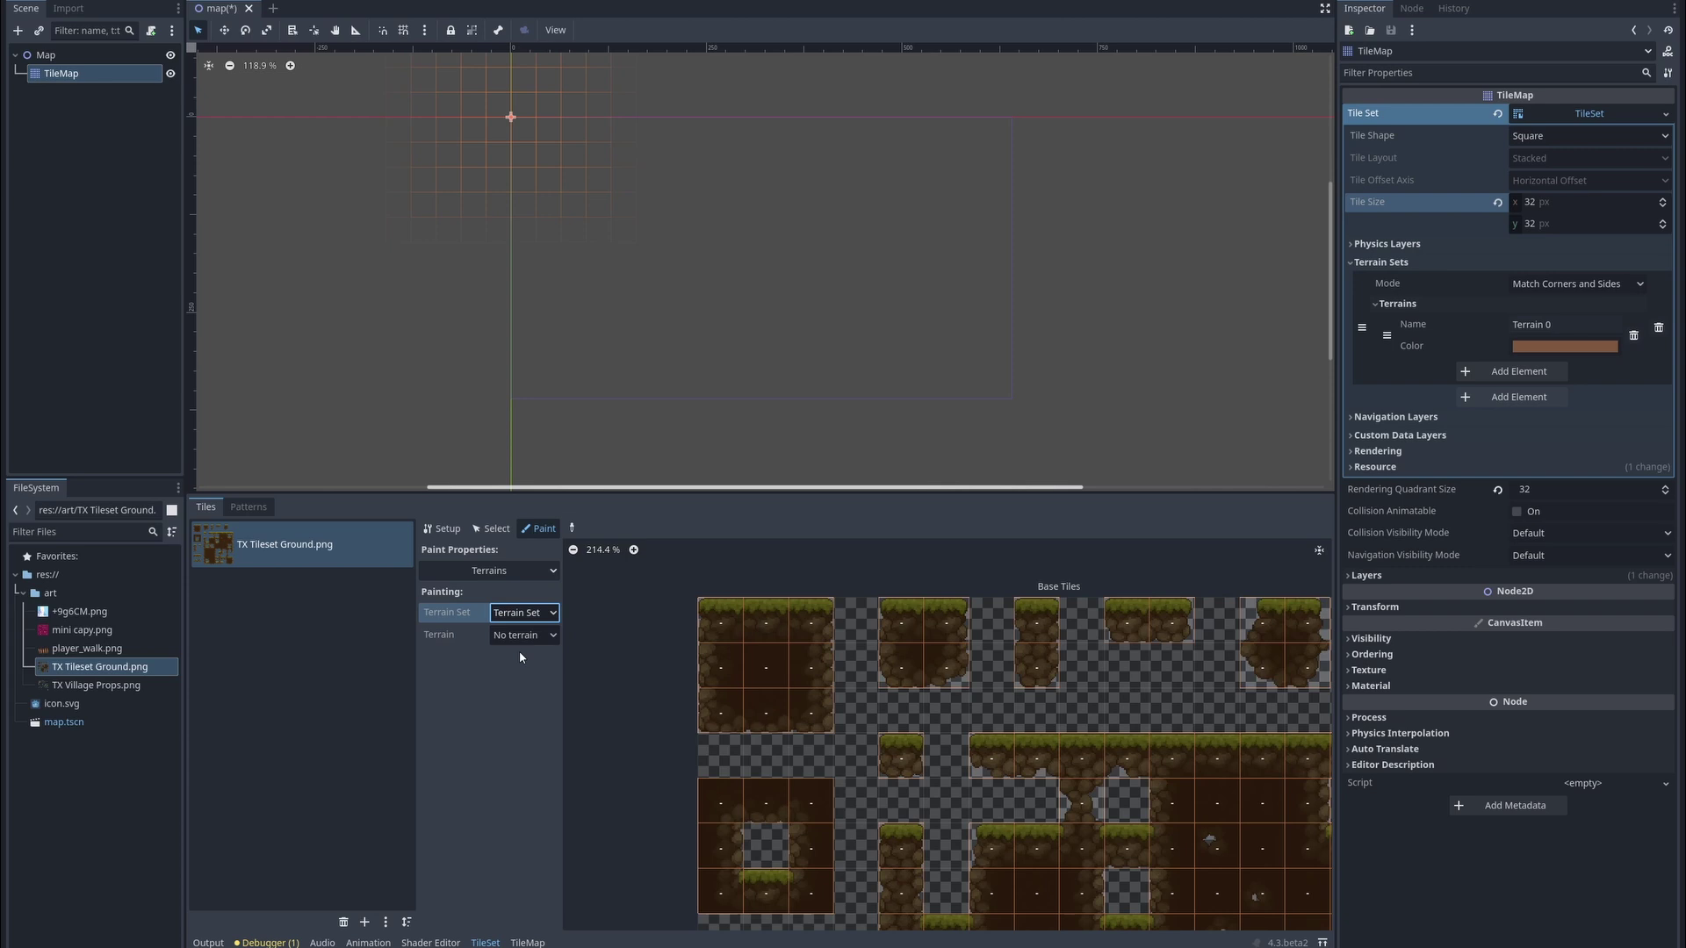
{"action": "left_click", "coordinate": [523, 635]}
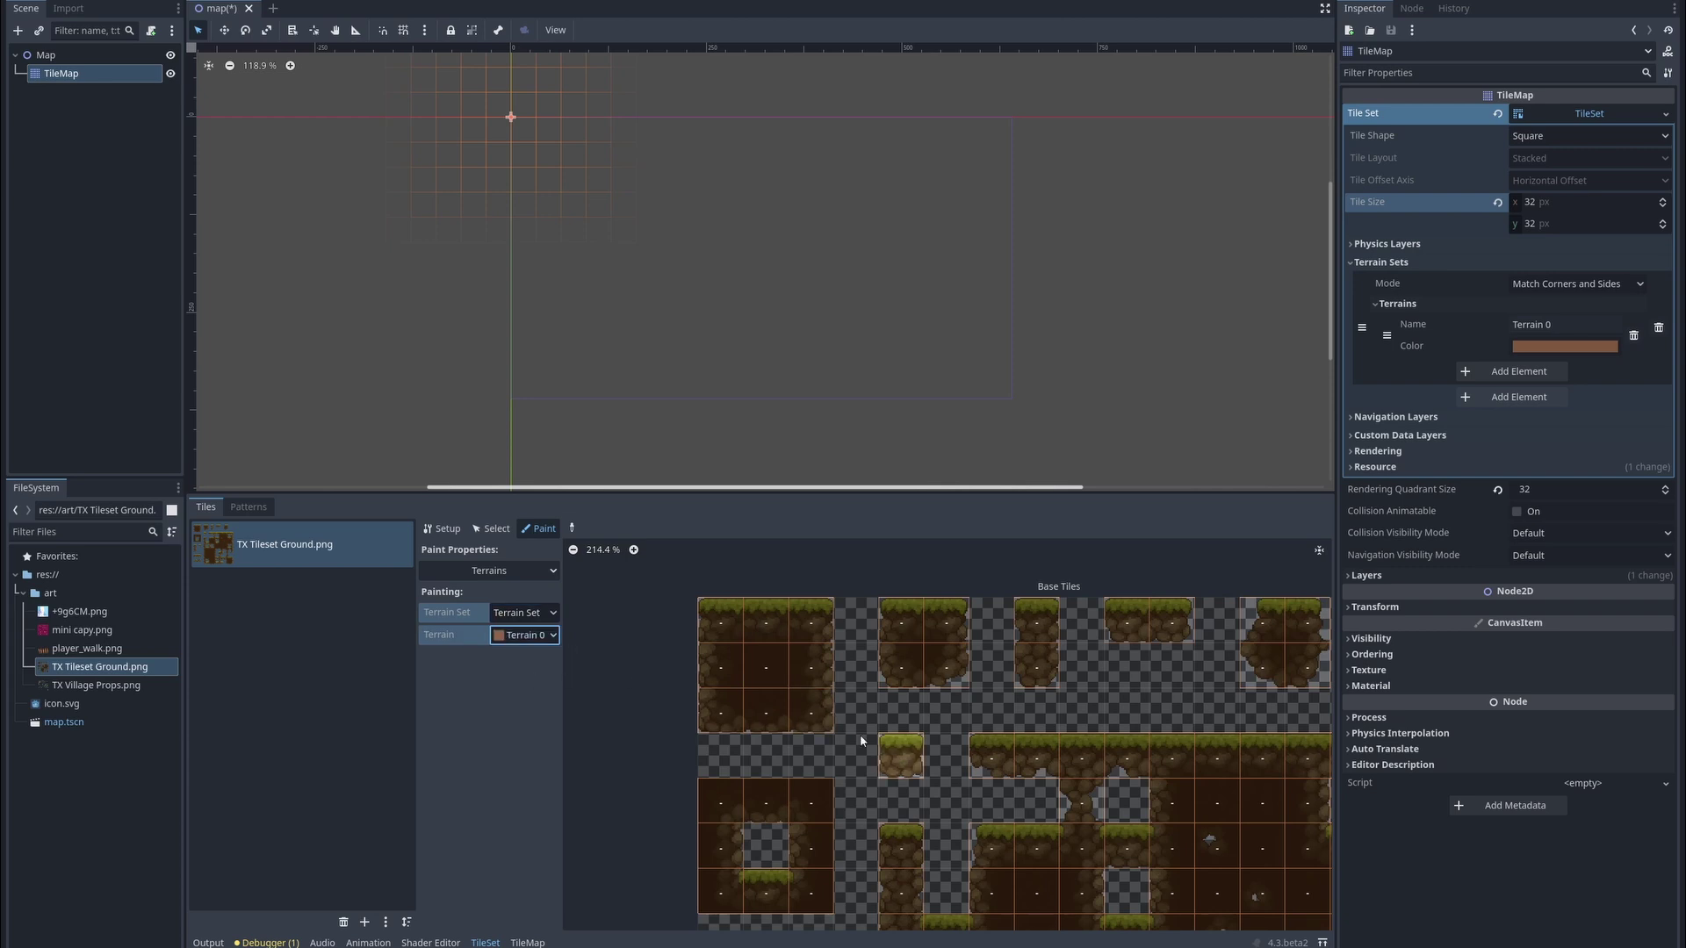
{"action": "left_click", "coordinate": [905, 751]}
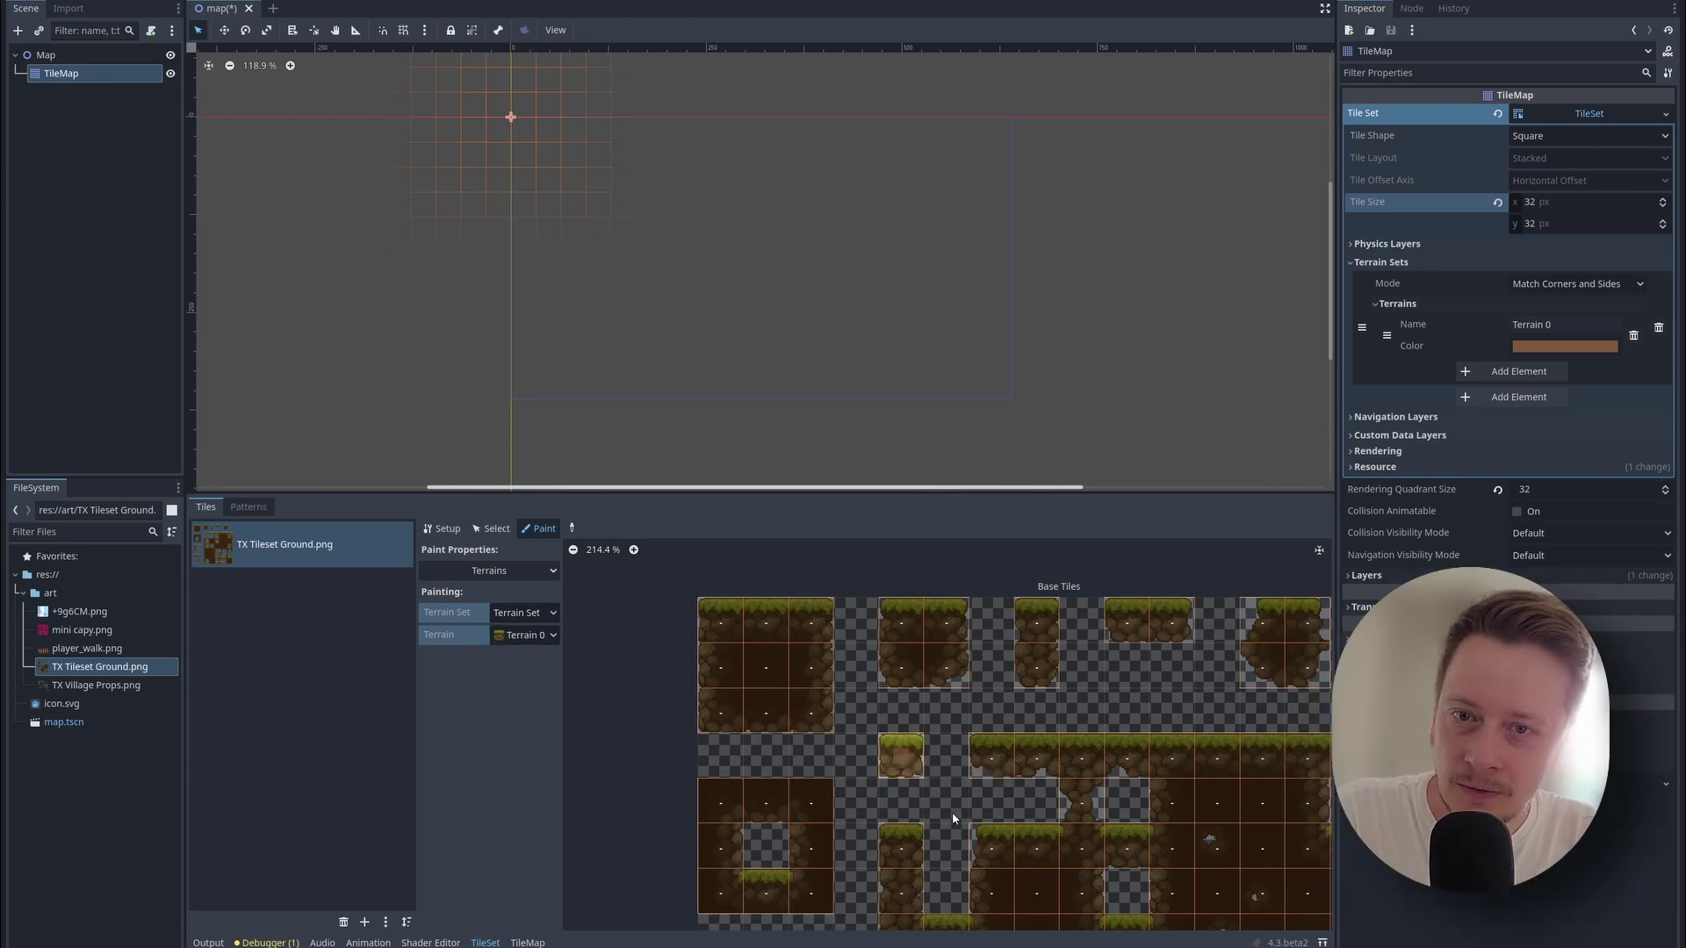
Paint Terrain 0 across the grass tile row.
{"action": "scroll", "coordinate": [952, 813], "scroll_direction": "up", "scroll_amount": 5}
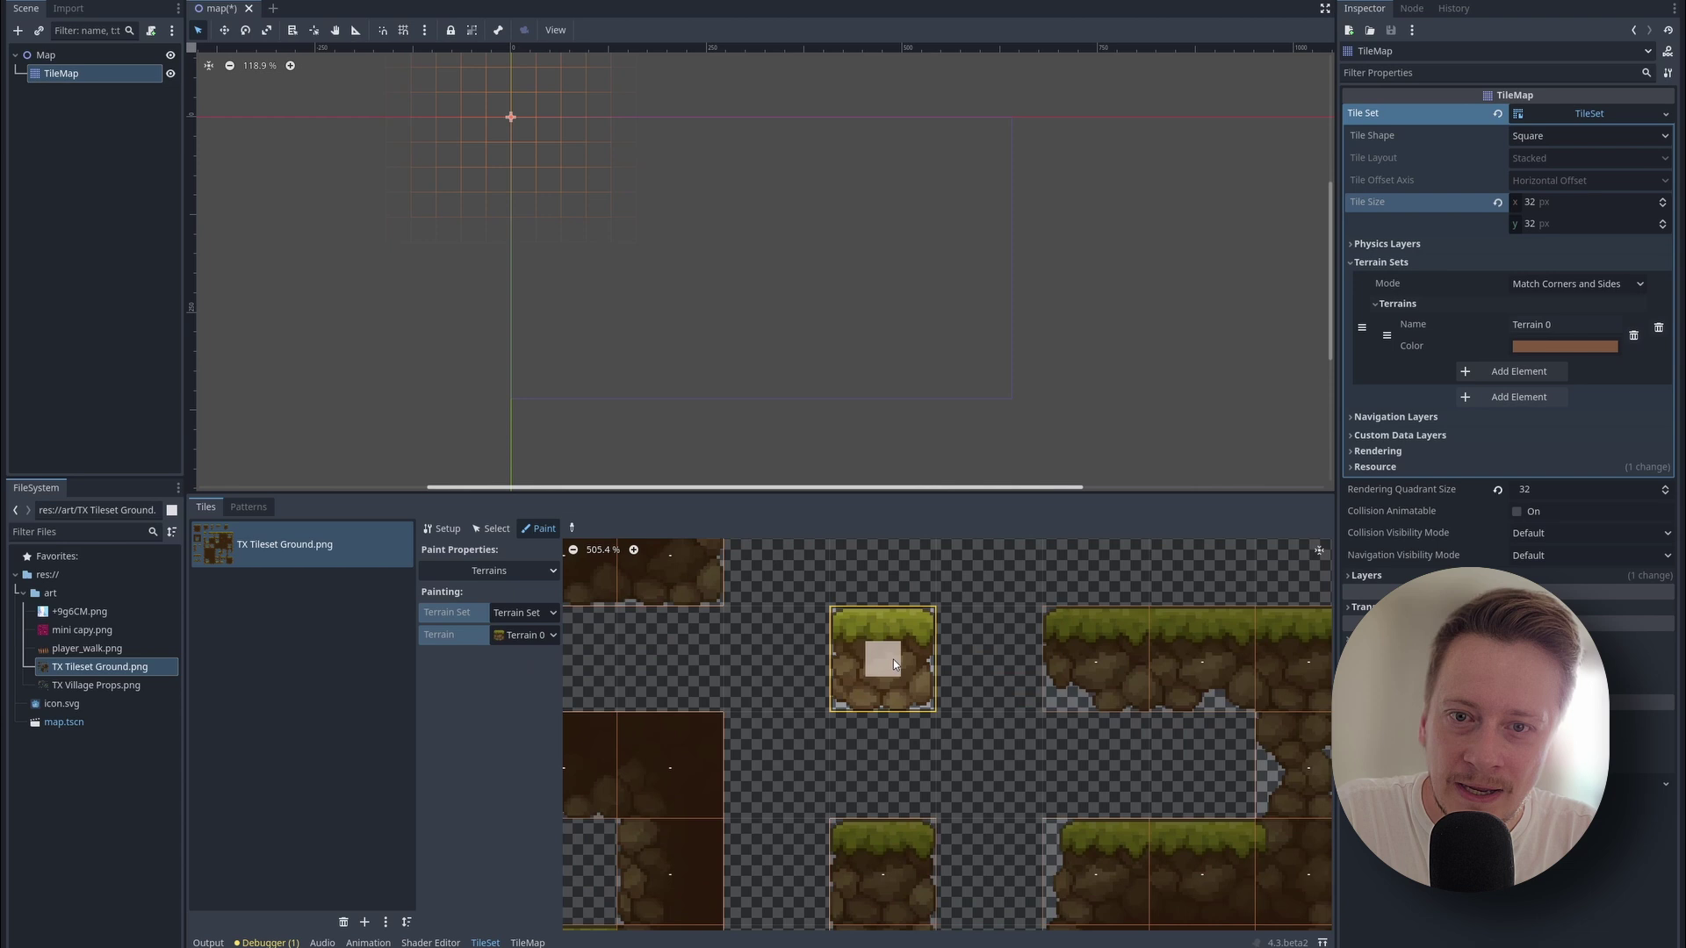
{"action": "scroll", "coordinate": [1004, 762], "scroll_direction": "down", "scroll_amount": 2}
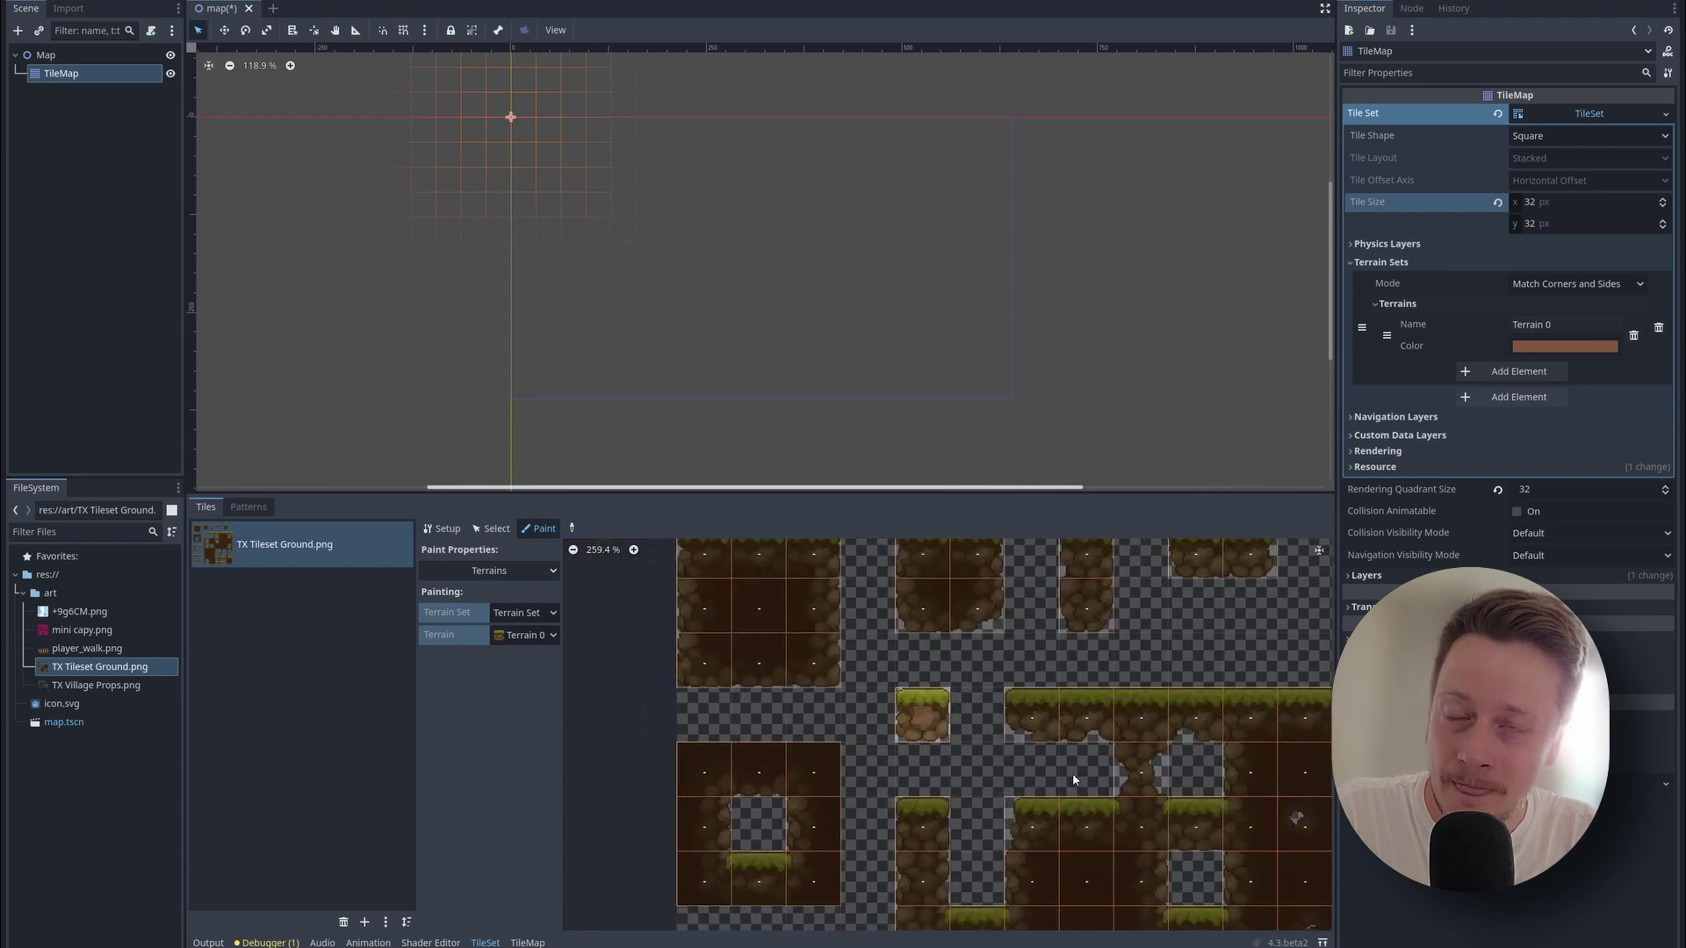
{"action": "scroll", "coordinate": [1072, 773], "scroll_direction": "right", "scroll_amount": 3}
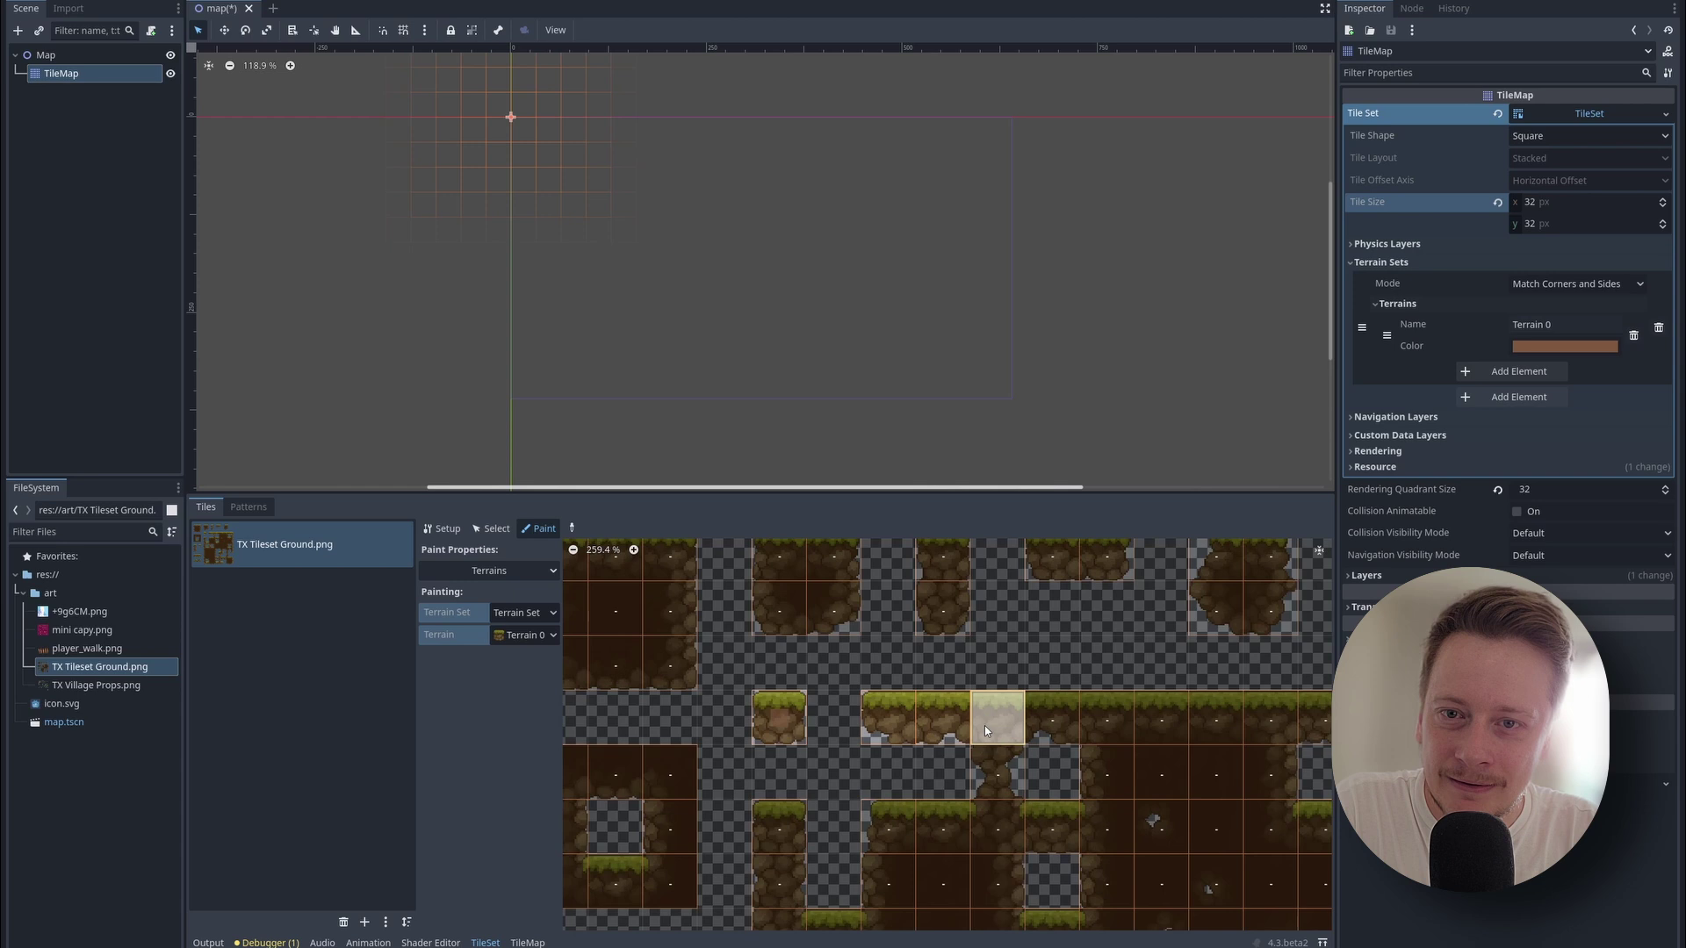
{"action": "scroll", "coordinate": [994, 783], "scroll_direction": "right", "scroll_amount": 4}
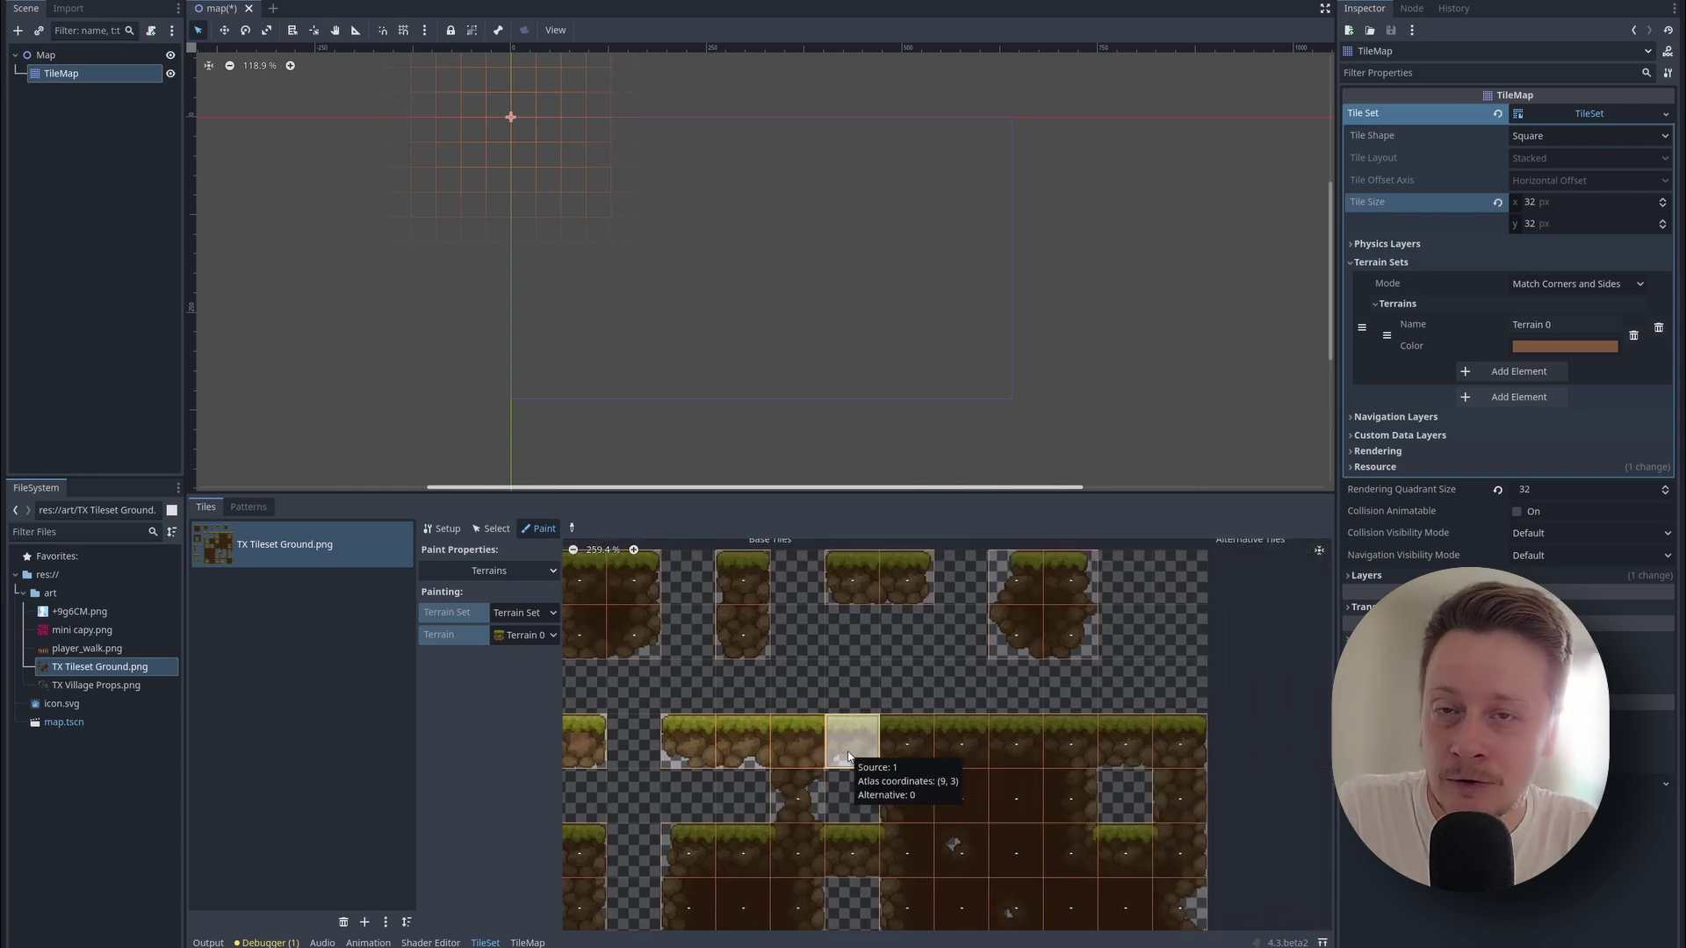
{"action": "mouse_move", "coordinate": [846, 751]}
{"action": "left_mouse_down"}
{"action": "mouse_move", "coordinate": [1061, 741]}
{"action": "mouse_move", "coordinate": [1162, 757]}
{"action": "left_mouse_up"}
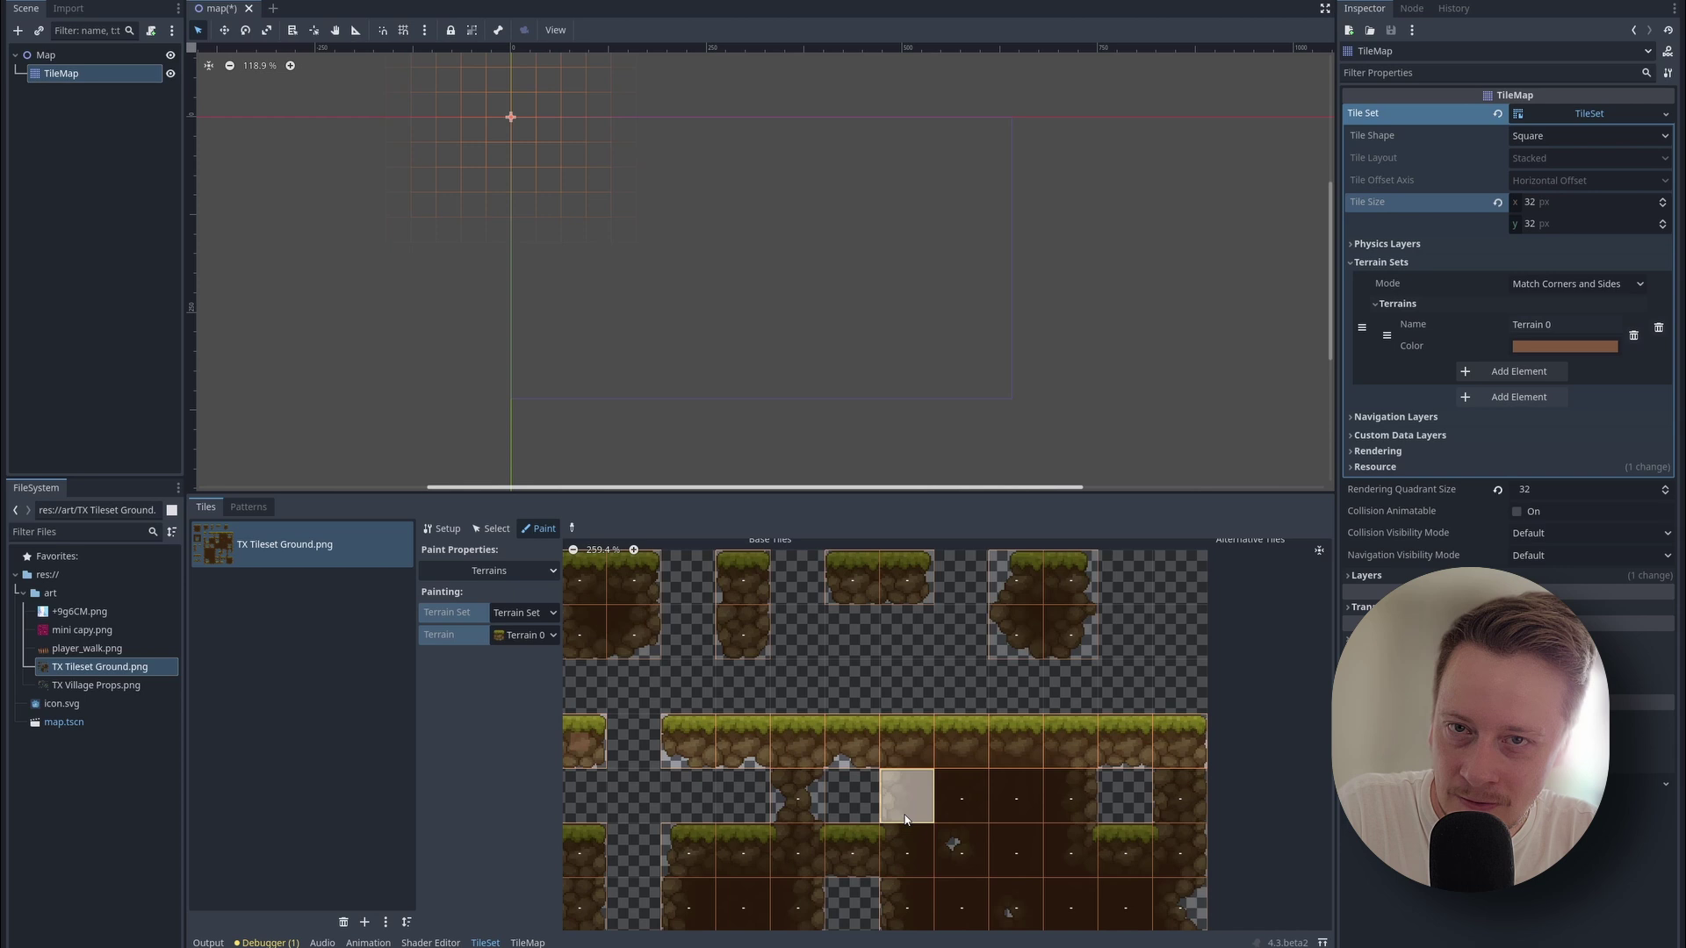
{"action": "left_click_drag", "start_coordinate": [690, 747], "coordinate": [930, 745]}
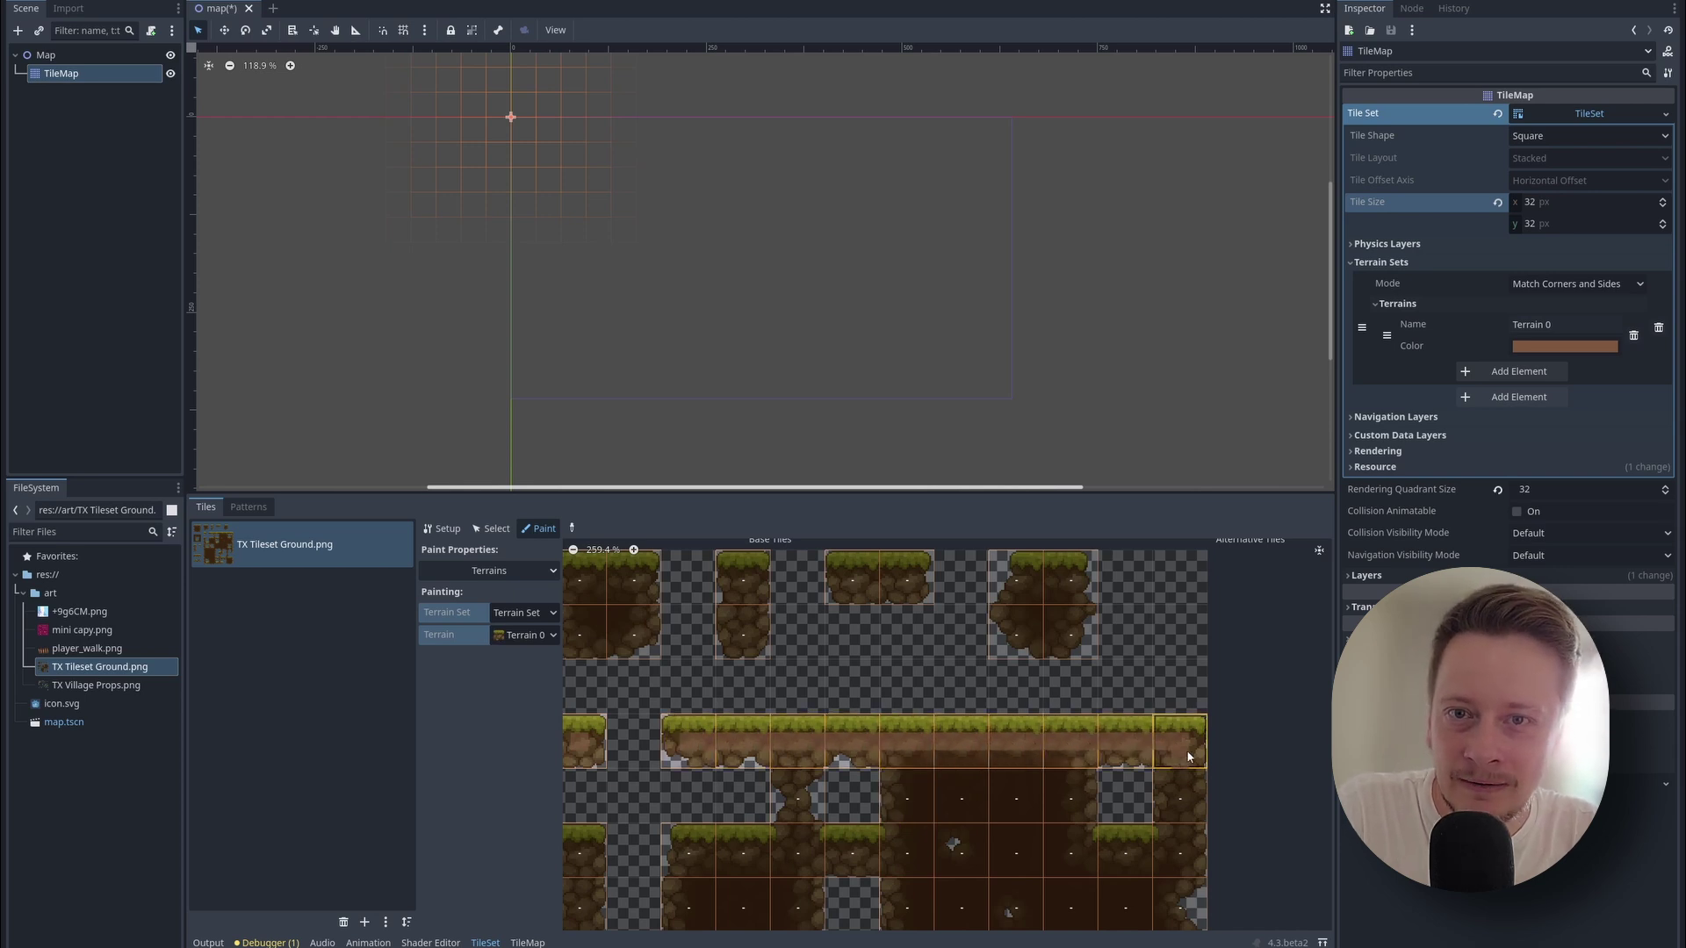
Paint Terrain 0 onto a dirt tile's top and across four tiles in the row.
{"action": "scroll", "coordinate": [877, 779], "scroll_direction": "up", "scroll_amount": 5}
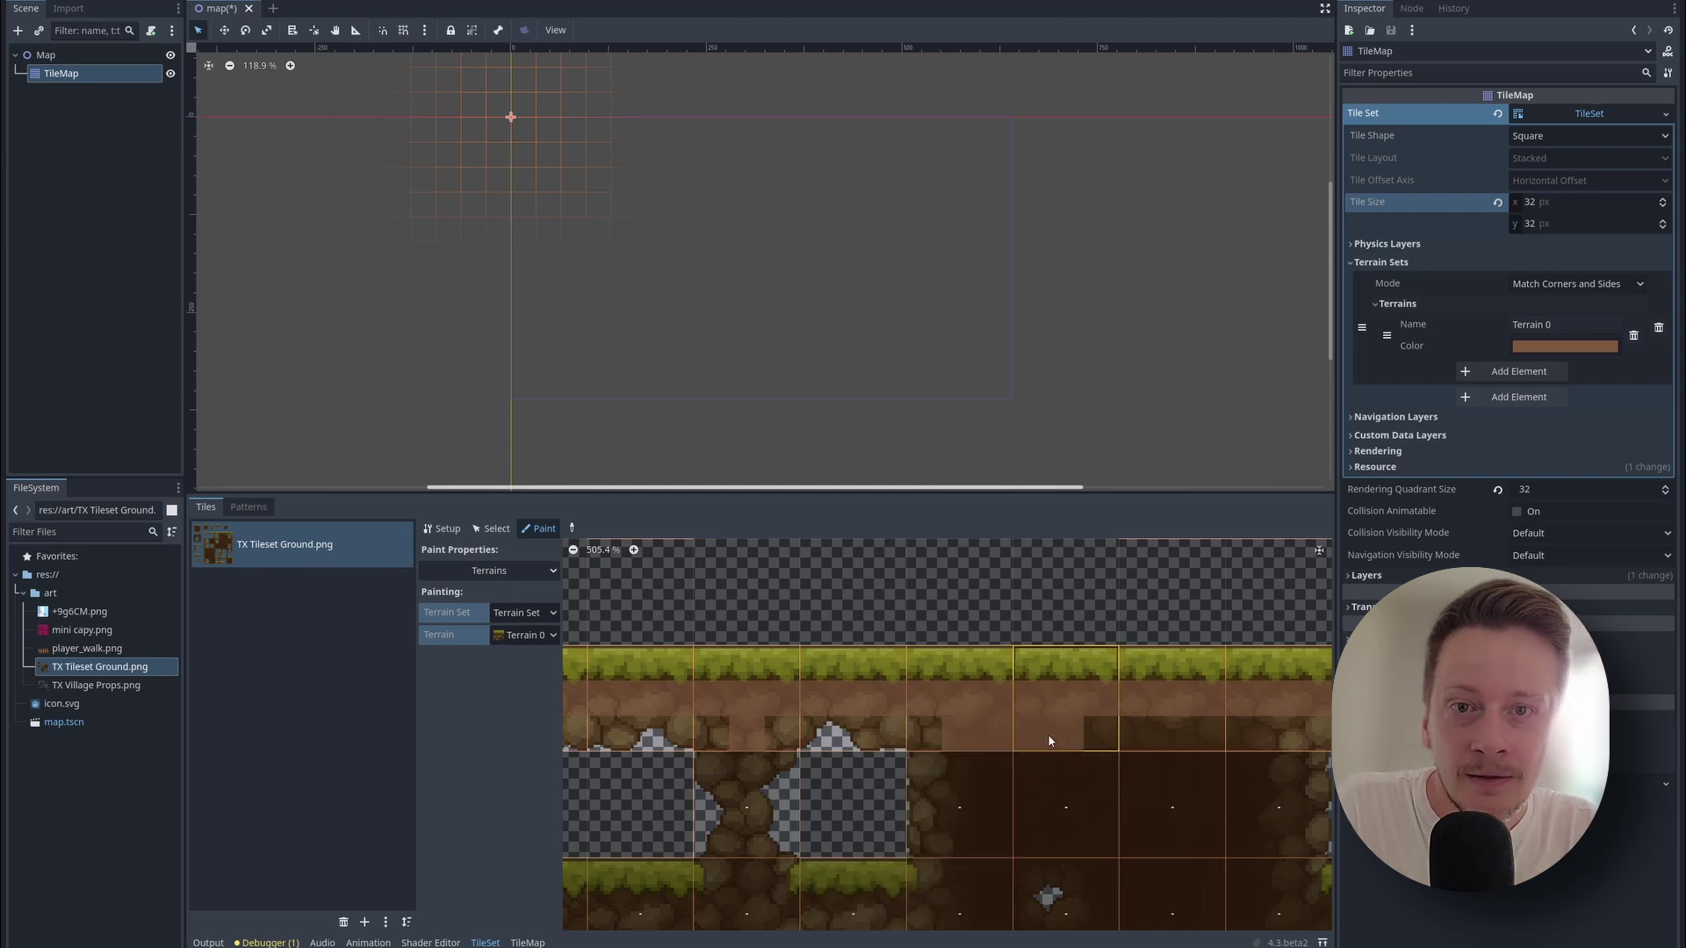
{"action": "scroll", "coordinate": [1226, 796], "scroll_direction": "left", "scroll_amount": 3, "text": "shift"}
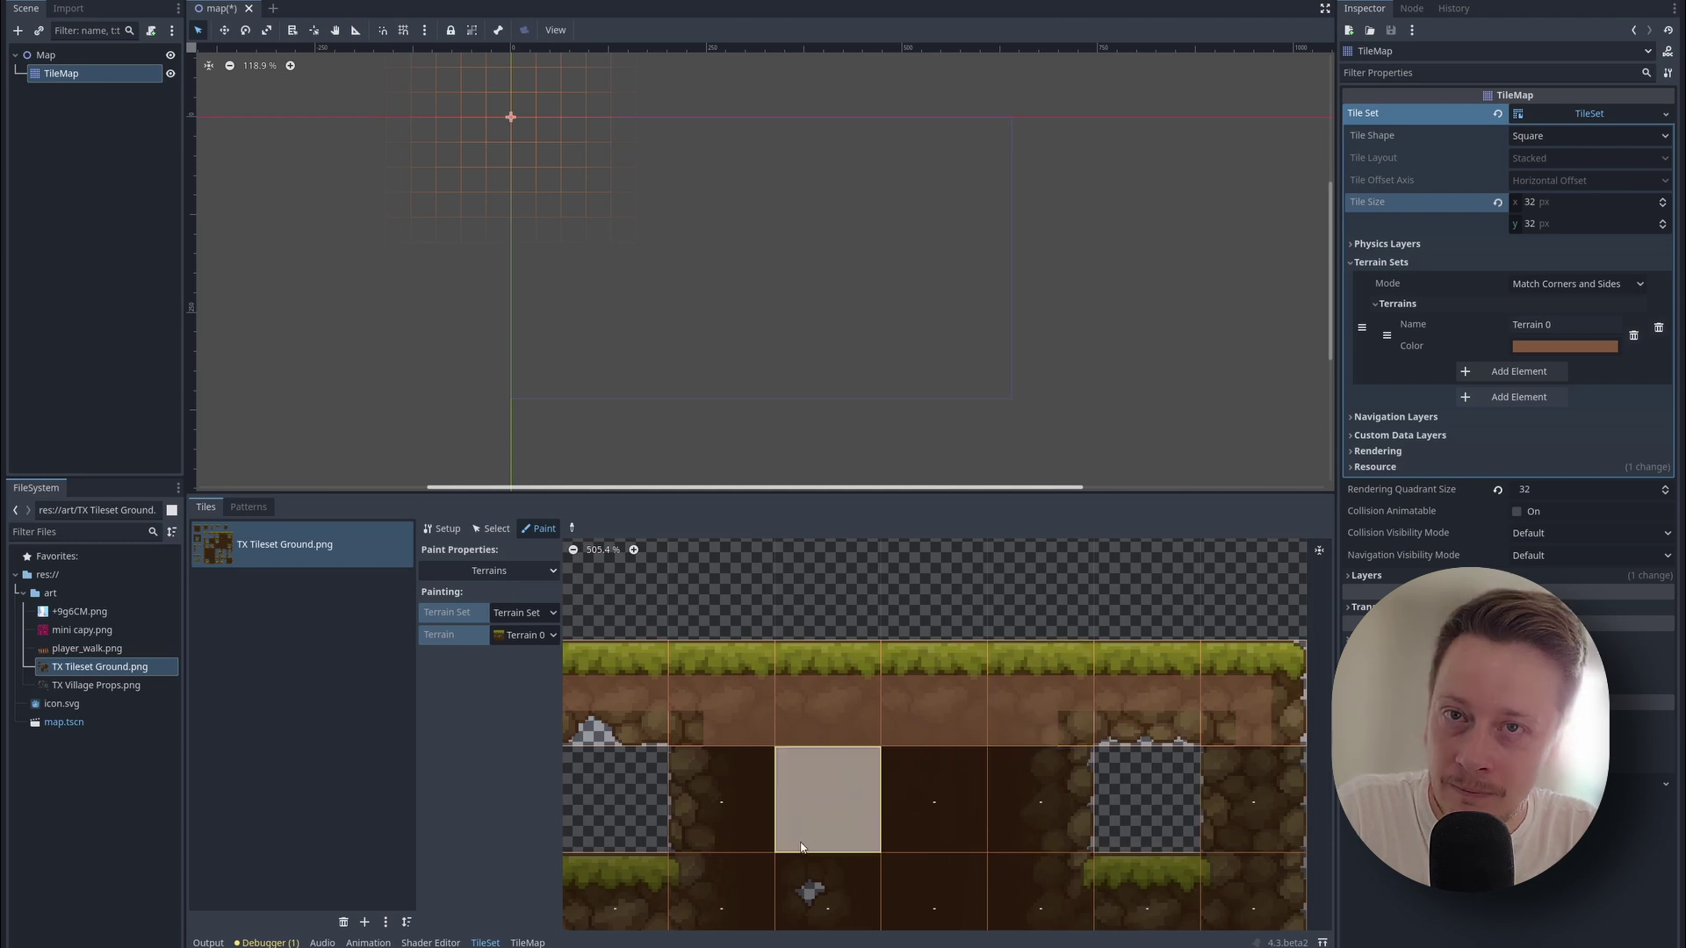
{"action": "scroll", "coordinate": [926, 856], "scroll_direction": "left", "scroll_amount": 1, "text": "shift"}
{"action": "scroll", "coordinate": [926, 857], "scroll_direction": "left", "scroll_amount": 1, "text": "shift"}
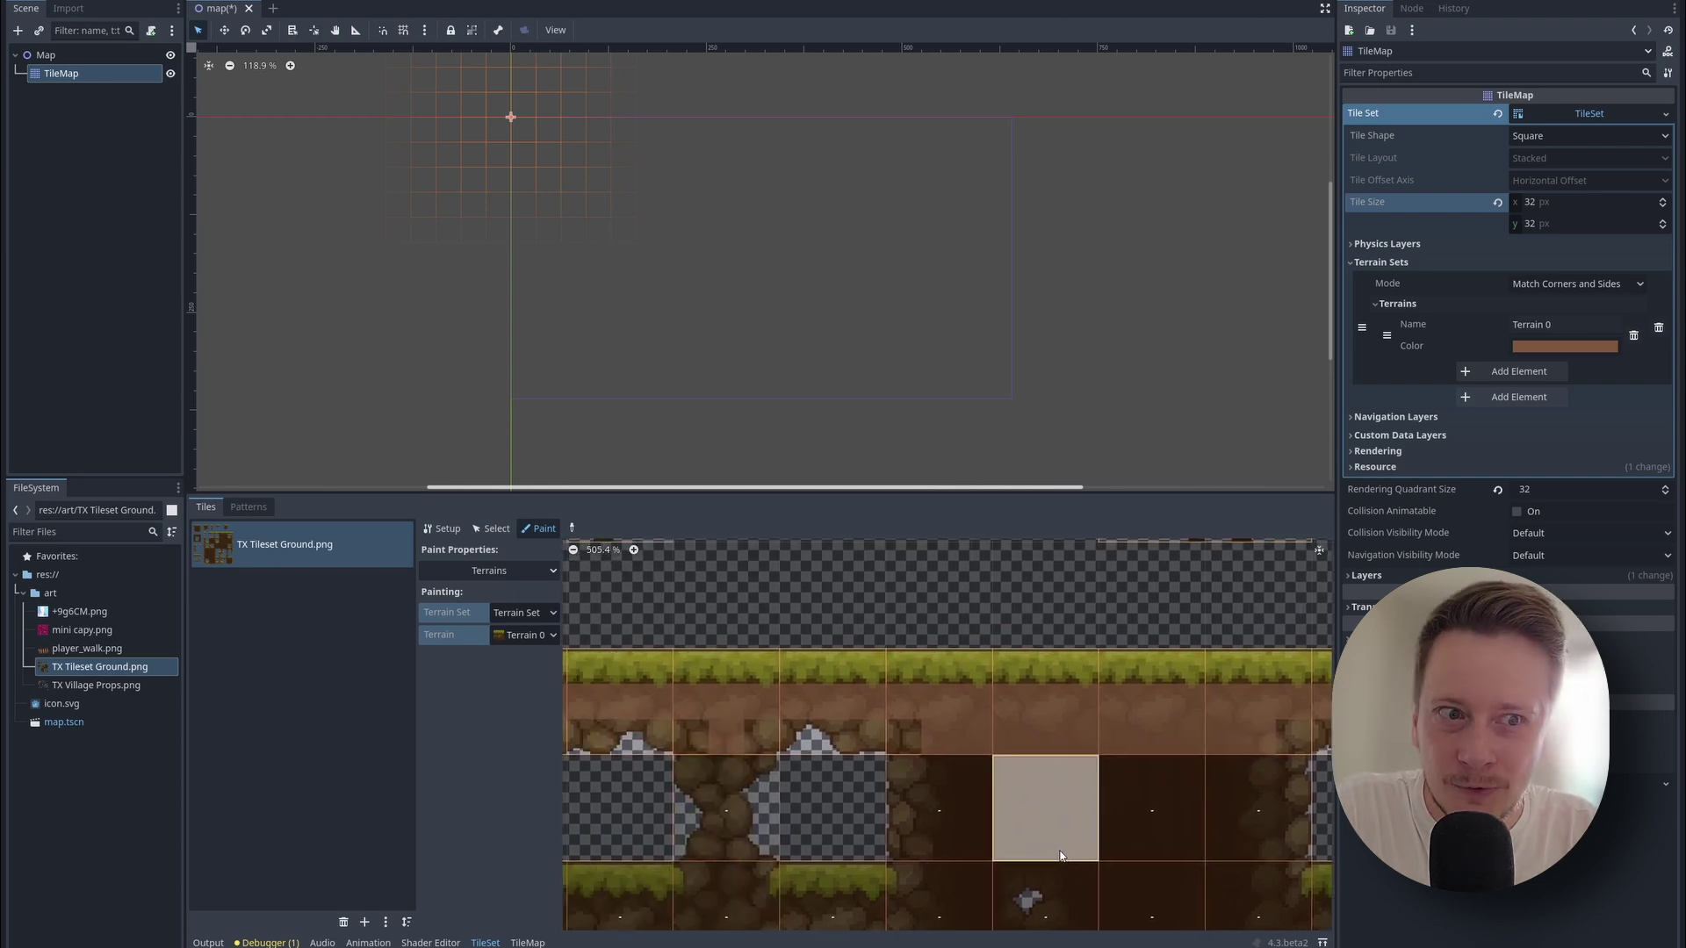
{"action": "scroll", "coordinate": [928, 859], "scroll_direction": "up", "scroll_amount": 1}
{"action": "scroll", "coordinate": [927, 859], "scroll_direction": "up", "scroll_amount": 1}
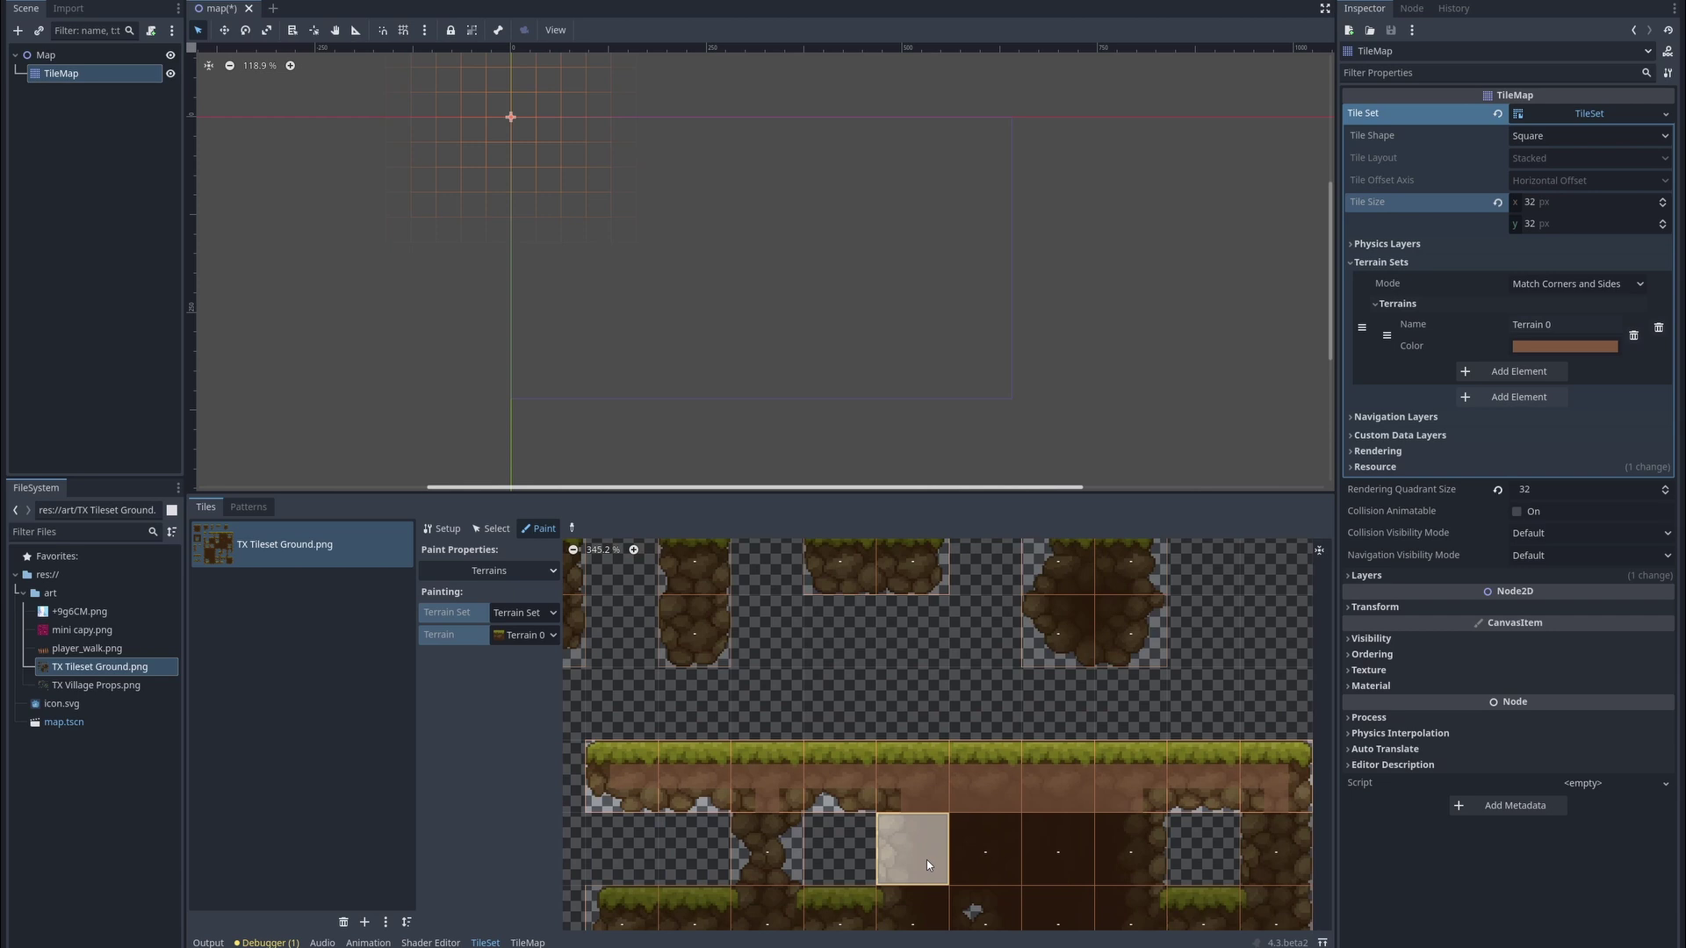
{"action": "scroll", "coordinate": [903, 861], "scroll_direction": "down", "scroll_amount": 2, "text": "ctrl"}
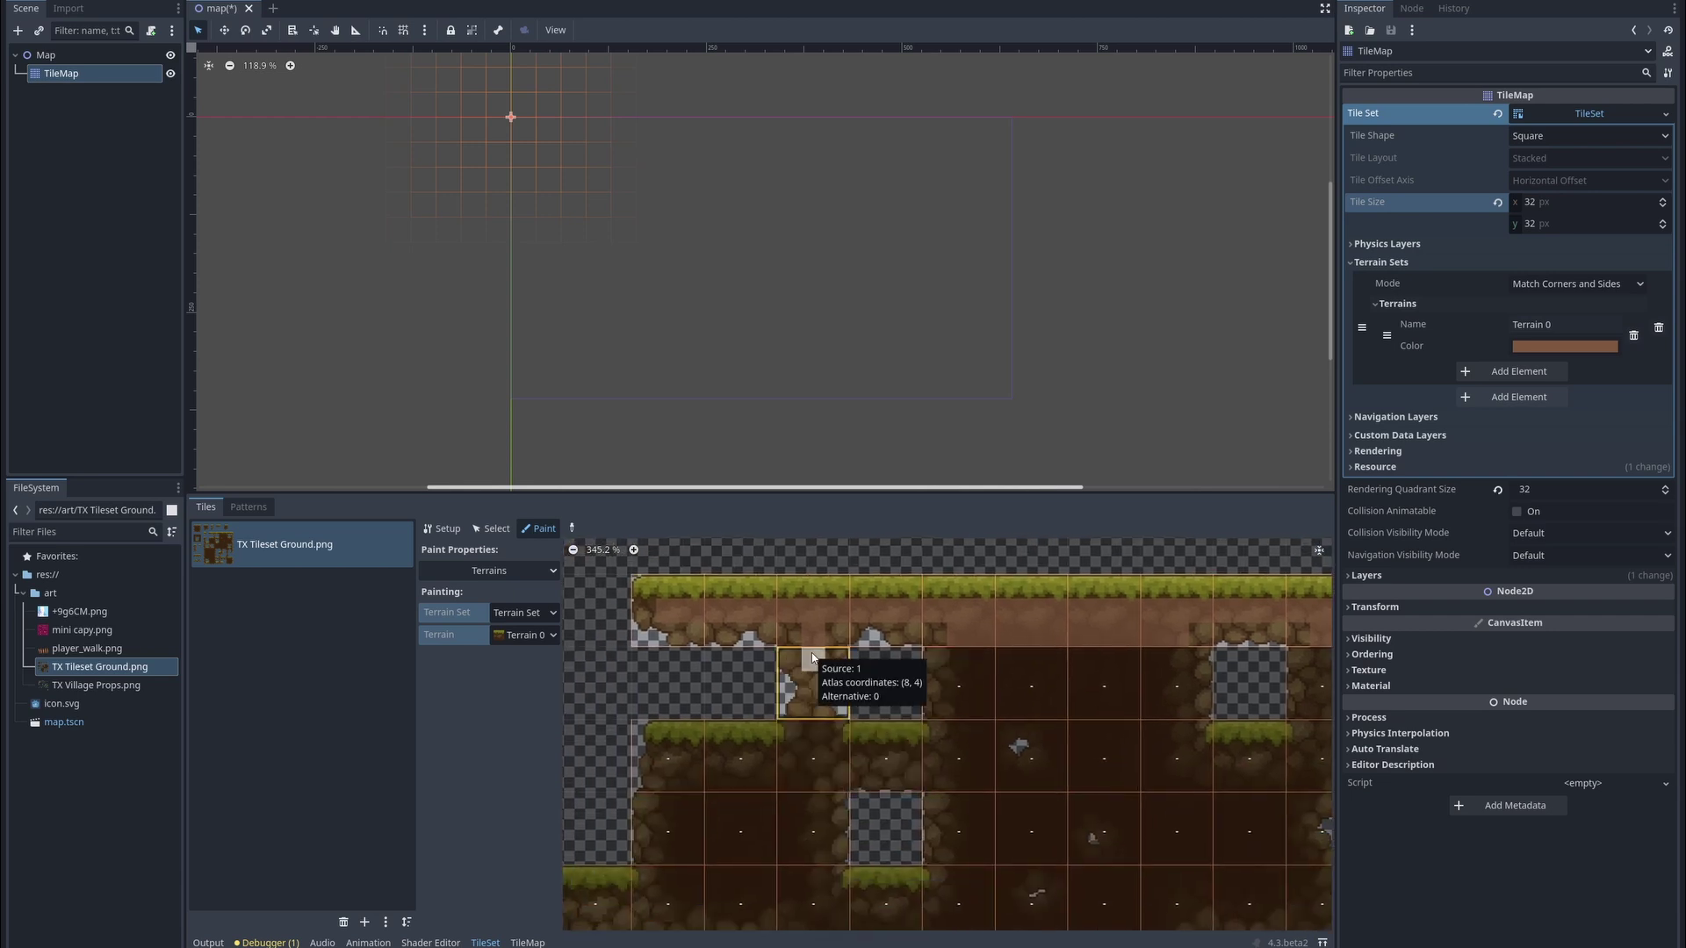
{"action": "left_click_drag", "start_coordinate": [812, 651], "coordinate": [813, 699]}
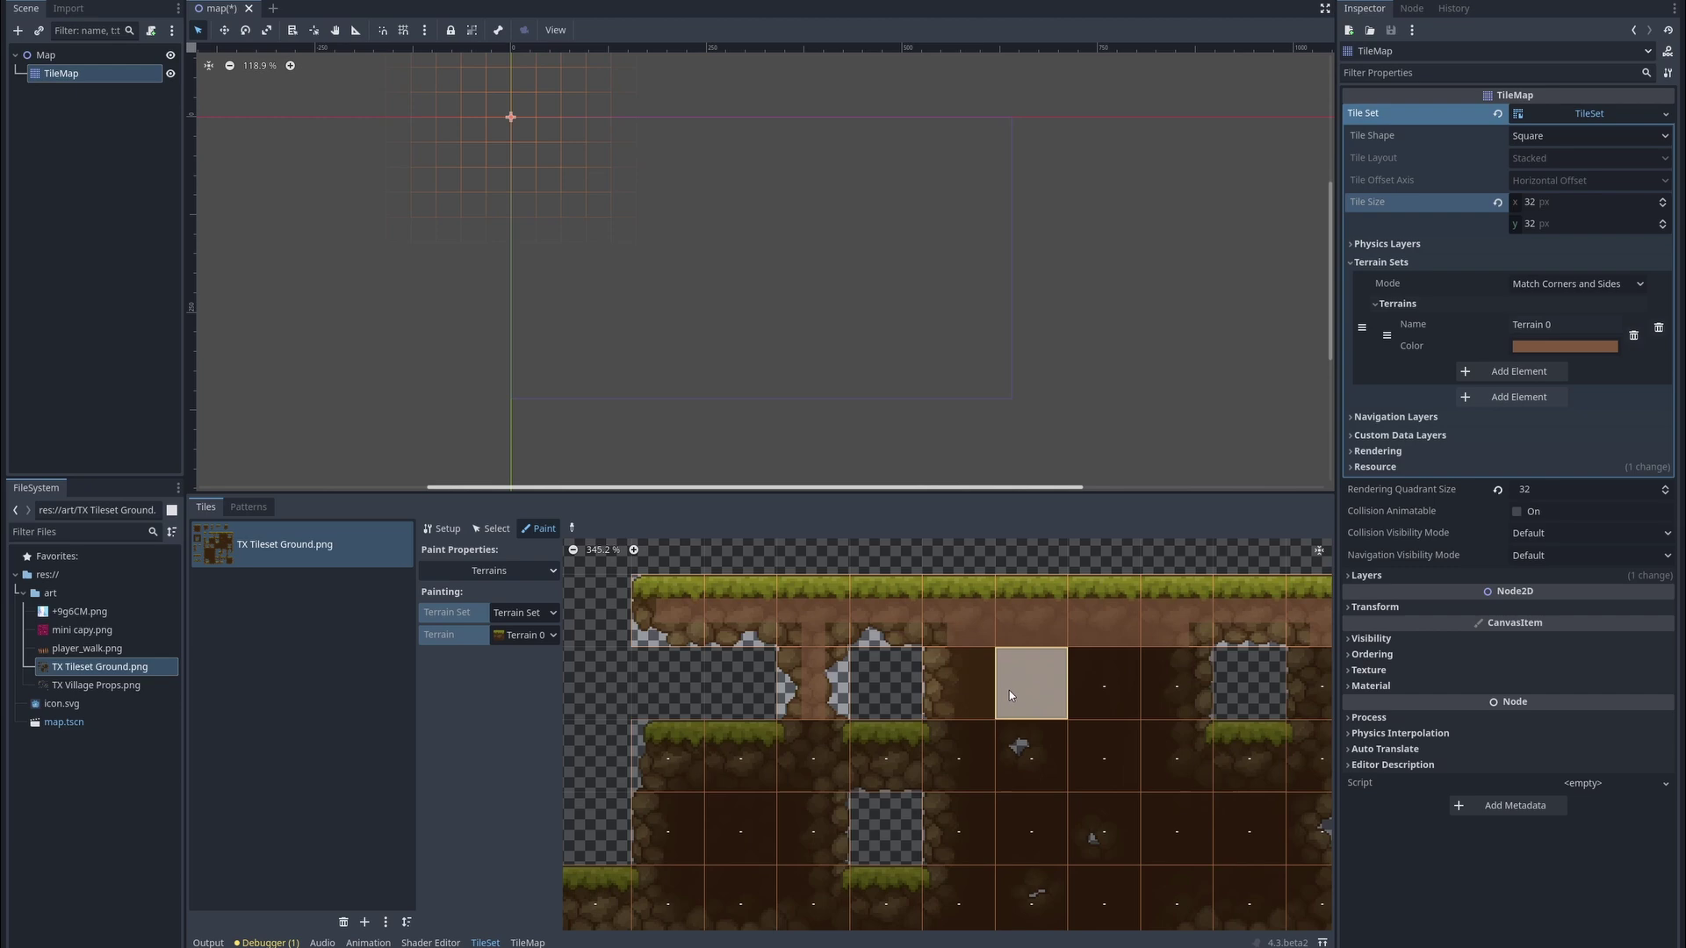
{"action": "left_click_drag", "start_coordinate": [961, 680], "coordinate": [1168, 695]}
Mark the nine-tile dirt block and the two-tile dirt column as Terrain 0.
{"action": "scroll", "coordinate": [1087, 727], "scroll_direction": "up", "scroll_amount": 1}
{"action": "middle_click_drag", "start_coordinate": [1088, 724], "coordinate": [752, 772]}
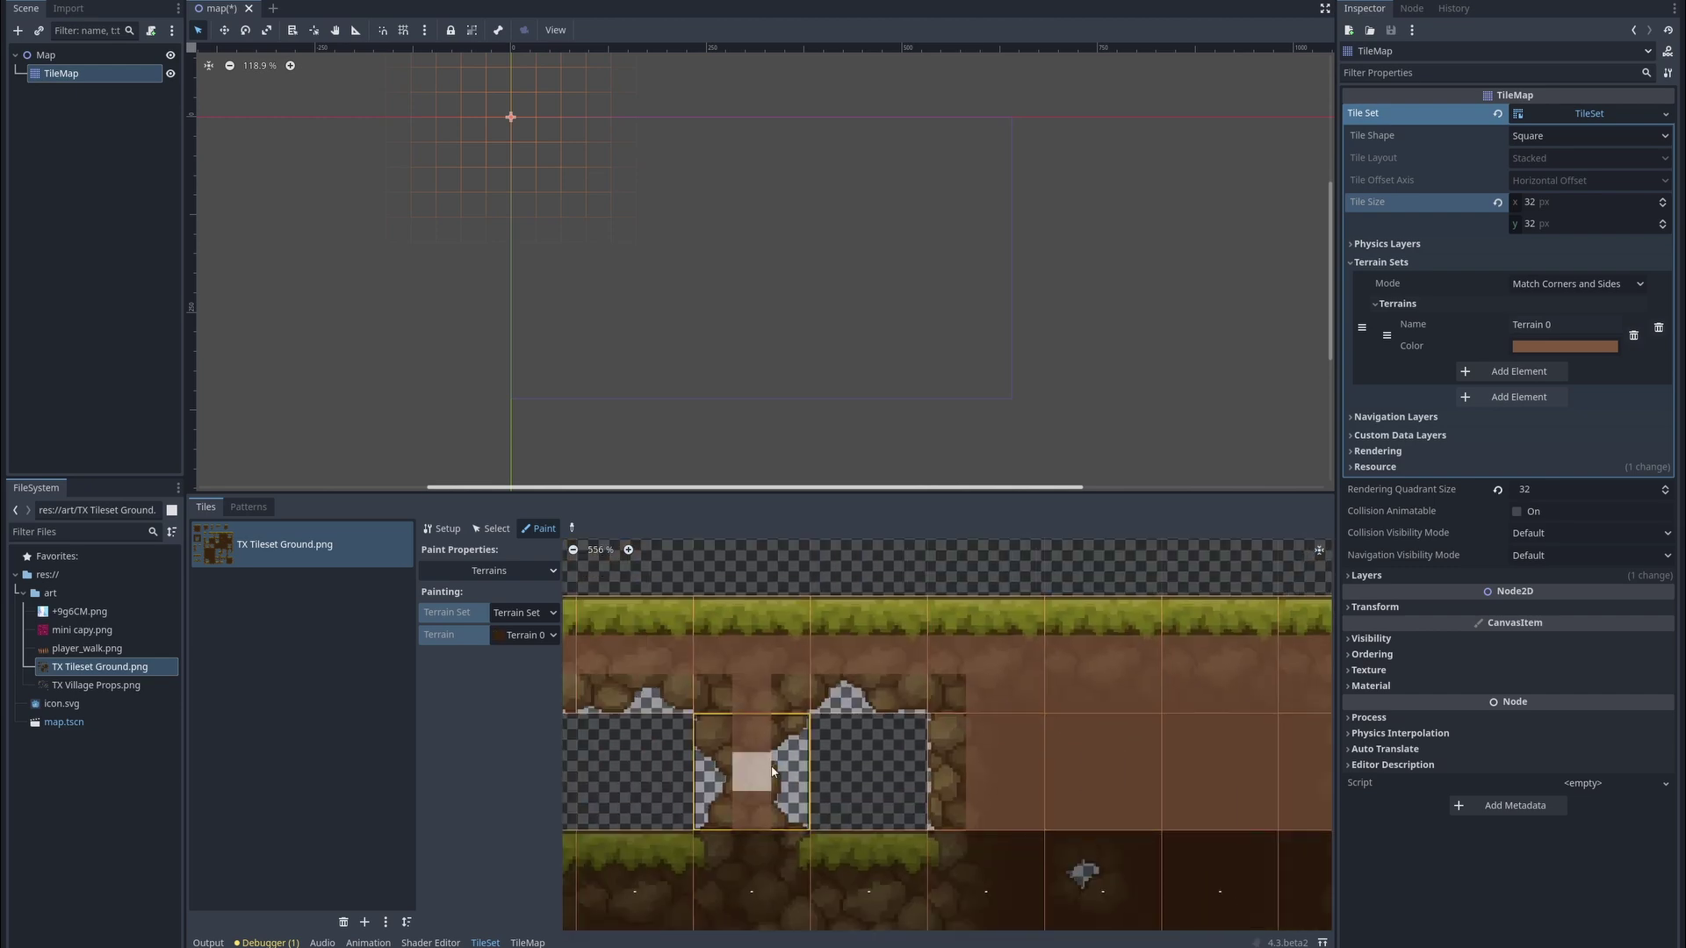
{"action": "scroll", "coordinate": [753, 772], "scroll_direction": "down", "scroll_amount": 3}
{"action": "scroll", "coordinate": [684, 650], "scroll_direction": "up", "scroll_amount": 2}
{"action": "left_click_drag", "start_coordinate": [683, 650], "coordinate": [747, 764]}
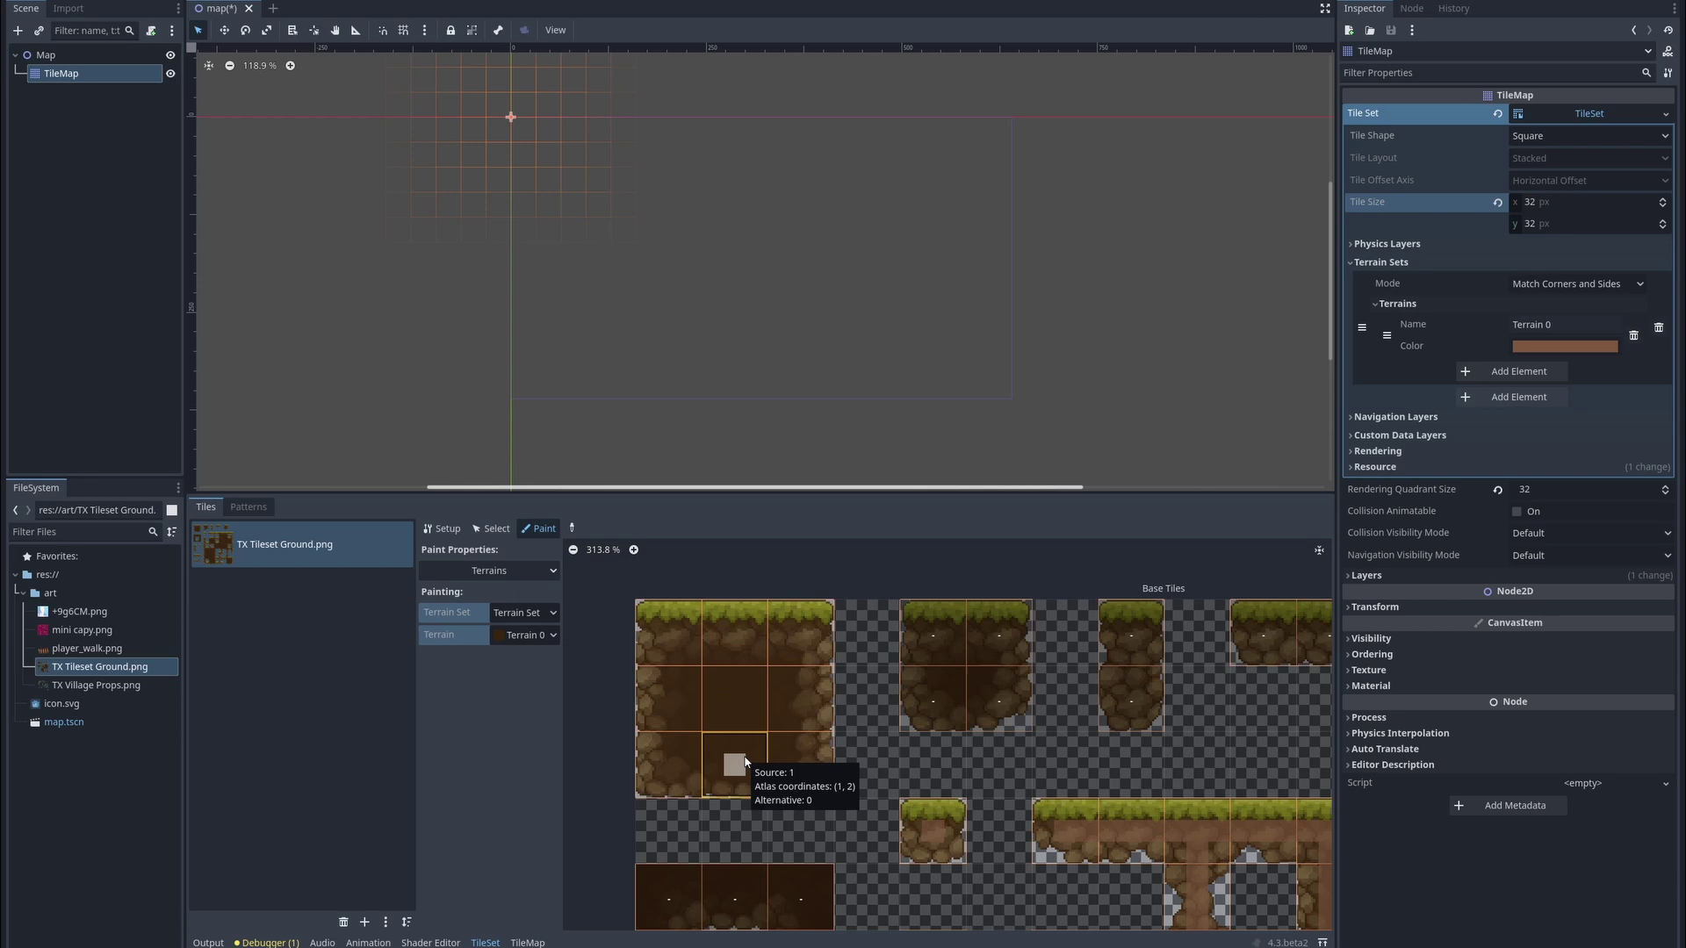
{"action": "scroll", "coordinate": [677, 629], "scroll_direction": "up", "scroll_amount": 1}
{"action": "mouse_move", "coordinate": [676, 629]}
{"action": "left_mouse_down"}
{"action": "mouse_move", "coordinate": [813, 629]}
{"action": "mouse_move", "coordinate": [812, 742]}
{"action": "mouse_move", "coordinate": [771, 777]}
{"action": "mouse_move", "coordinate": [682, 778]}
{"action": "mouse_move", "coordinate": [676, 668]}
{"action": "mouse_move", "coordinate": [790, 694]}
{"action": "left_mouse_up"}
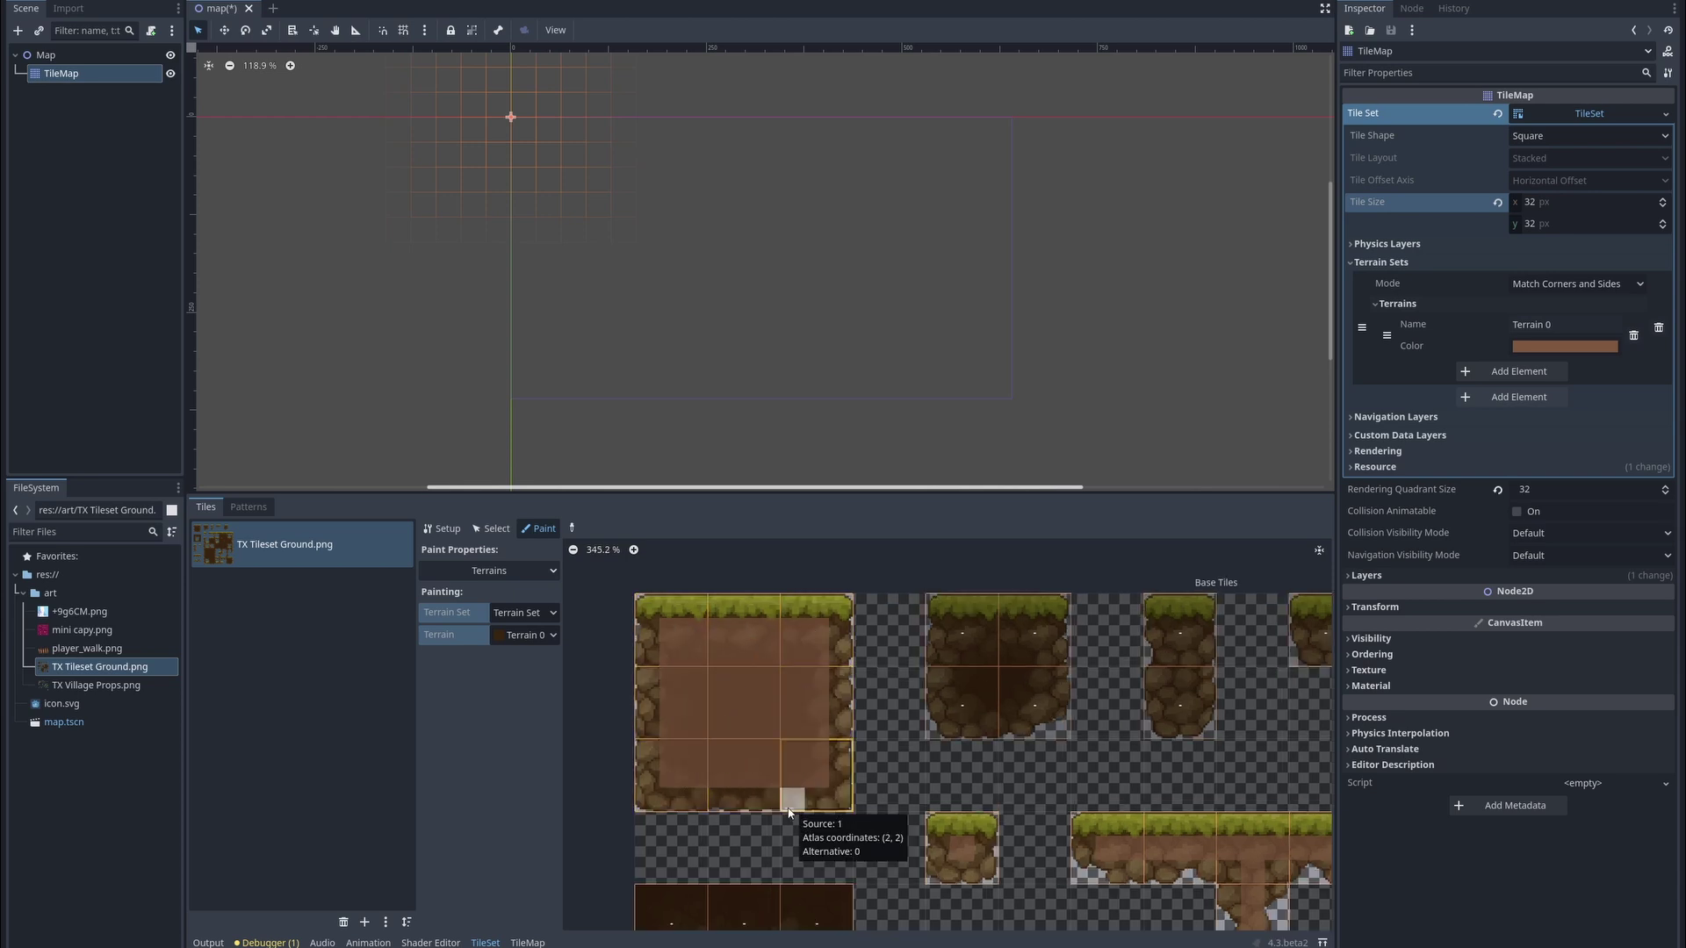
{"action": "middle_click_drag", "start_coordinate": [1227, 700], "coordinate": [954, 715]}
{"action": "left_click_drag", "start_coordinate": [909, 720], "coordinate": [916, 655]}
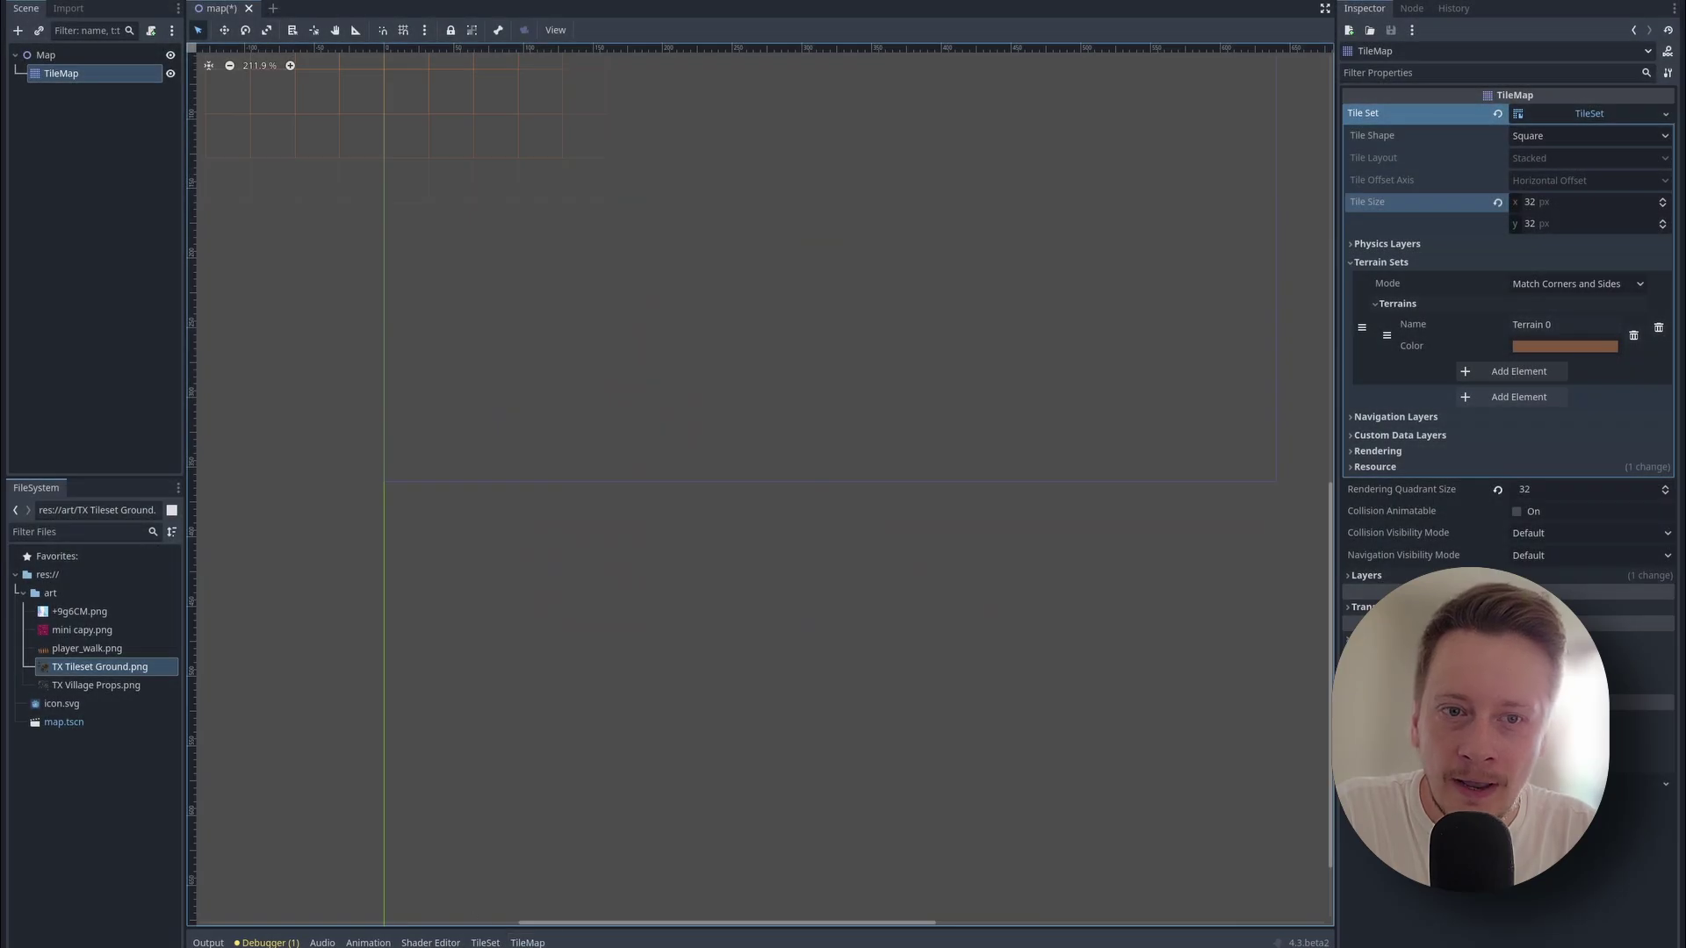
Pick Terrain 0 in the TileMap Terrains tab and paint a grass-topped ground row with dirt below.
{"action": "left_click", "coordinate": [528, 942]}
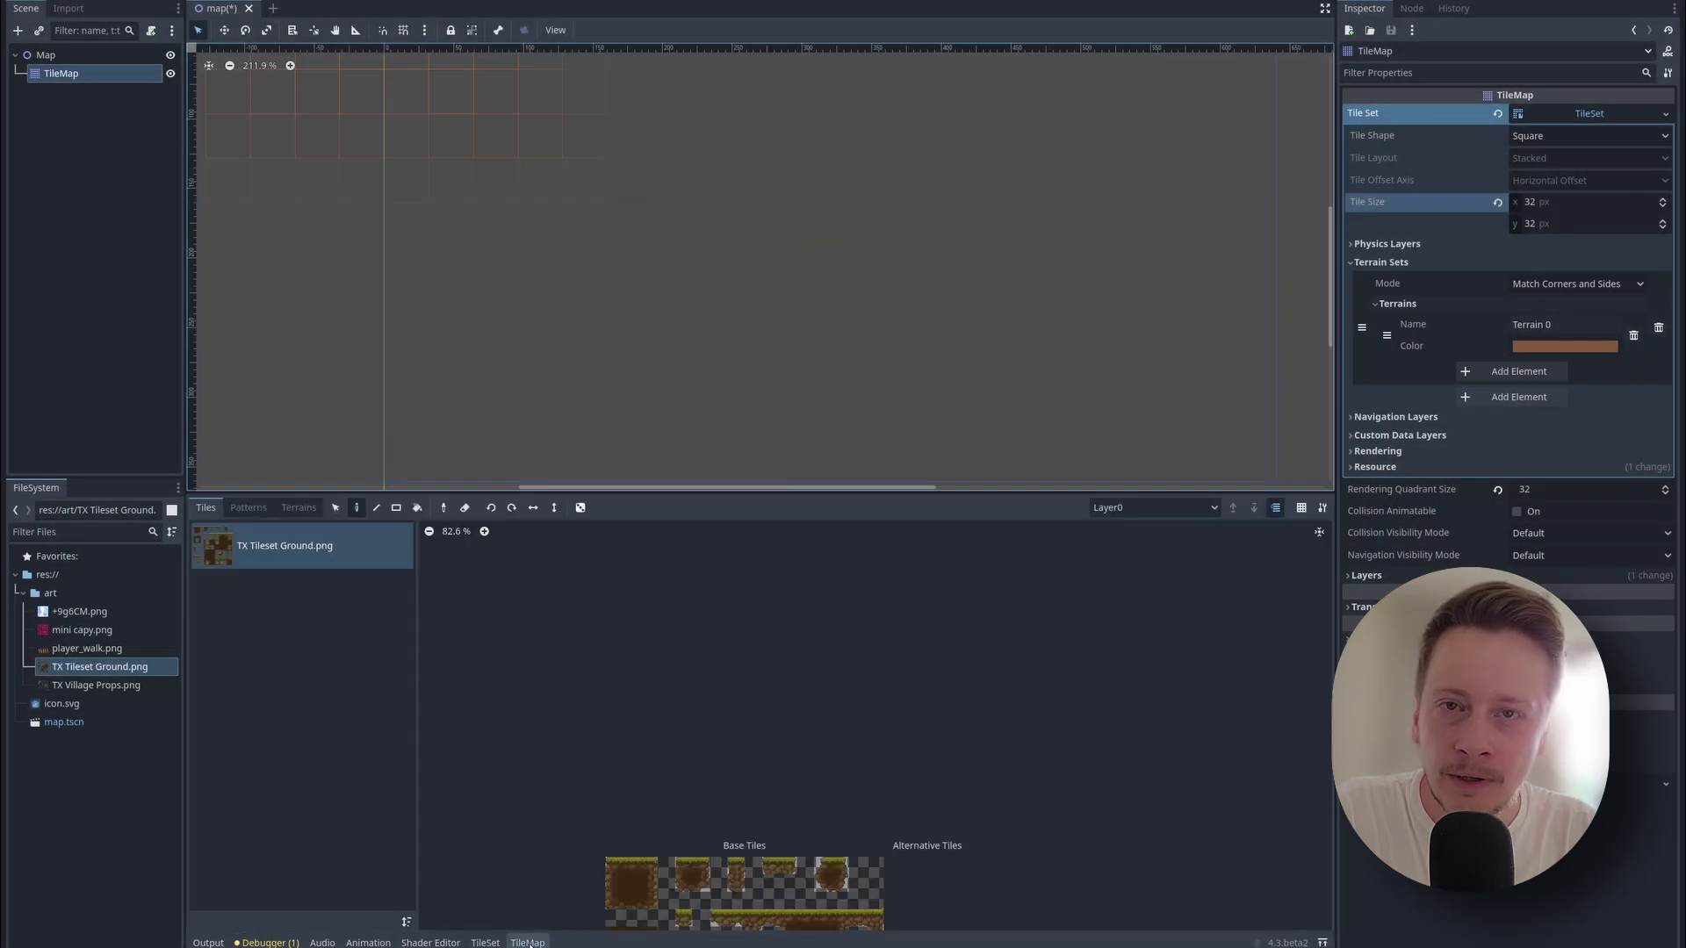
{"action": "left_click", "coordinate": [297, 509]}
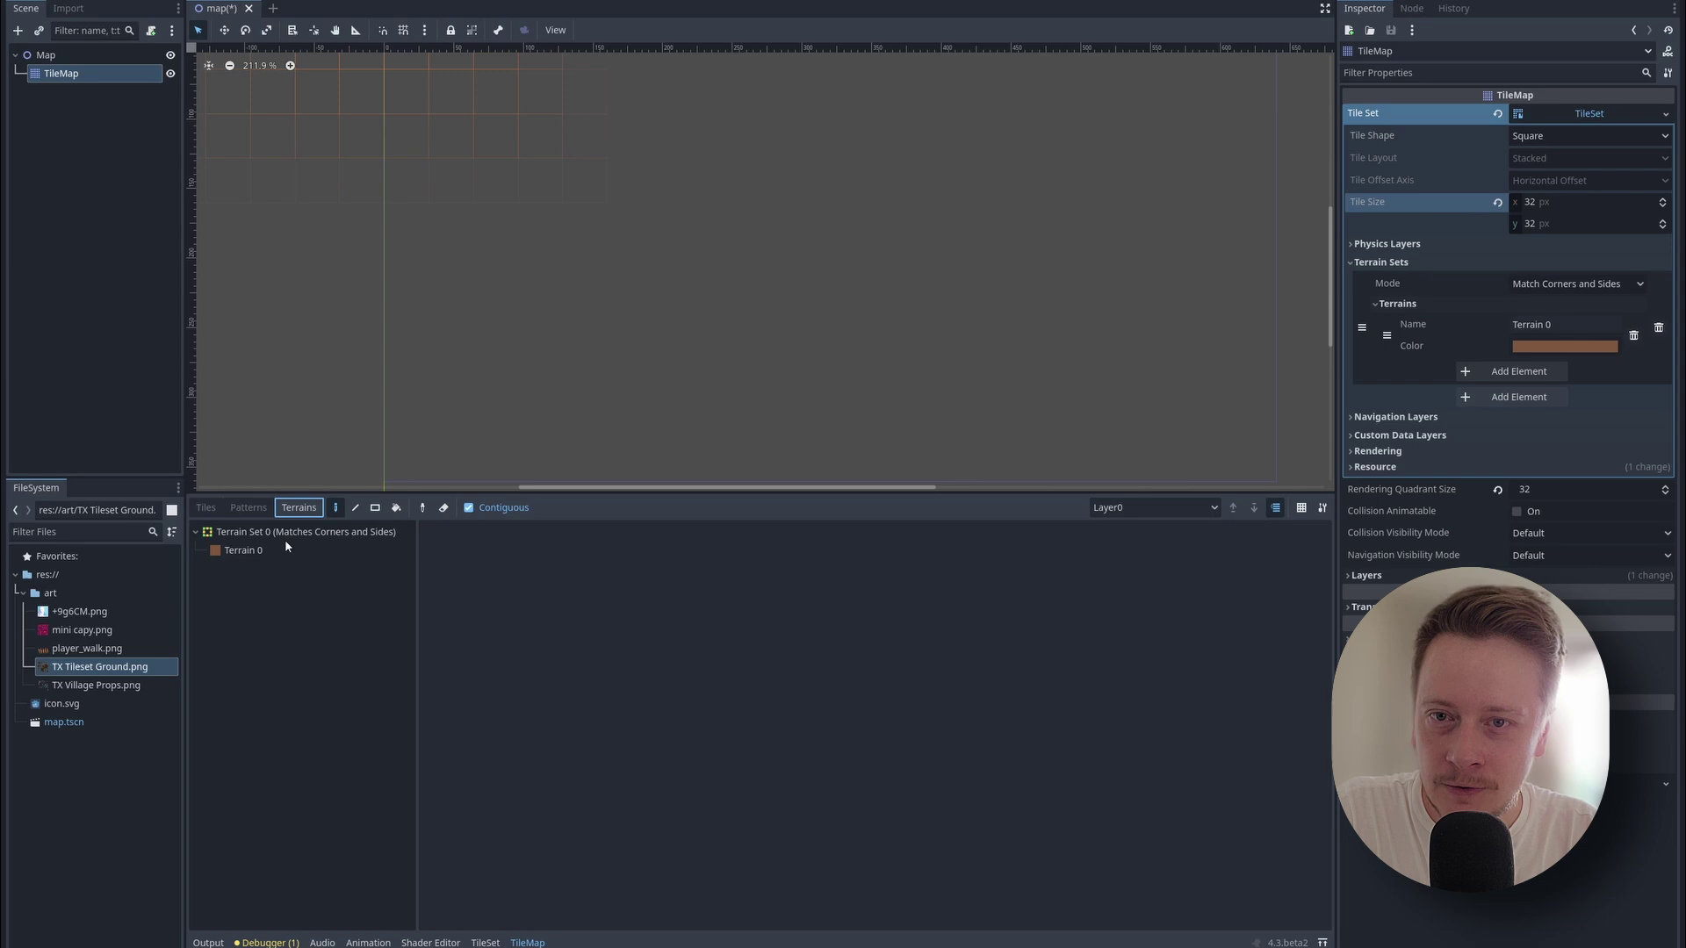
{"action": "left_click", "coordinate": [284, 552]}
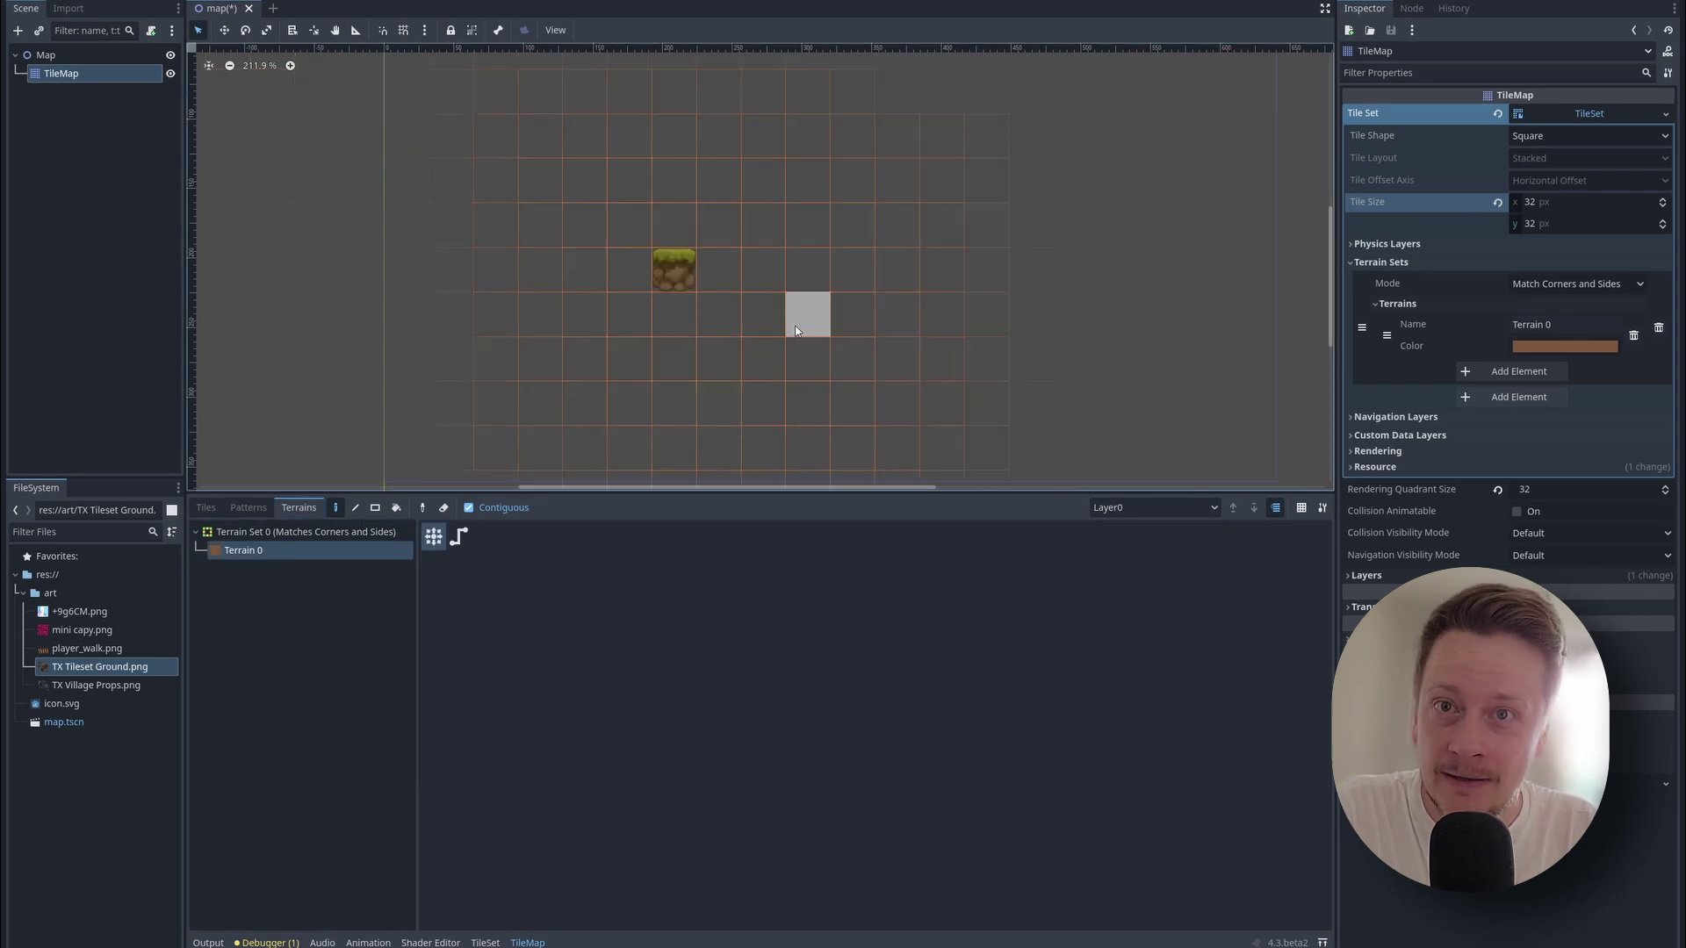
{"action": "left_click", "coordinate": [812, 245]}
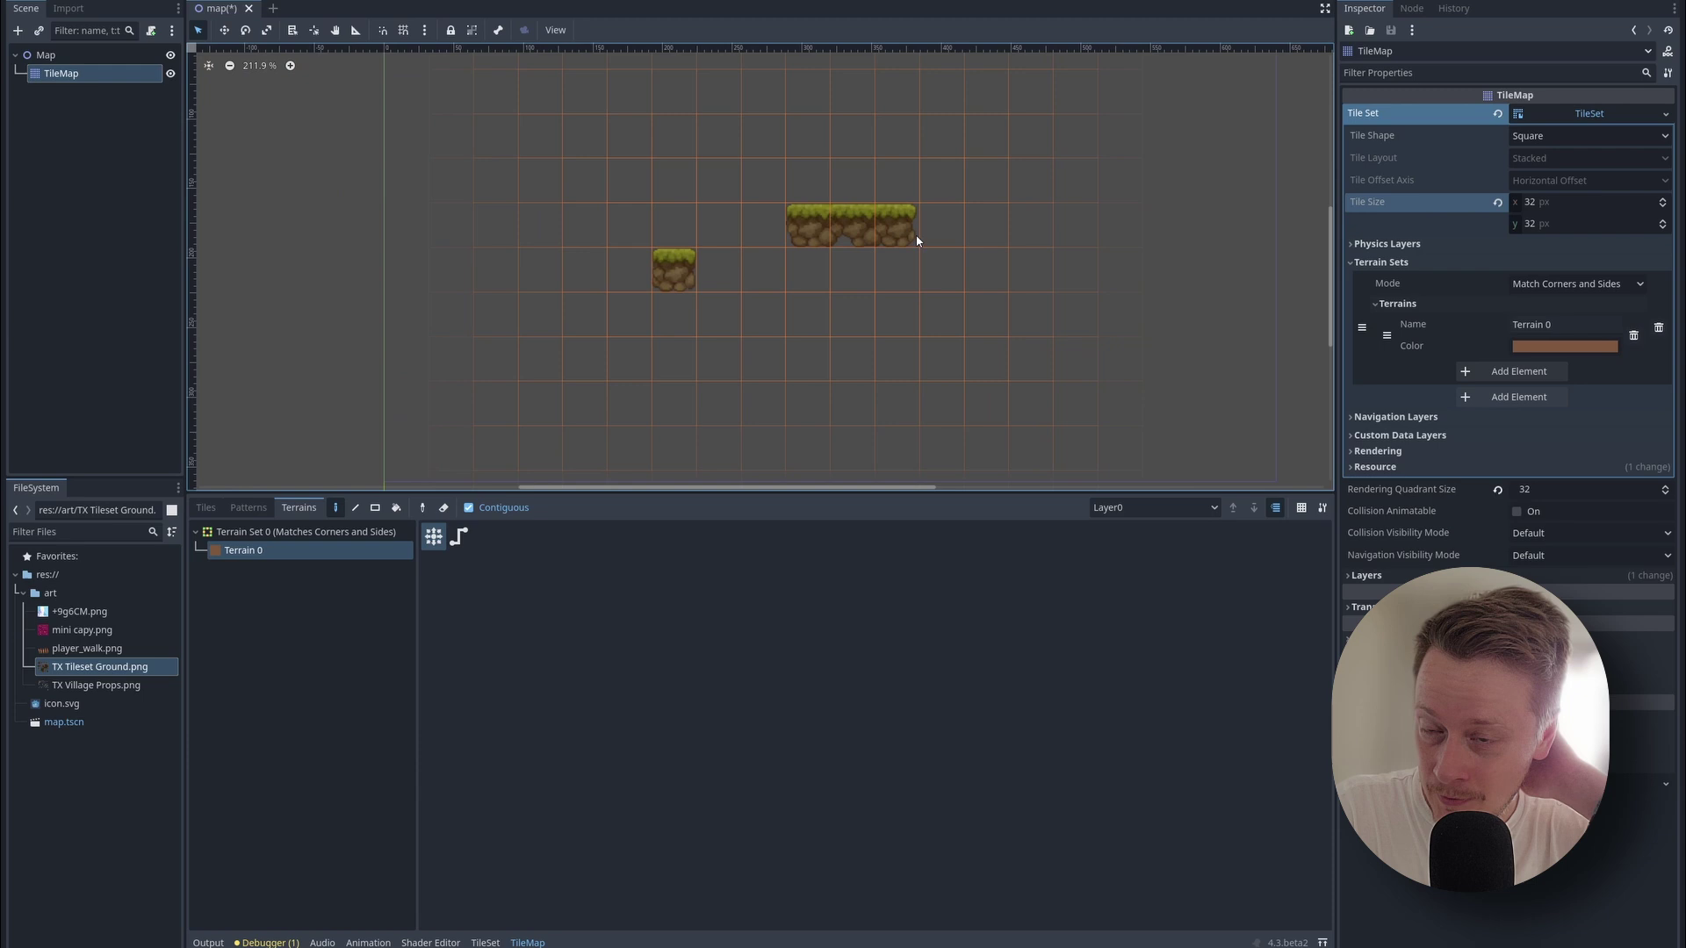
{"action": "left_click_drag", "start_coordinate": [917, 240], "coordinate": [1028, 232]}
{"action": "left_click_drag", "start_coordinate": [854, 269], "coordinate": [861, 300]}
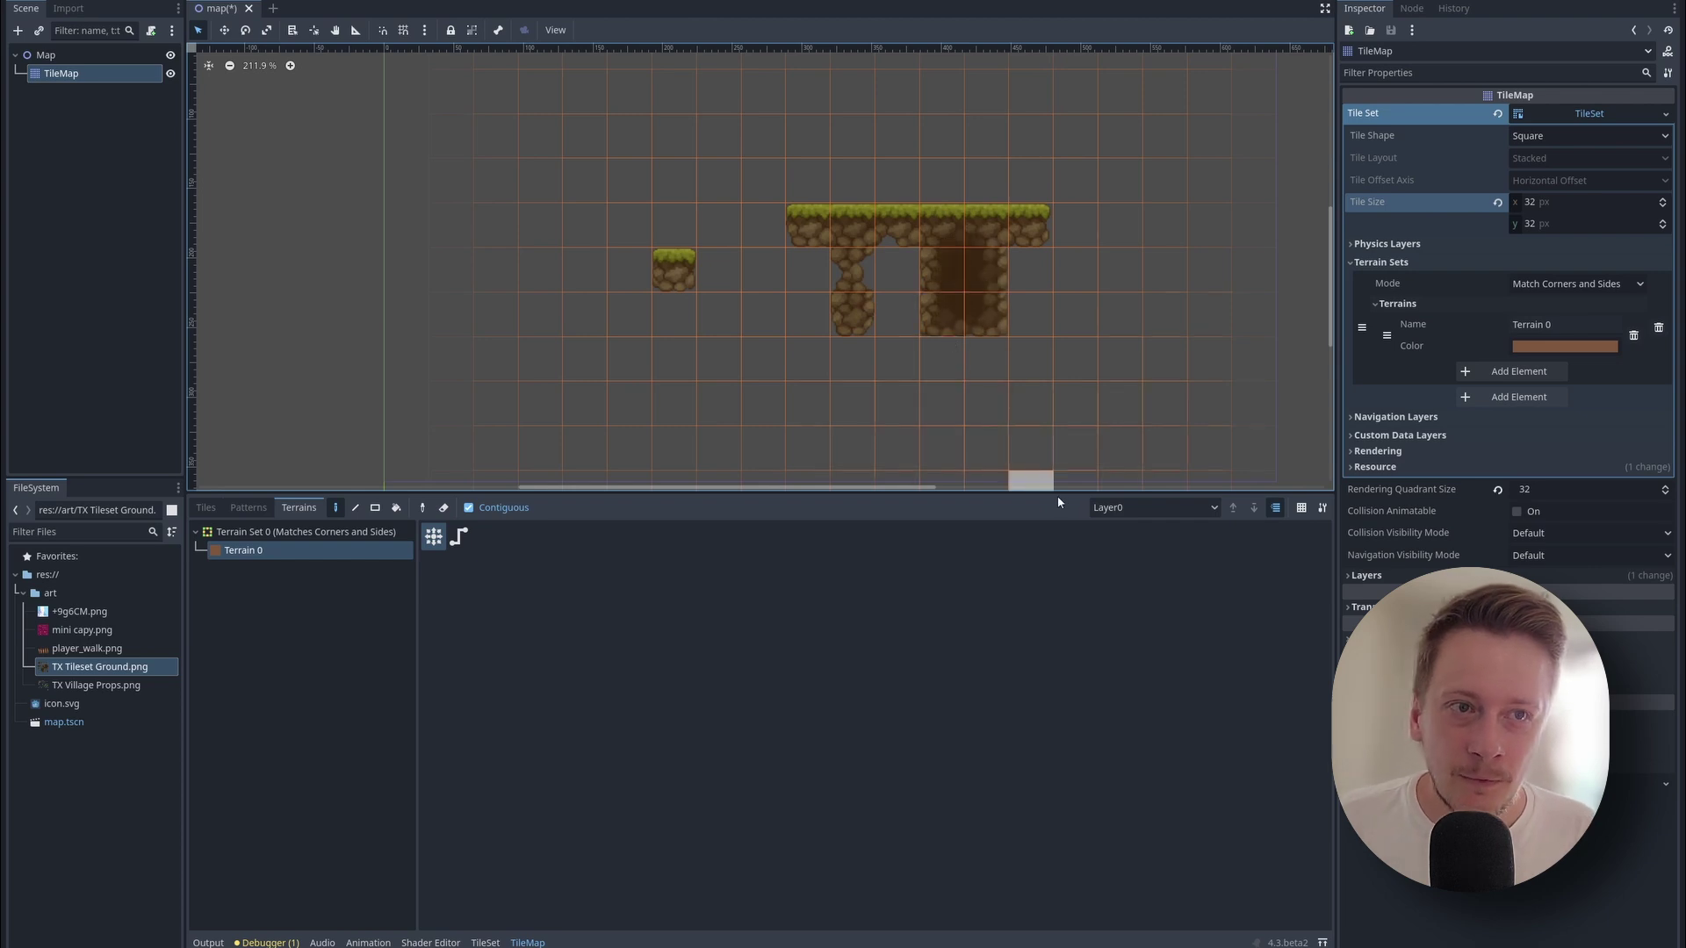
Paint a small raised grass platform above the ground and widen it by two tiles.
{"action": "scroll", "coordinate": [1023, 413], "scroll_direction": "down", "scroll_amount": 2}
{"action": "scroll", "coordinate": [984, 367], "scroll_direction": "down", "scroll_amount": 2}
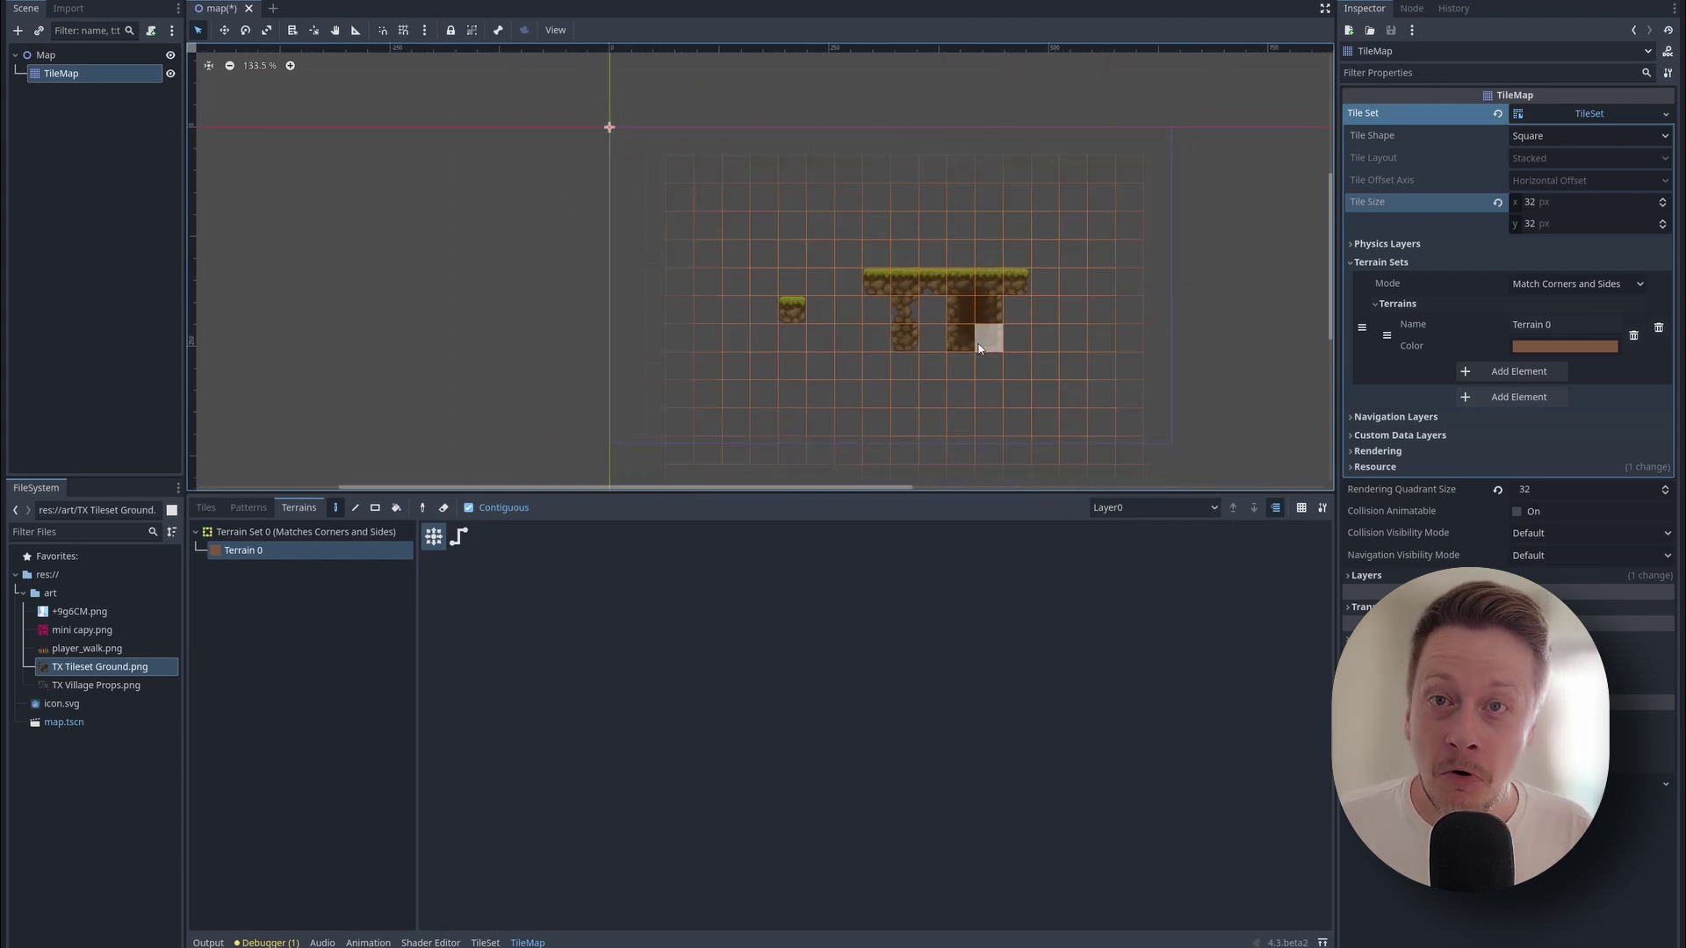
{"action": "middle_click_drag", "start_coordinate": [959, 392], "coordinate": [940, 334]}
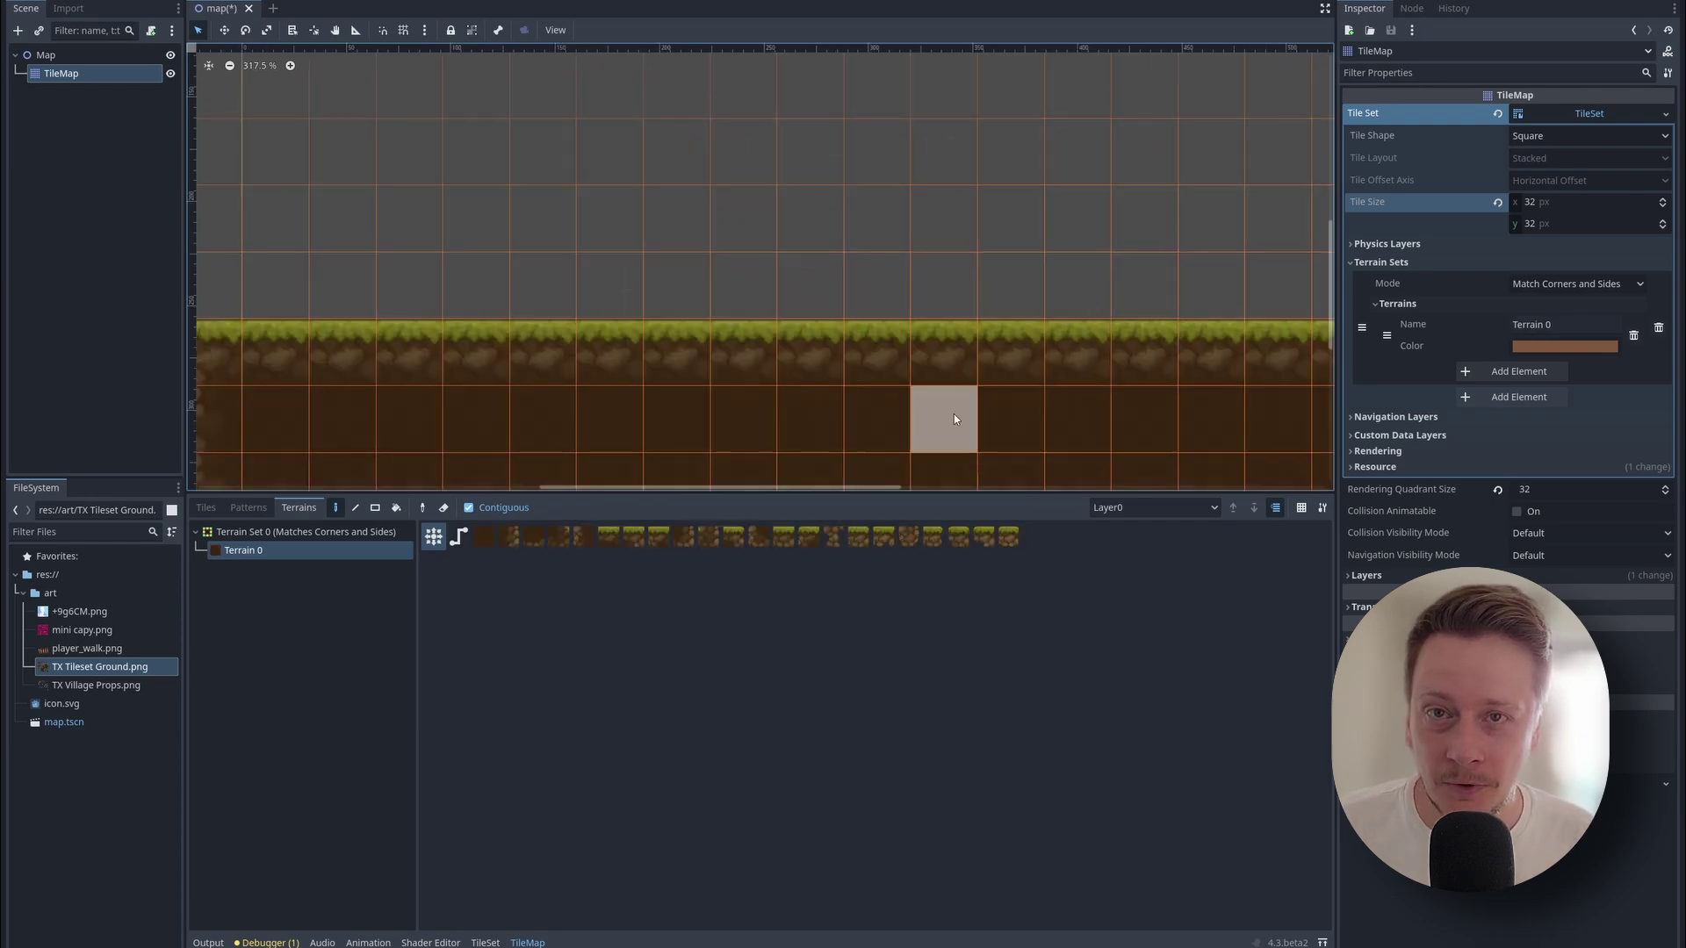
{"action": "scroll", "coordinate": [940, 413], "scroll_direction": "down", "scroll_amount": 3}
{"action": "left_click_drag", "start_coordinate": [842, 246], "coordinate": [1021, 250]}
{"action": "scroll", "coordinate": [1020, 249], "scroll_direction": "up", "scroll_amount": 5}
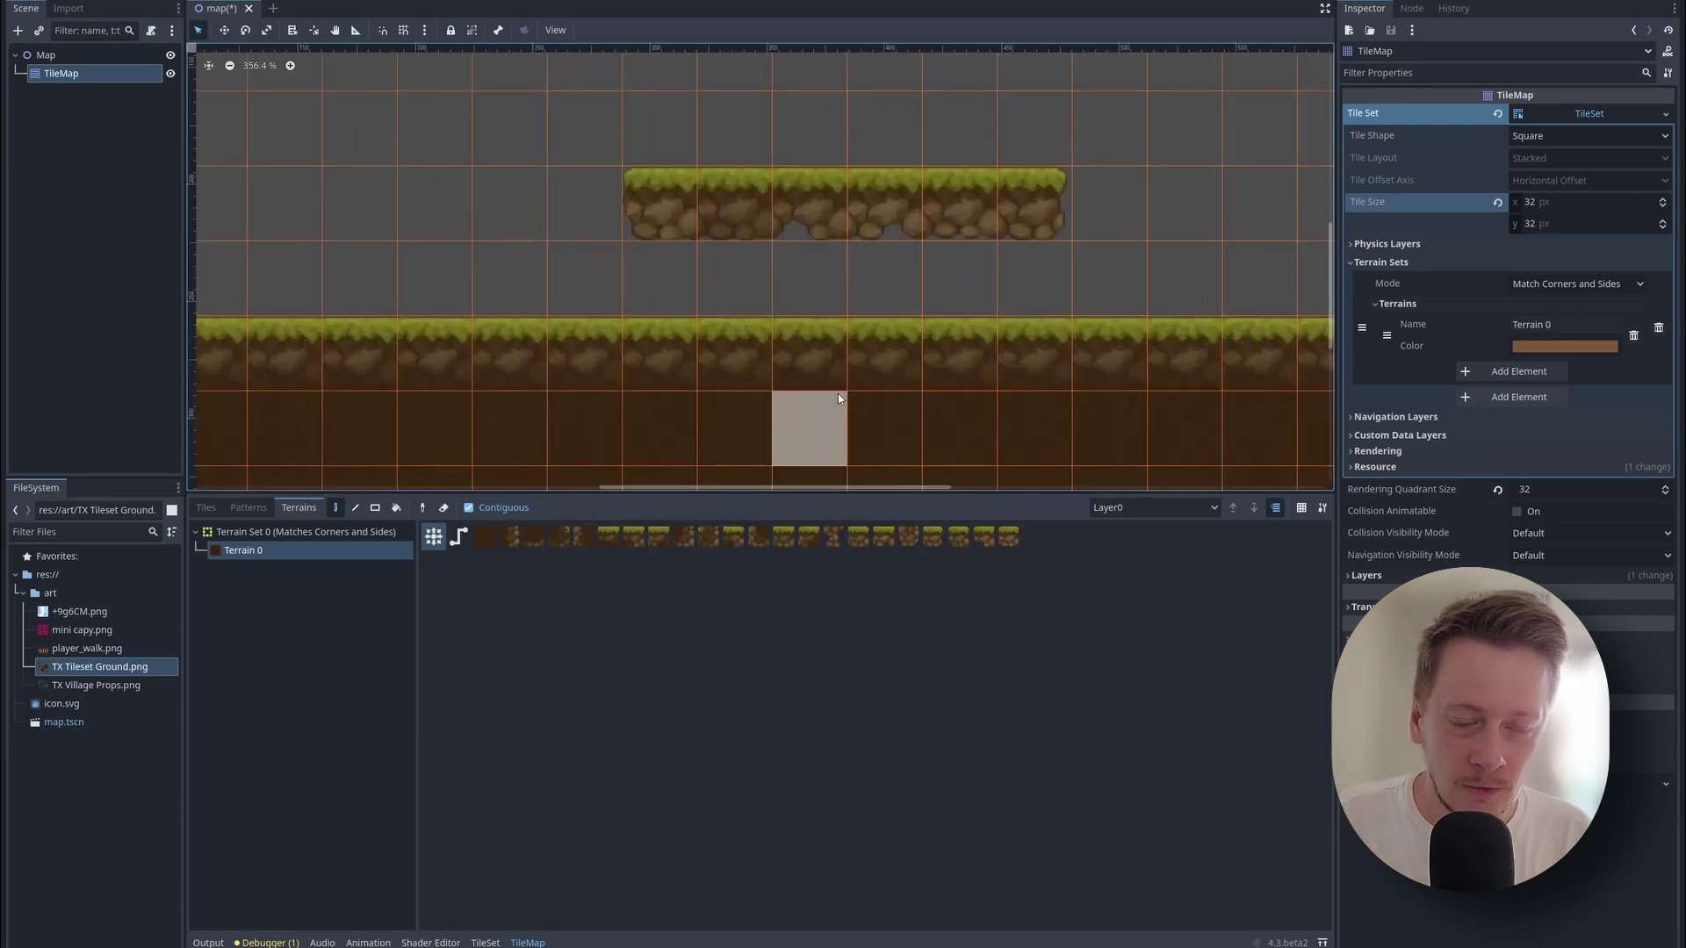
{"action": "scroll", "coordinate": [793, 255], "scroll_direction": "up", "scroll_amount": 2}
{"action": "scroll", "coordinate": [794, 324], "scroll_direction": "down", "scroll_amount": 1}
{"action": "scroll", "coordinate": [914, 303], "scroll_direction": "down", "scroll_amount": 6}
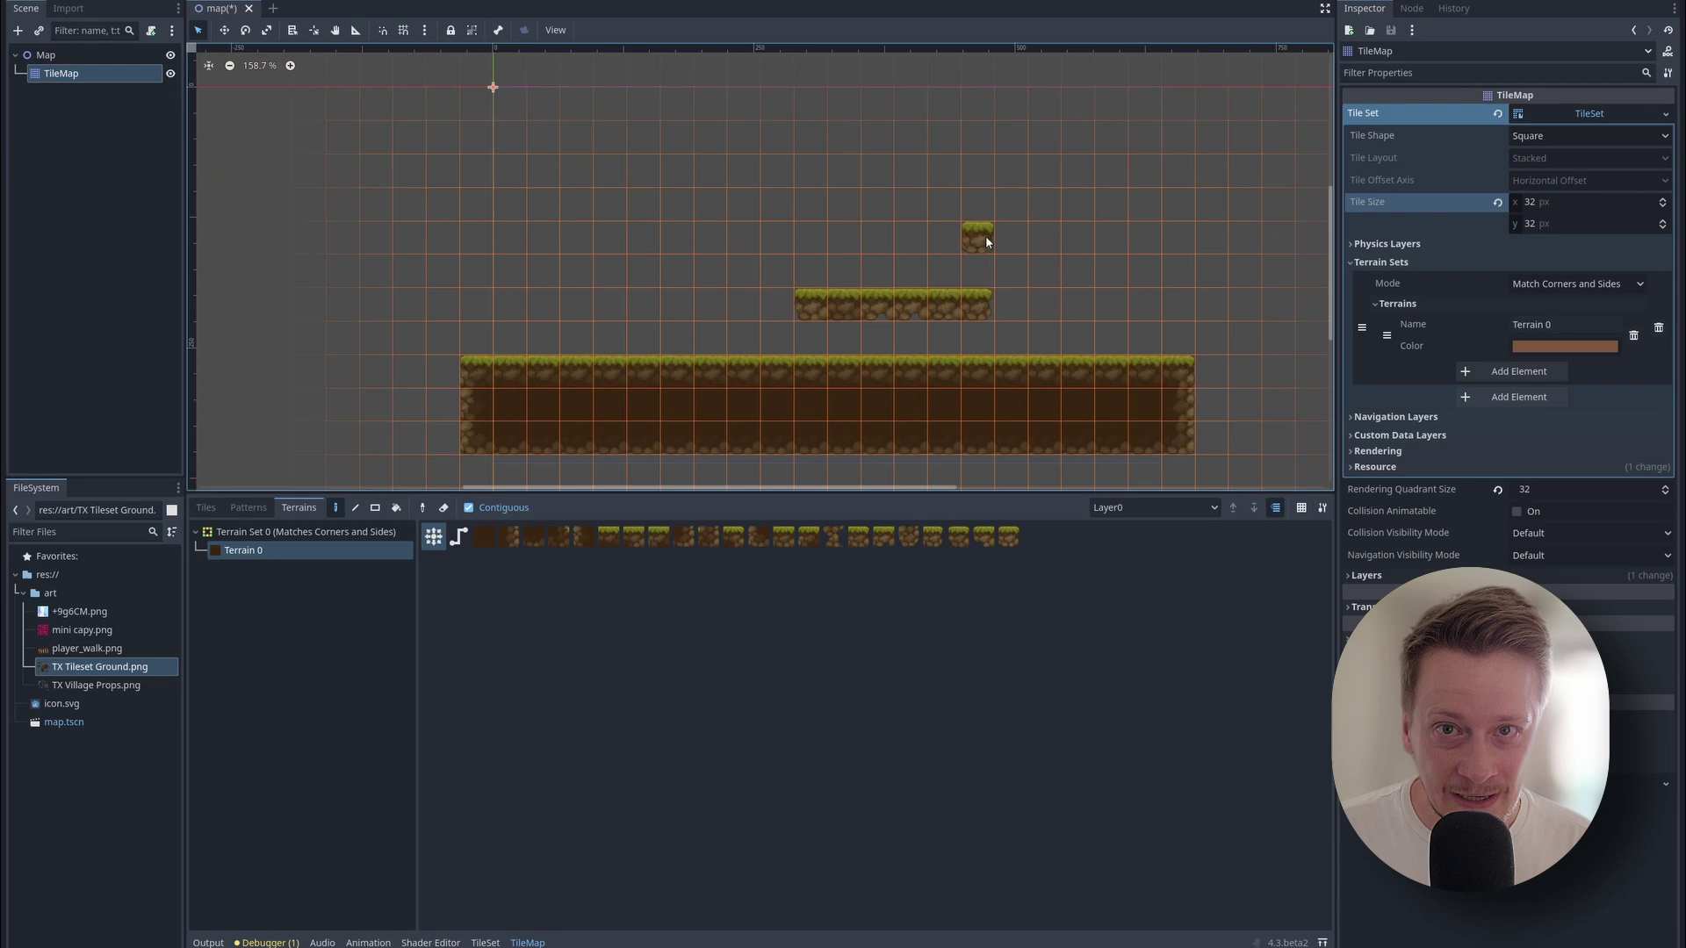
{"action": "left_click_drag", "start_coordinate": [1109, 271], "coordinate": [1129, 274]}
{"action": "scroll", "coordinate": [1220, 391], "scroll_direction": "up", "scroll_amount": 2}
{"action": "scroll", "coordinate": [492, 349], "scroll_direction": "down", "scroll_amount": 3}
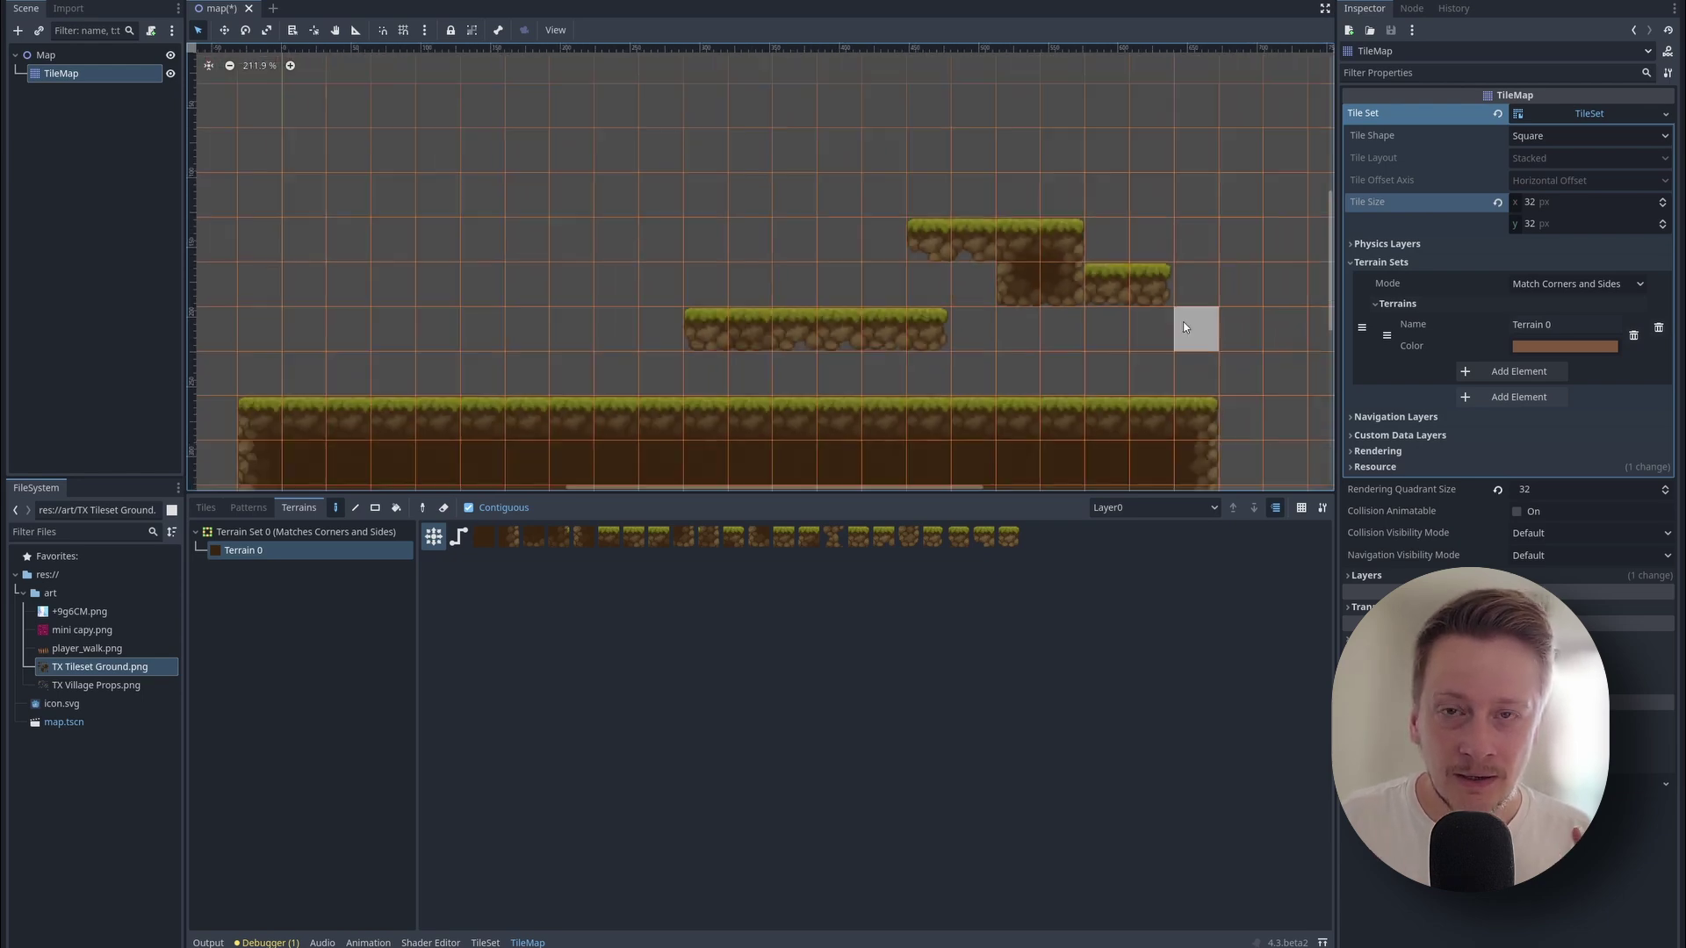
Add another terrain row beneath the ground and save the map scene.
{"action": "key", "text": "ctrl+s"}
{"action": "left_click_drag", "start_coordinate": [1133, 406], "coordinate": [434, 411]}
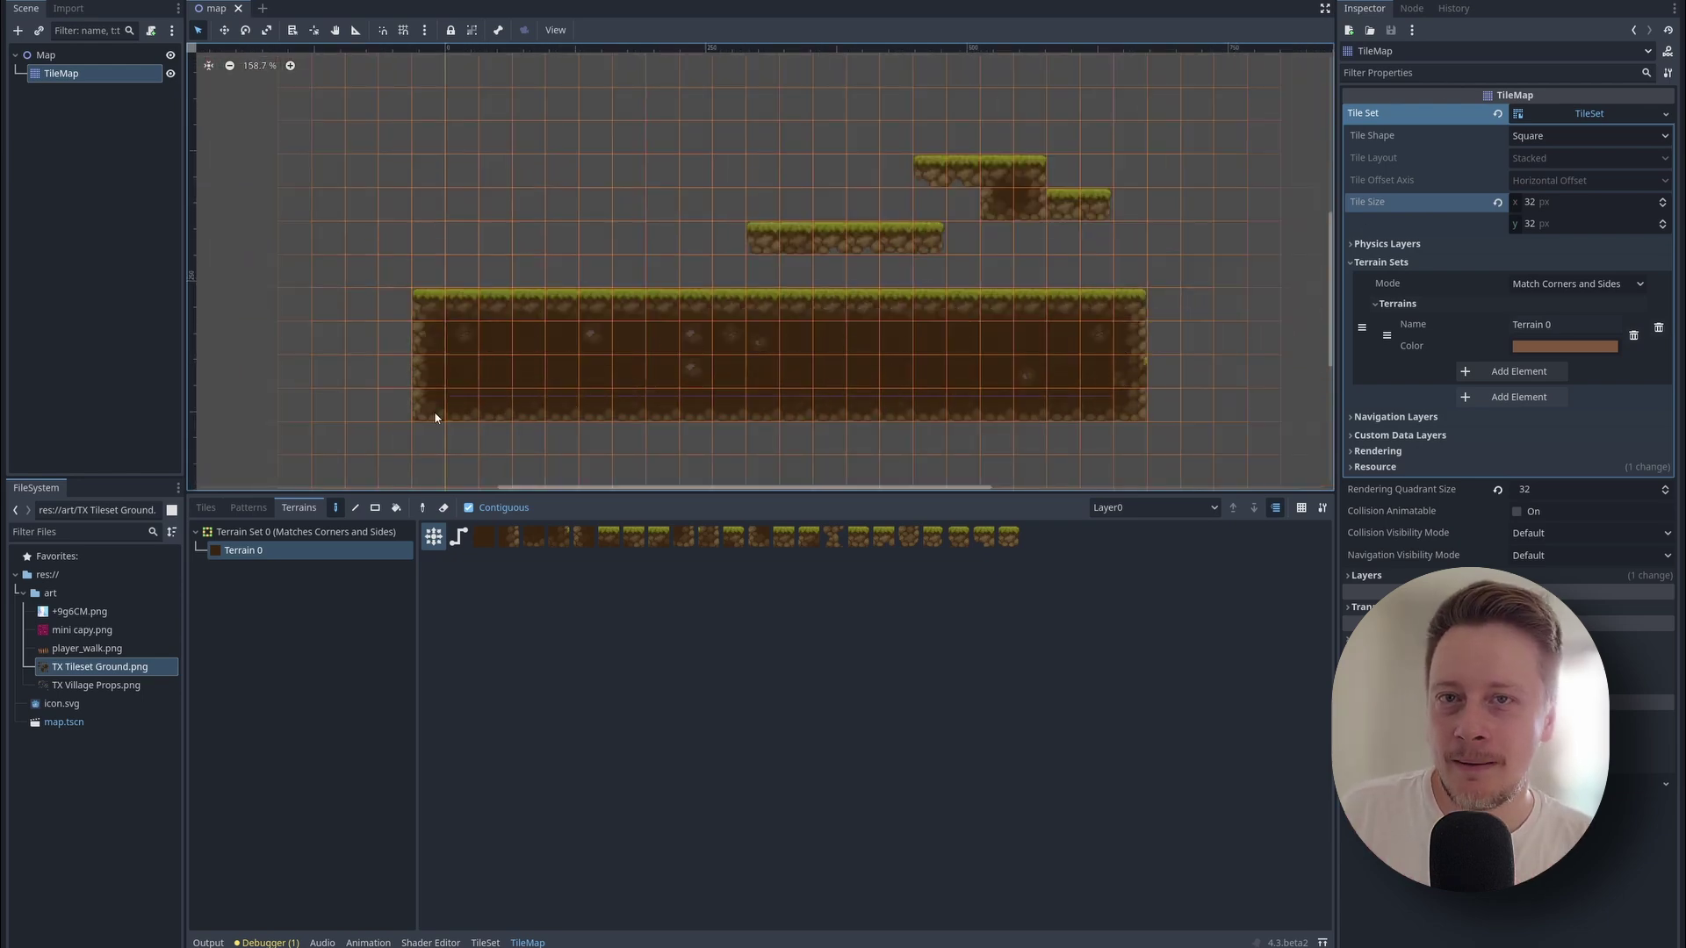
{"action": "scroll", "coordinate": [1027, 378], "scroll_direction": "up", "scroll_amount": 5}
{"action": "scroll", "coordinate": [909, 343], "scroll_direction": "down", "scroll_amount": 1}
{"action": "scroll", "coordinate": [911, 341], "scroll_direction": "down", "scroll_amount": 4}
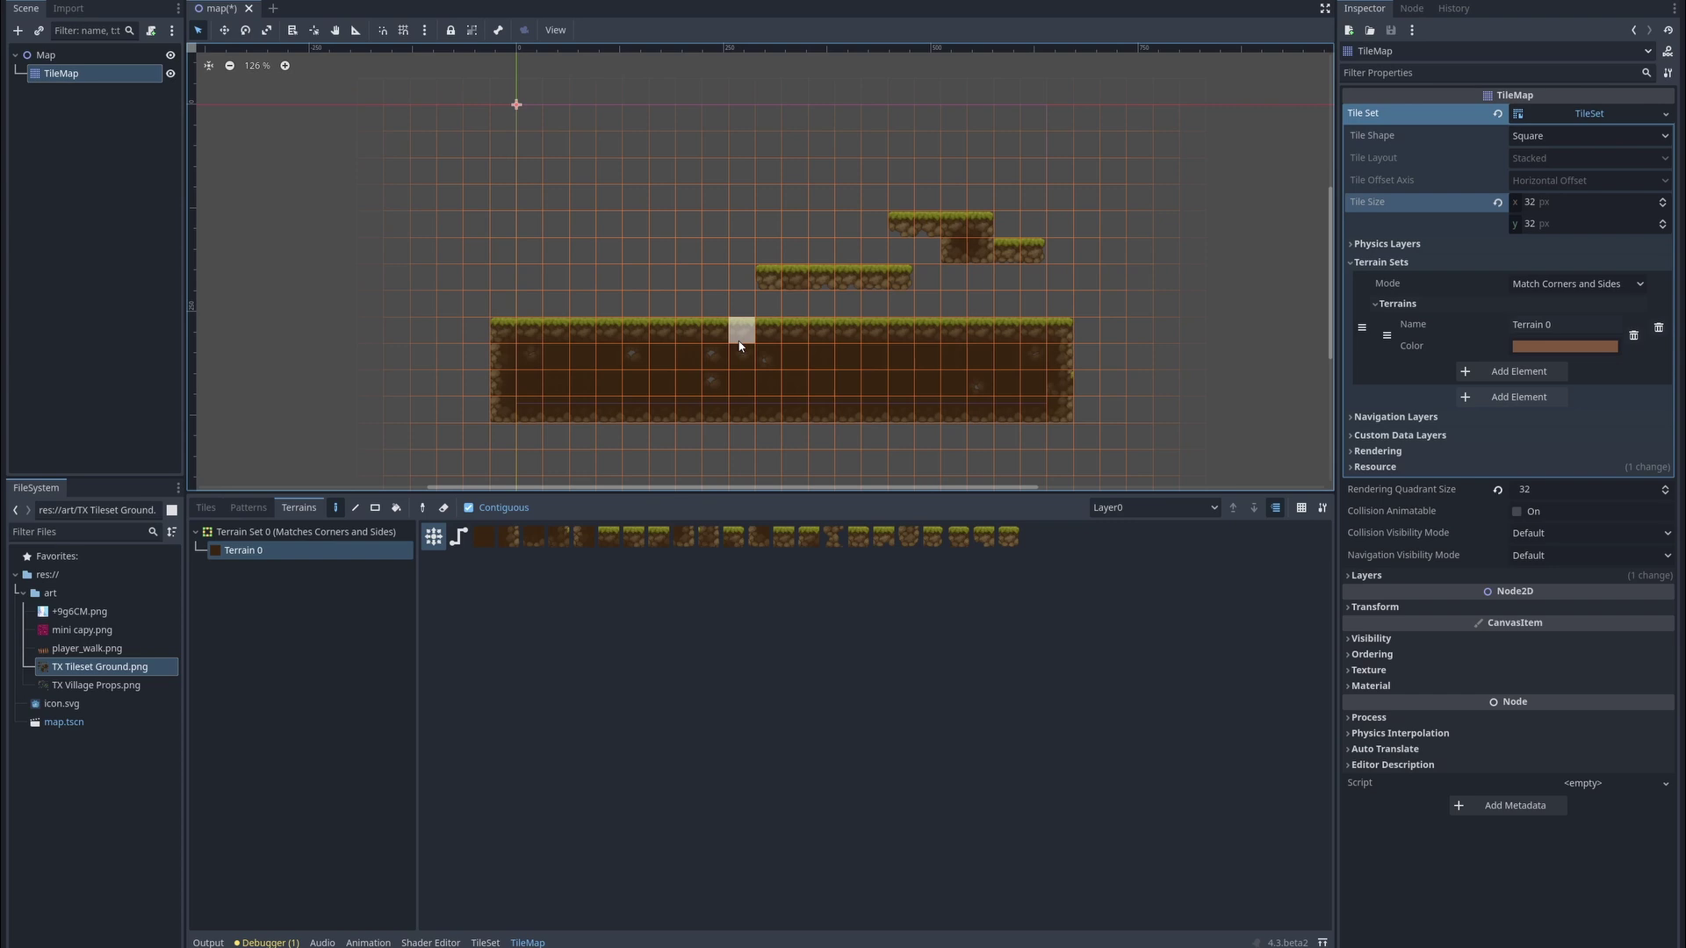
{"action": "scroll", "coordinate": [739, 346], "scroll_direction": "up", "scroll_amount": 1}
{"action": "key", "text": "ctrl+s"}
Create a new 2D scene and change its root node type to CharacterBody2D.
{"action": "left_click", "coordinate": [271, 8]}
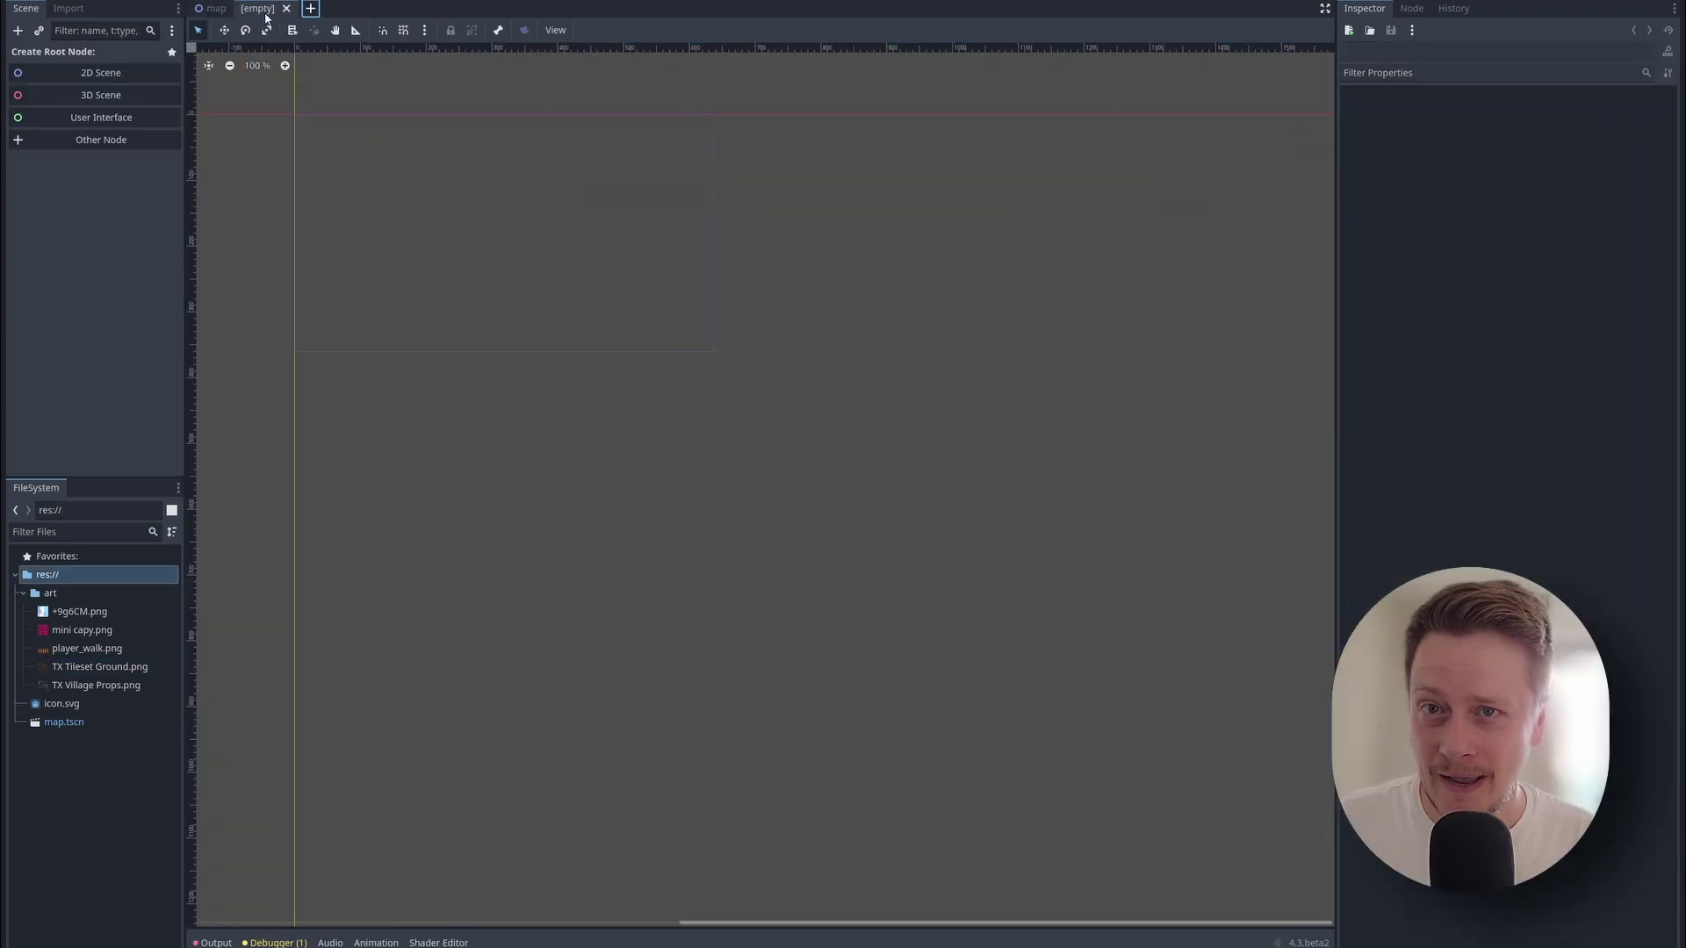
{"action": "left_click", "coordinate": [95, 73]}
{"action": "right_click", "coordinate": [86, 56]}
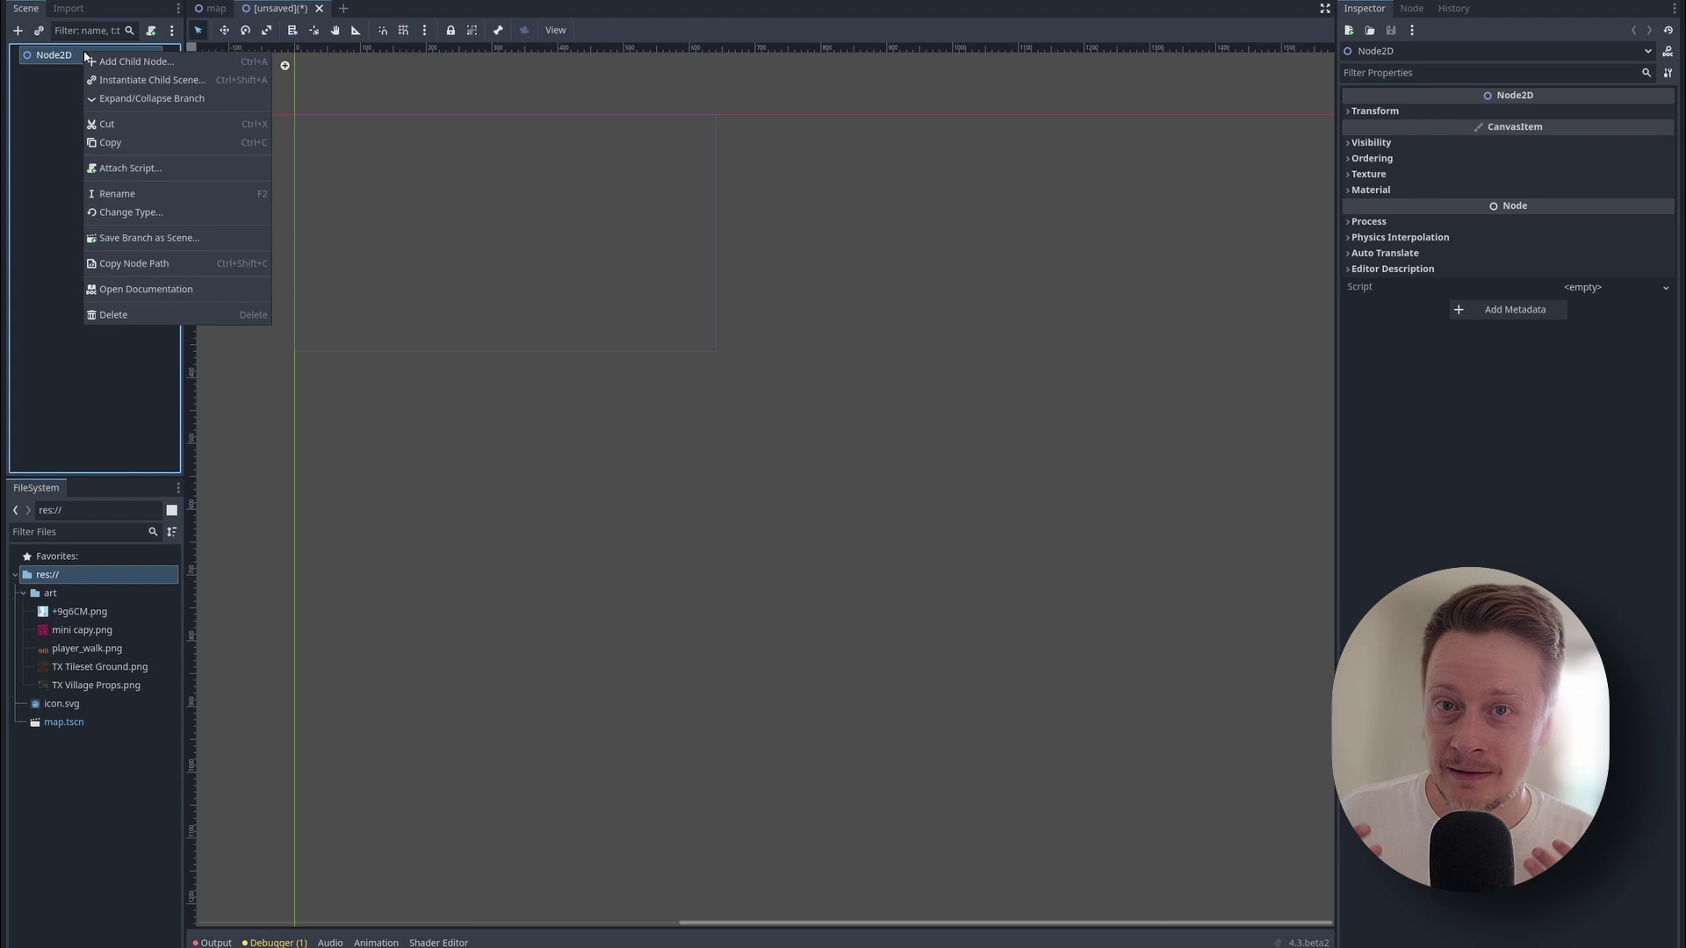
{"action": "left_click", "coordinate": [149, 212]}
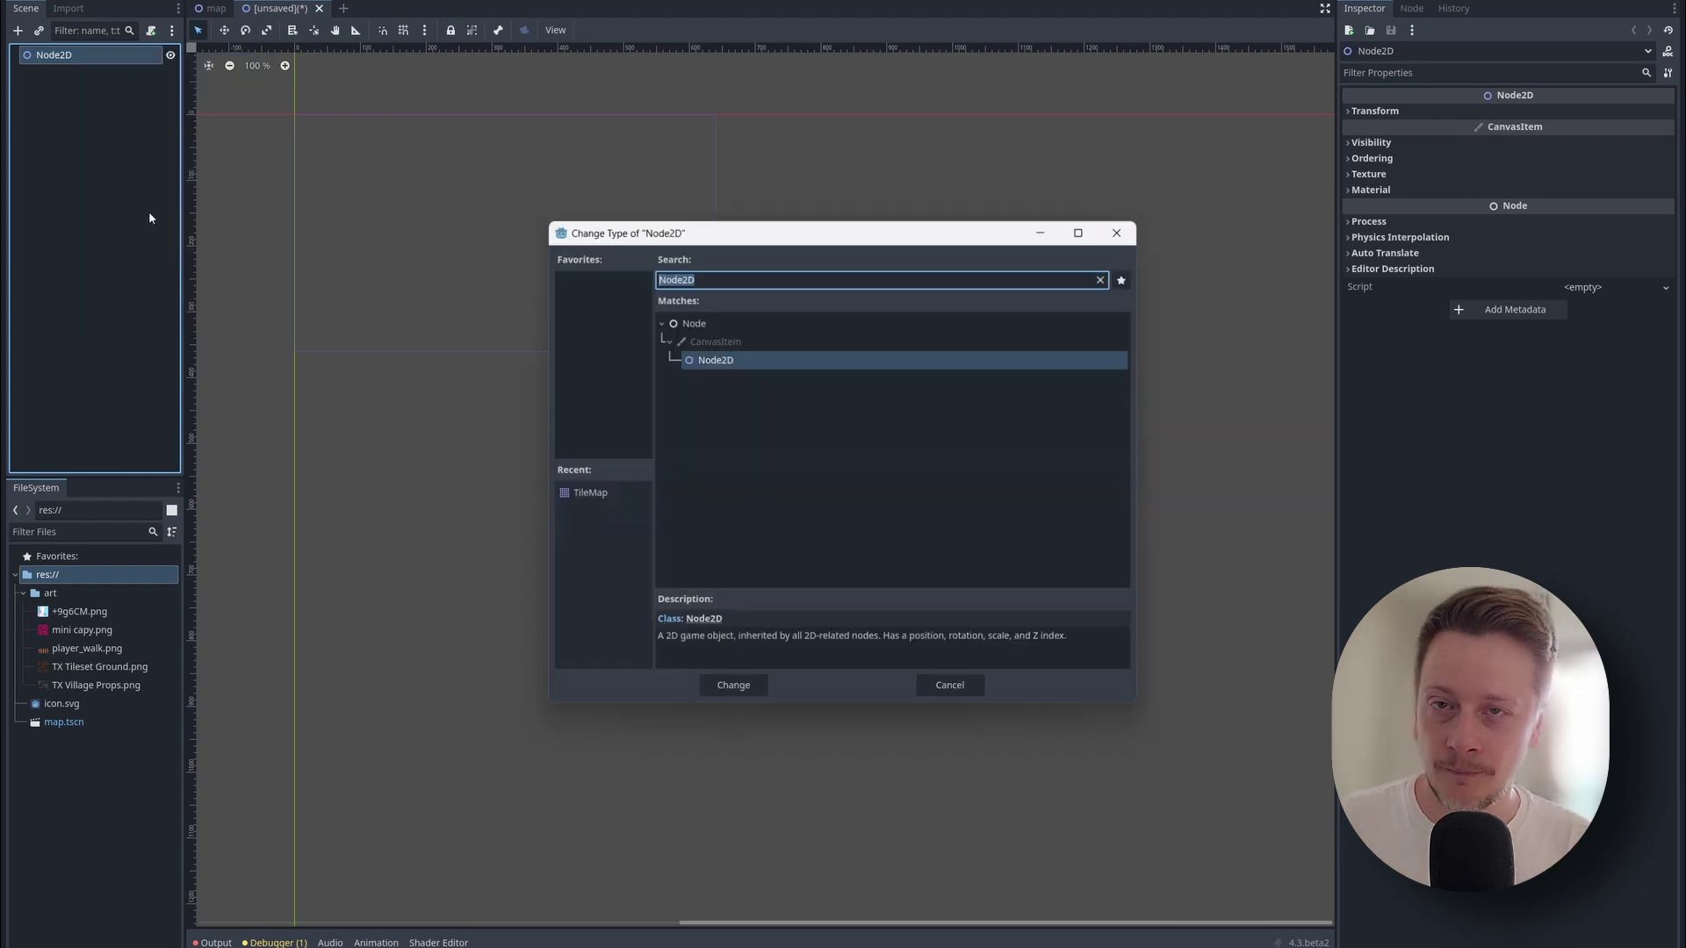
{"action": "type", "text": "chara"}
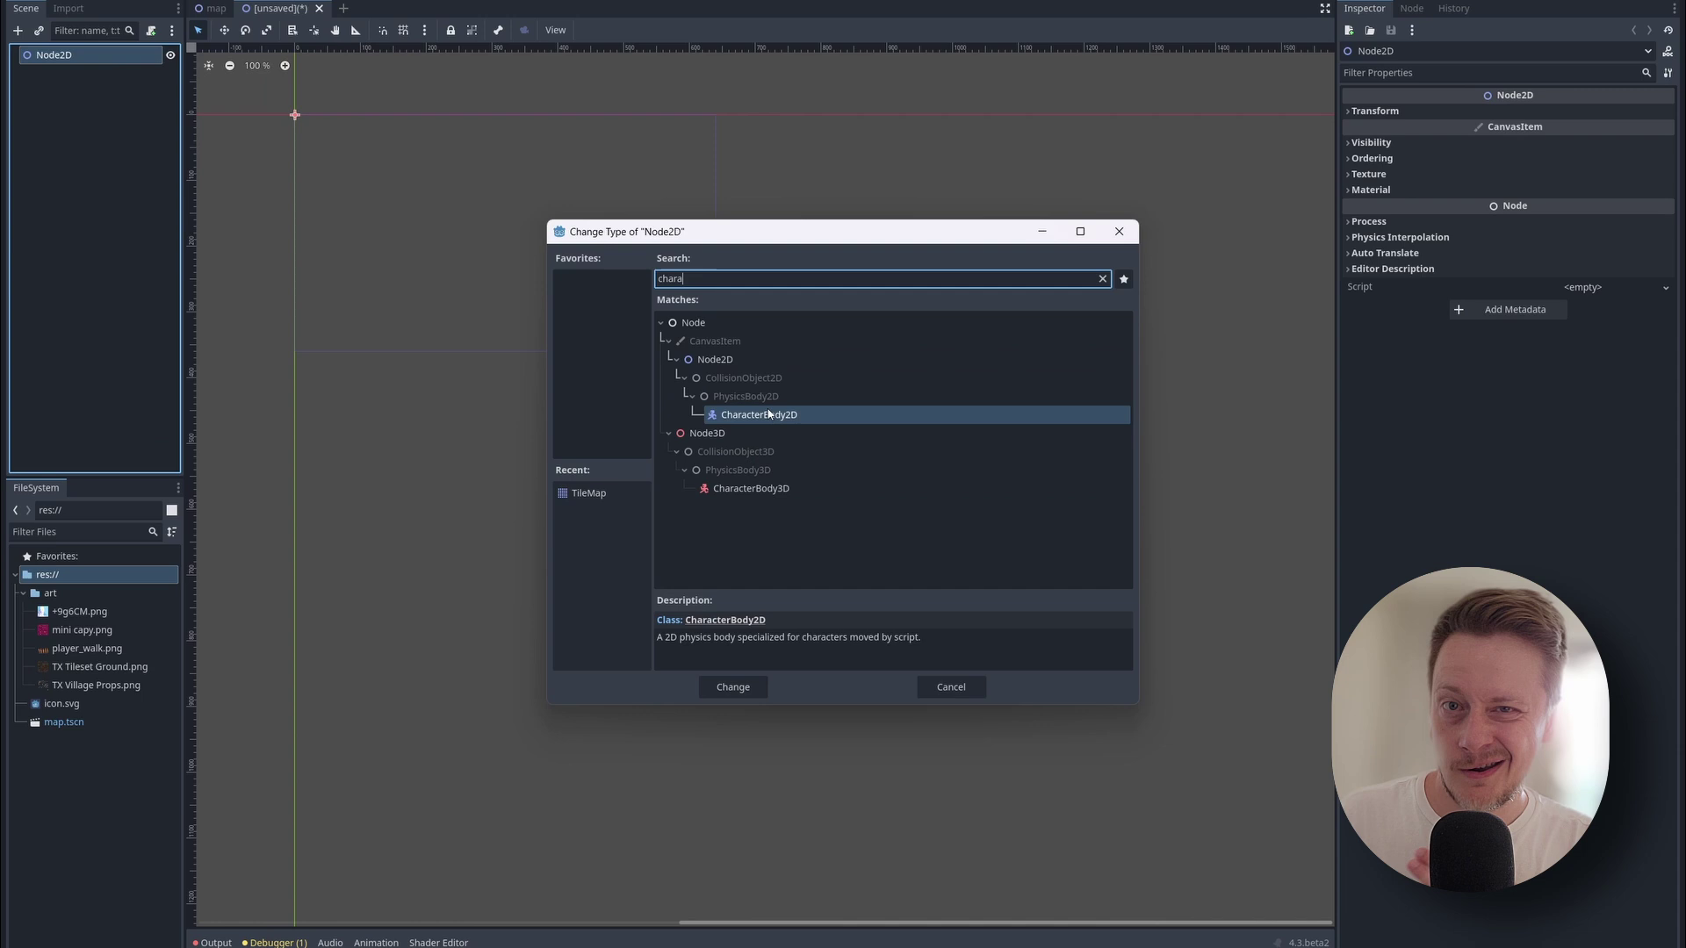
{"action": "double_click", "coordinate": [777, 418]}
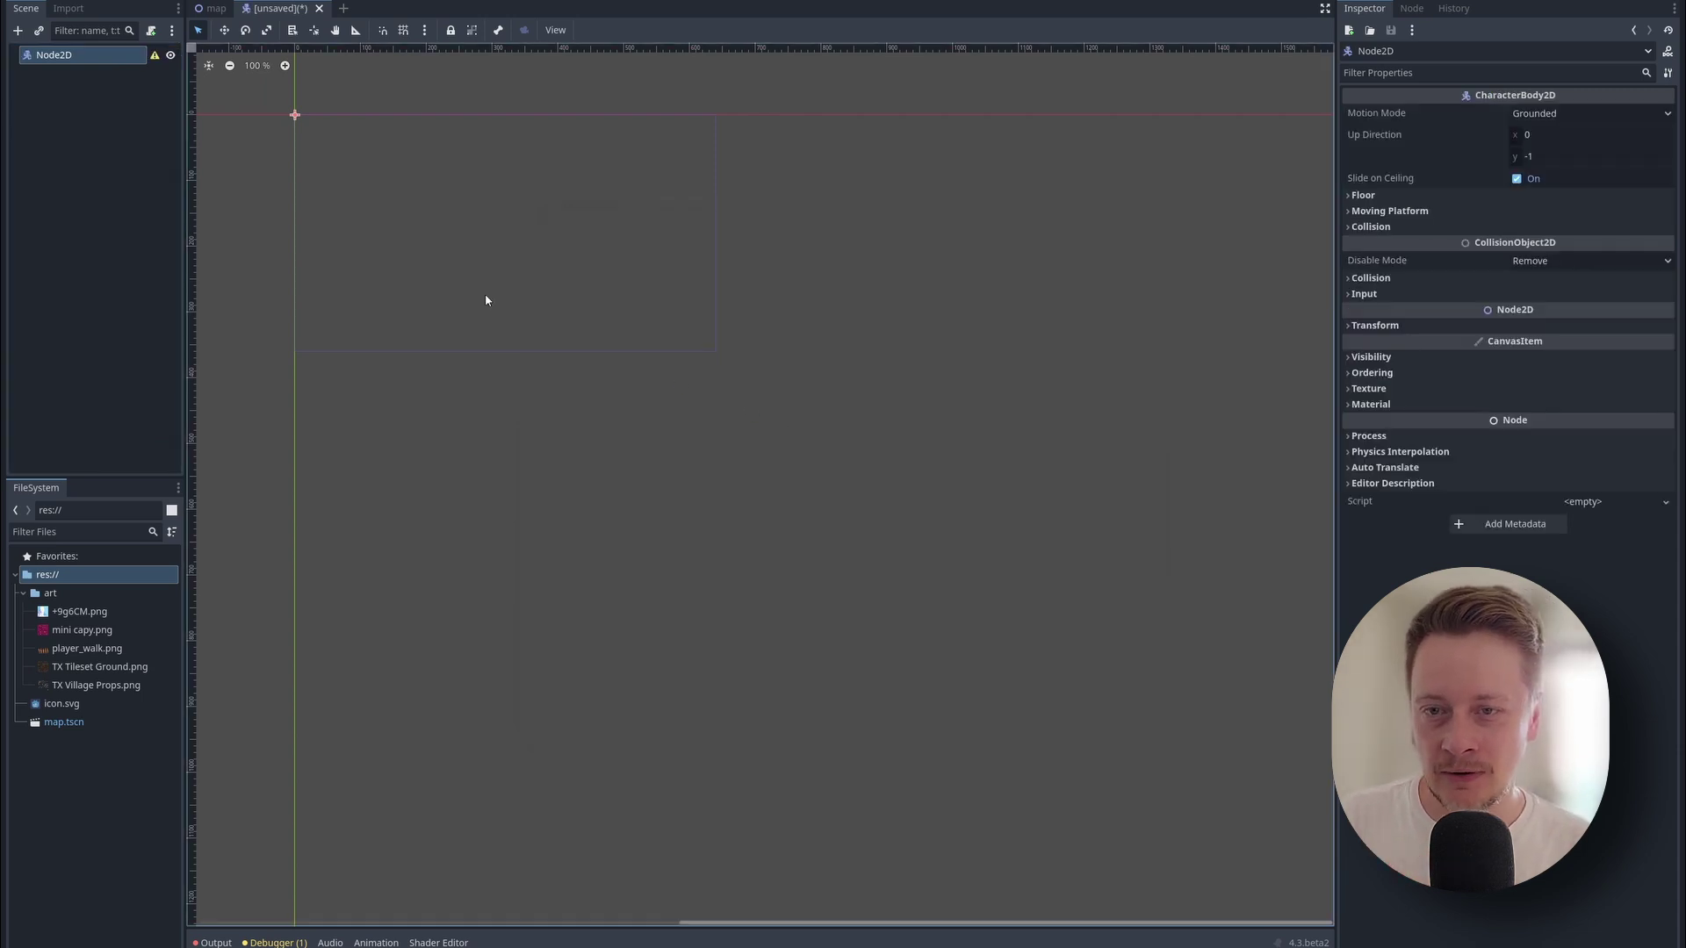
Rename the root node to Player.
{"action": "double_click", "coordinate": [86, 56]}
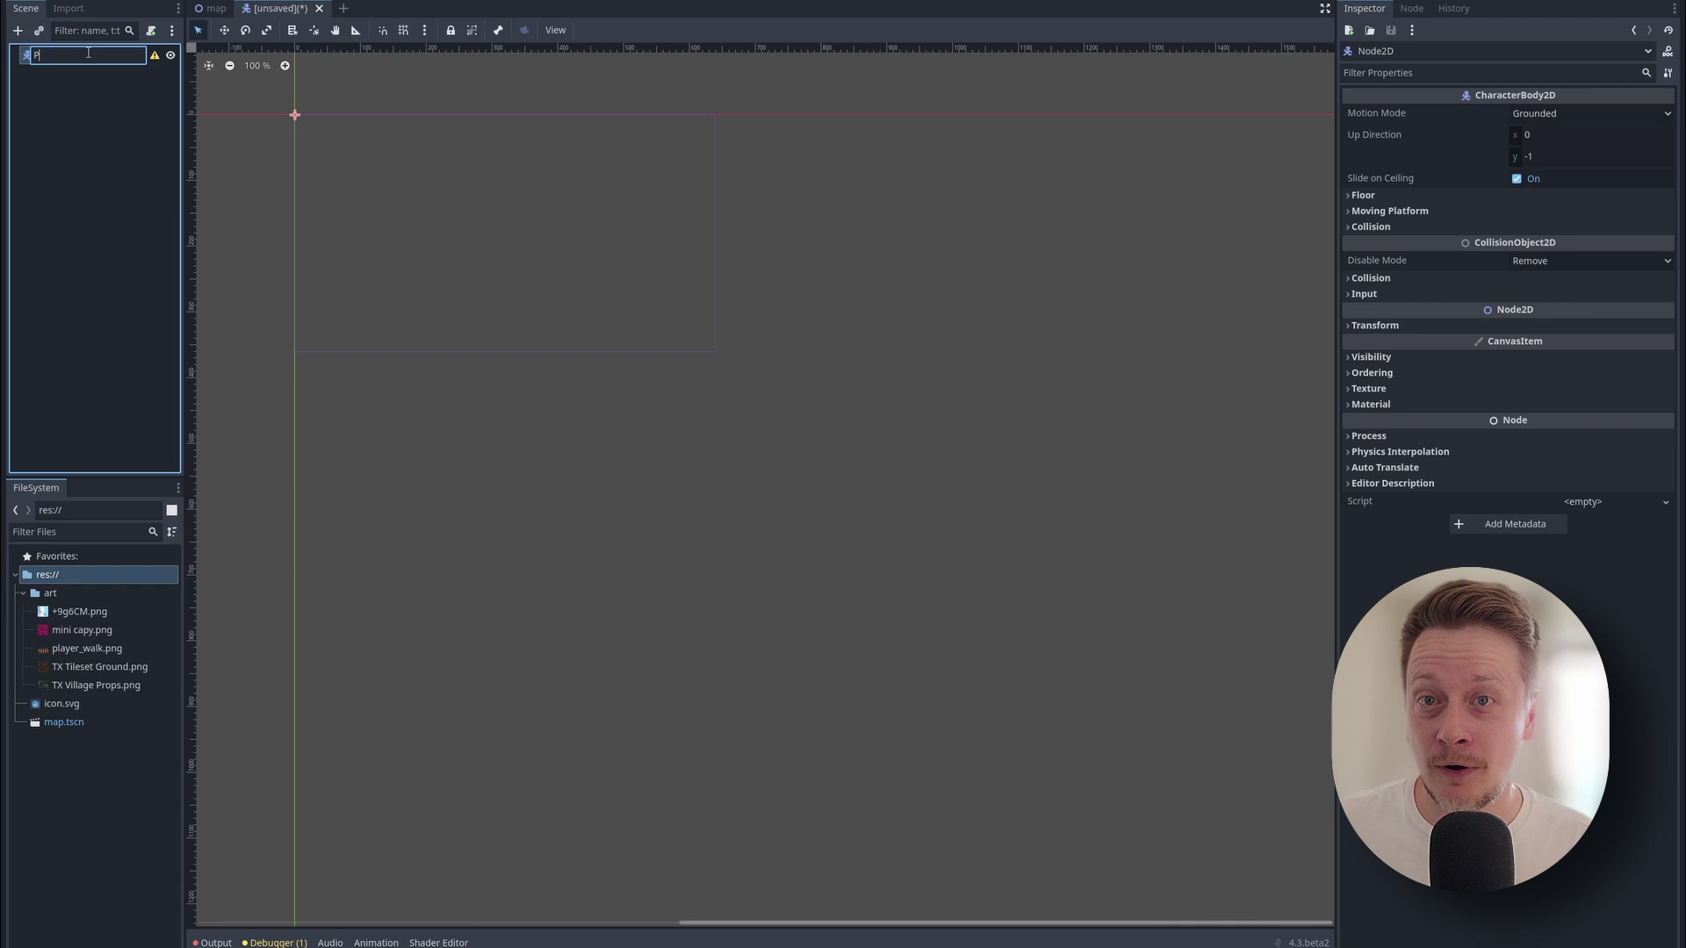
{"action": "type", "text": "Plaz"}
{"action": "key", "text": "BackSpace"}
{"action": "type", "text": "yer"}
{"action": "key", "text": "Return"}
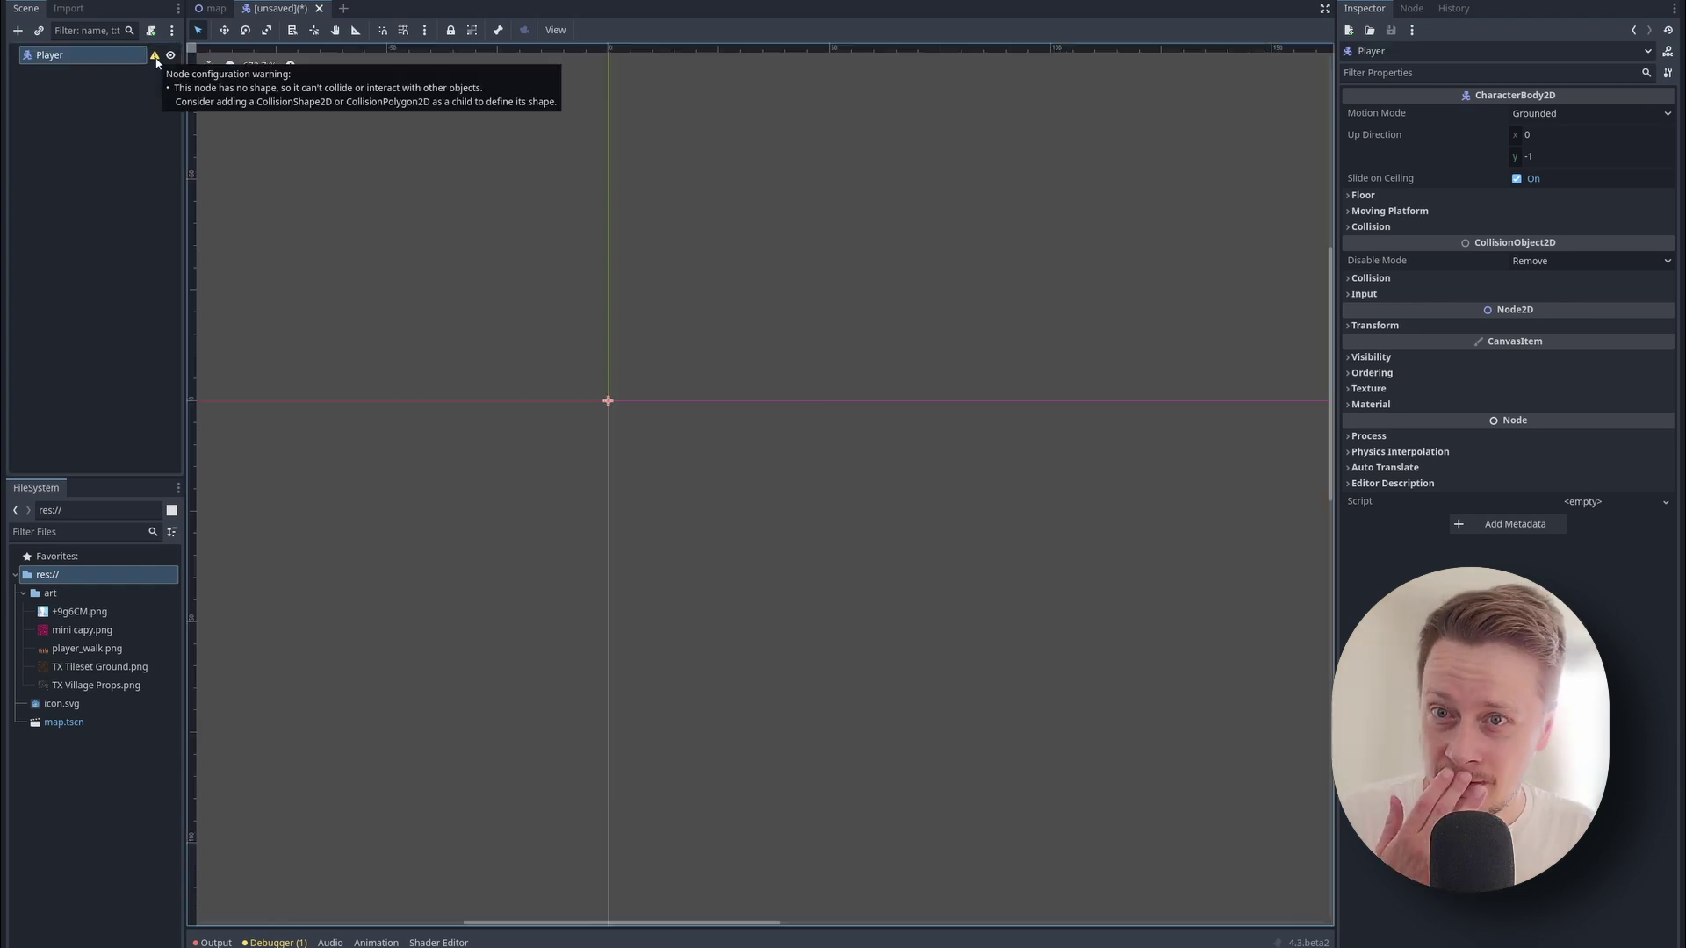
Add a CollisionShape2D child to Player with a new RectangleShape2D shape.
{"action": "right_click", "coordinate": [127, 56]}
{"action": "left_click", "coordinate": [176, 61]}
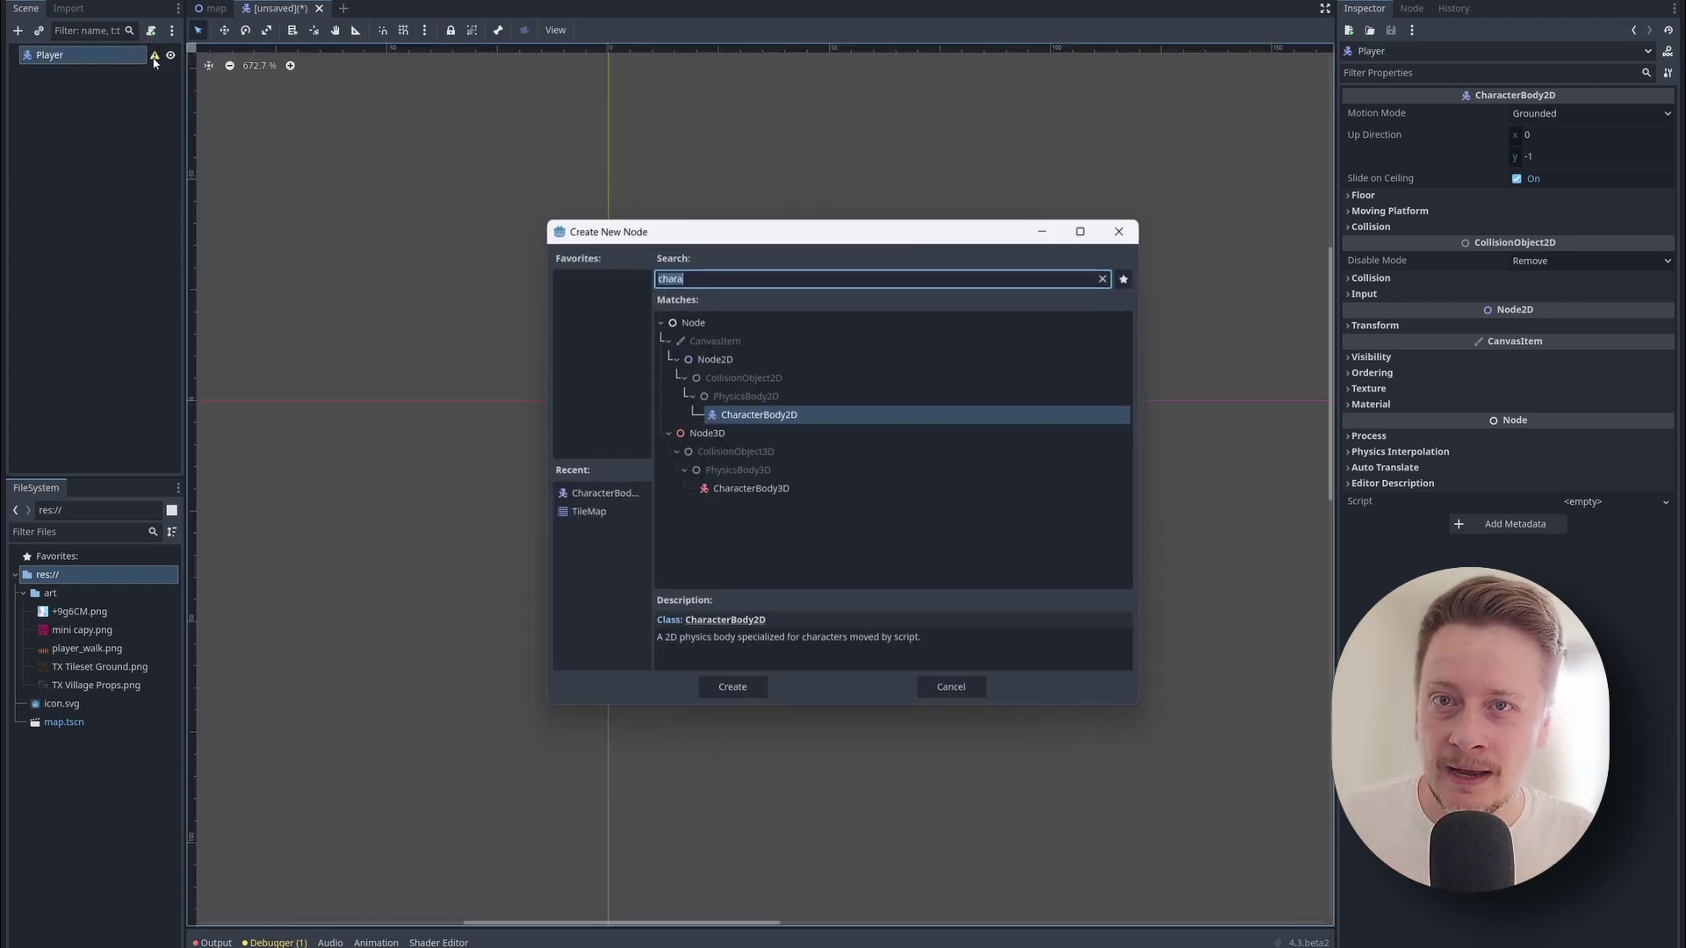
{"action": "type", "text": "colisi"}
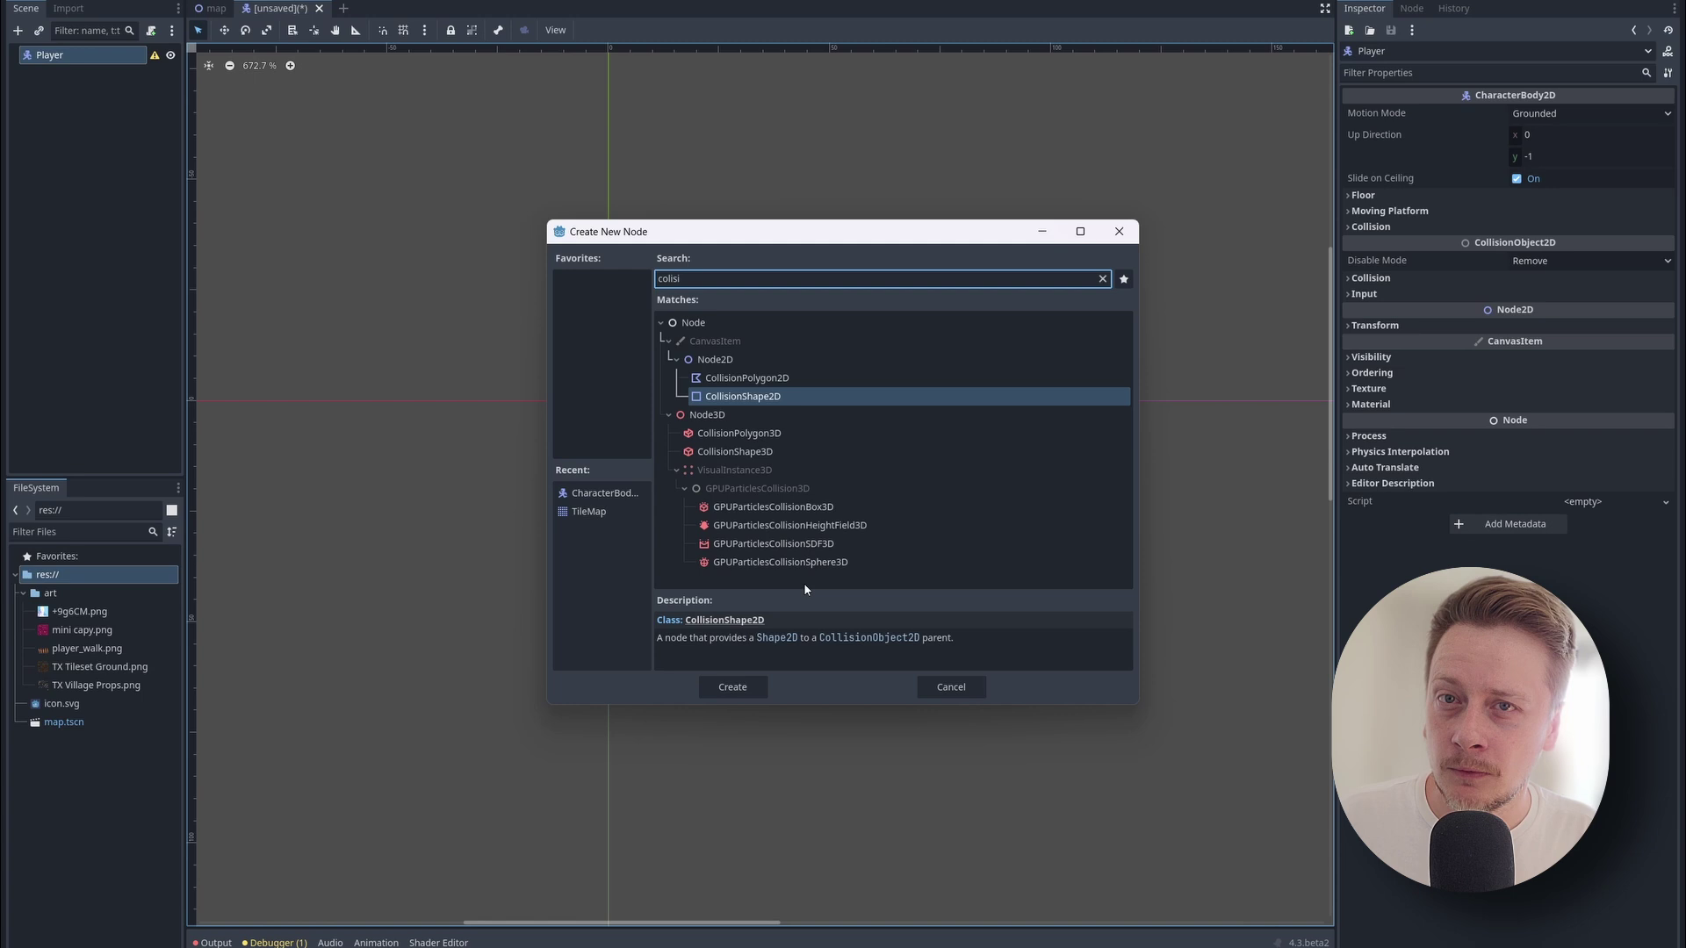
{"action": "left_click", "coordinate": [732, 687]}
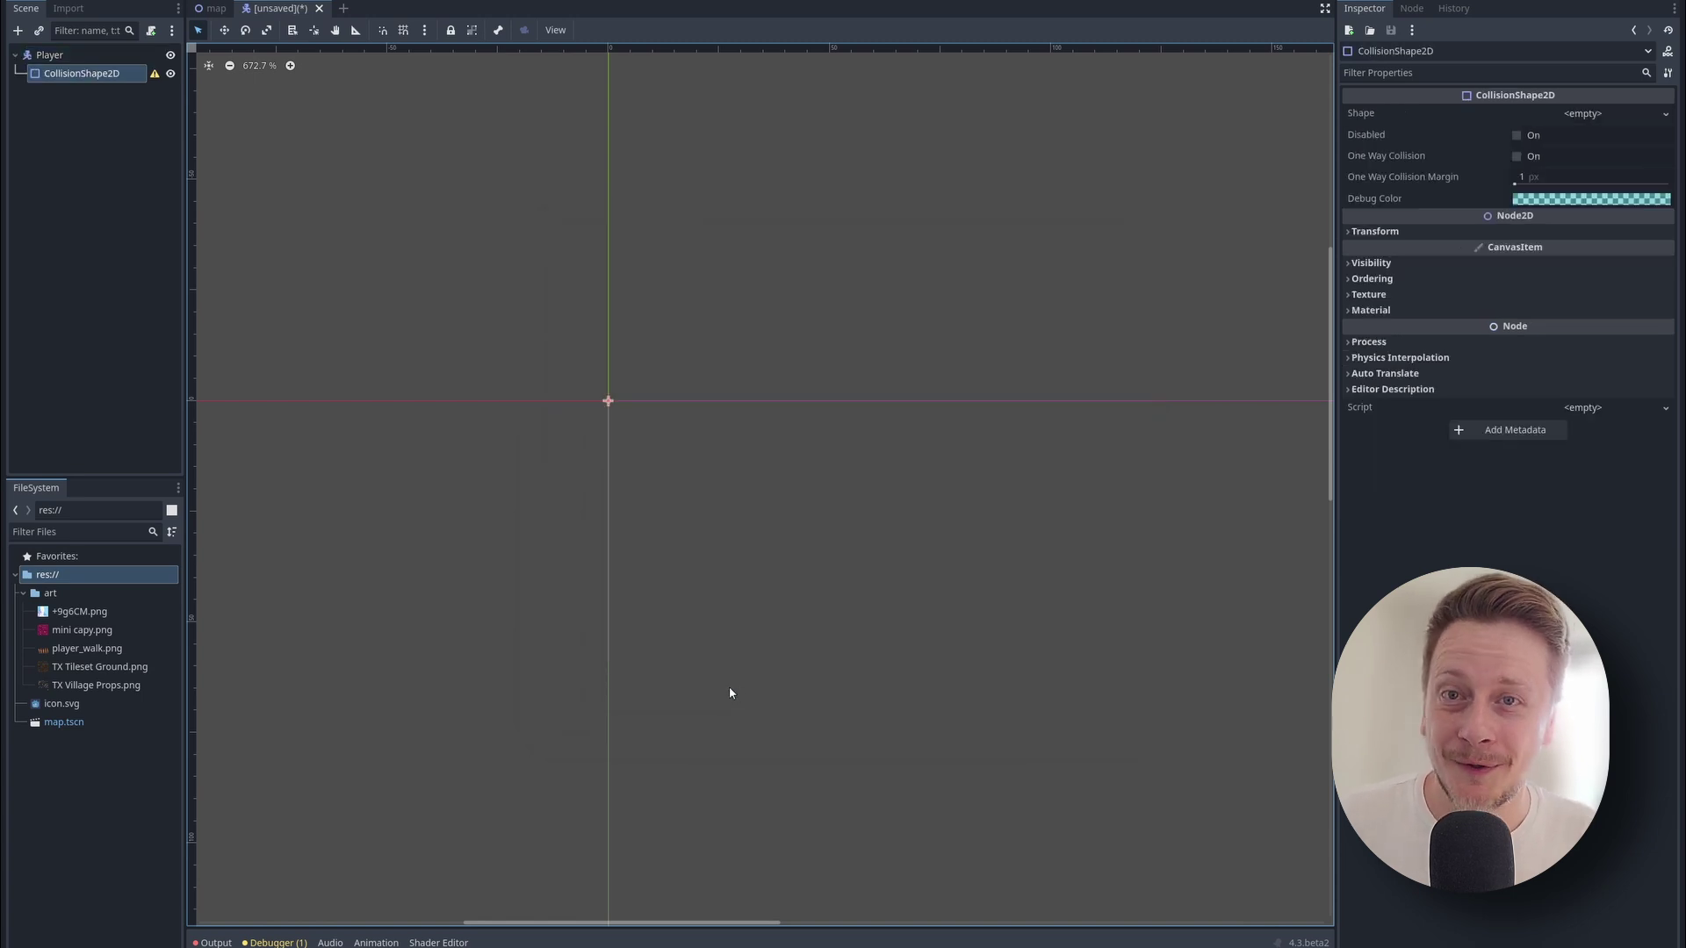
{"action": "left_click", "coordinate": [1585, 114]}
{"action": "left_click", "coordinate": [1557, 211]}
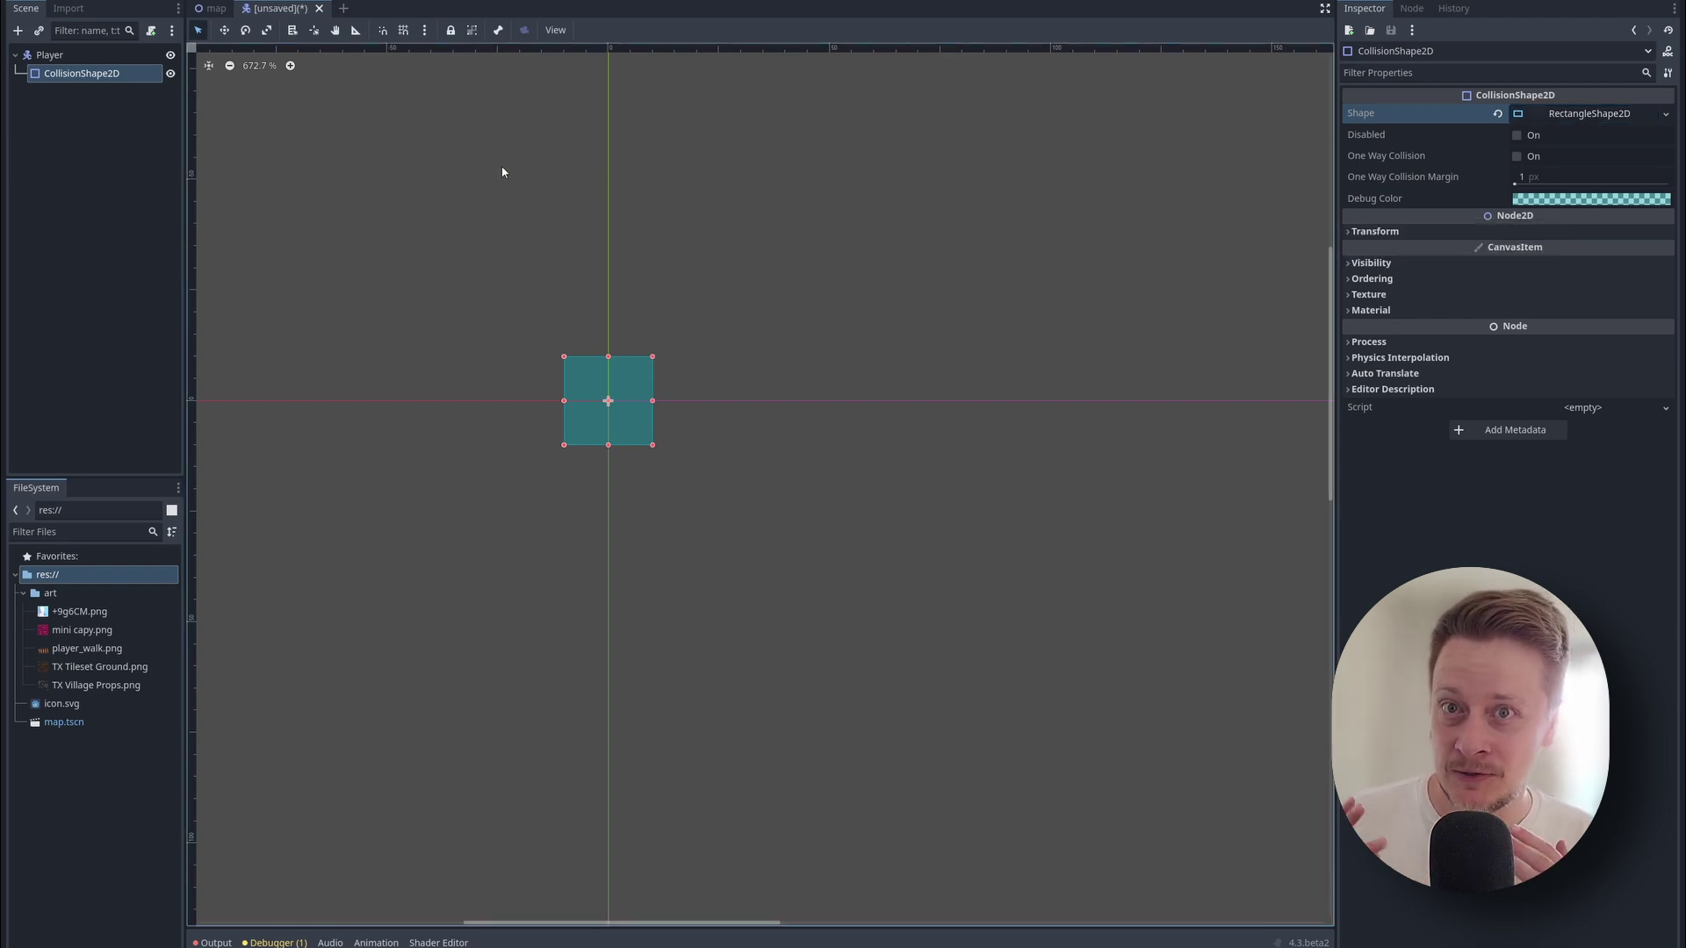
Add an AnimatedSprite2D child node under Player.
{"action": "right_click", "coordinate": [49, 55]}
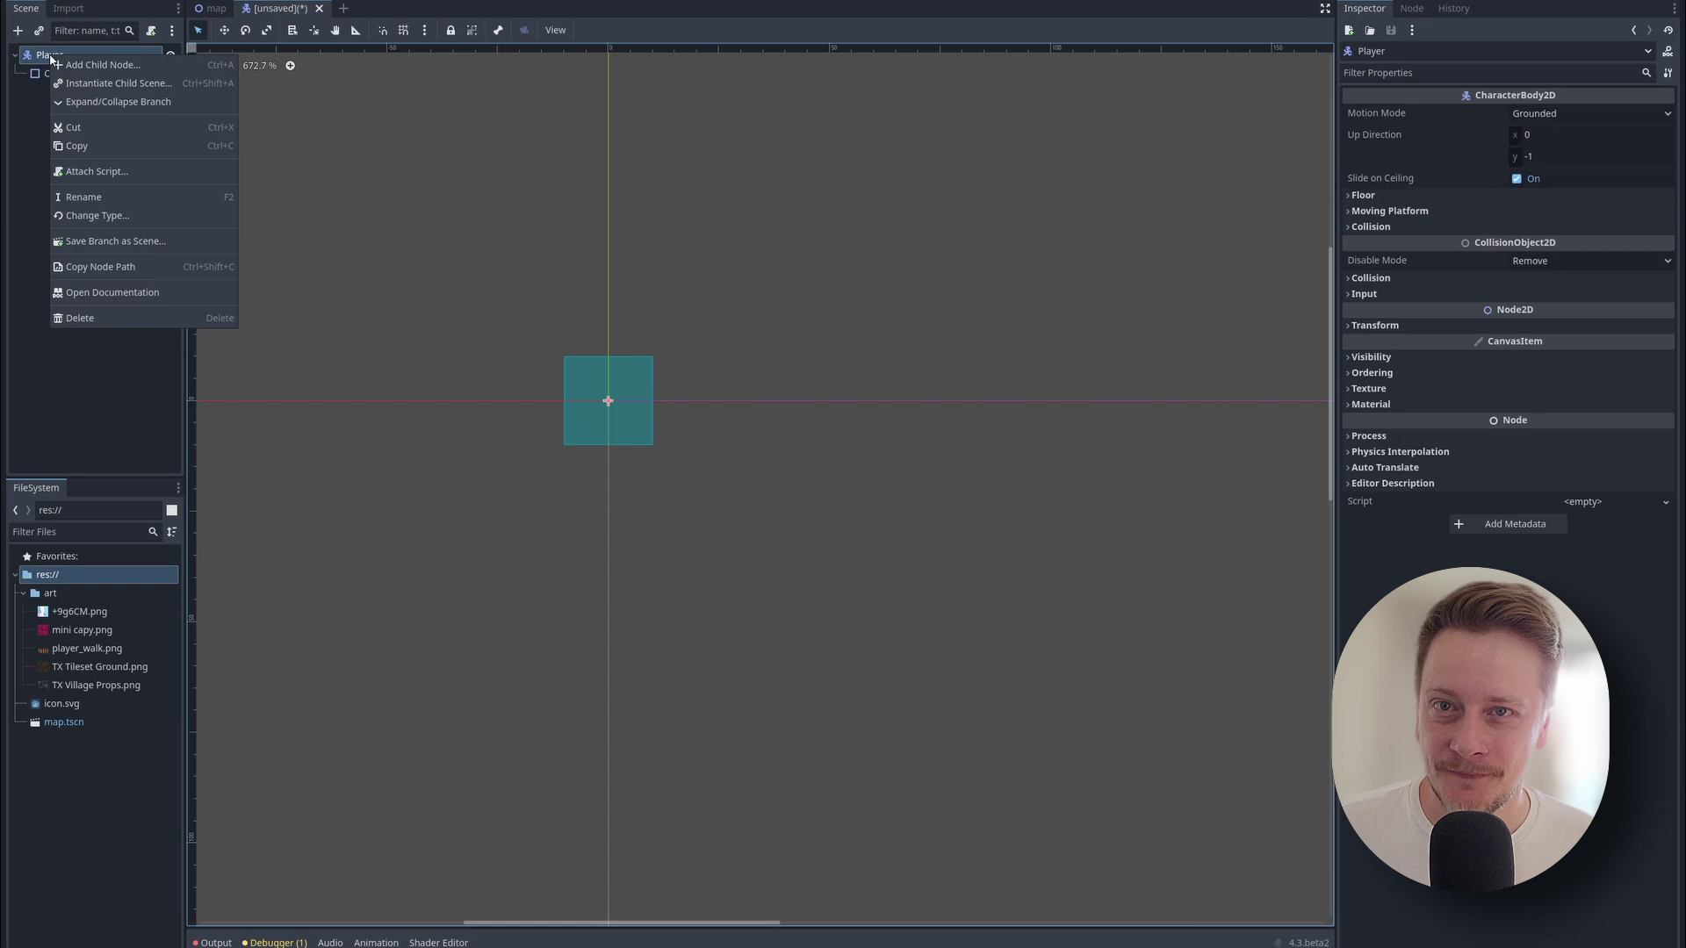
{"action": "left_click", "coordinate": [97, 65]}
{"action": "type", "text": "spri"}
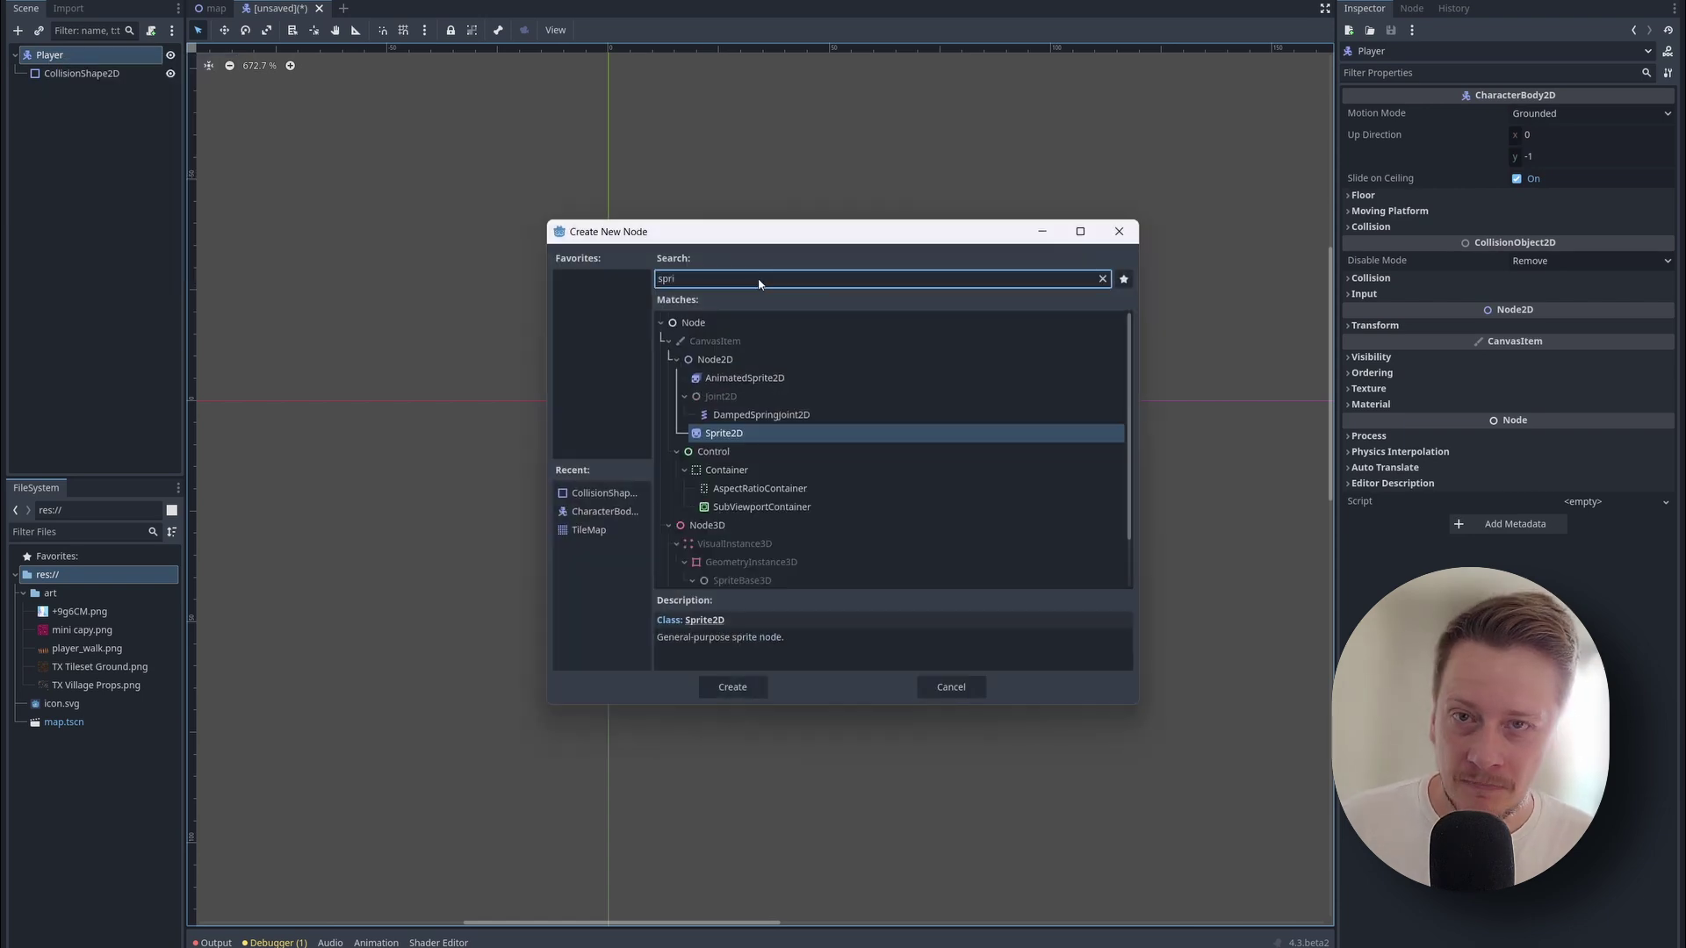
{"action": "type", "text": "te"}
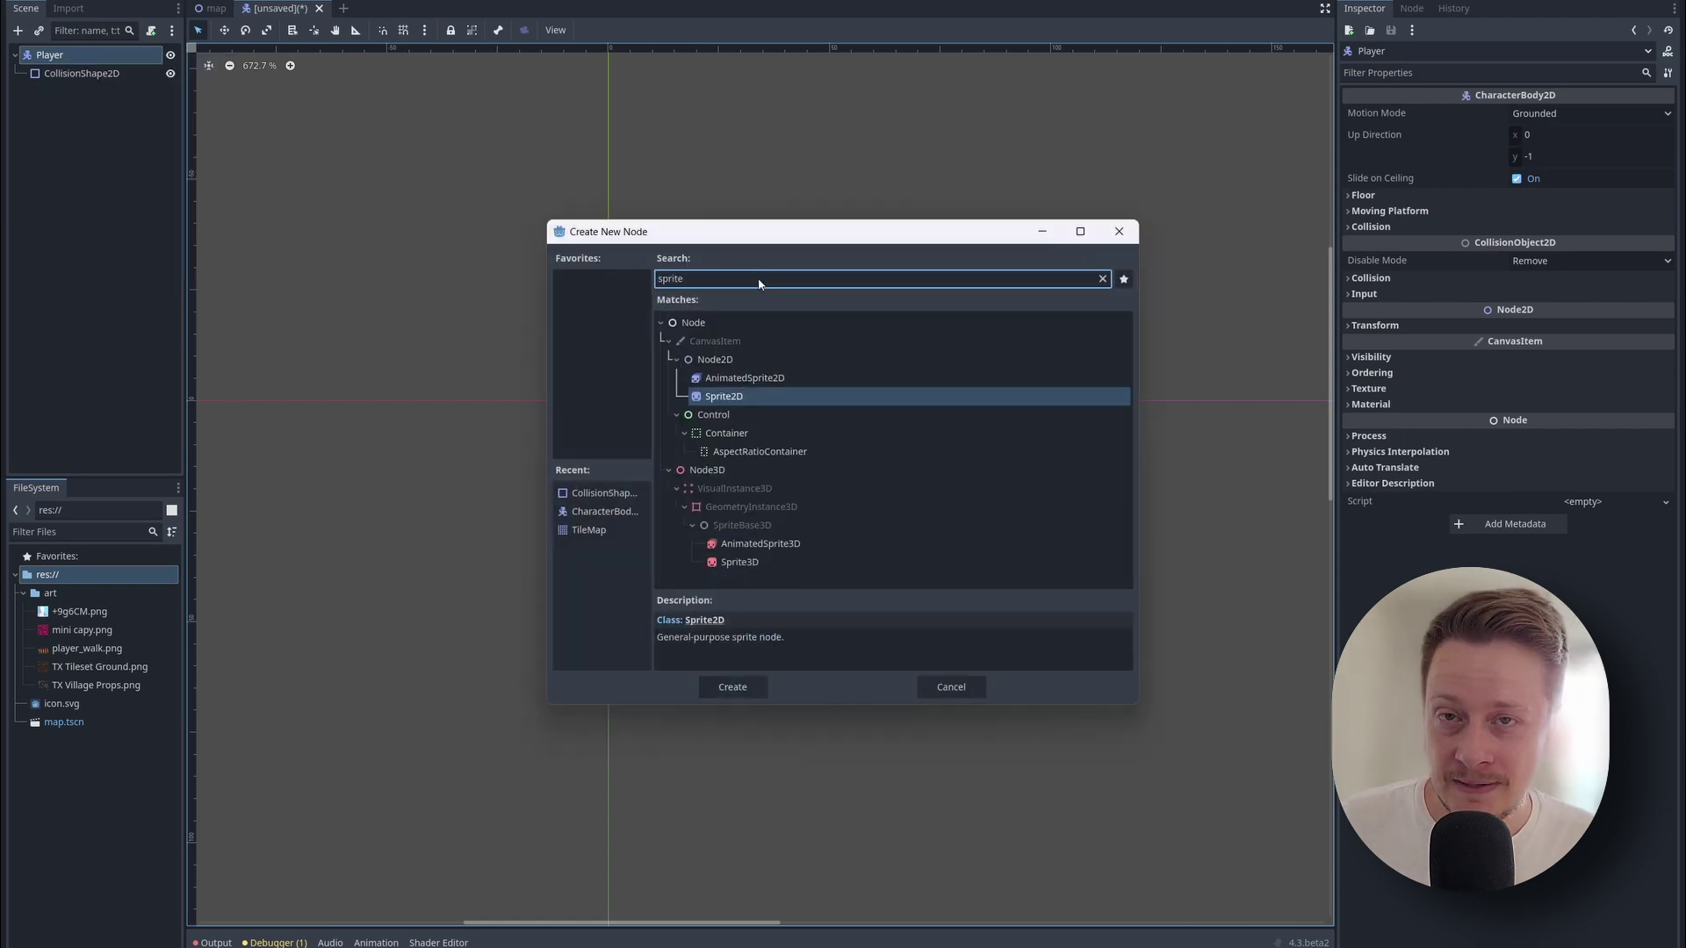
{"action": "left_click", "coordinate": [745, 377]}
{"action": "left_click", "coordinate": [732, 687]}
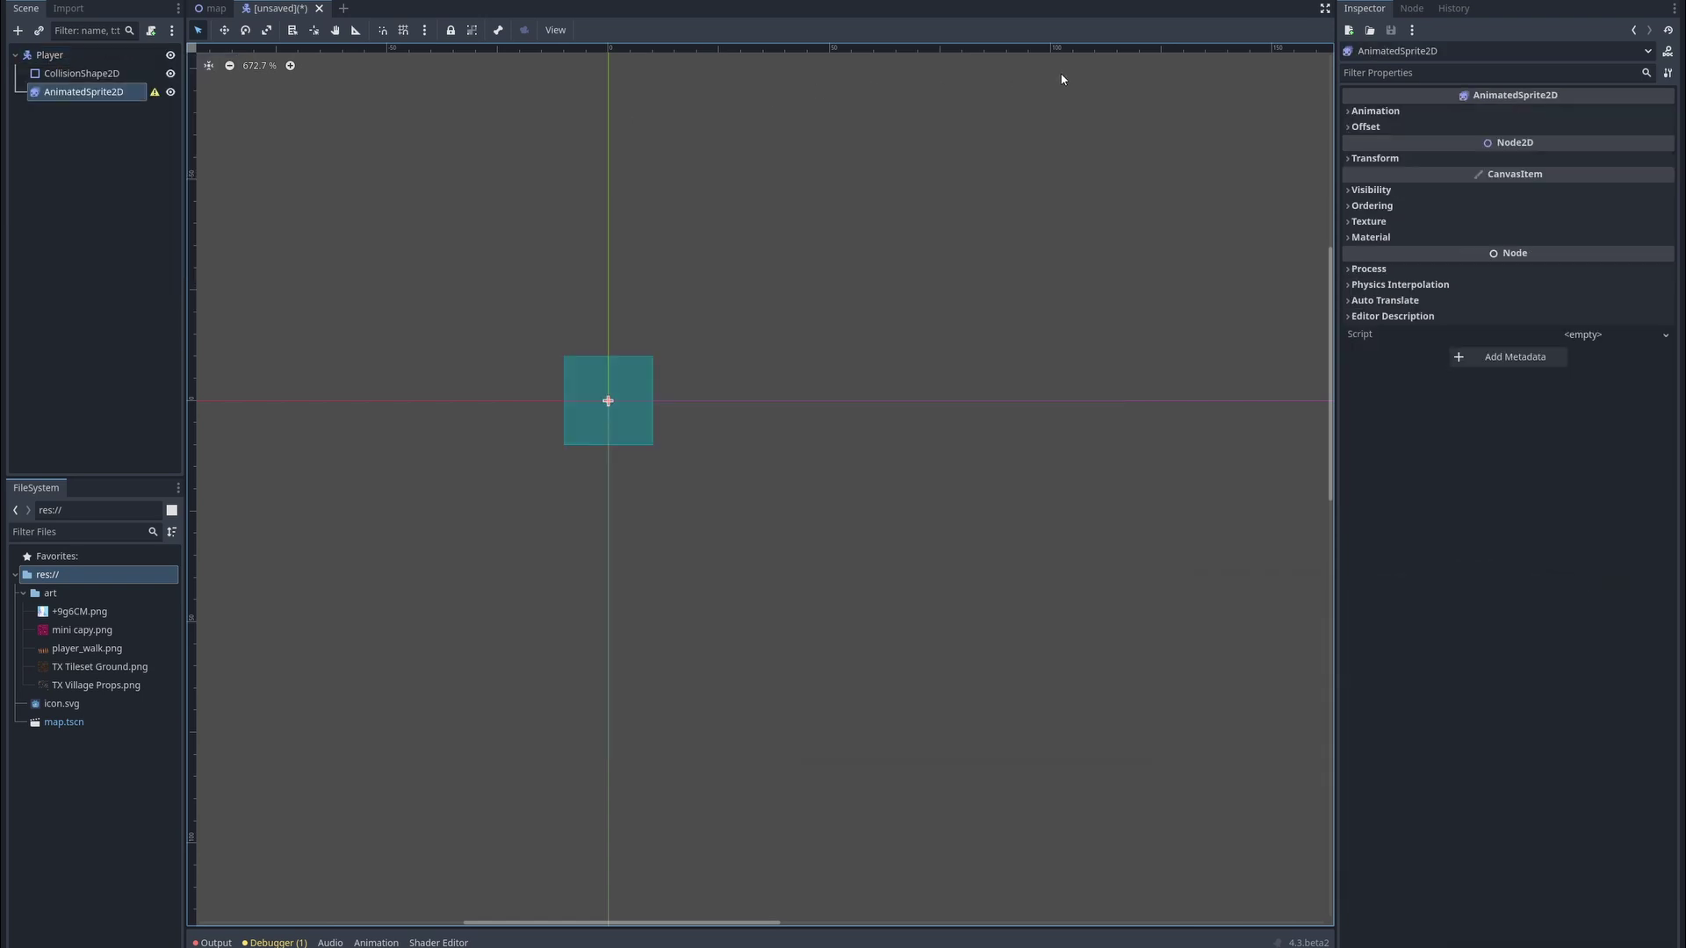
Give the sprite new SpriteFrames and name its animation idle.
{"action": "left_click", "coordinate": [1341, 107]}
{"action": "left_click", "coordinate": [1639, 128]}
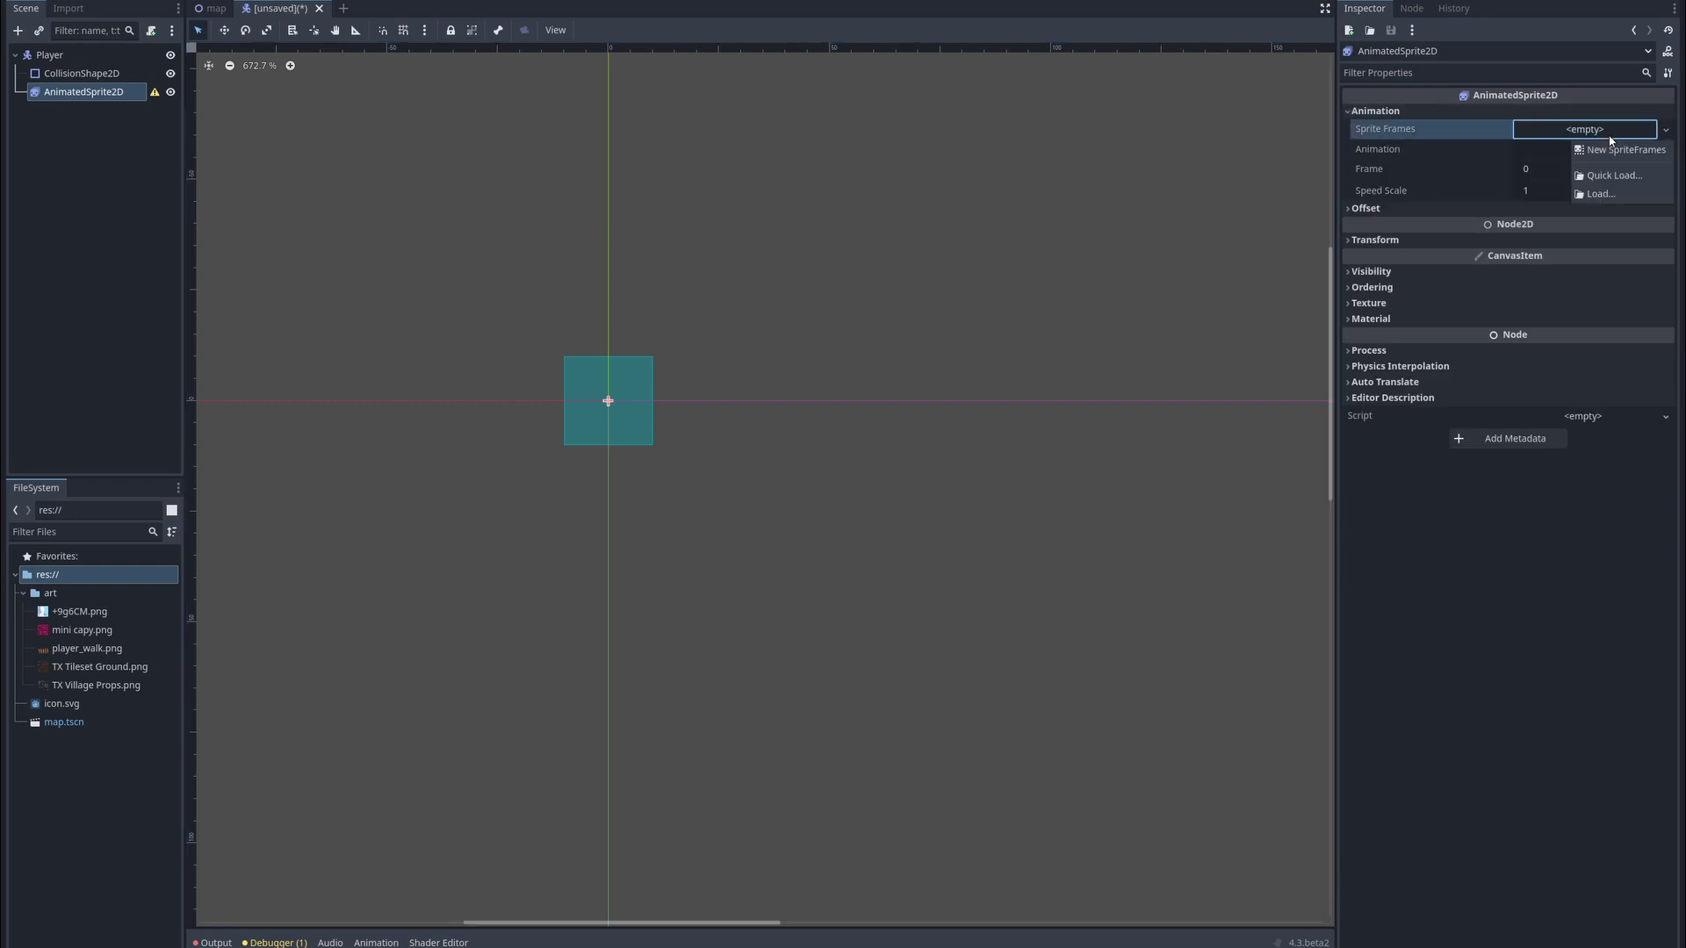
{"action": "left_click", "coordinate": [1616, 151]}
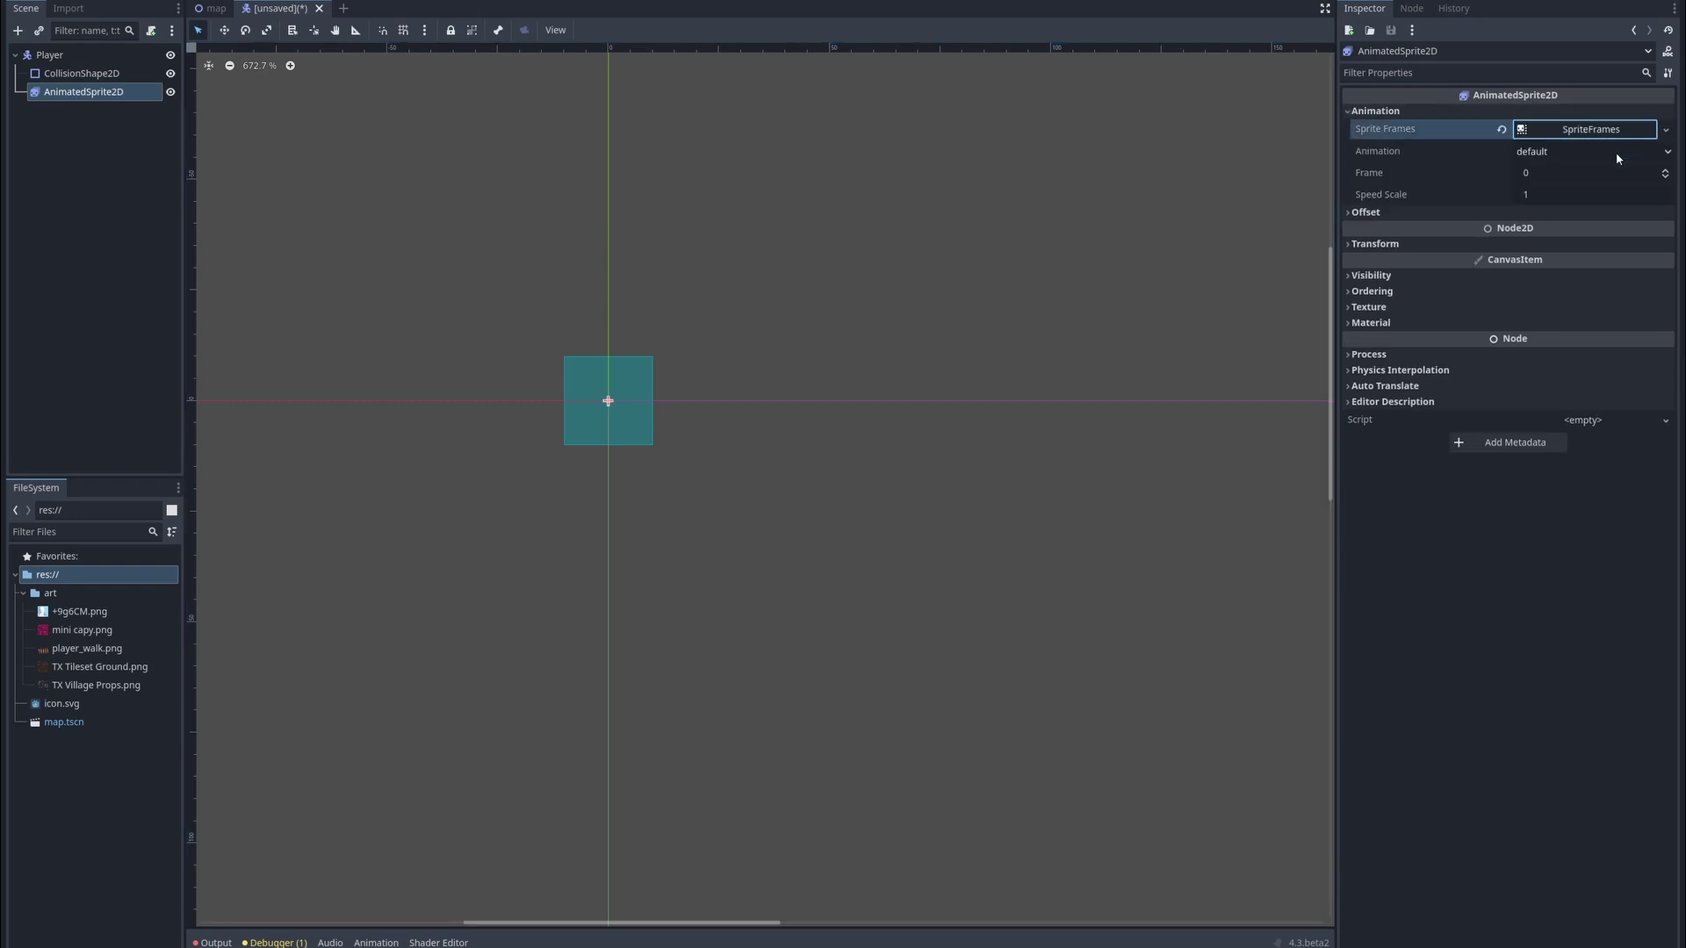
{"action": "left_click", "coordinate": [1592, 129]}
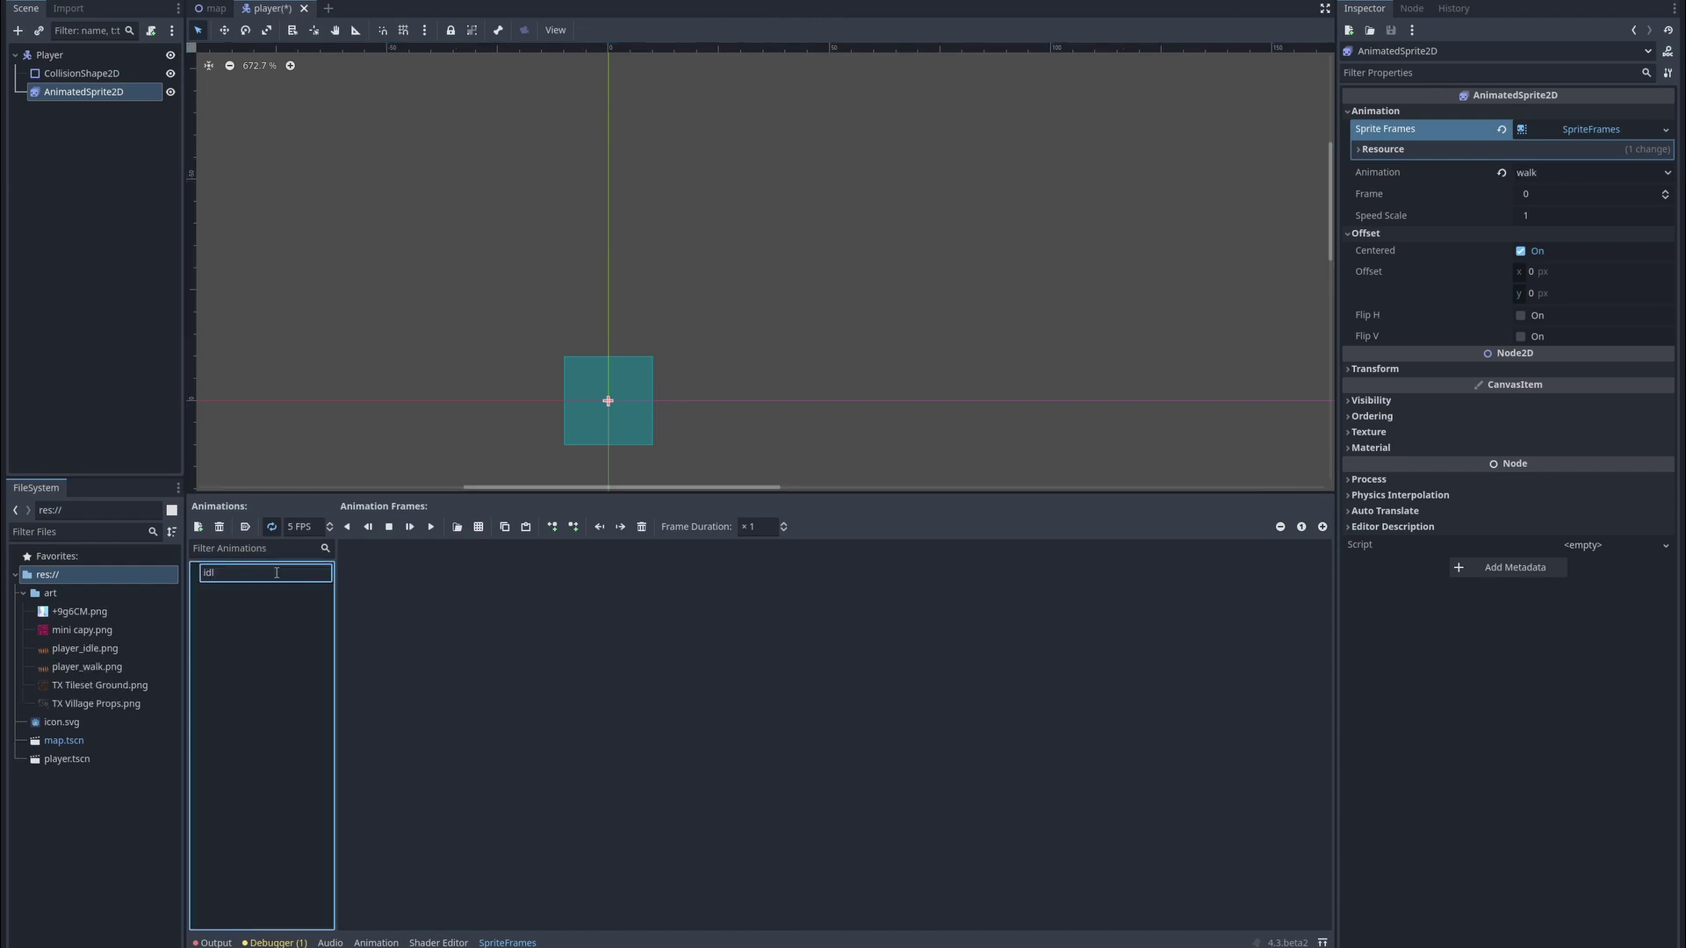
{"action": "key", "text": "Return"}
Load player_idle.png from the art folder as a sprite sheet and zoom its preview.
{"action": "left_click", "coordinate": [85, 648]}
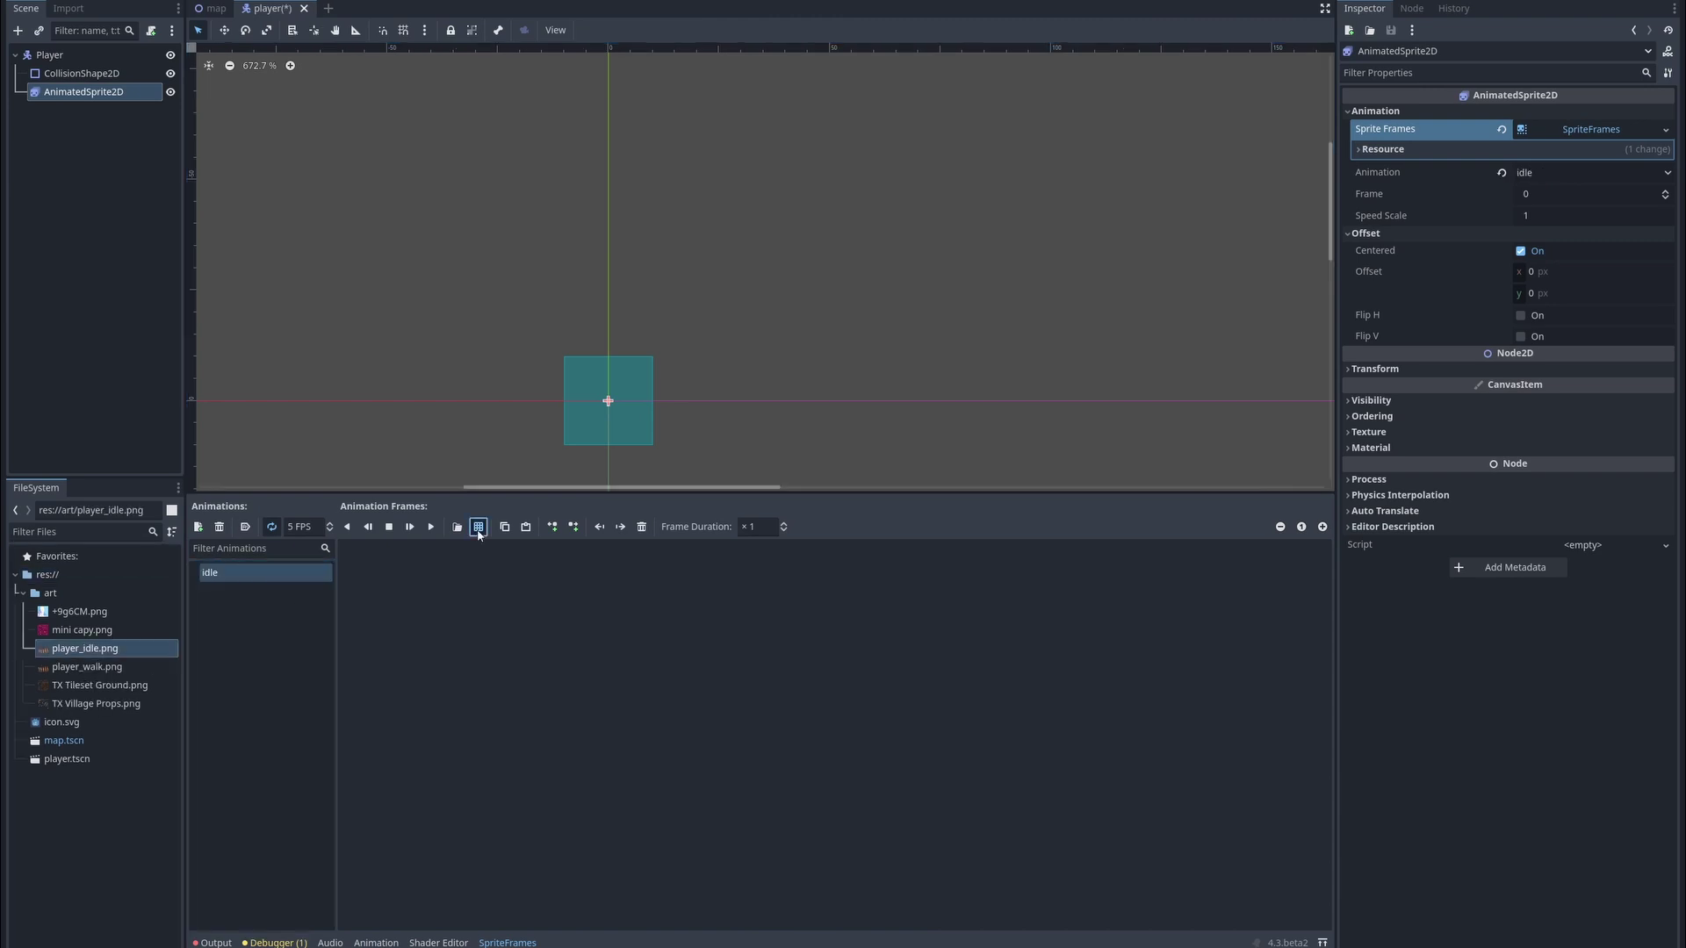
{"action": "left_click", "coordinate": [478, 527]}
{"action": "double_click", "coordinate": [633, 338]}
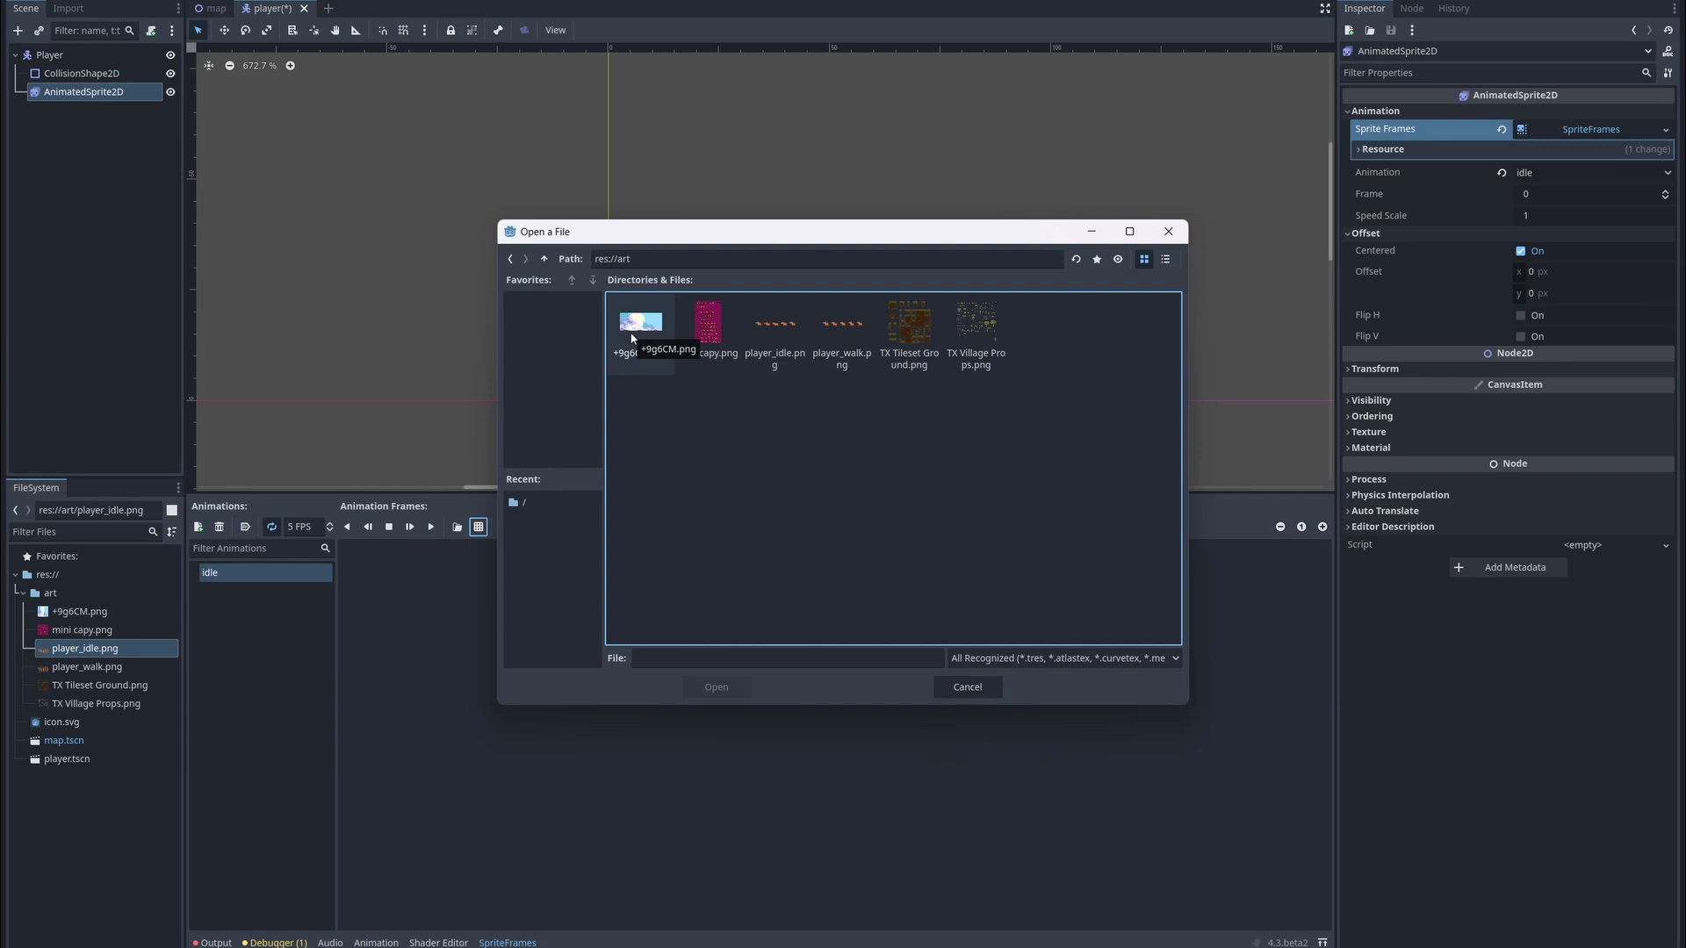
{"action": "double_click", "coordinate": [771, 356]}
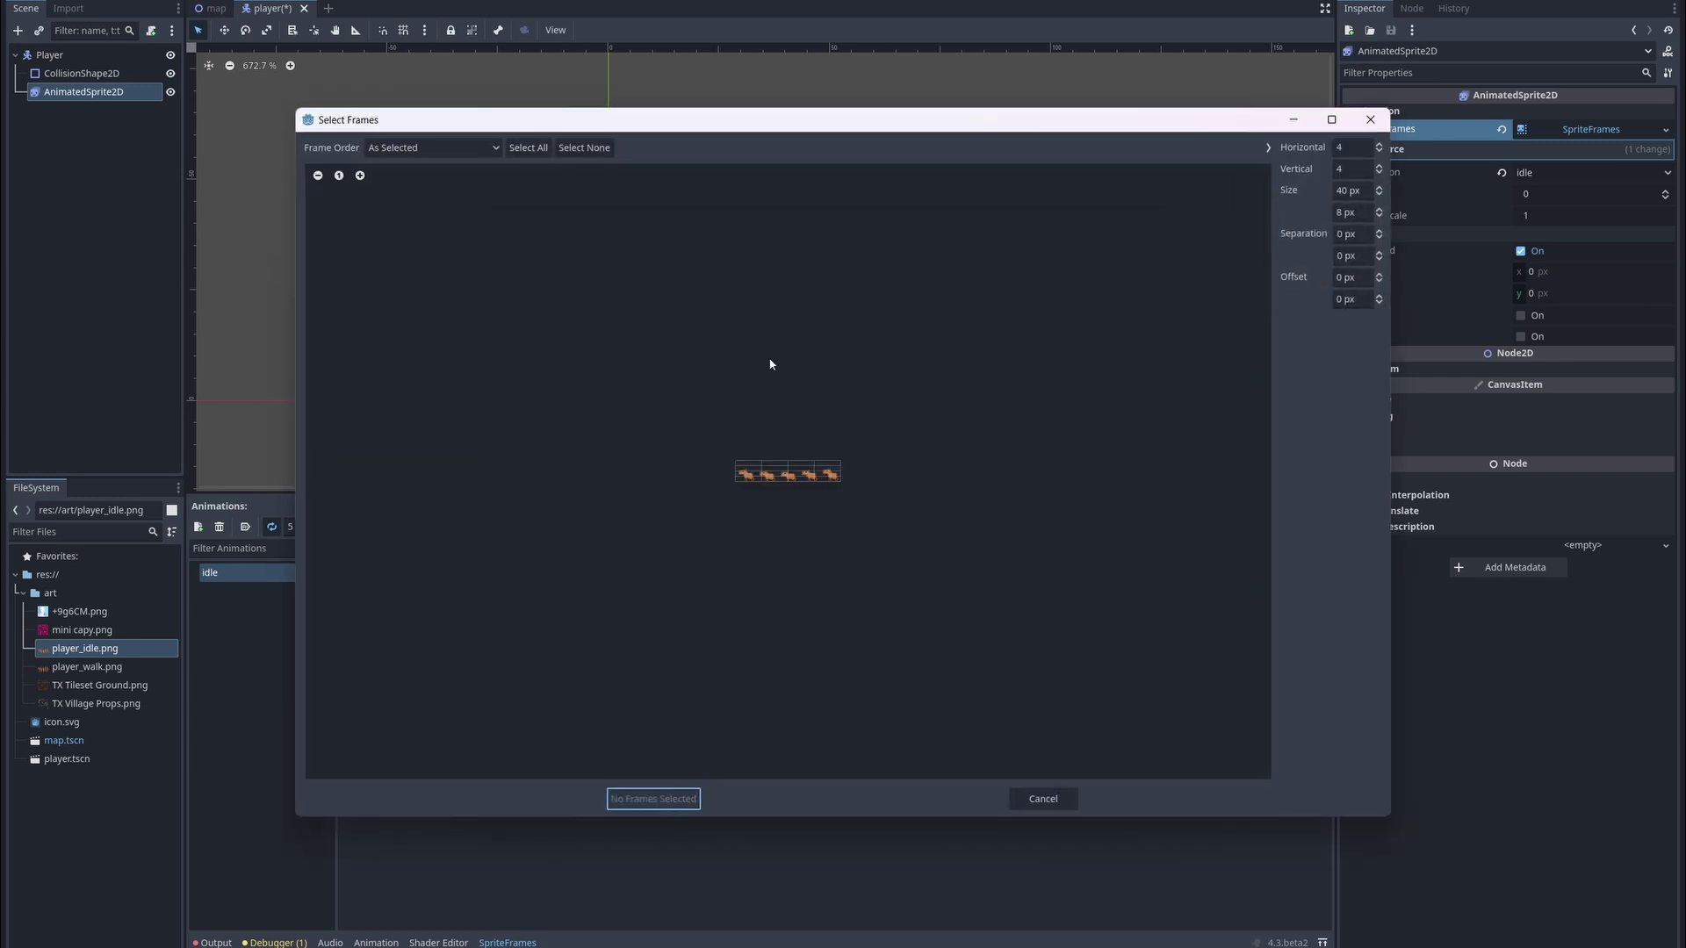
{"action": "left_click", "coordinate": [359, 176]}
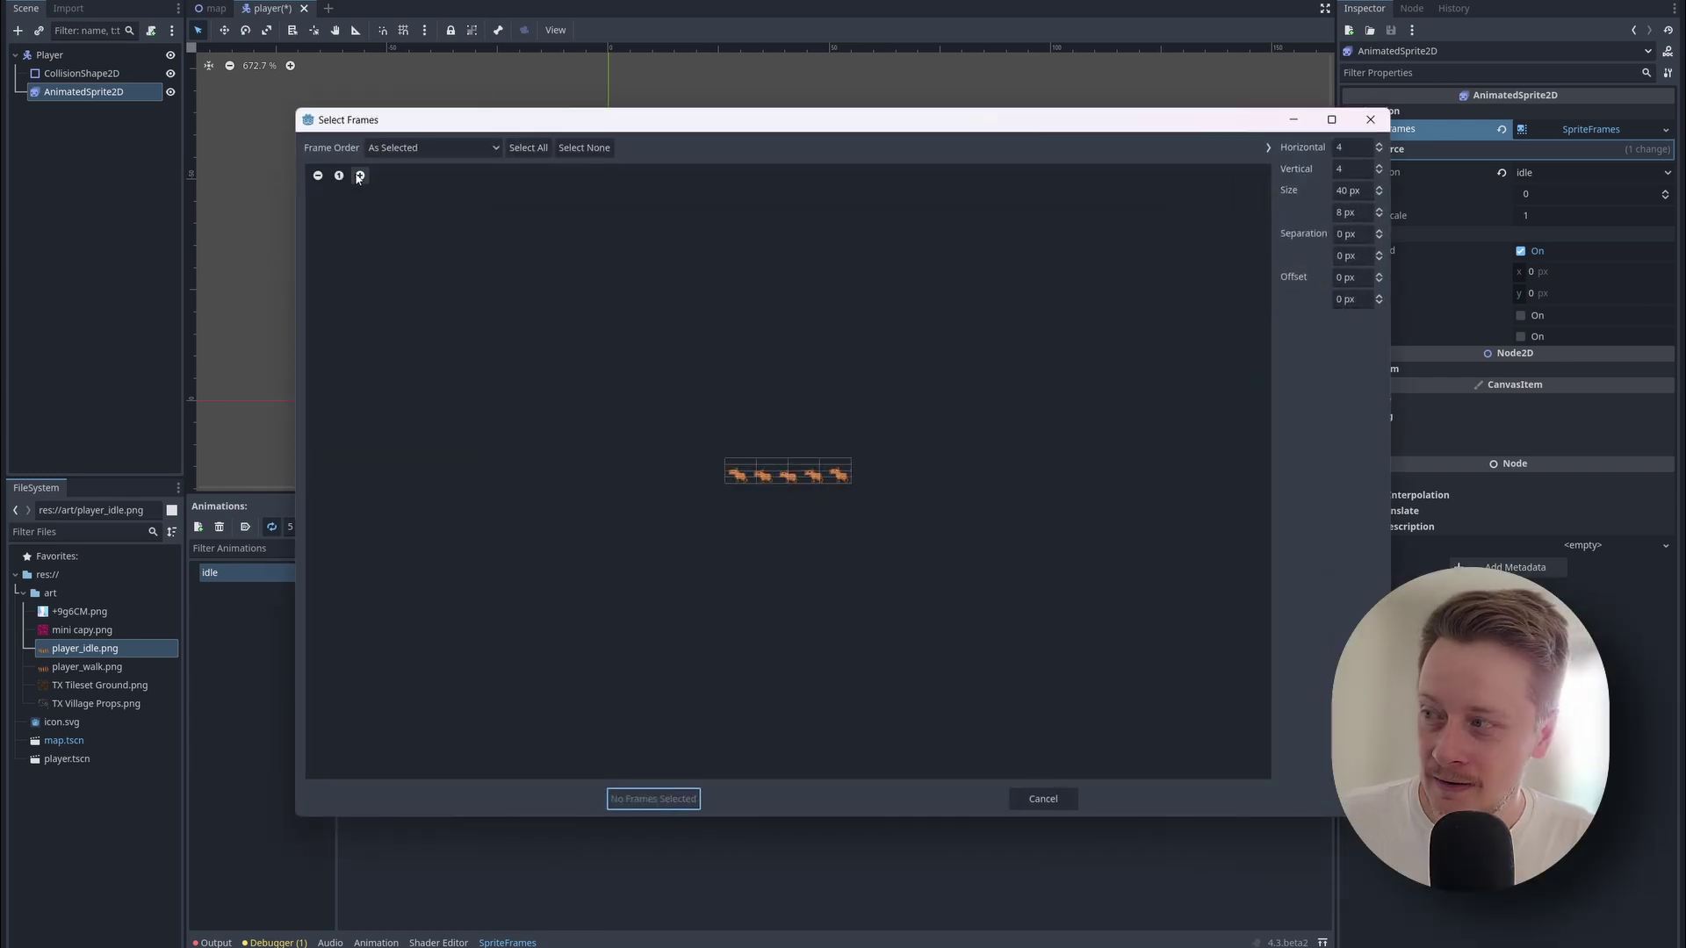
{"action": "left_click", "coordinate": [359, 176]}
{"action": "left_click", "coordinate": [360, 176]}
{"action": "left_click", "coordinate": [359, 175]}
{"action": "scroll", "coordinate": [736, 429], "scroll_direction": "up", "scroll_amount": 7, "text": "ctrl"}
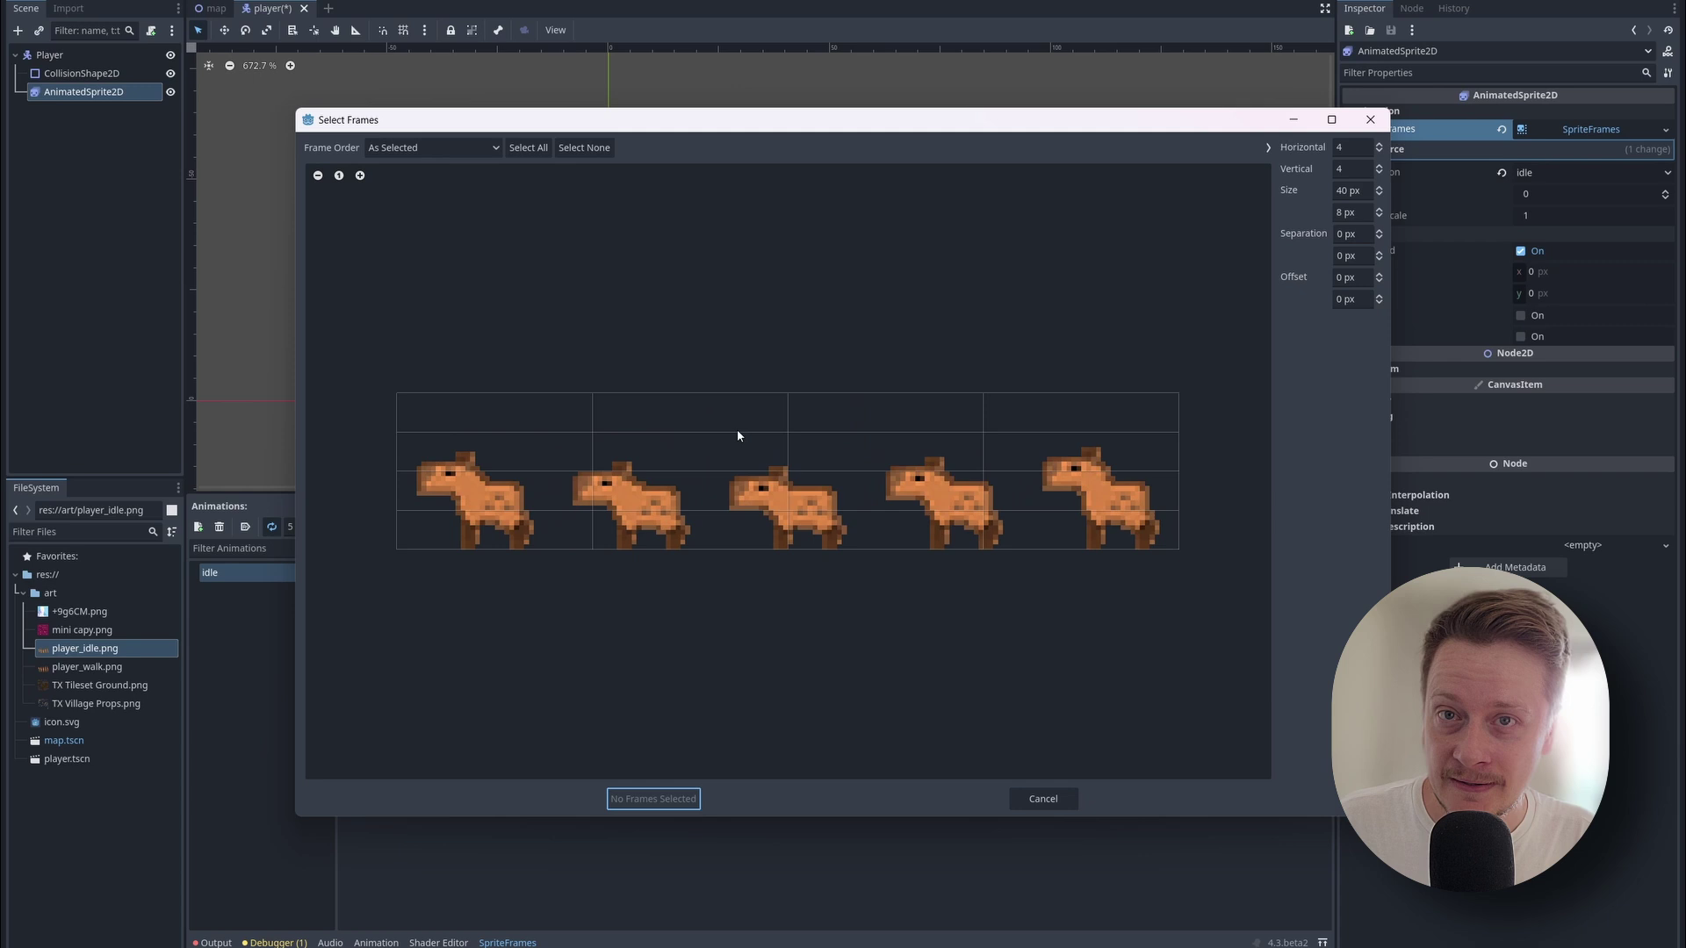
Slice the sheet into a 5×1 grid and add all five frames to idle.
{"action": "left_click", "coordinate": [1351, 148]}
{"action": "type", "text": "1"}
{"action": "left_click", "coordinate": [1346, 170]}
{"action": "type", "text": "1"}
{"action": "left_click", "coordinate": [1356, 148]}
{"action": "type", "text": "5"}
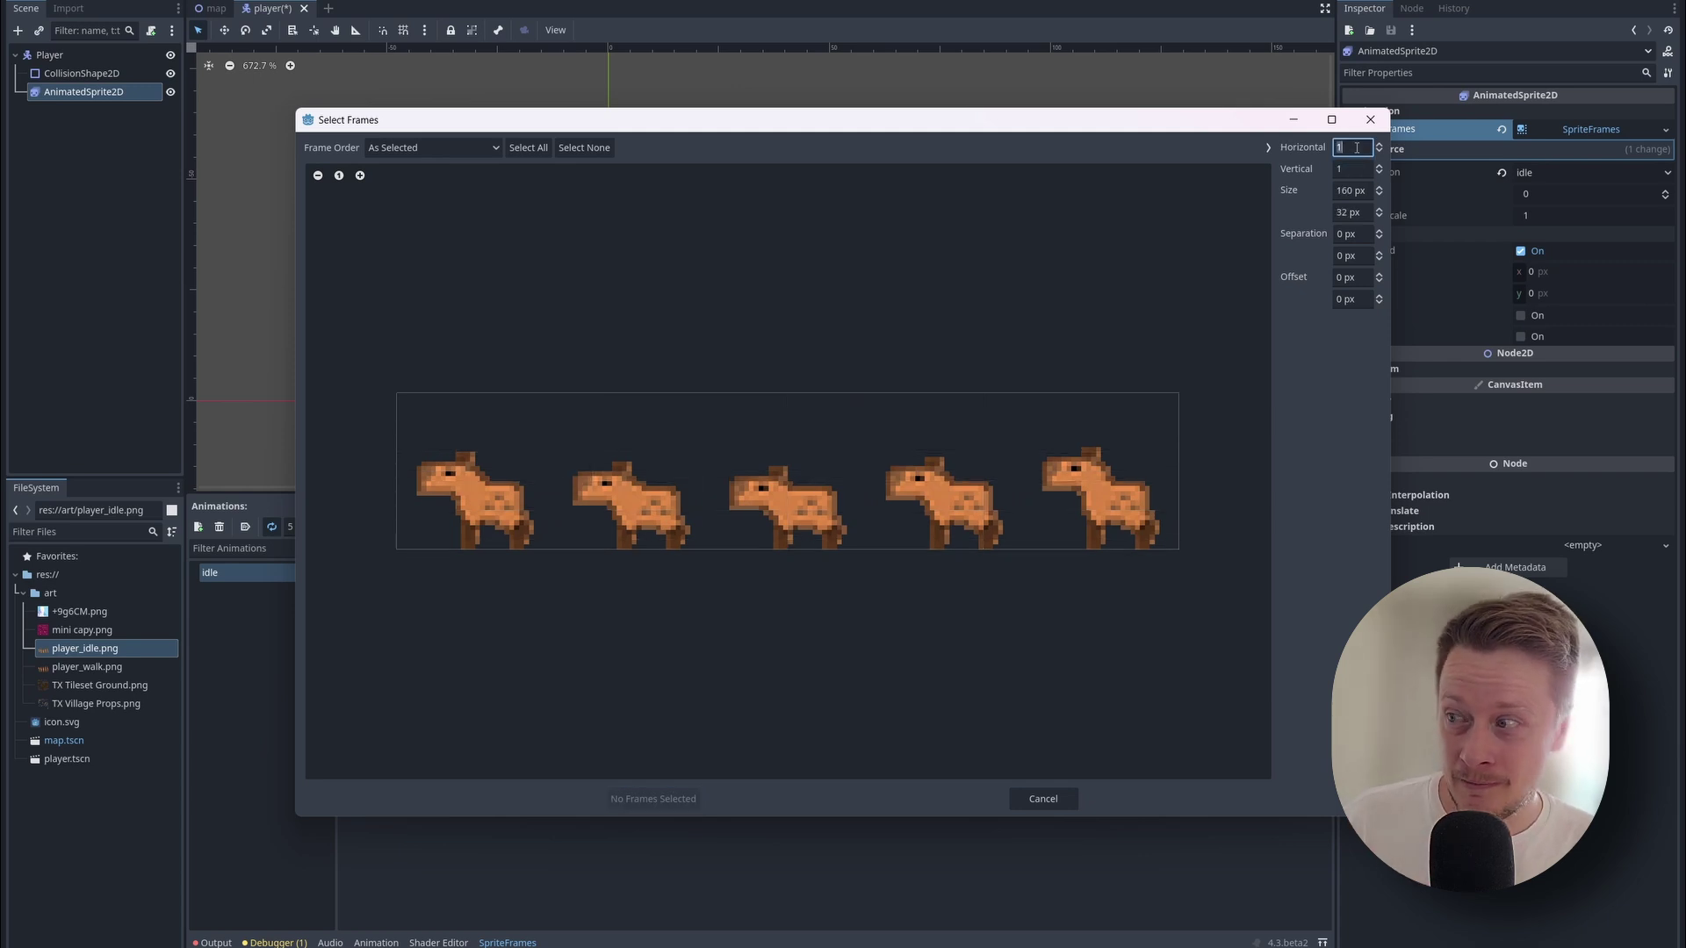
{"action": "key", "text": "Tab"}
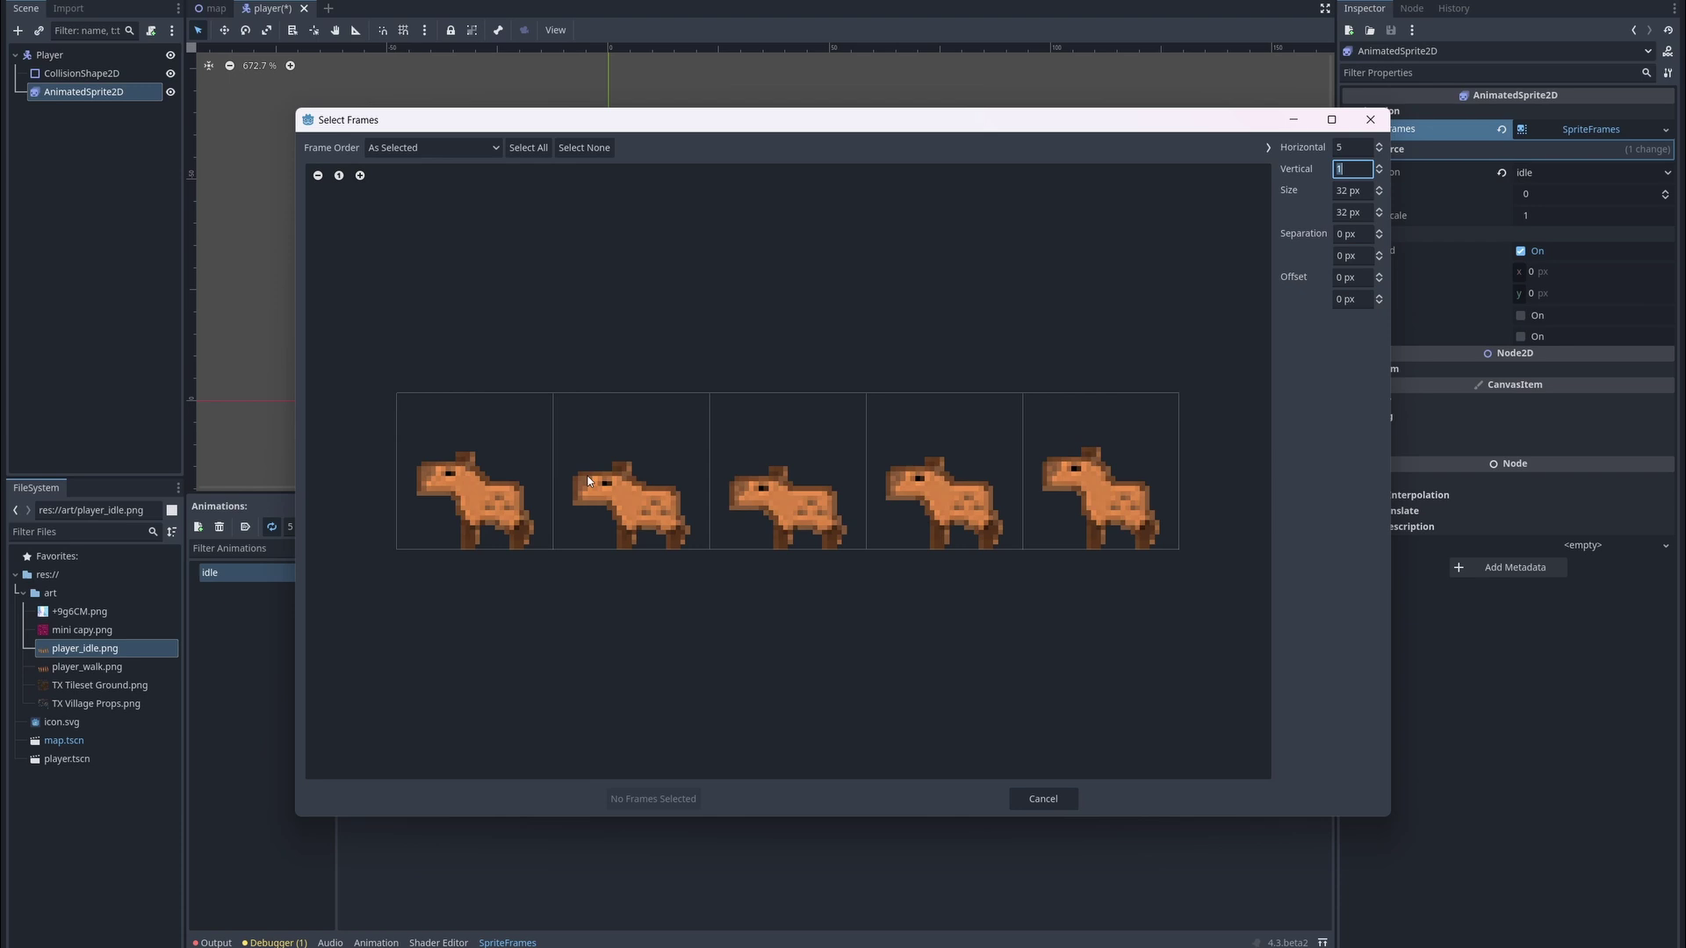
{"action": "left_click_drag", "start_coordinate": [514, 492], "coordinate": [1050, 503]}
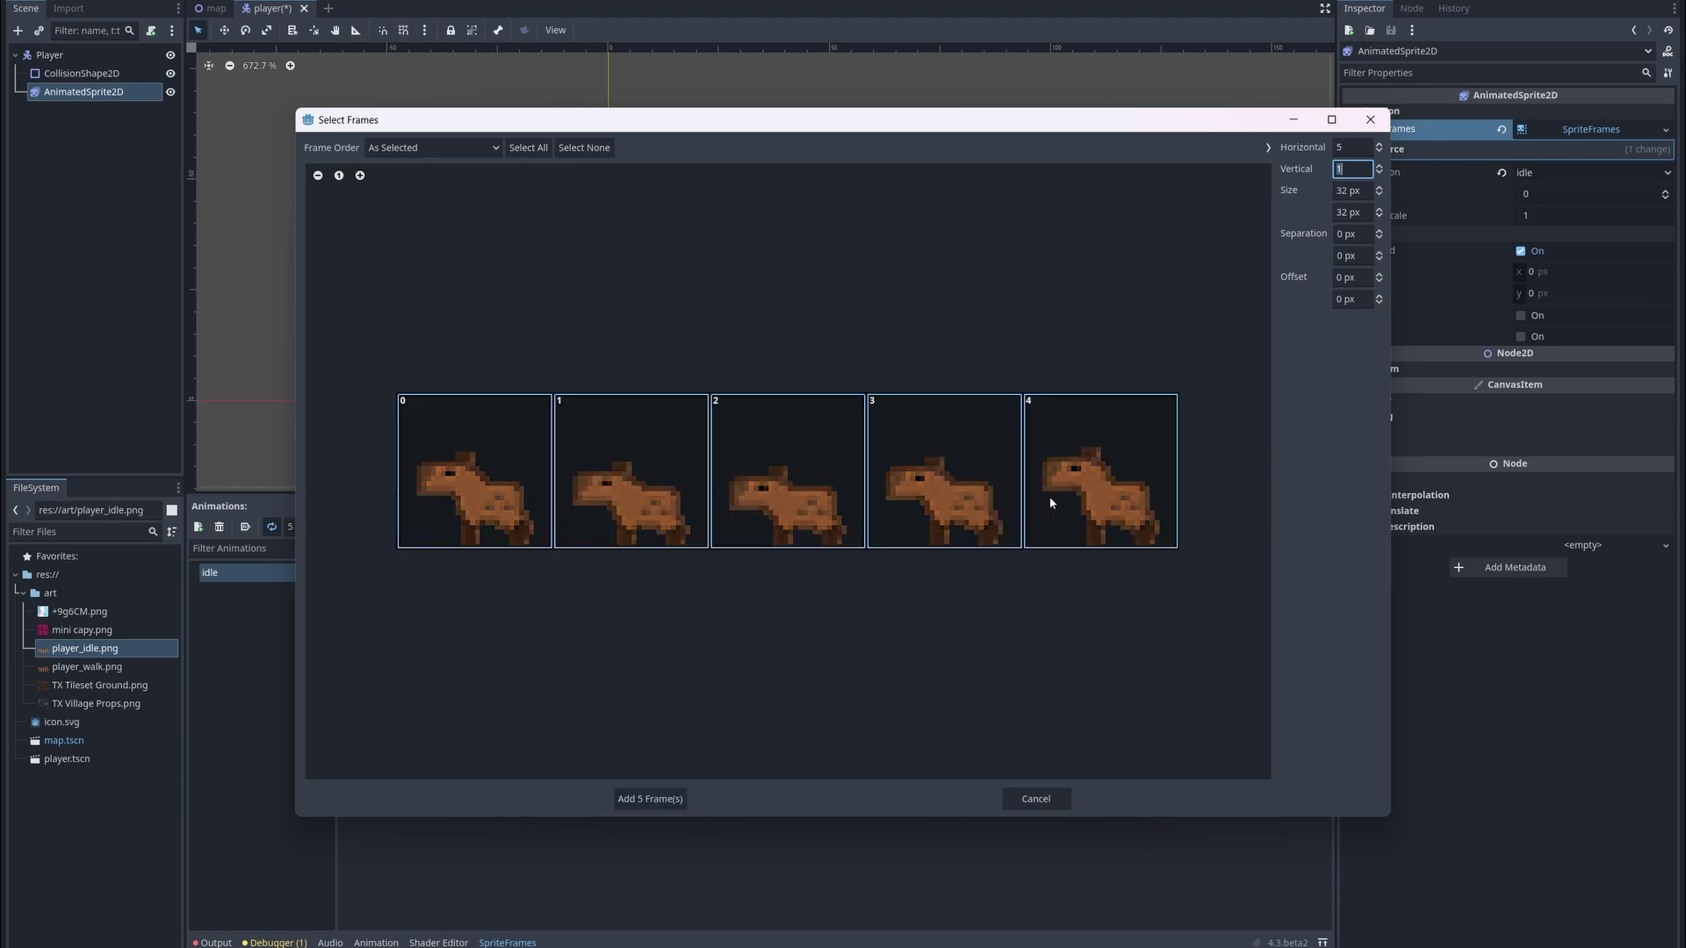
{"action": "left_click", "coordinate": [650, 799]}
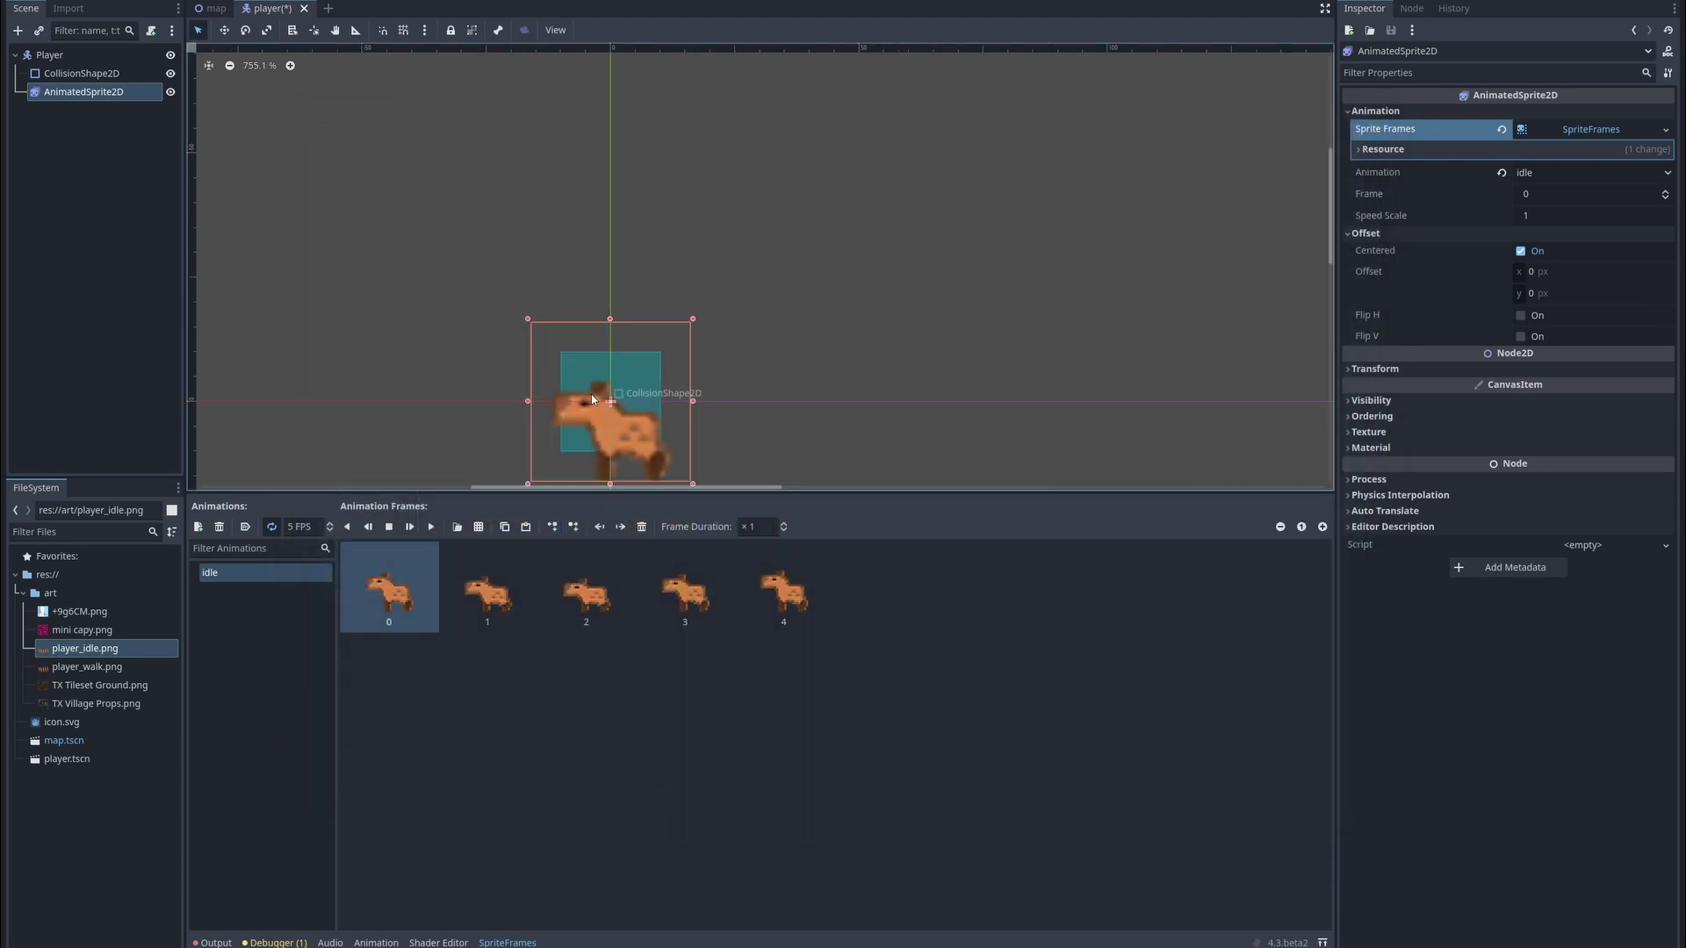
Move the capybara sprite up 10 px and preview the idle animation.
{"action": "scroll", "coordinate": [608, 409], "scroll_direction": "up", "scroll_amount": 5}
{"action": "scroll", "coordinate": [623, 329], "scroll_direction": "up", "scroll_amount": 2}
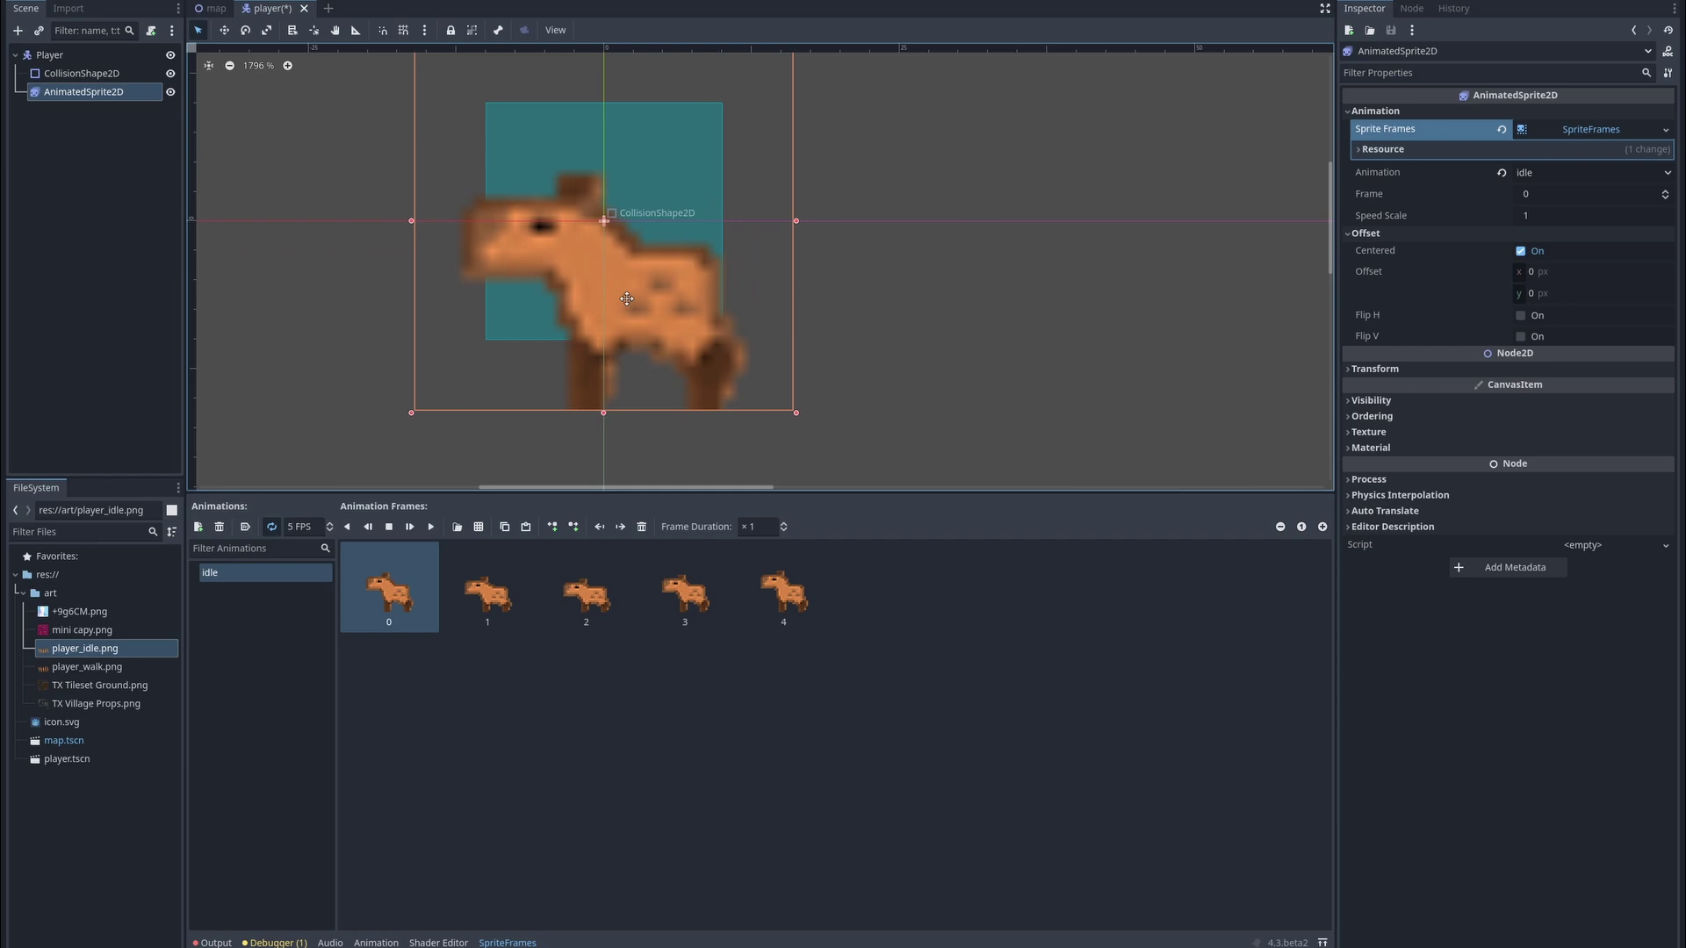
{"action": "left_click_drag", "start_coordinate": [625, 332], "coordinate": [661, 223]}
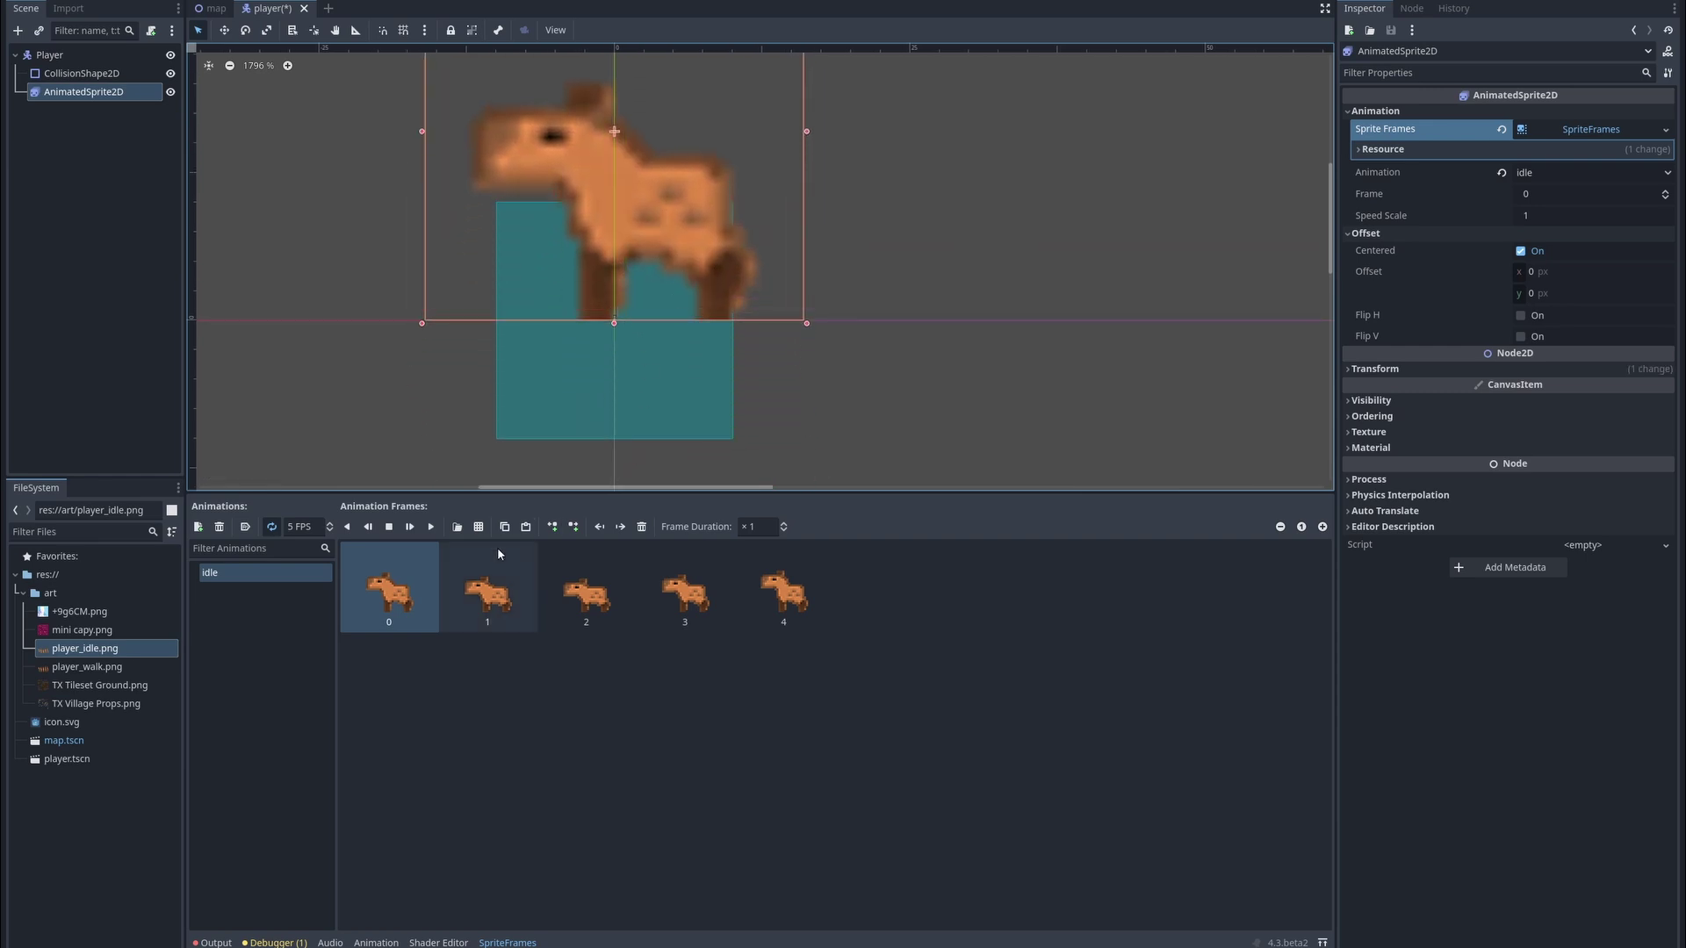
{"action": "left_click", "coordinate": [432, 527]}
{"action": "scroll", "coordinate": [720, 355], "scroll_direction": "down", "scroll_amount": 1}
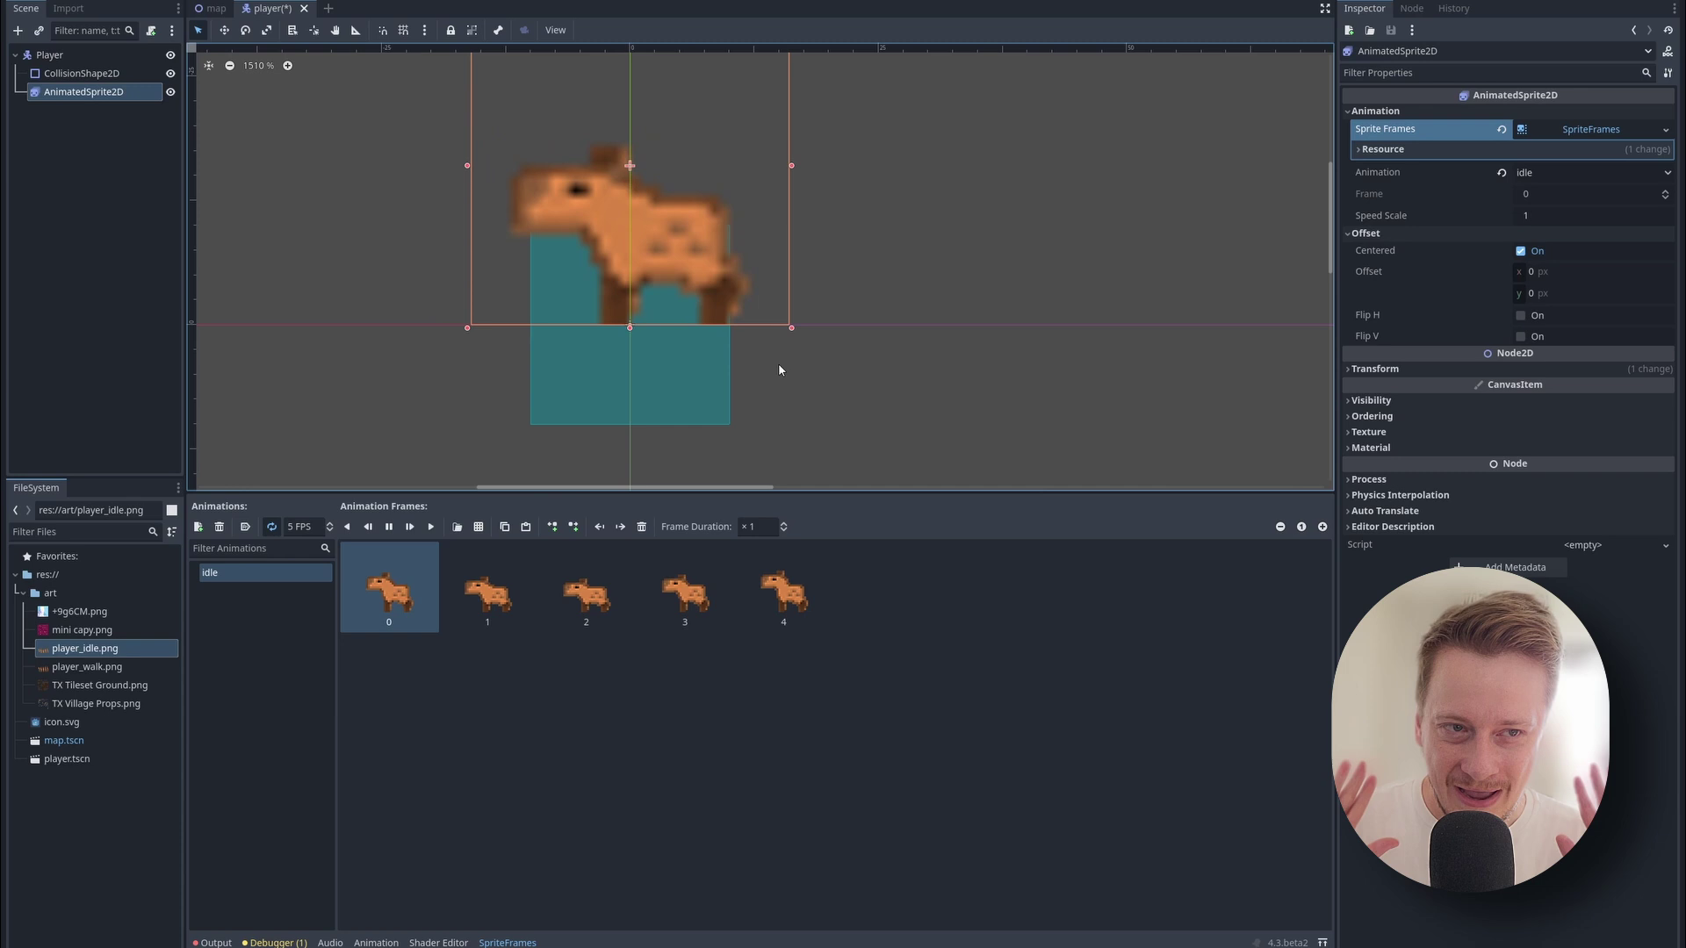
Raise the idle animation speed to 9 FPS.
{"action": "left_click", "coordinate": [330, 525]}
{"action": "left_click", "coordinate": [330, 530]}
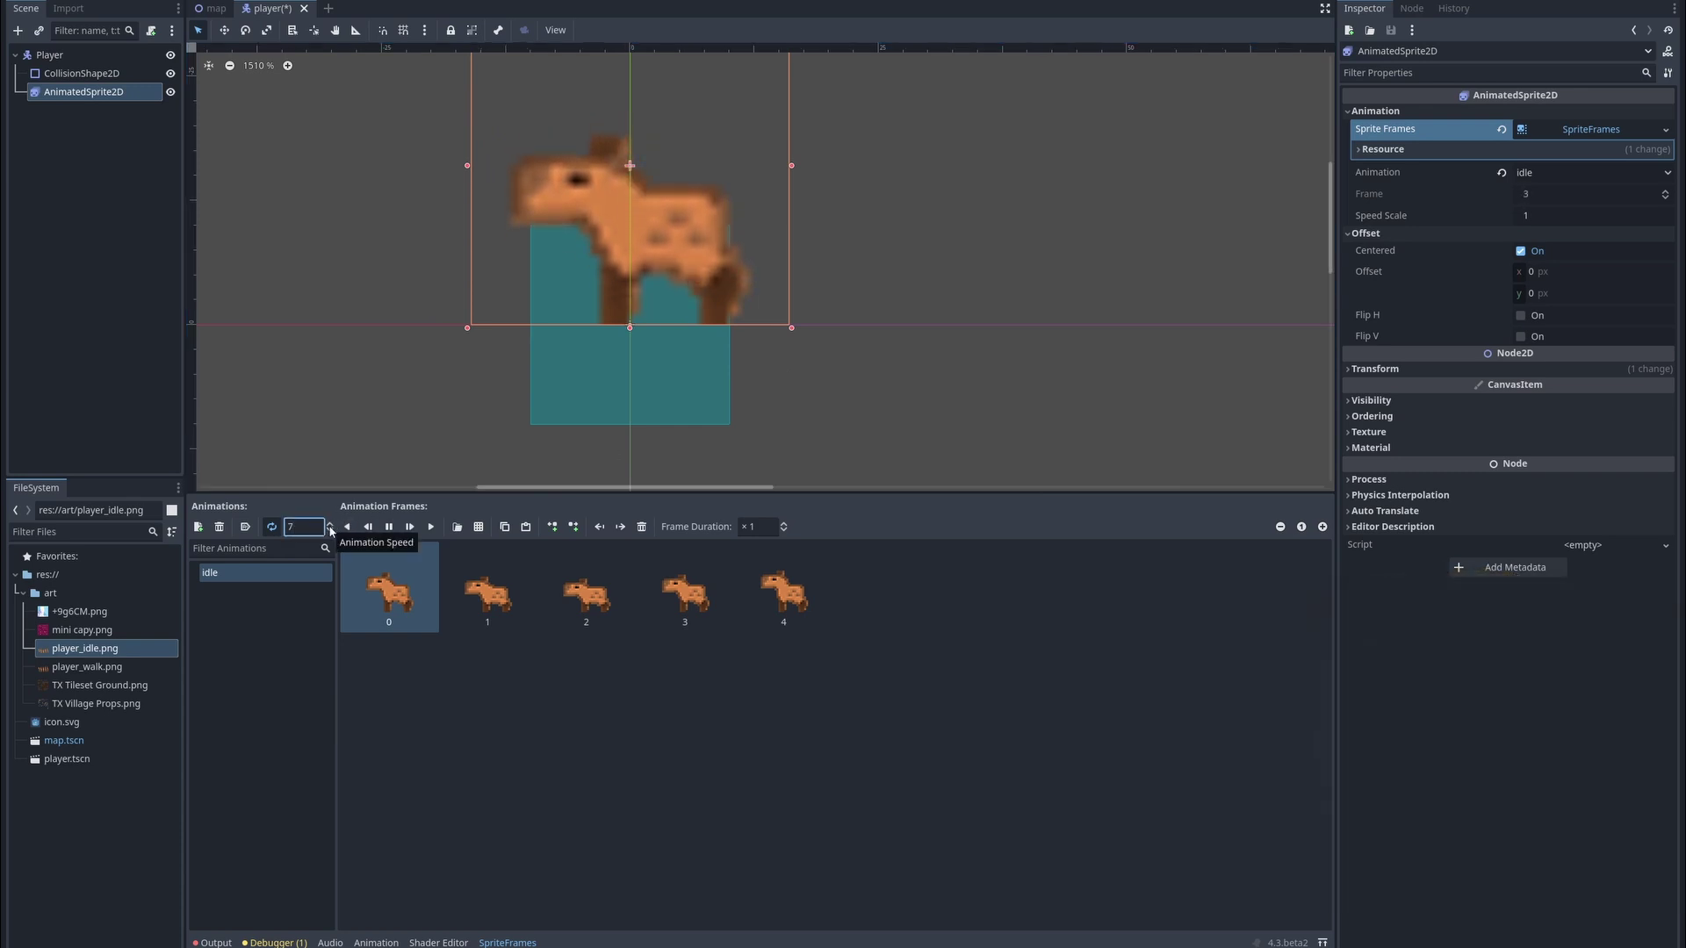
{"action": "left_click", "coordinate": [331, 530]}
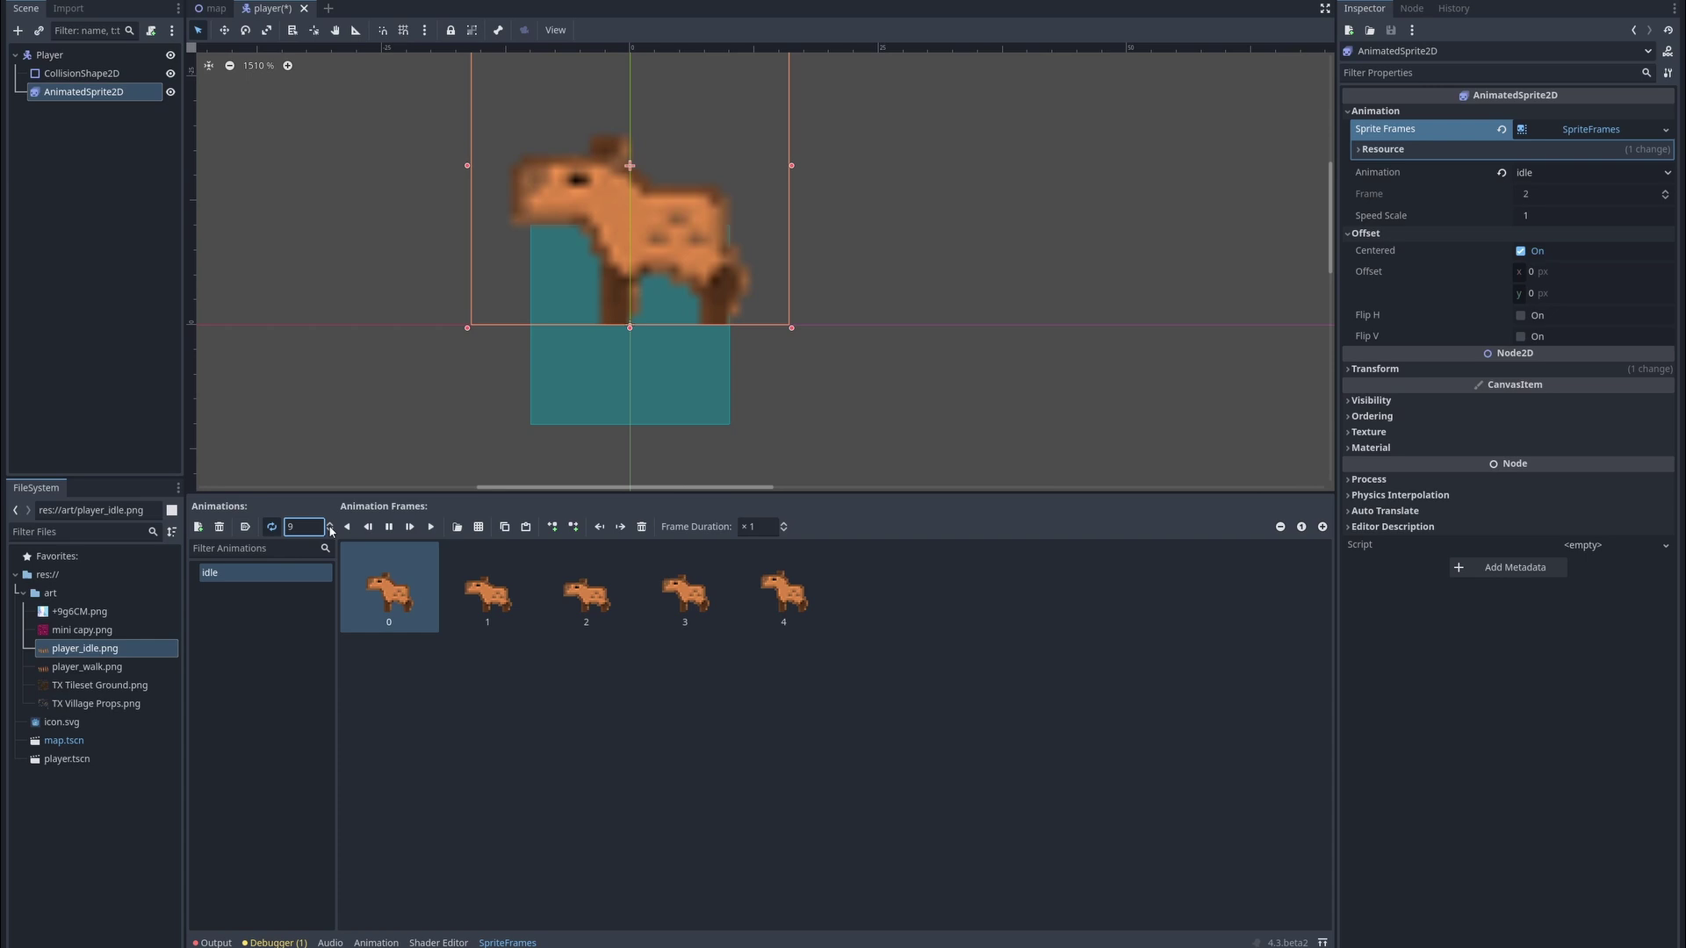
{"action": "left_click", "coordinate": [331, 531]}
Move the collision box up over the capybara's body, save, and return to the map scene.
{"action": "left_click", "coordinate": [628, 404]}
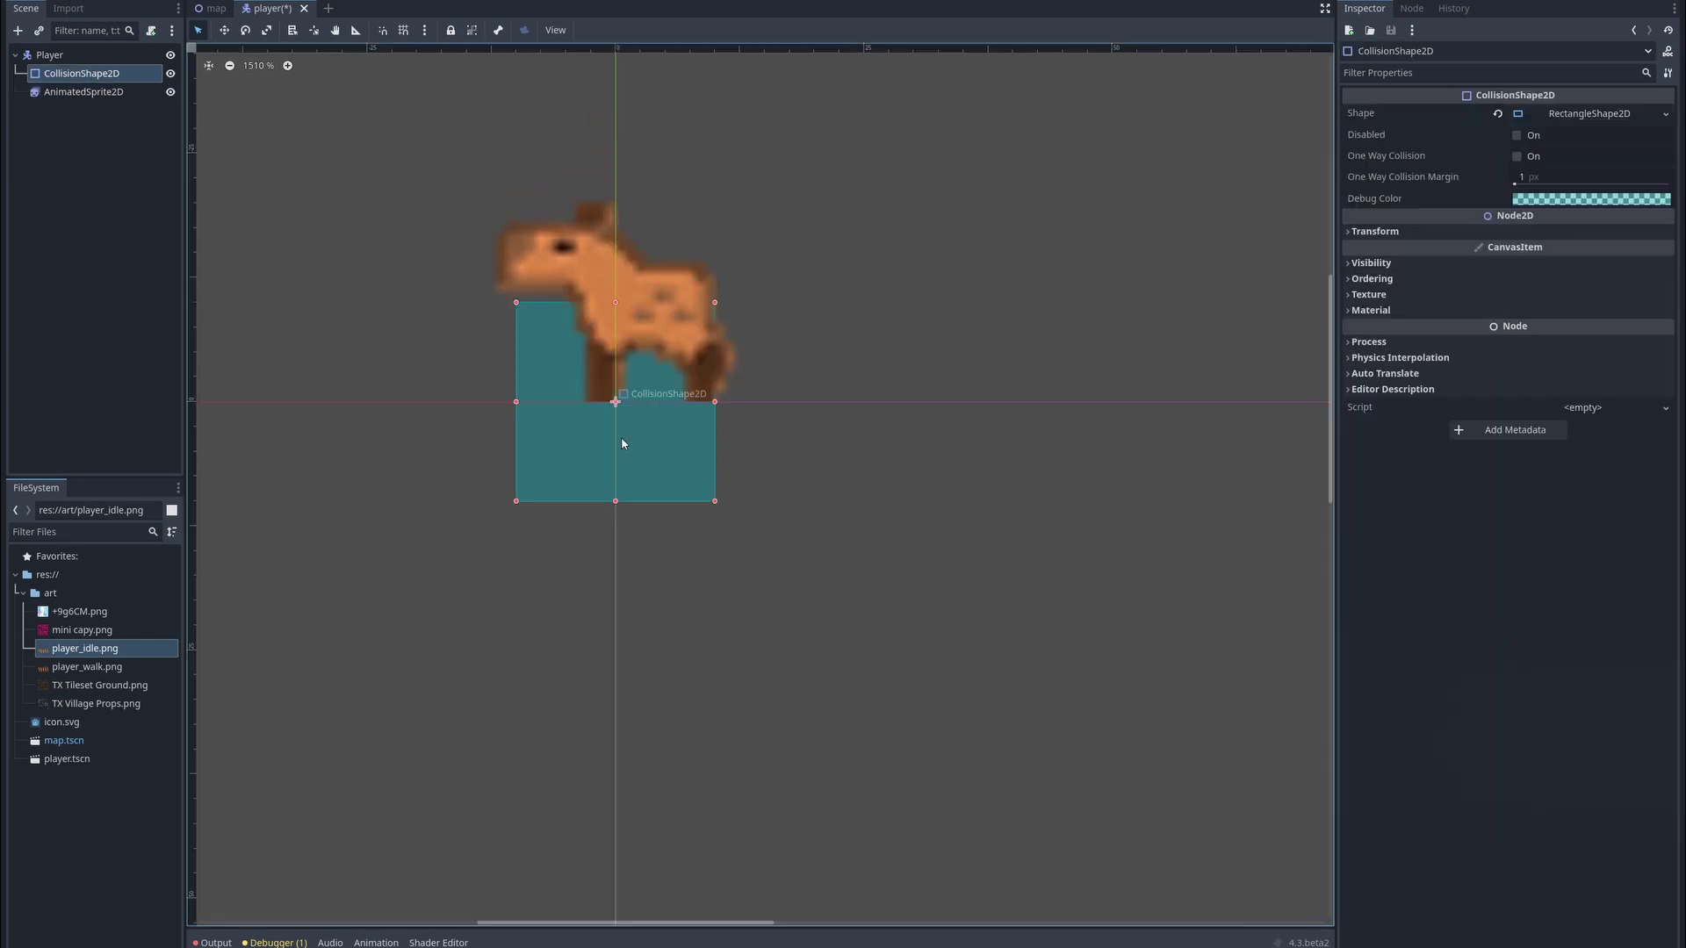
{"action": "left_click_drag", "start_coordinate": [620, 435], "coordinate": [674, 341]}
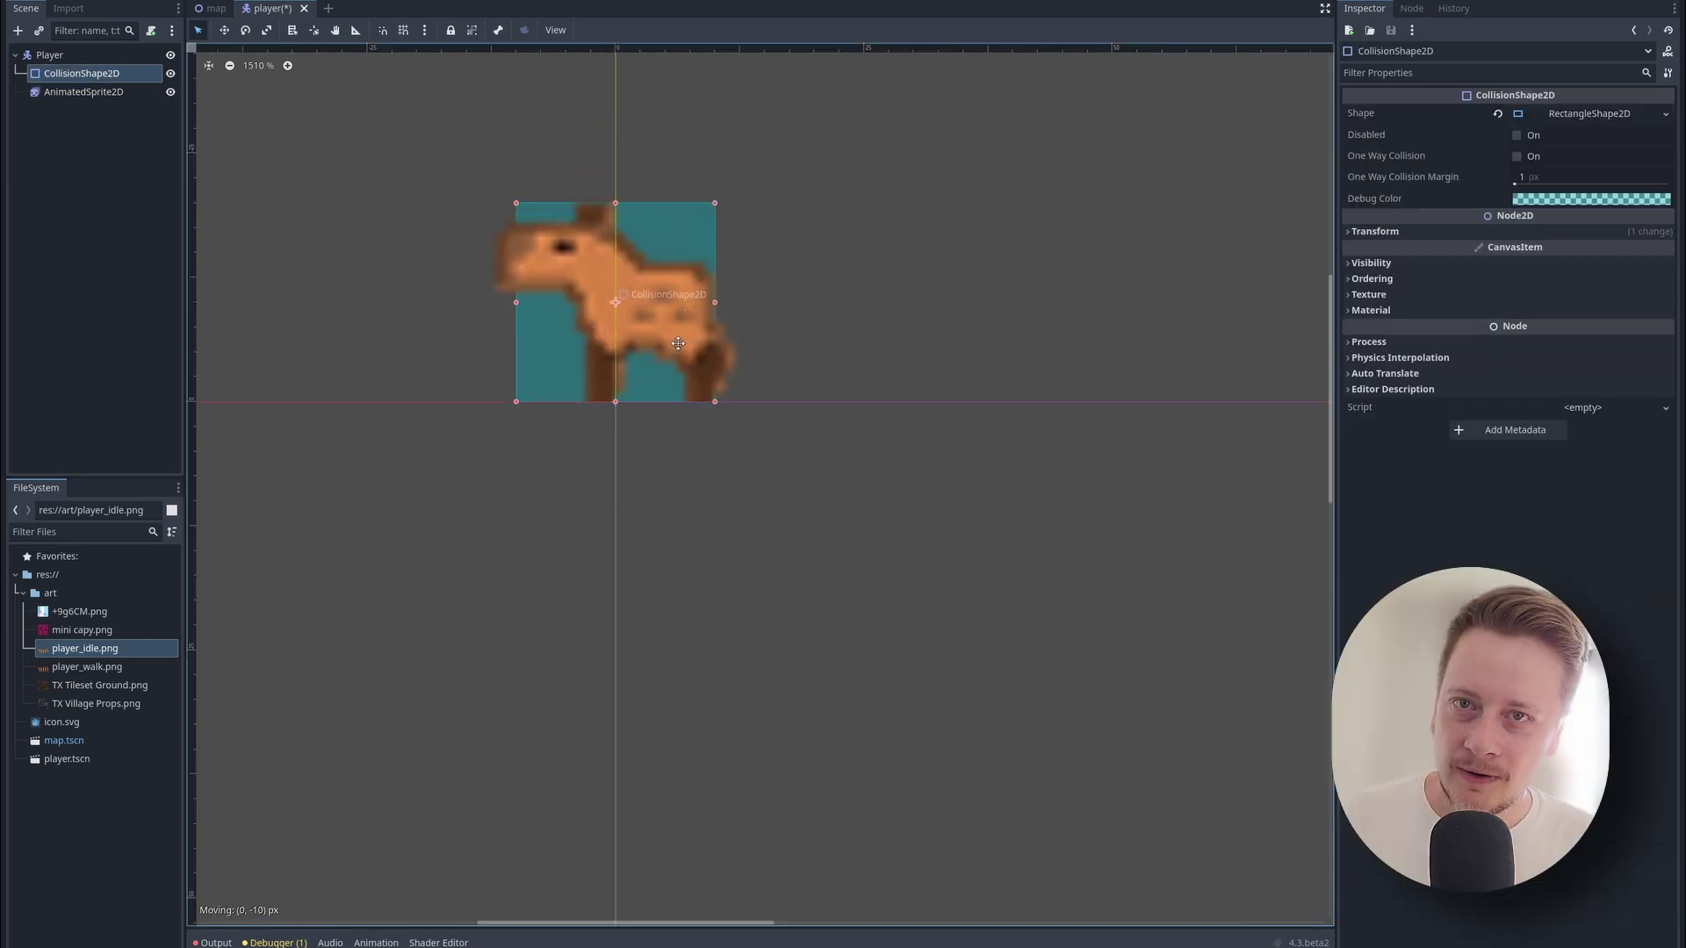
{"action": "key", "text": "ctrl+s"}
{"action": "left_click", "coordinate": [216, 9]}
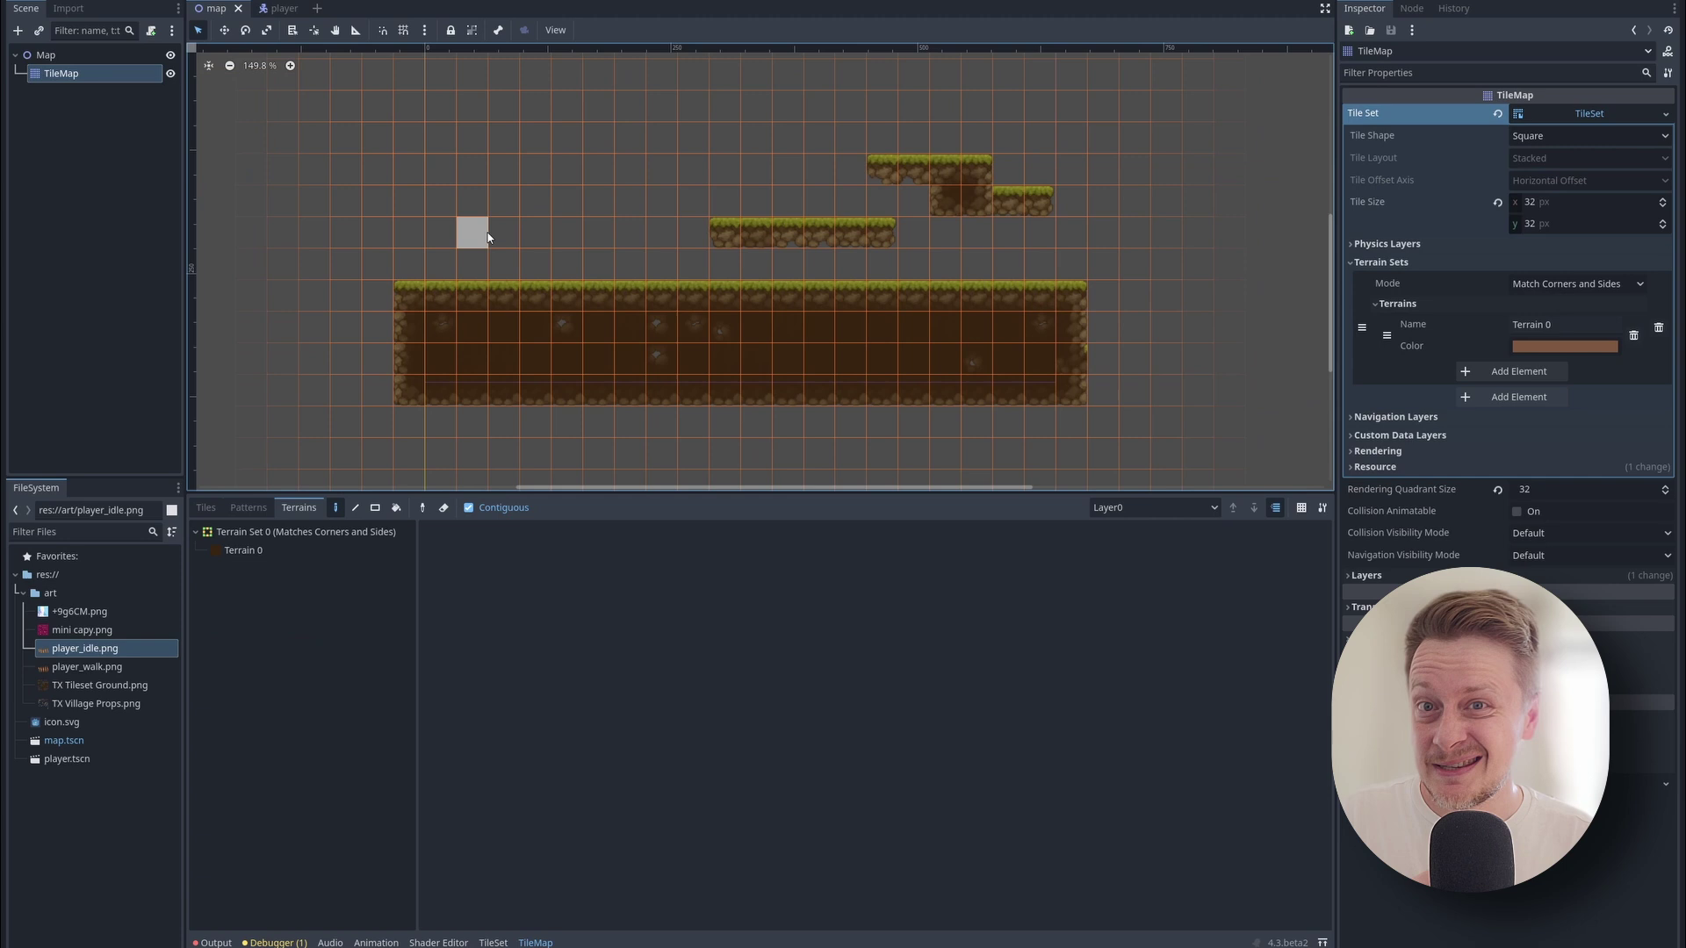
Drop player.tscn into the map just above the ground and test-run the game.
{"action": "left_click_drag", "start_coordinate": [72, 760], "coordinate": [575, 263]}
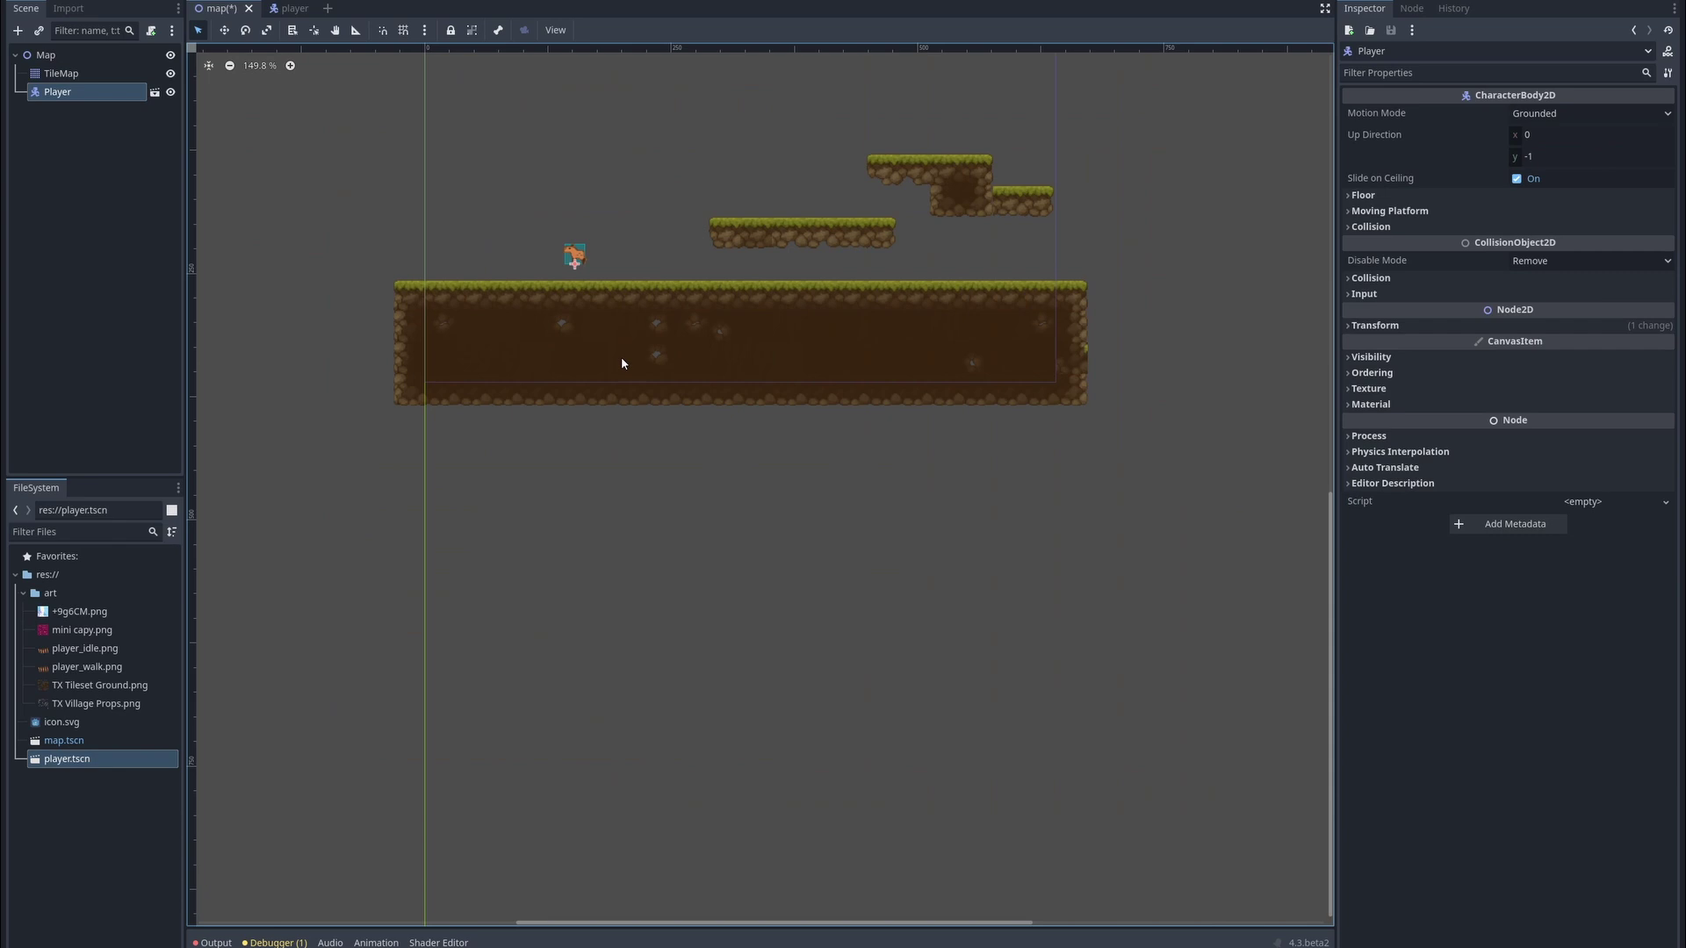
{"action": "scroll", "coordinate": [603, 309], "scroll_direction": "up", "scroll_amount": 1}
{"action": "key", "text": "F5"}
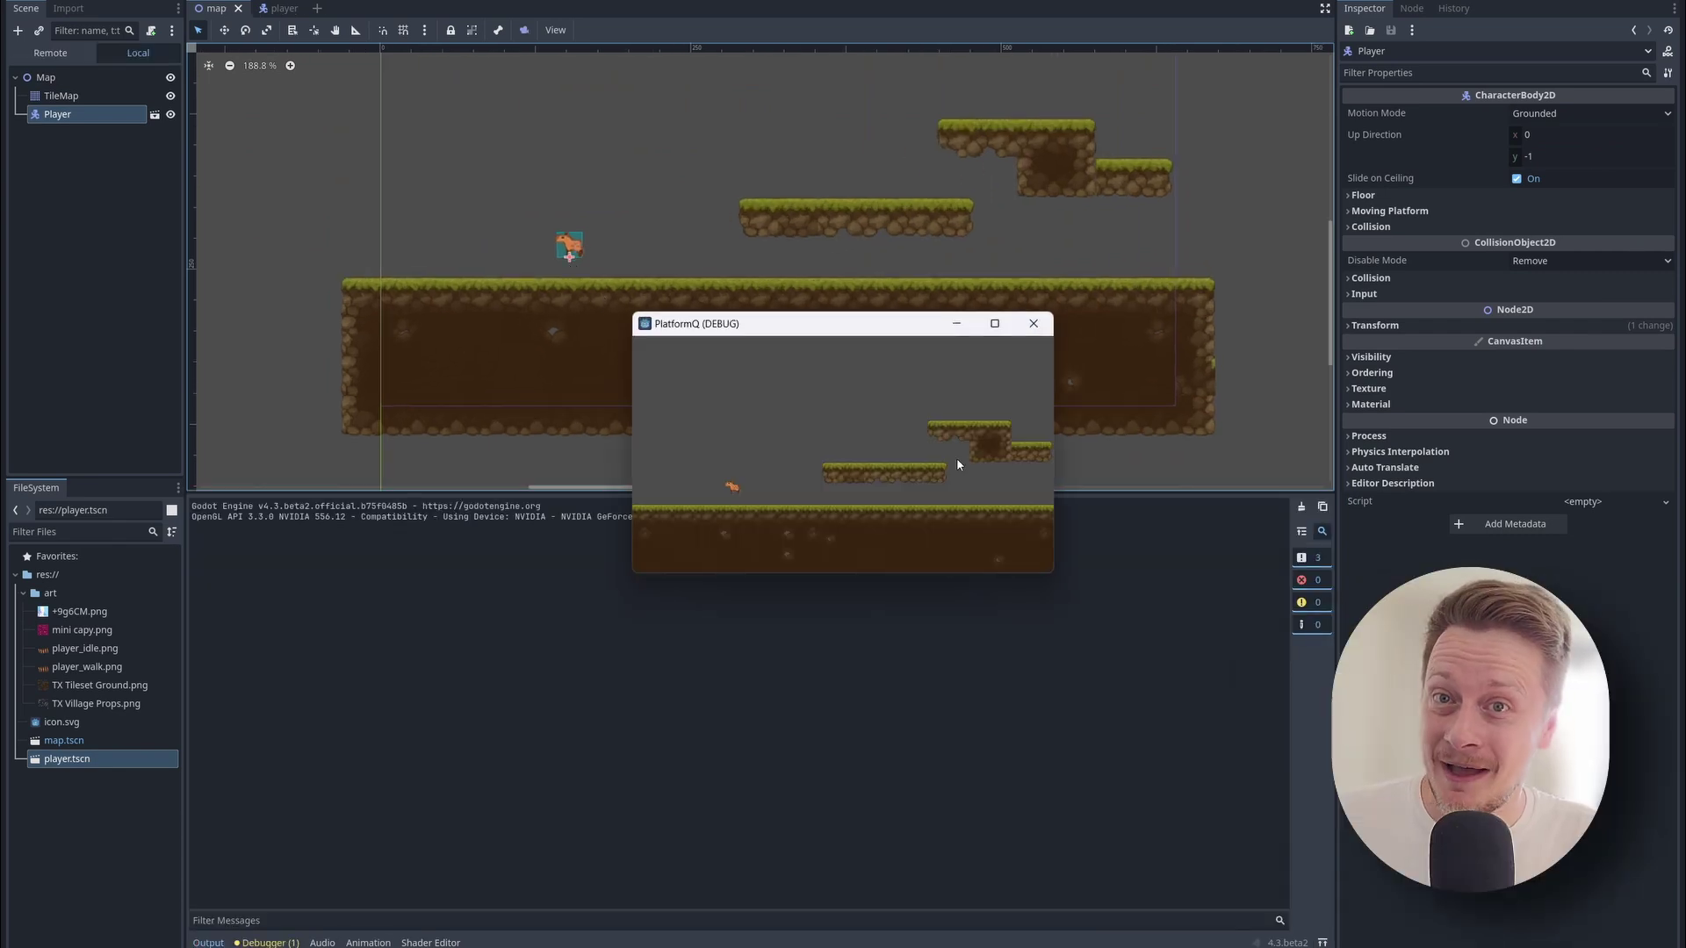
{"action": "left_click_drag", "start_coordinate": [882, 324], "coordinate": [790, 253]}
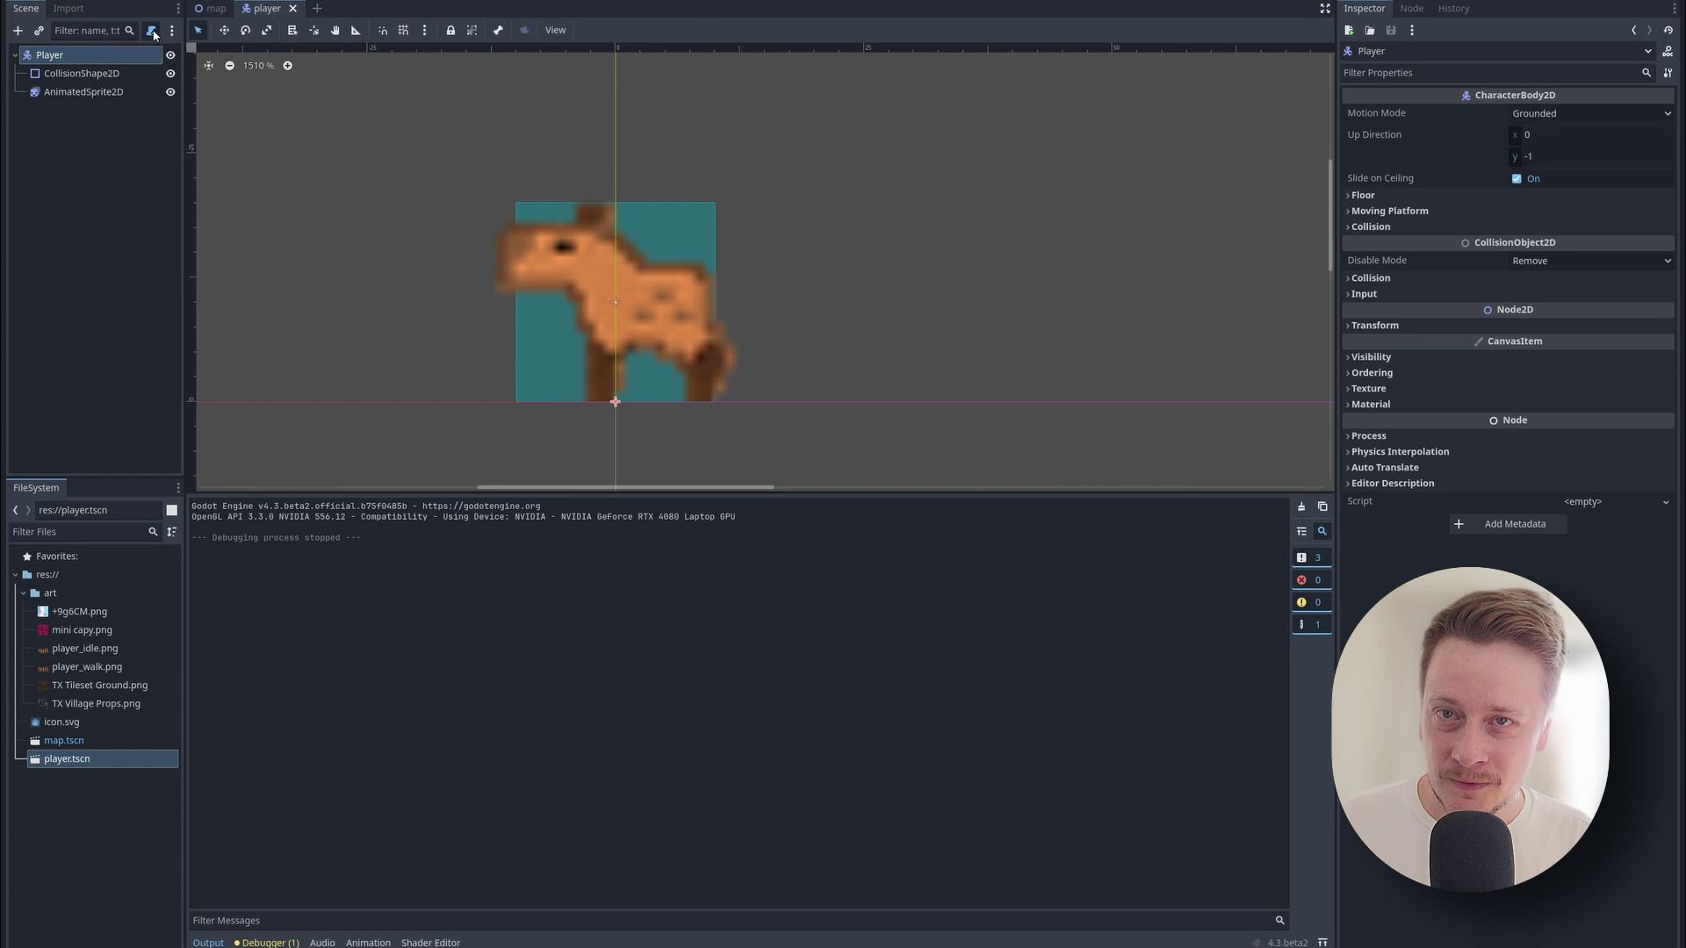
Attach a new player.gd script using the CharacterBody2D: Basic Movement template.
{"action": "left_click", "coordinate": [152, 32]}
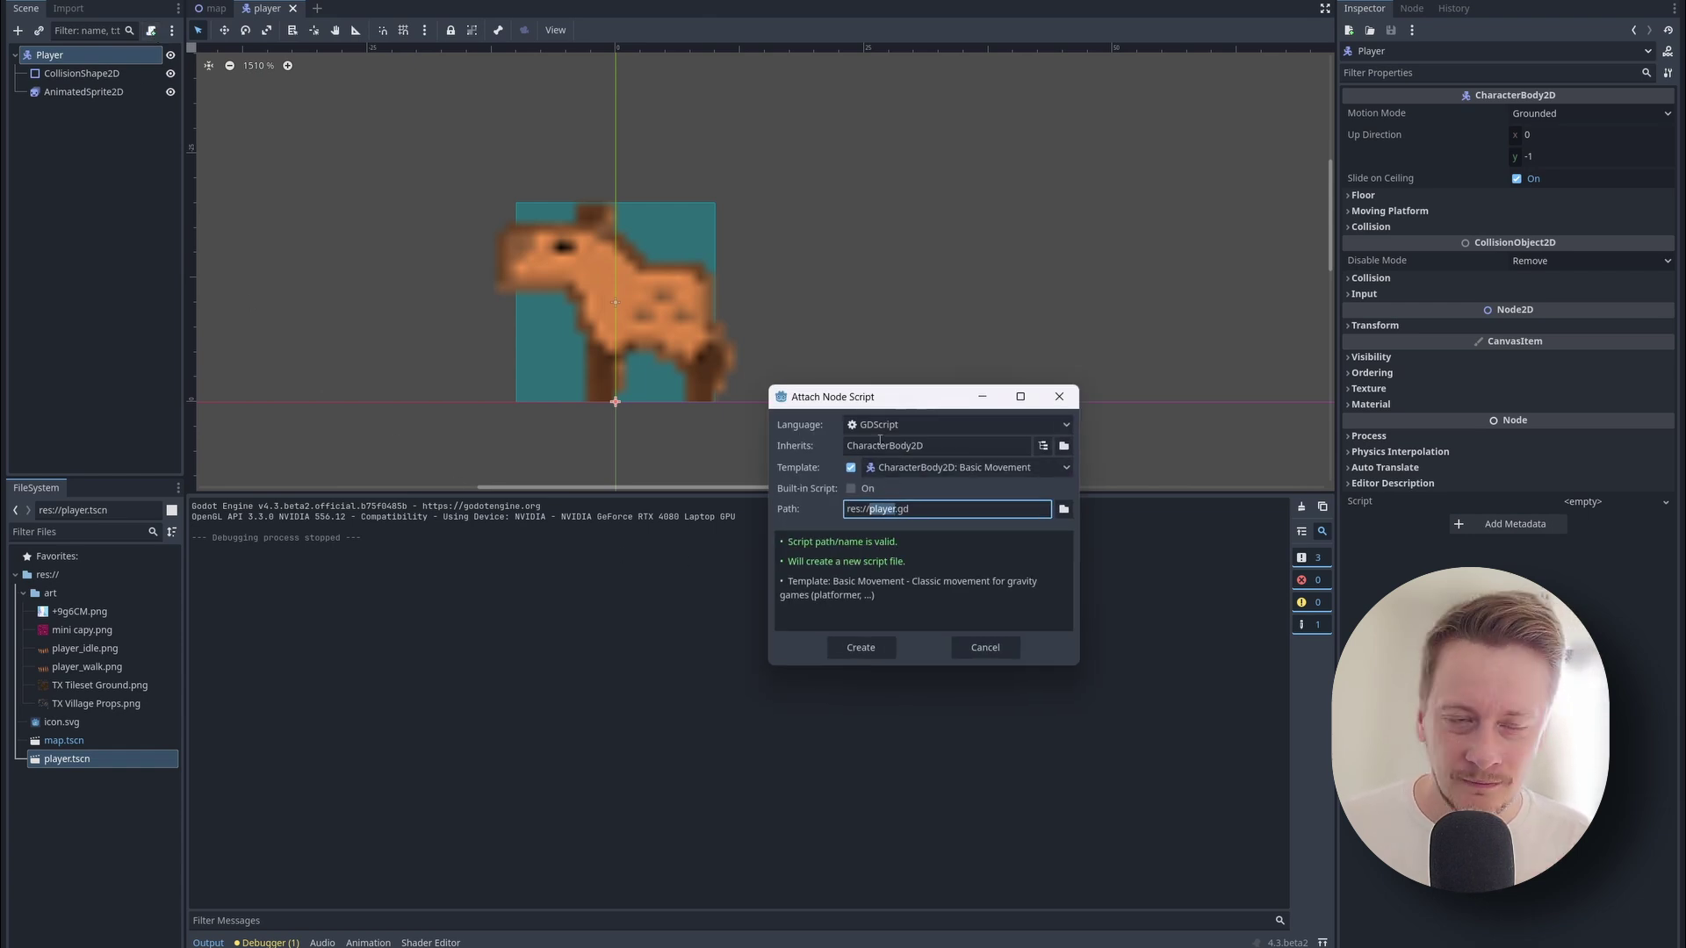
{"action": "left_click", "coordinate": [994, 474]}
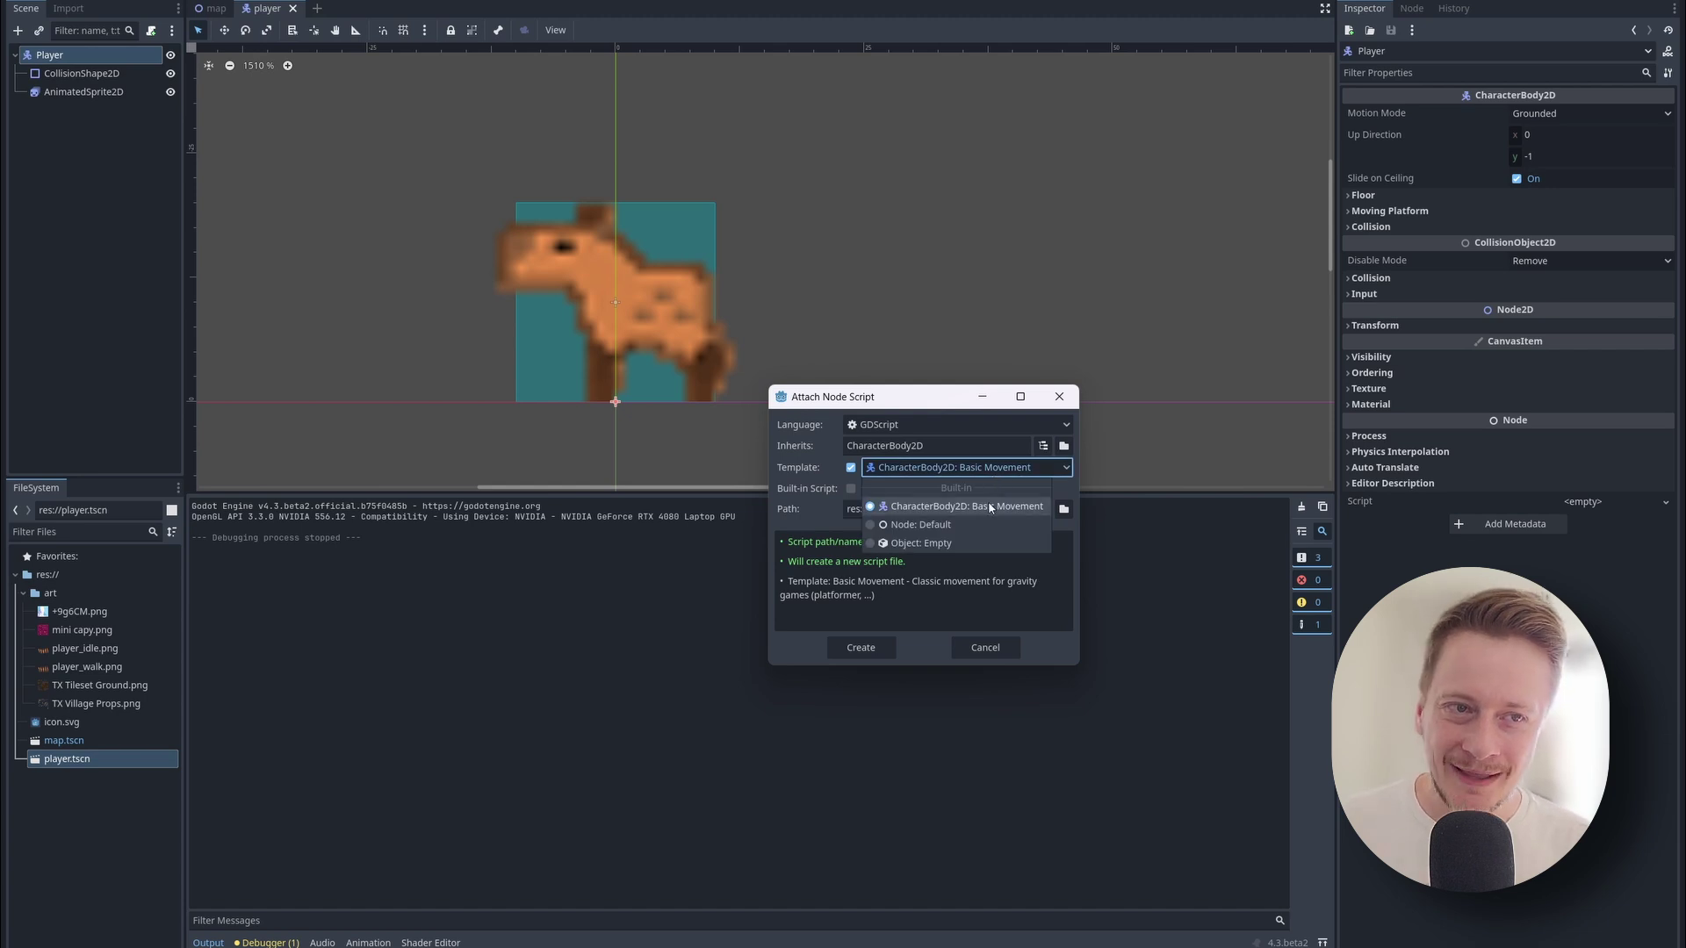
{"action": "left_click", "coordinate": [990, 508]}
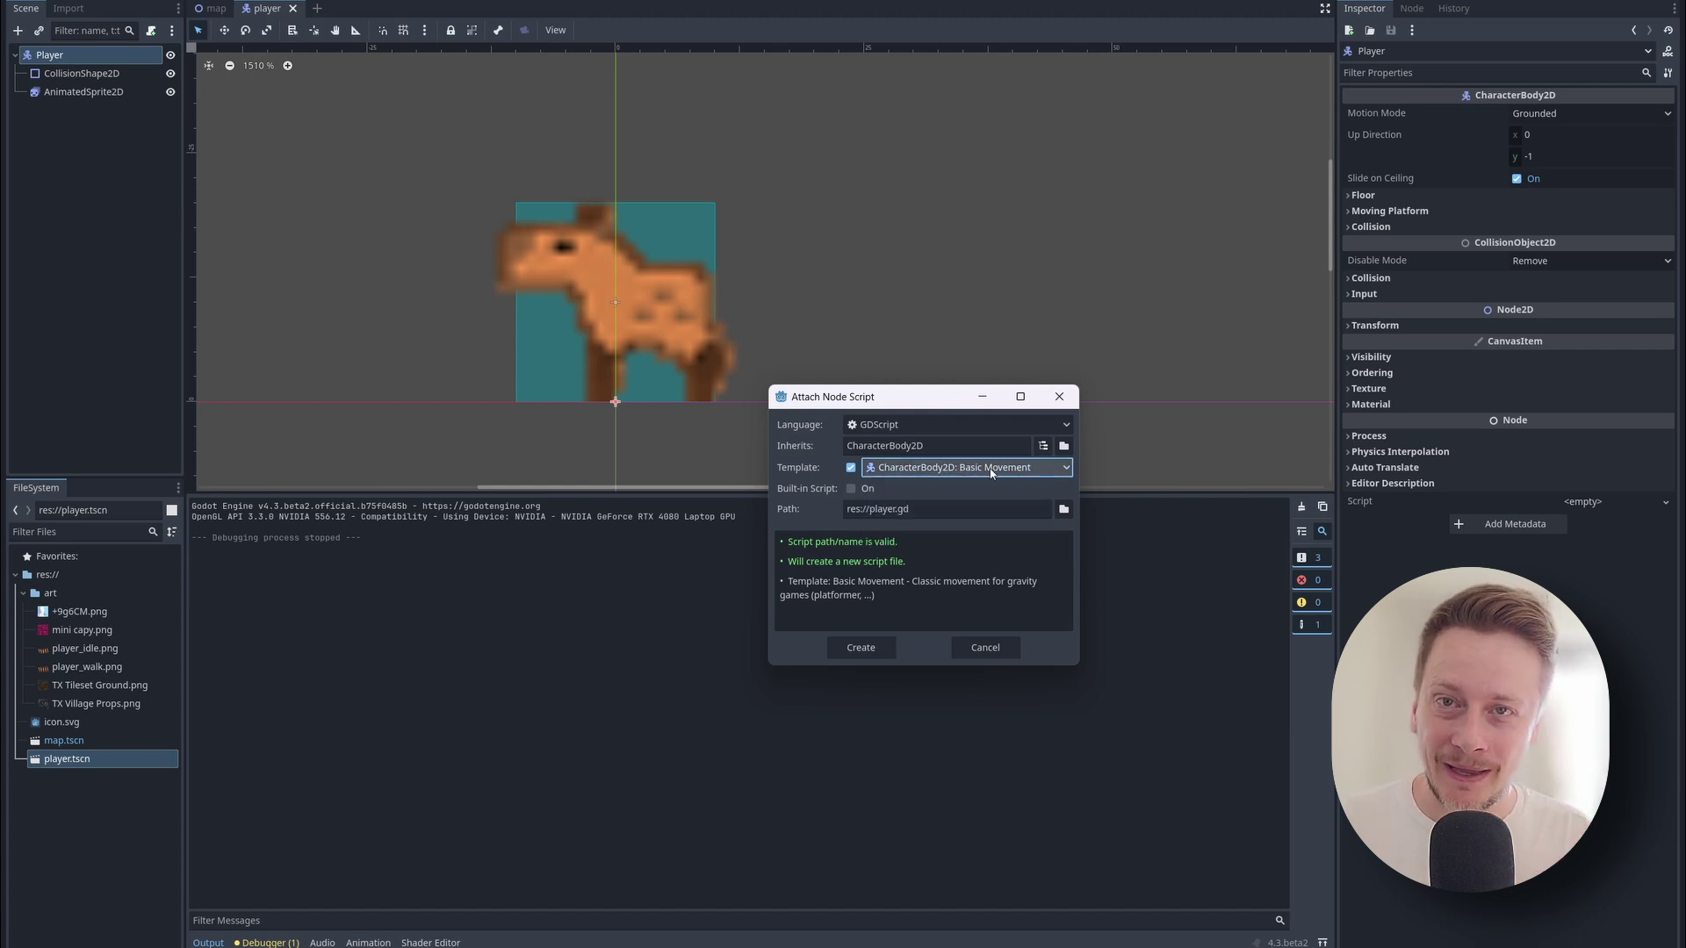
{"action": "left_click", "coordinate": [863, 649]}
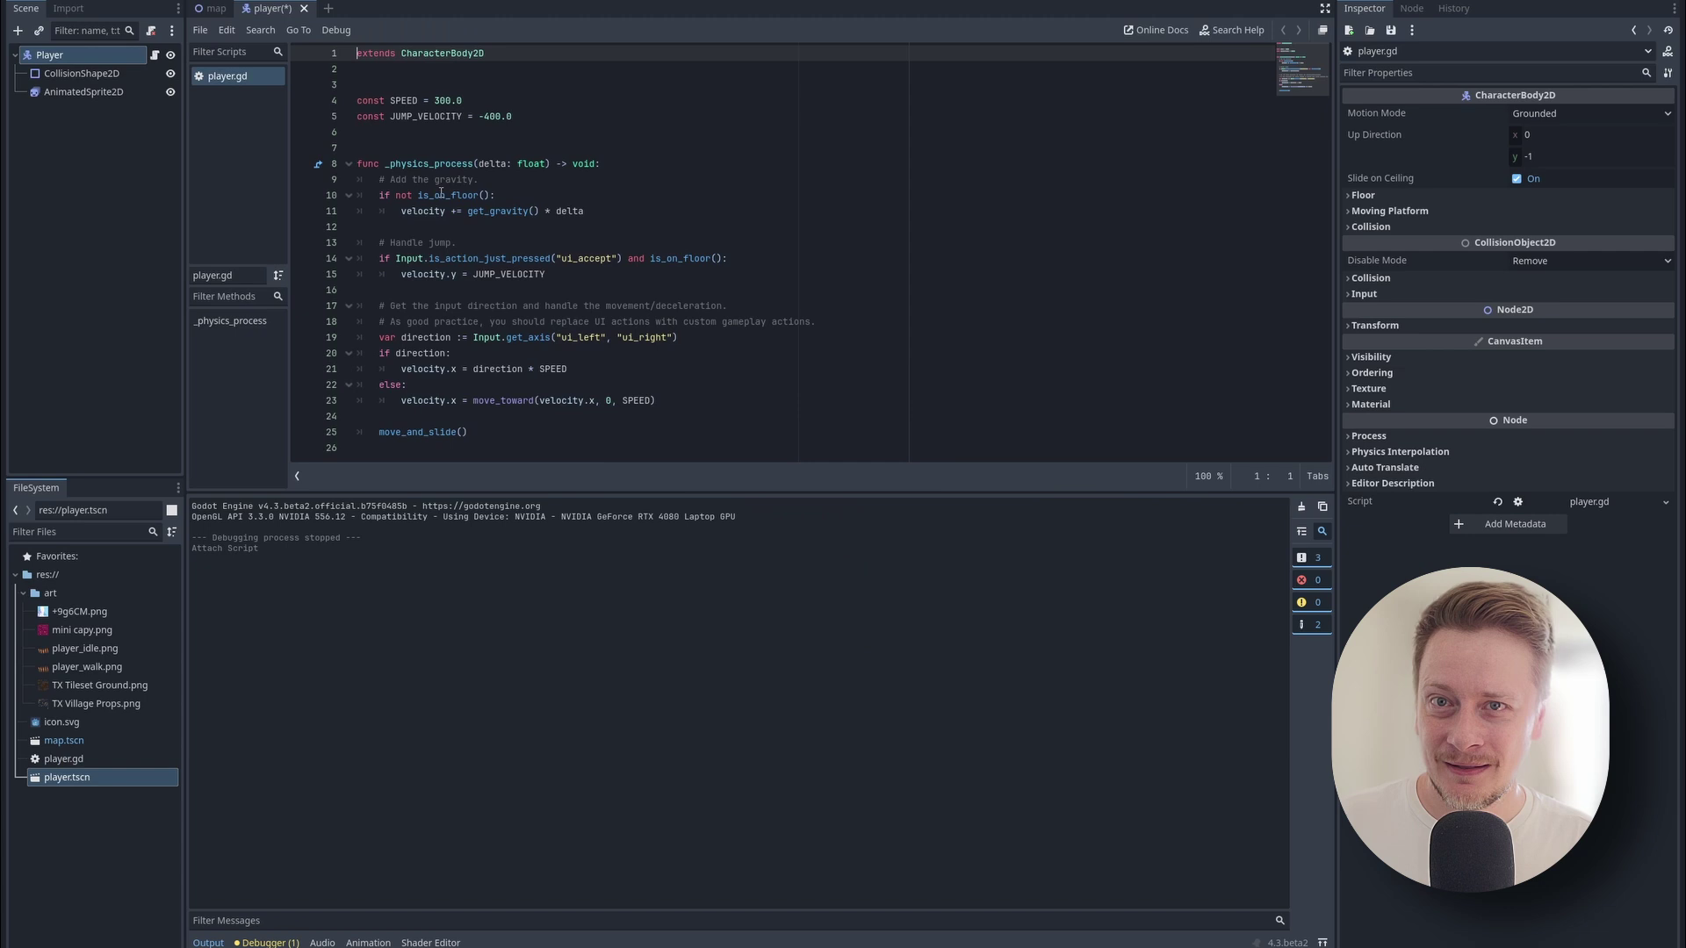
Run the game to test movement, close it, and go back to the map scene.
{"action": "key", "text": "F5"}
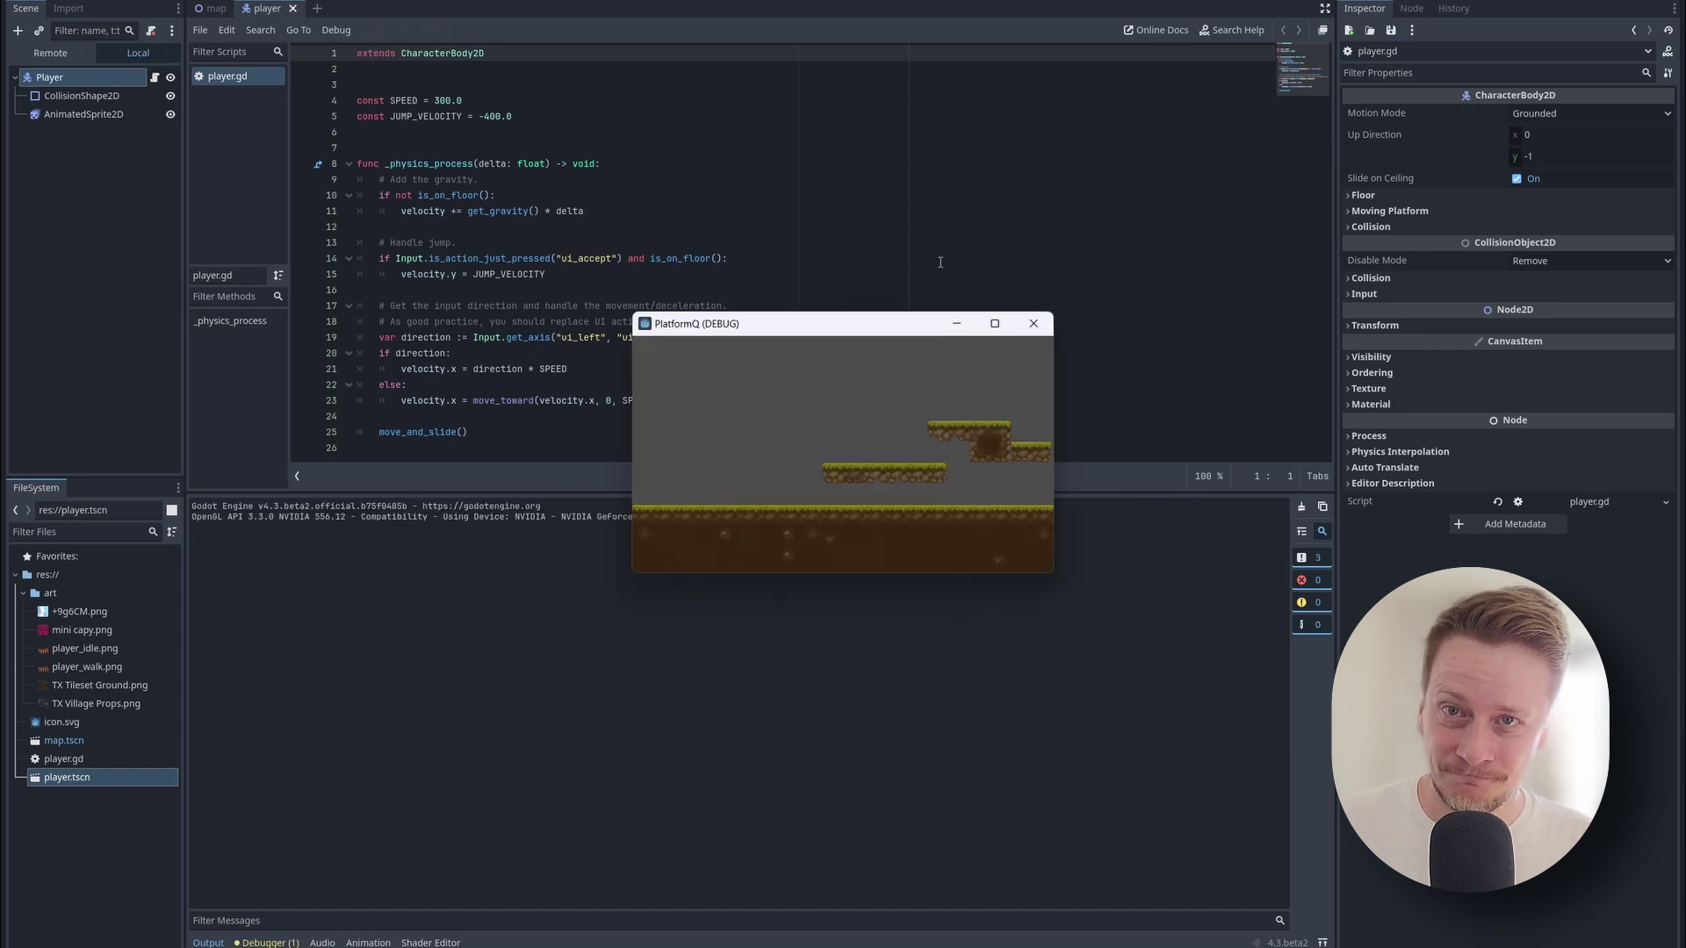
{"action": "left_click", "coordinate": [1035, 327]}
{"action": "left_click", "coordinate": [207, 10]}
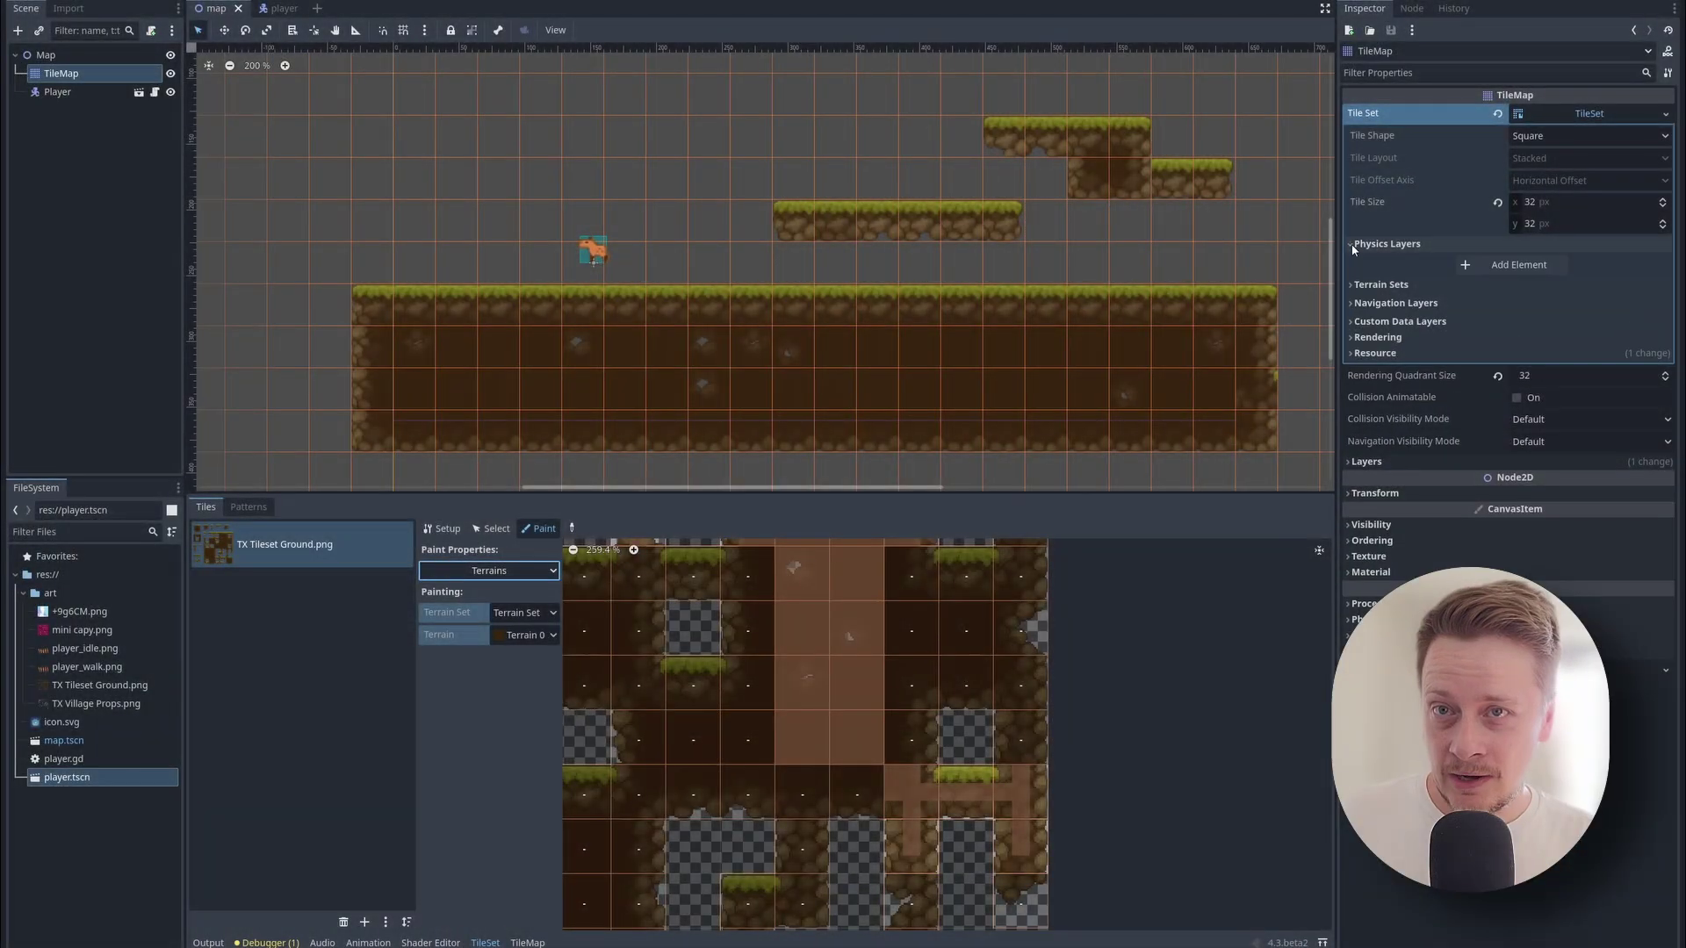
Add Physics Layer 0 to the tileset and select it for collision painting.
{"action": "left_click", "coordinate": [1499, 267]}
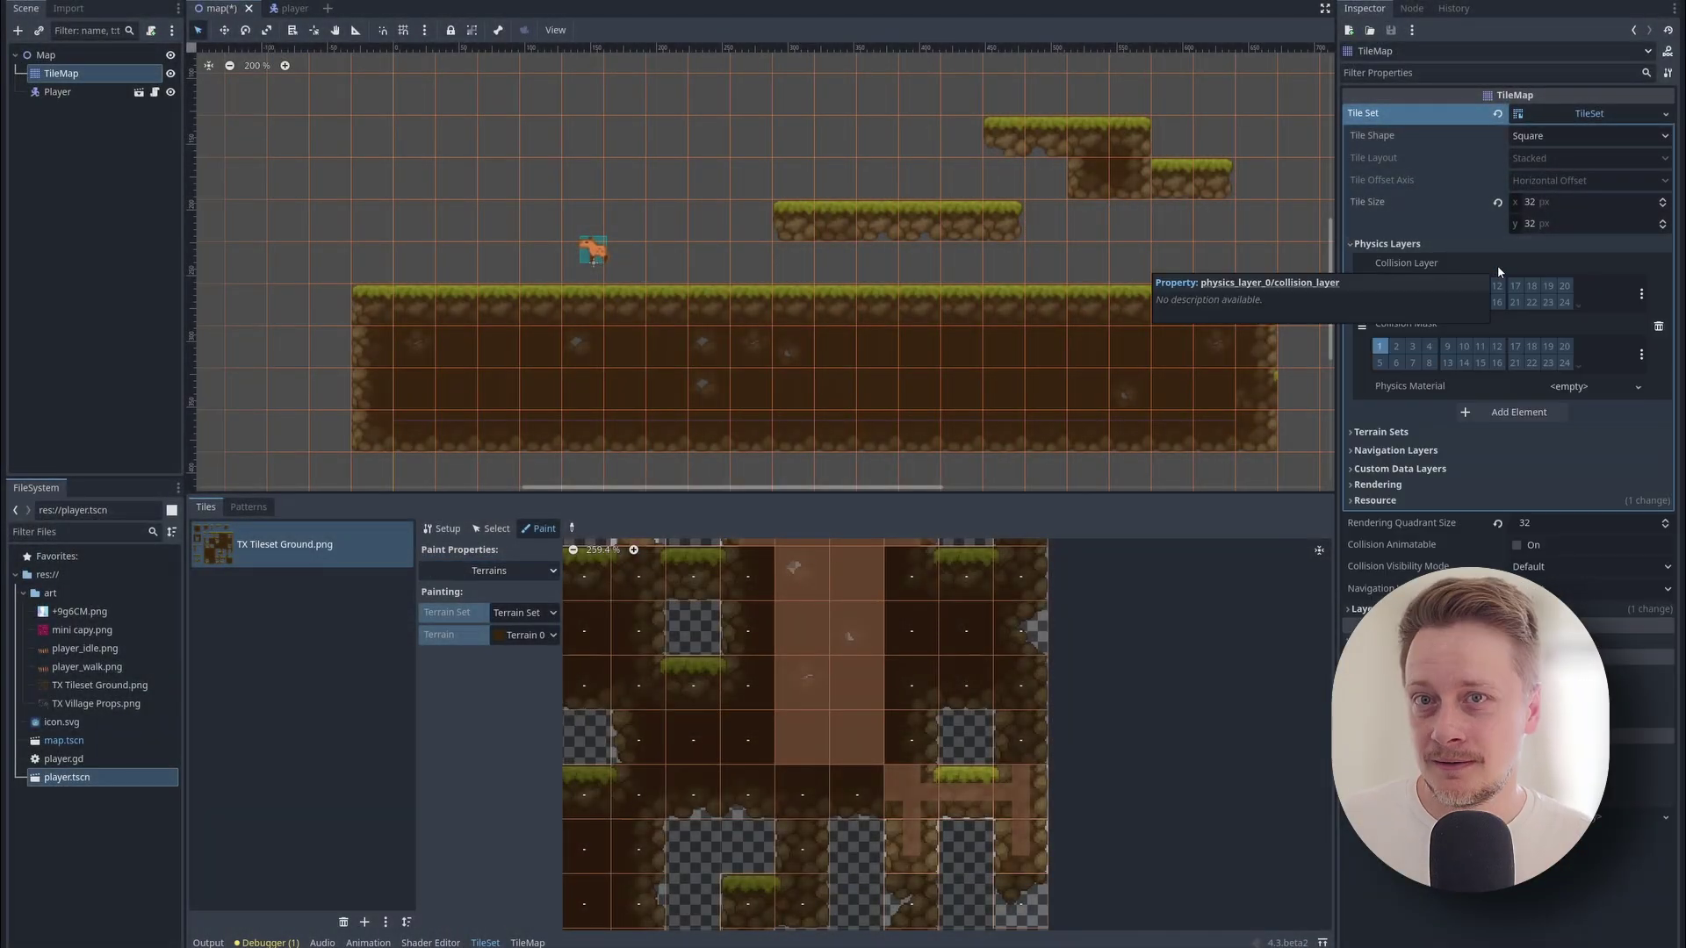
{"action": "left_click", "coordinate": [553, 570]}
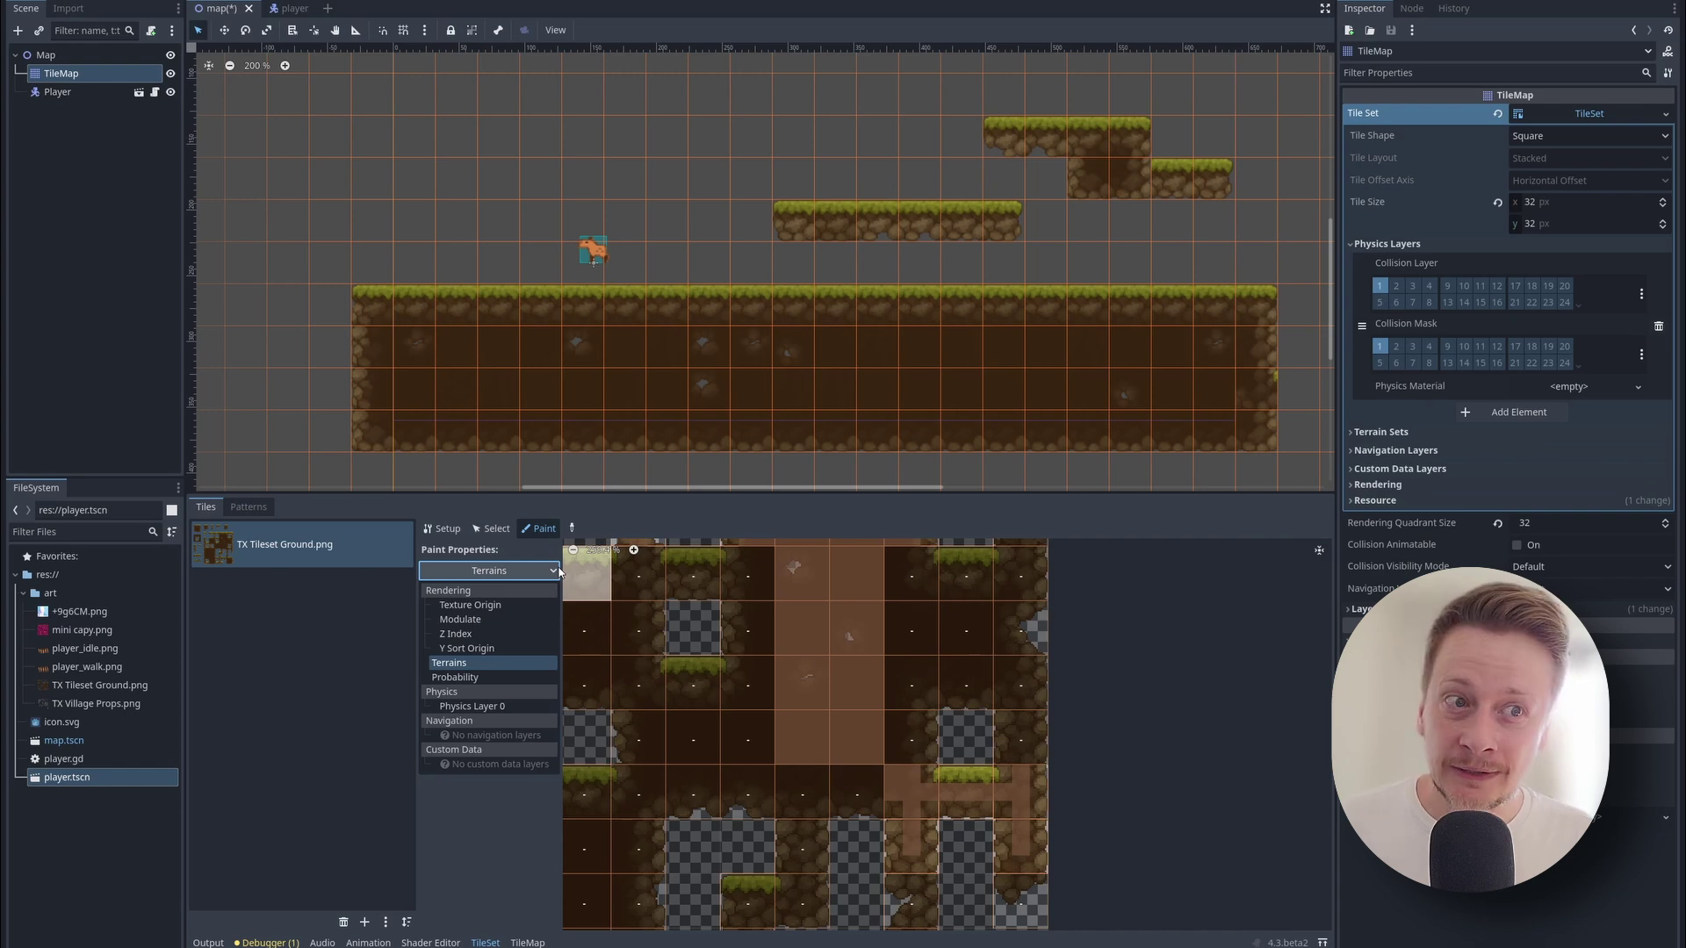
{"action": "left_click", "coordinate": [474, 706]}
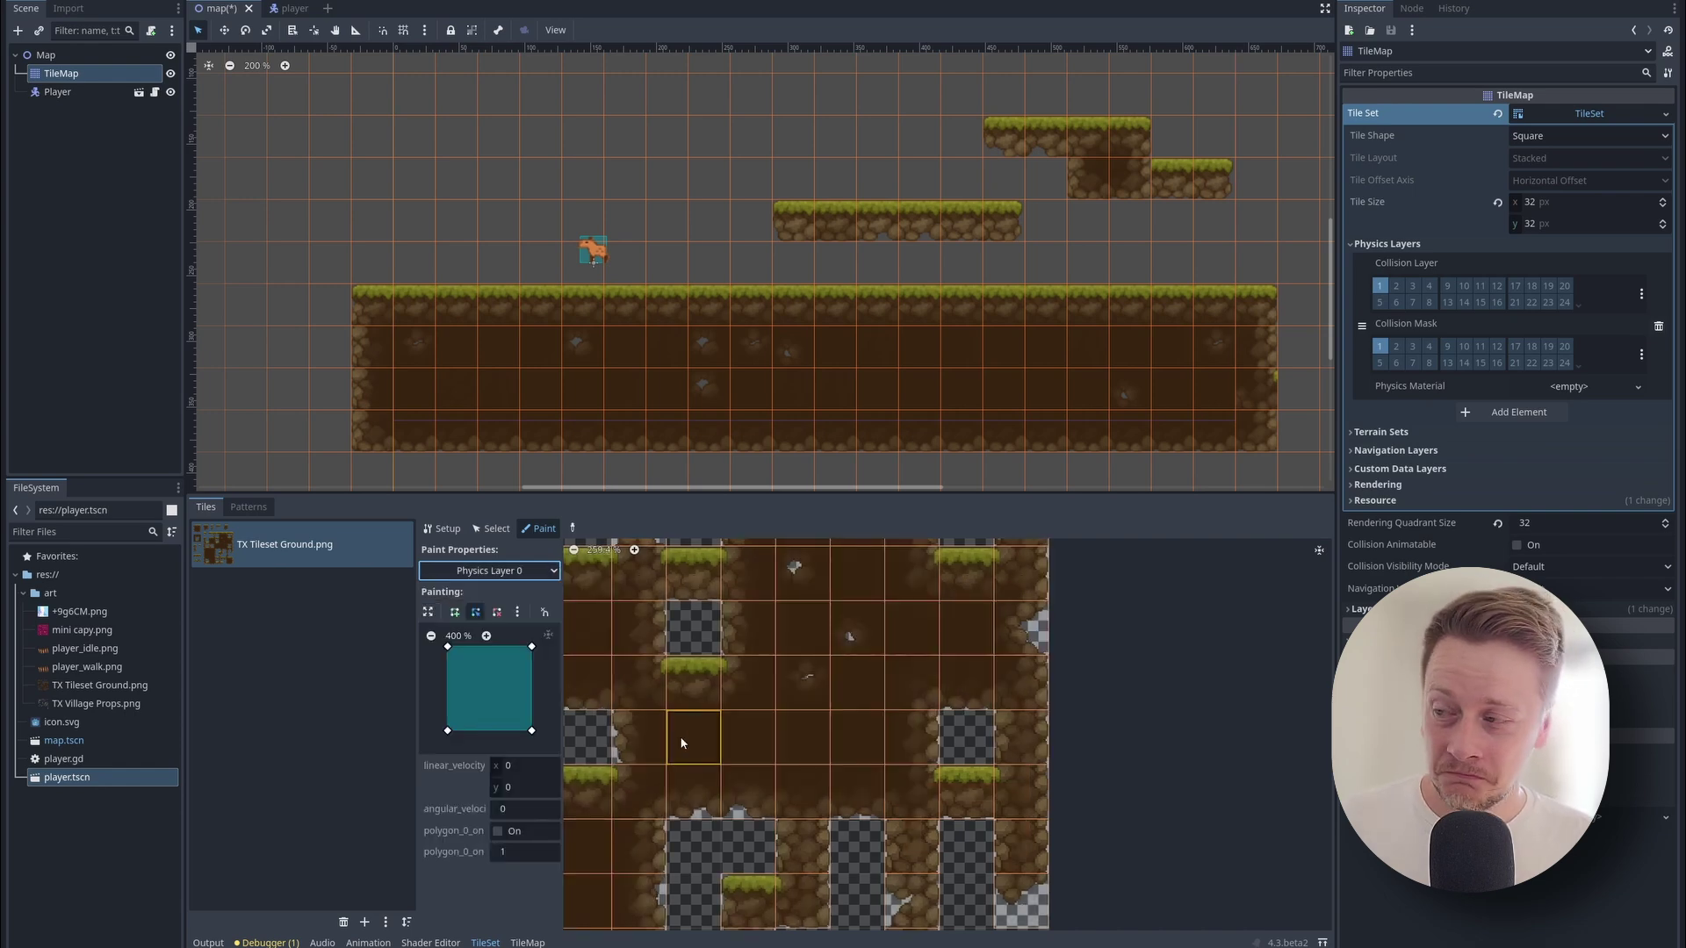
{"action": "scroll", "coordinate": [689, 718], "scroll_direction": "down", "scroll_amount": 4}
{"action": "middle_click_drag", "start_coordinate": [676, 719], "coordinate": [909, 824]}
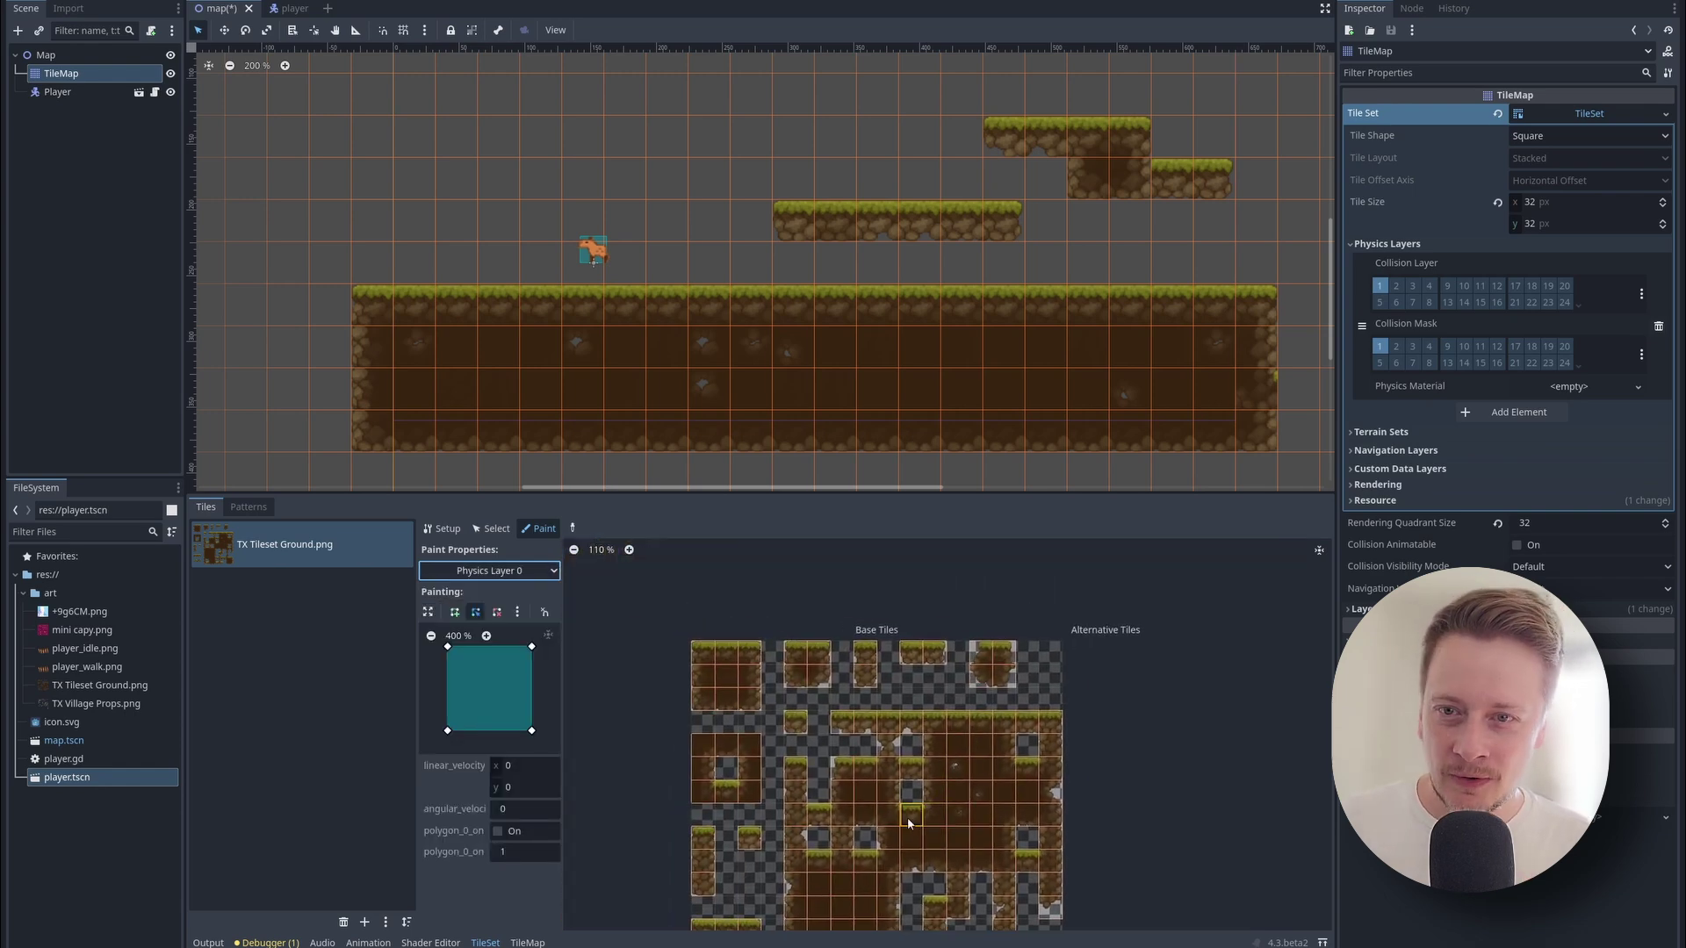
{"action": "scroll", "coordinate": [823, 708], "scroll_direction": "up", "scroll_amount": 2}
Paint full-tile collision across the ground atlas tiles.
{"action": "left_click", "coordinate": [922, 727]}
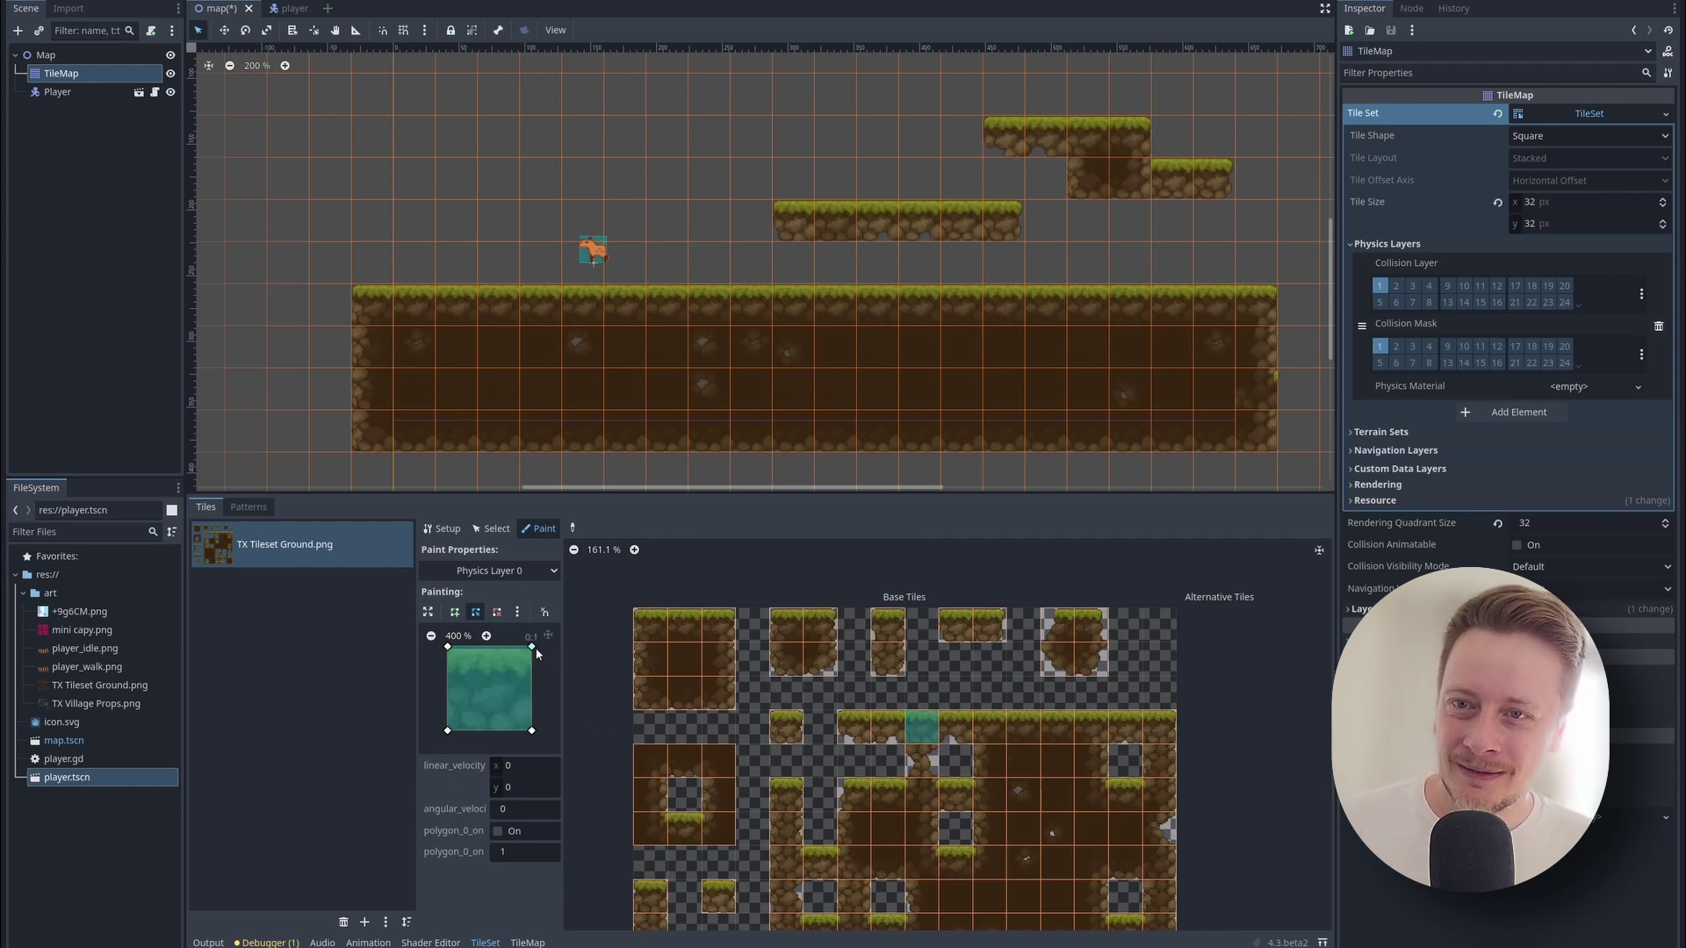
{"action": "mouse_move", "coordinate": [848, 749]}
{"action": "left_mouse_down"}
{"action": "mouse_move", "coordinate": [896, 734]}
{"action": "mouse_move", "coordinate": [1168, 742]}
{"action": "left_mouse_up"}
{"action": "middle_click_drag", "start_coordinate": [1168, 742], "coordinate": [1076, 570]}
{"action": "mouse_move", "coordinate": [1036, 589]}
{"action": "left_mouse_down"}
{"action": "mouse_move", "coordinate": [718, 636]}
{"action": "mouse_move", "coordinate": [1054, 694]}
{"action": "mouse_move", "coordinate": [694, 773]}
{"action": "mouse_move", "coordinate": [1072, 878]}
{"action": "mouse_move", "coordinate": [694, 894]}
{"action": "left_mouse_up"}
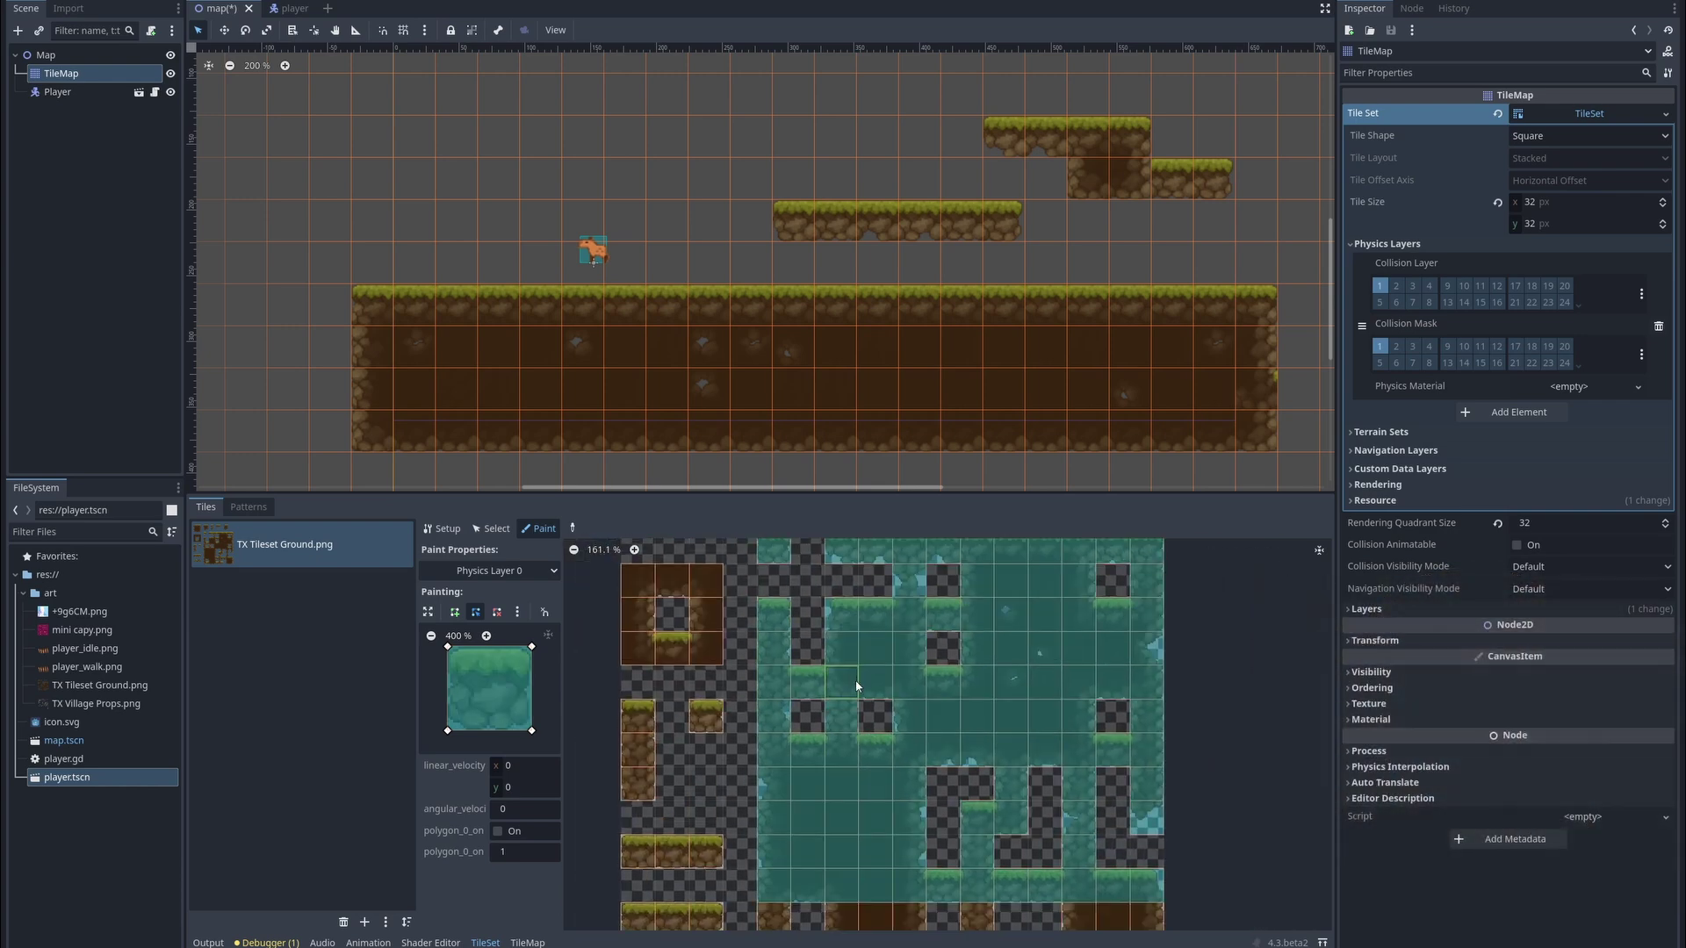
Save the map, then add a new animation named walk to the player's AnimatedSprite2D.
{"action": "key", "text": "ctrl+s"}
{"action": "left_click", "coordinate": [290, 8]}
{"action": "left_click", "coordinate": [106, 78]}
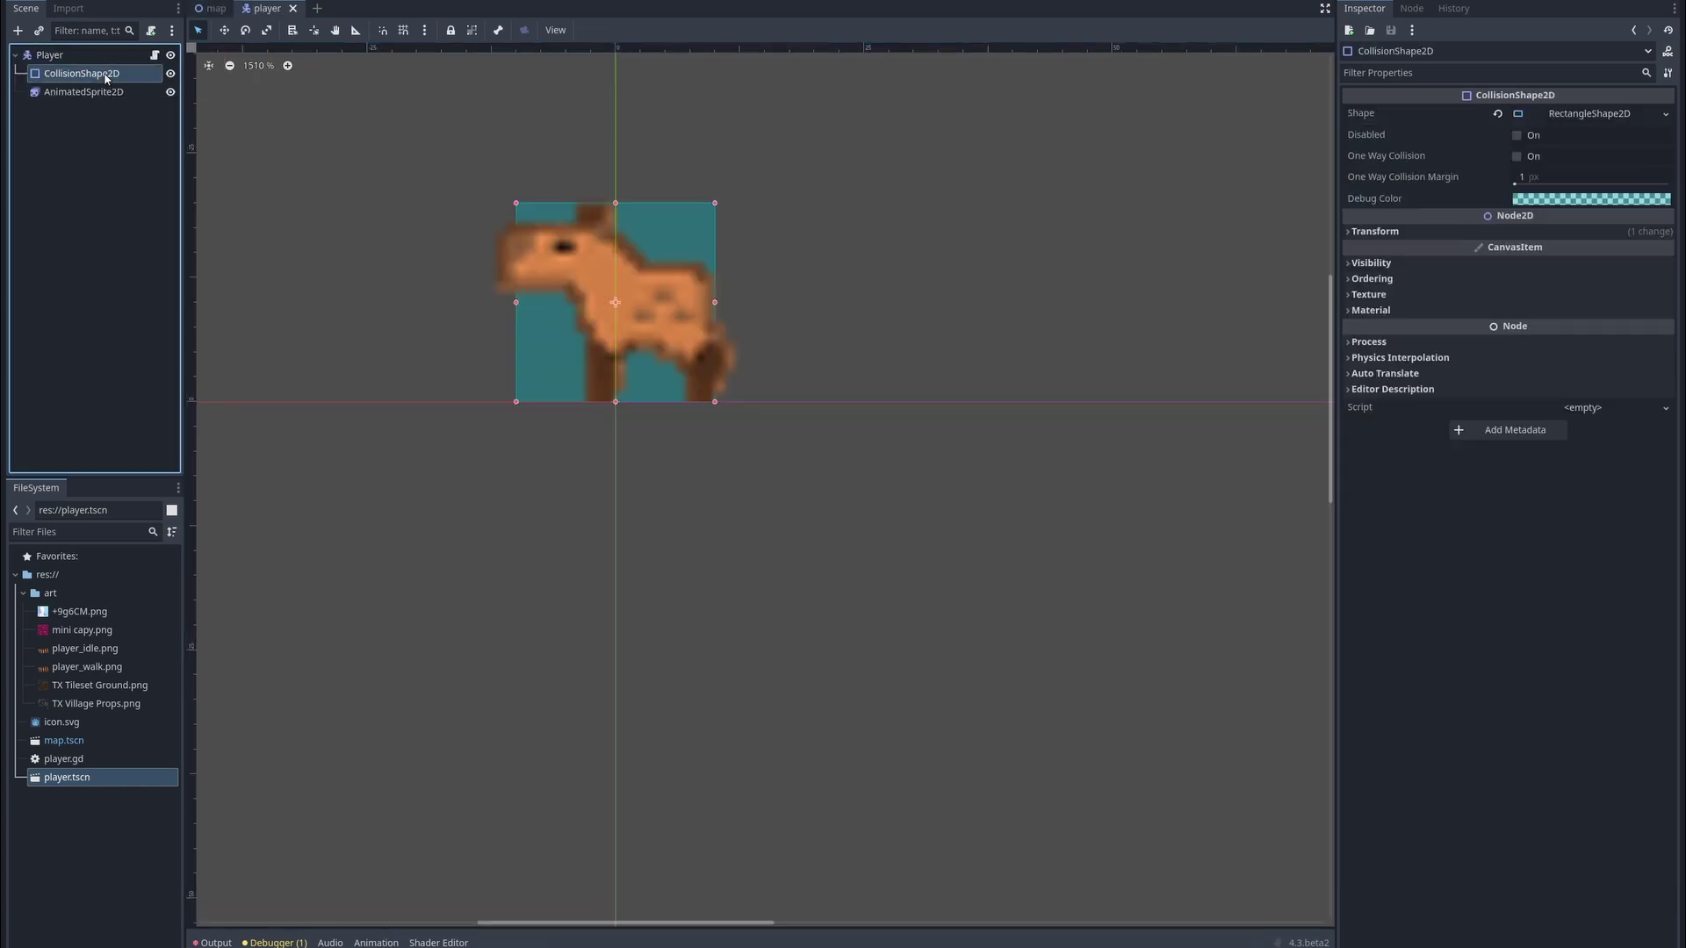
{"action": "left_click", "coordinate": [103, 93]}
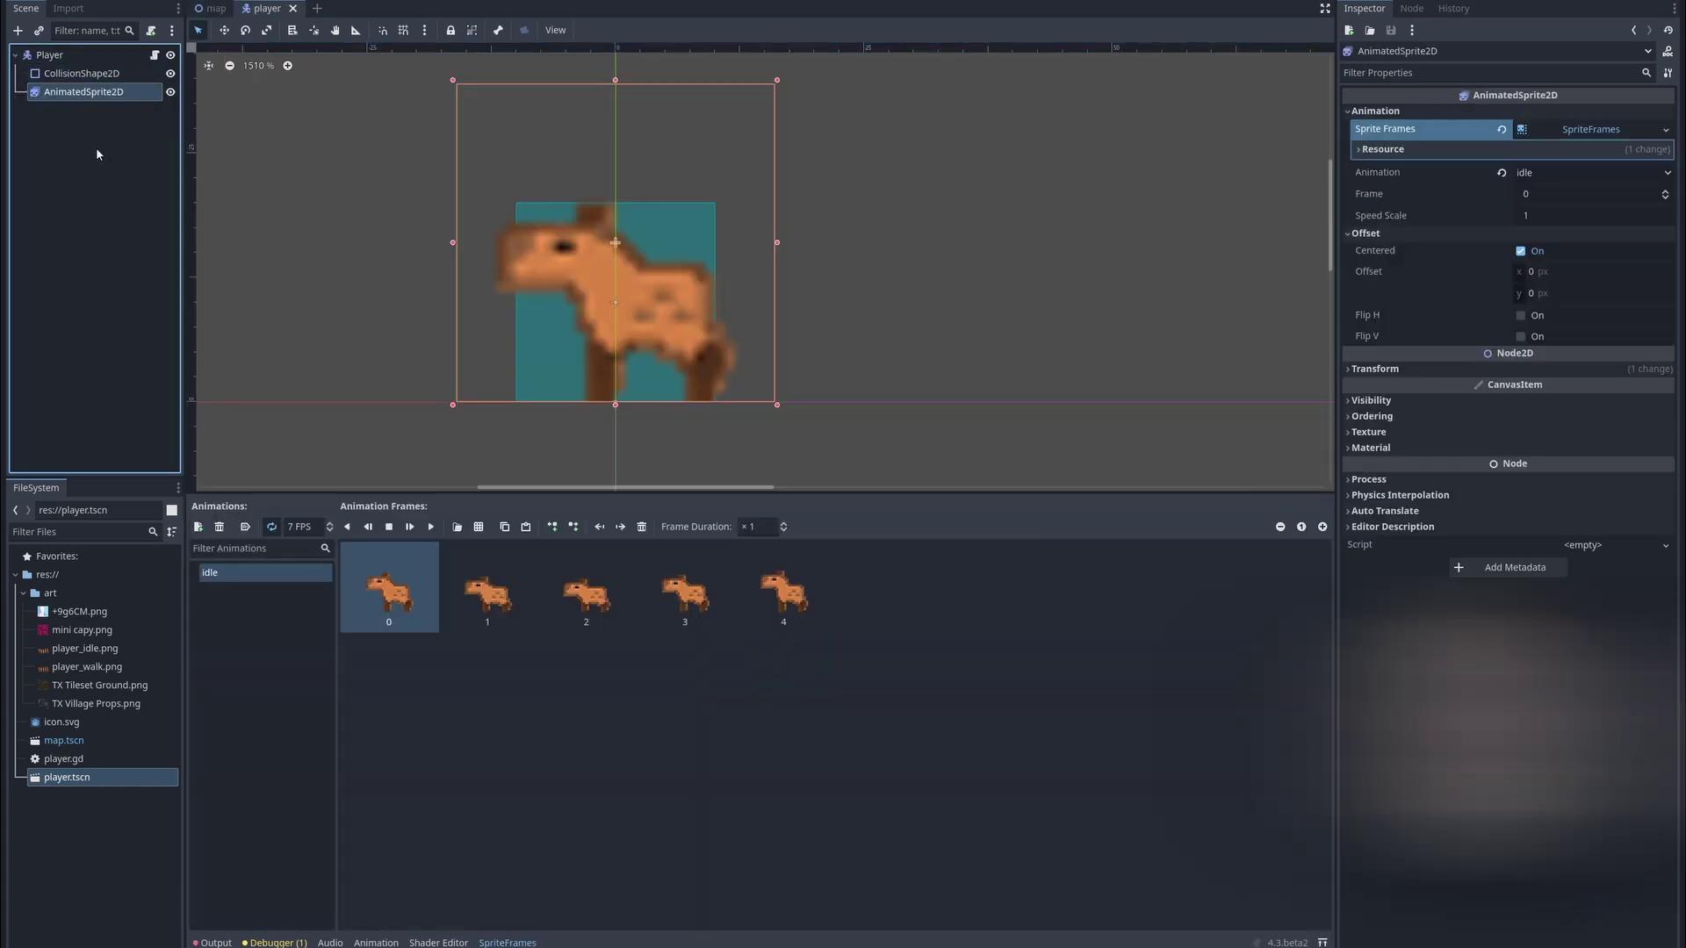
{"action": "left_click", "coordinate": [198, 527]}
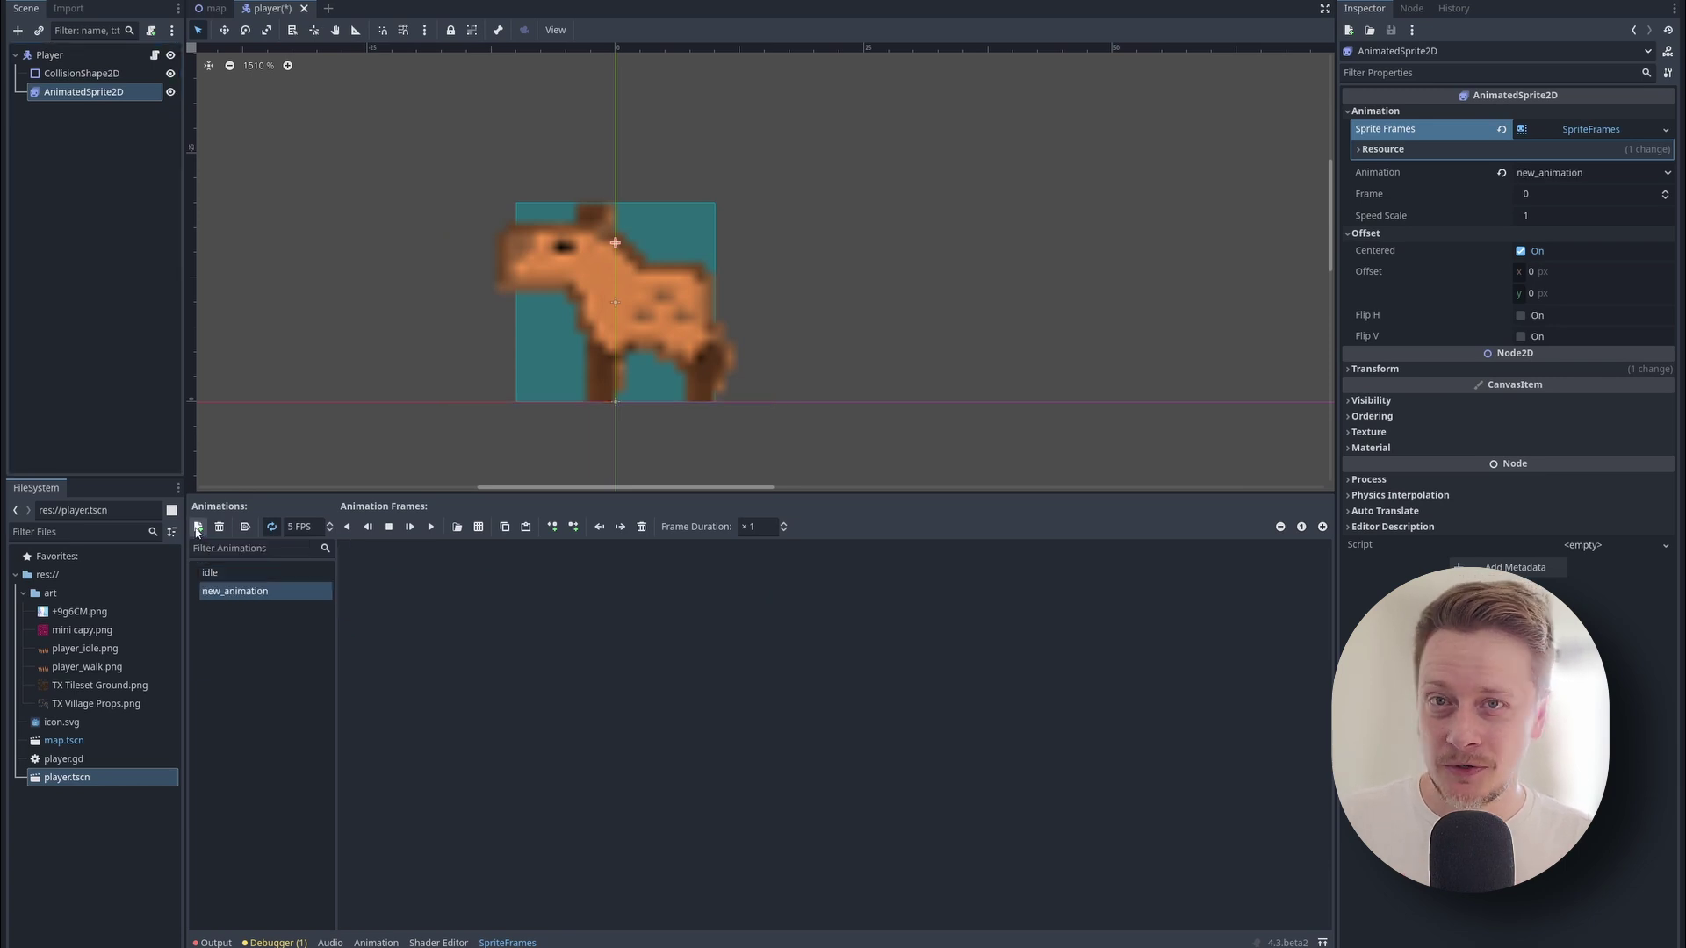
{"action": "double_click", "coordinate": [250, 592]}
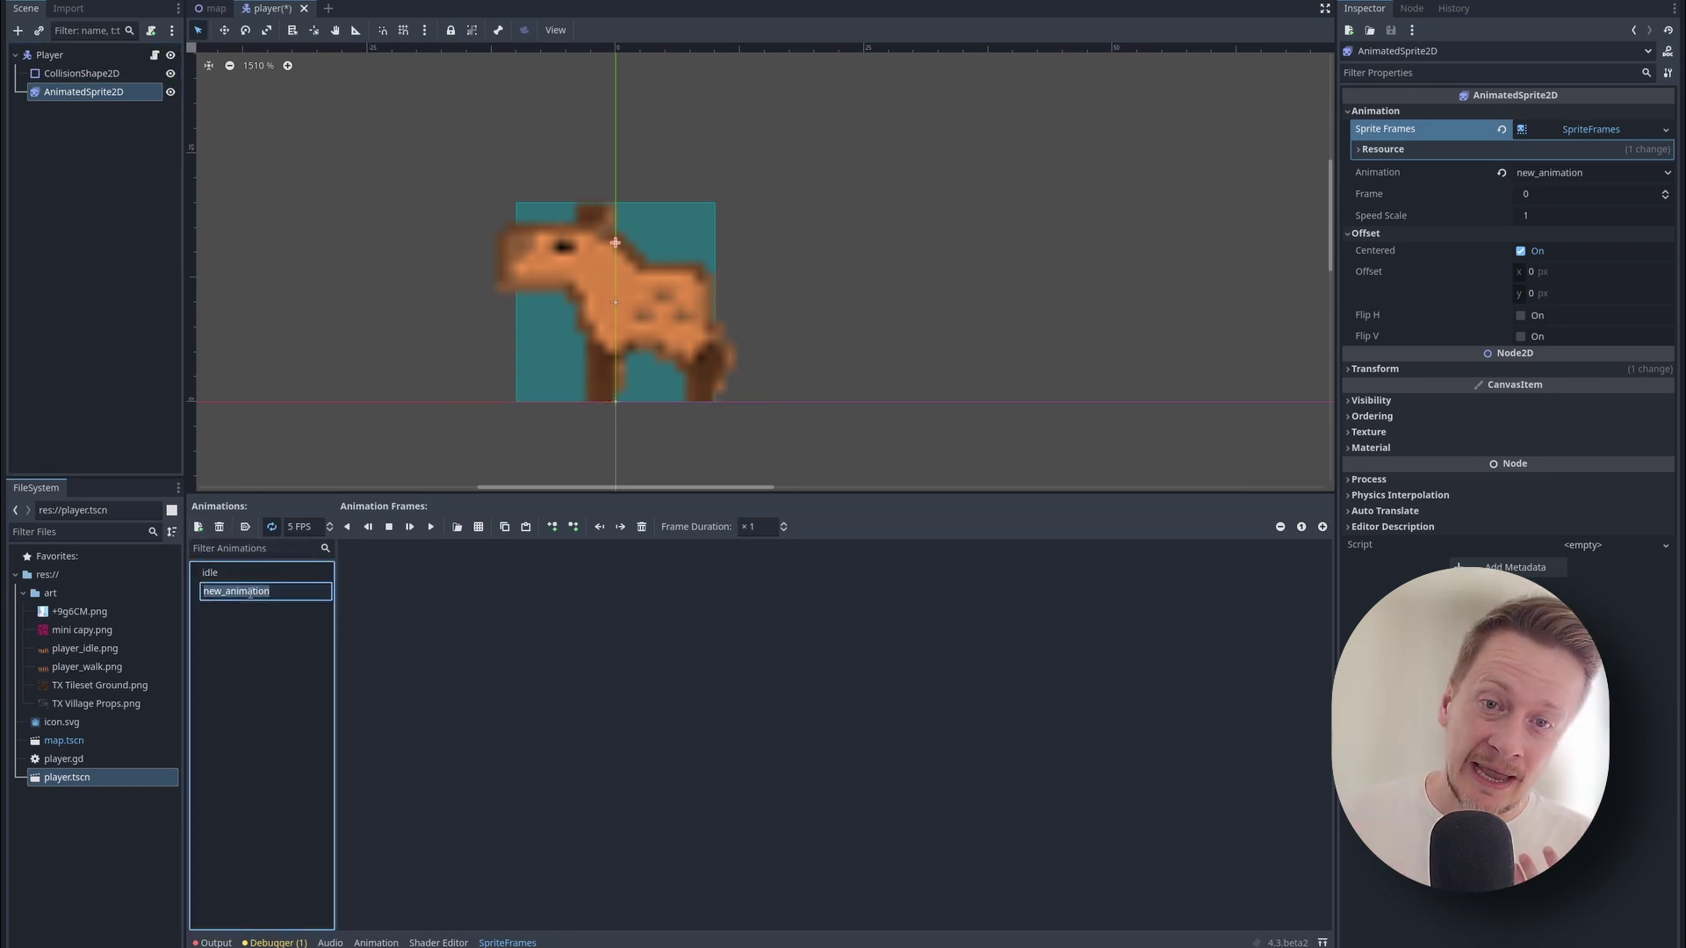
{"action": "key", "text": "Return"}
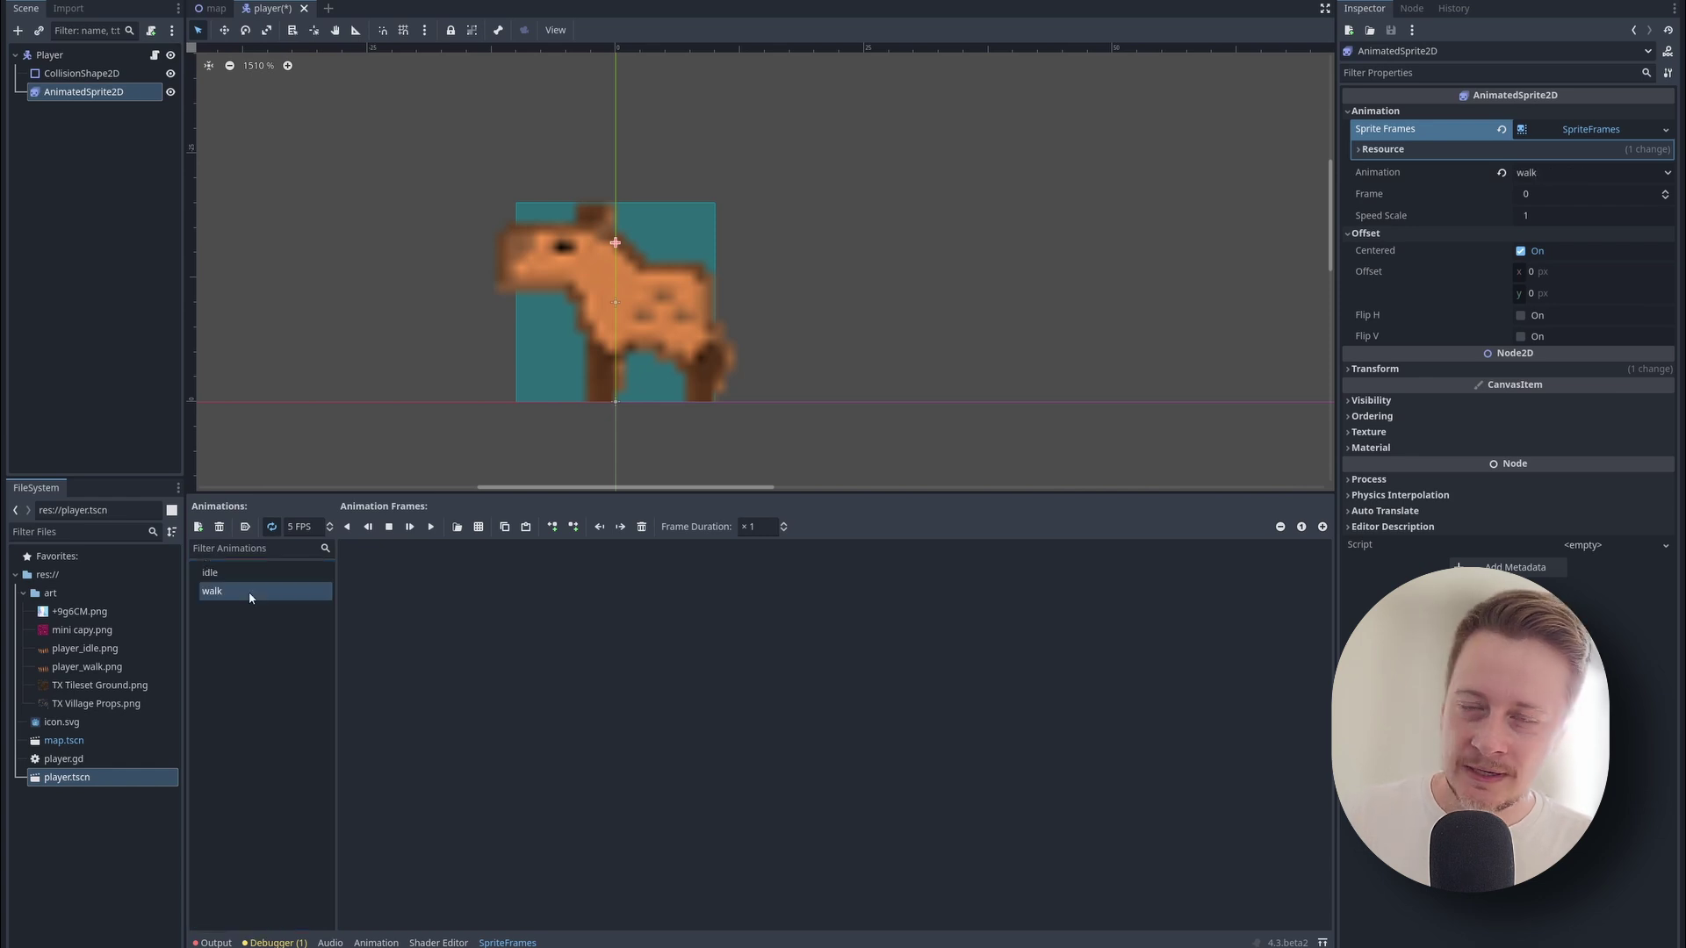
Load player_walk.png as a sprite sheet and add its five frames to walk.
{"action": "left_click", "coordinate": [479, 527]}
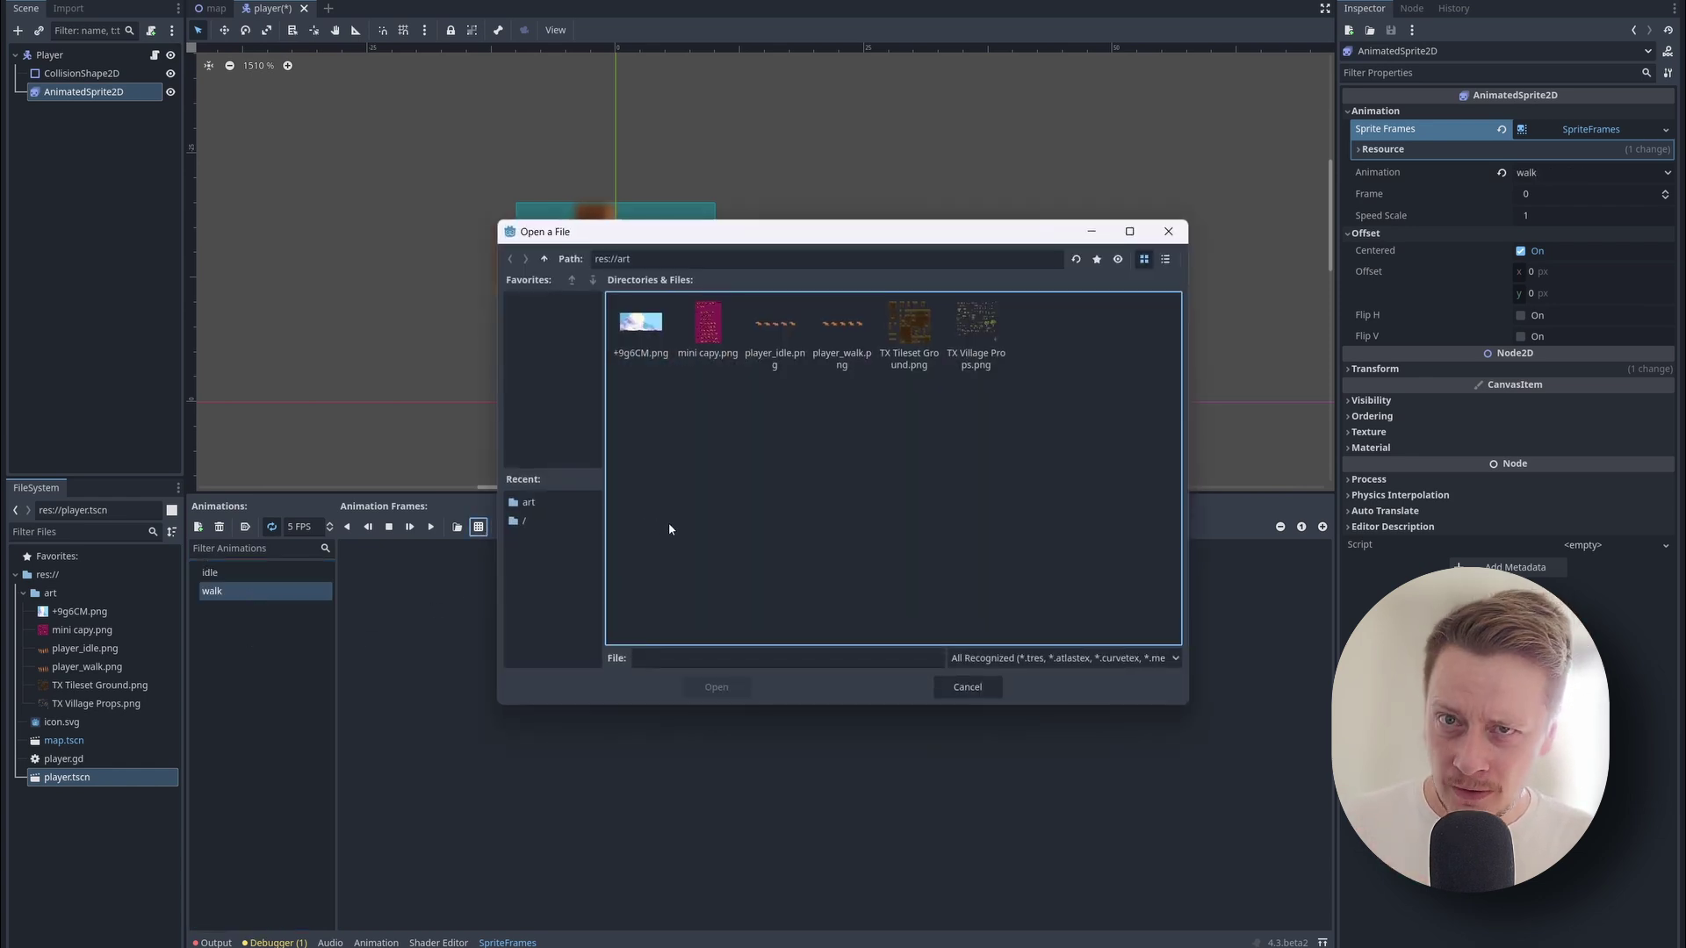
{"action": "double_click", "coordinate": [843, 358]}
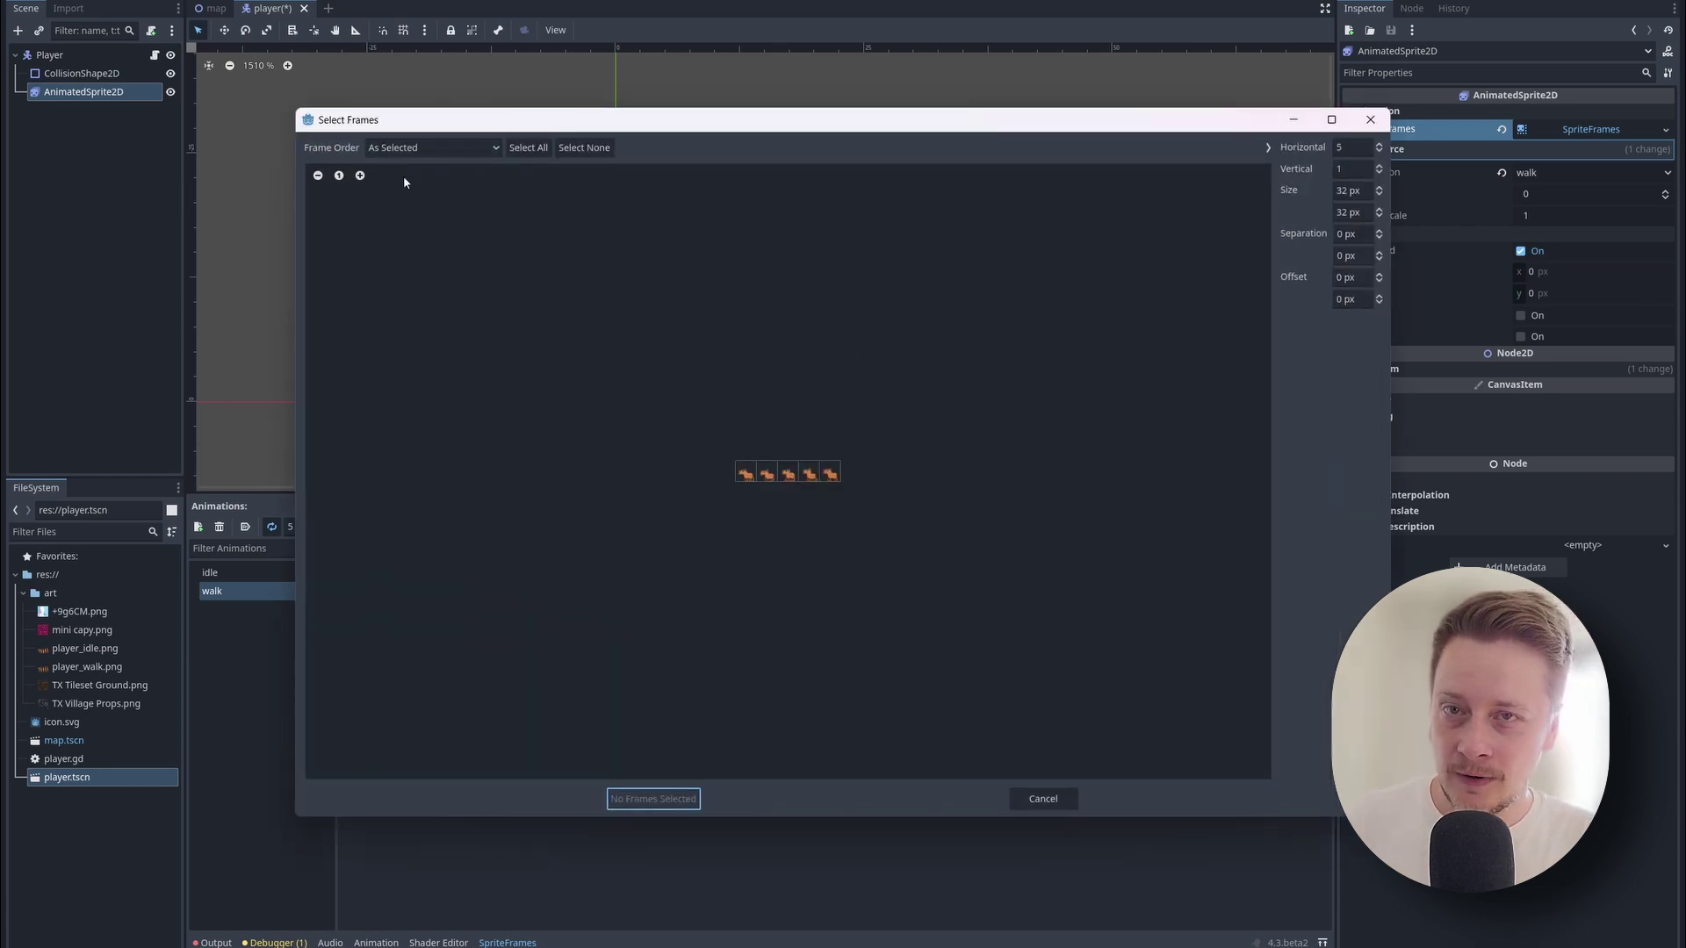
{"action": "left_click", "coordinate": [359, 175]}
{"action": "left_click", "coordinate": [359, 175]}
{"action": "left_click", "coordinate": [360, 175]}
{"action": "left_click", "coordinate": [359, 175]}
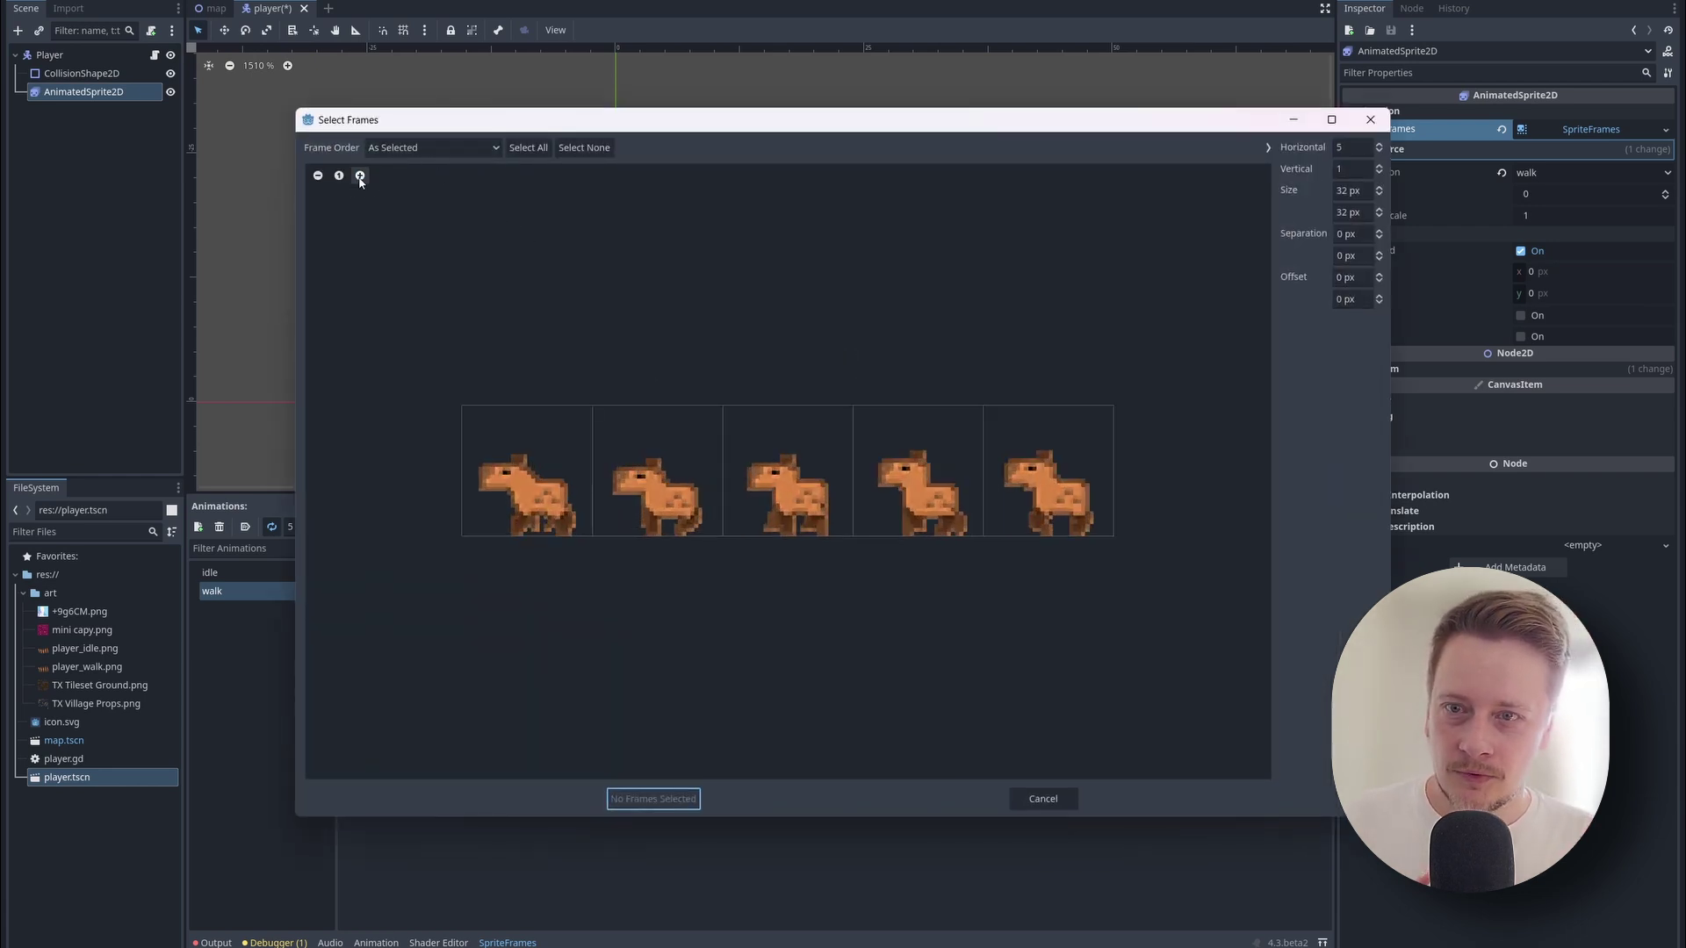
{"action": "mouse_move", "coordinate": [498, 445]}
{"action": "left_mouse_down"}
{"action": "mouse_move", "coordinate": [788, 484]}
{"action": "mouse_move", "coordinate": [1020, 482]}
{"action": "left_mouse_up"}
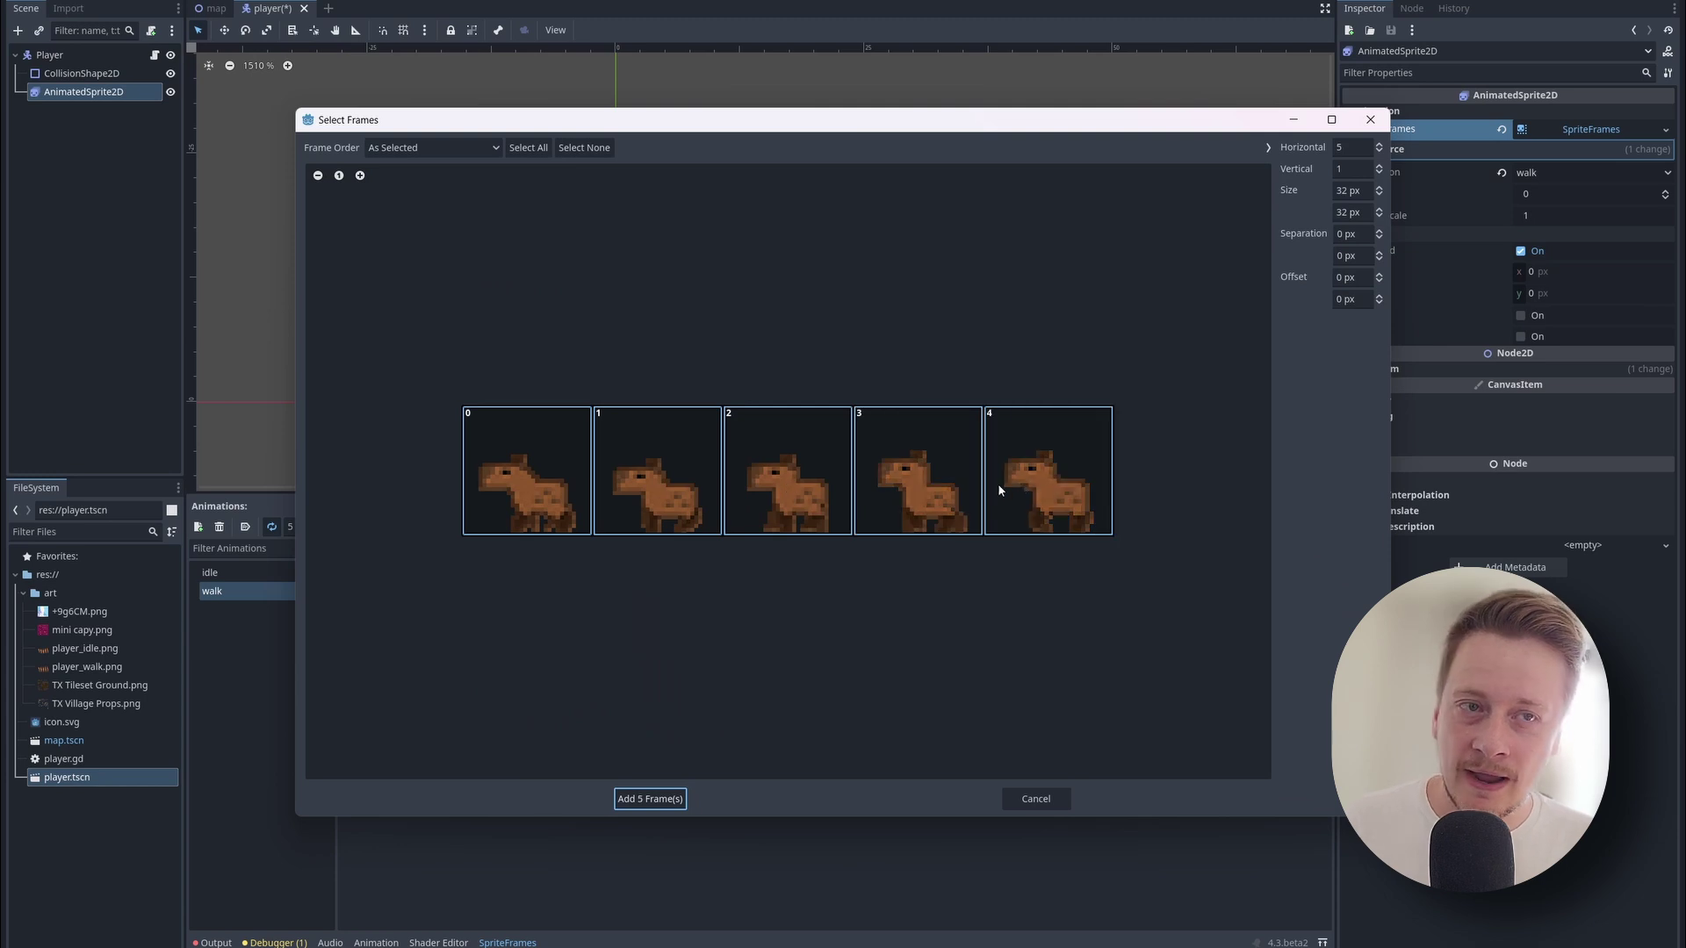
{"action": "left_click", "coordinate": [686, 799]}
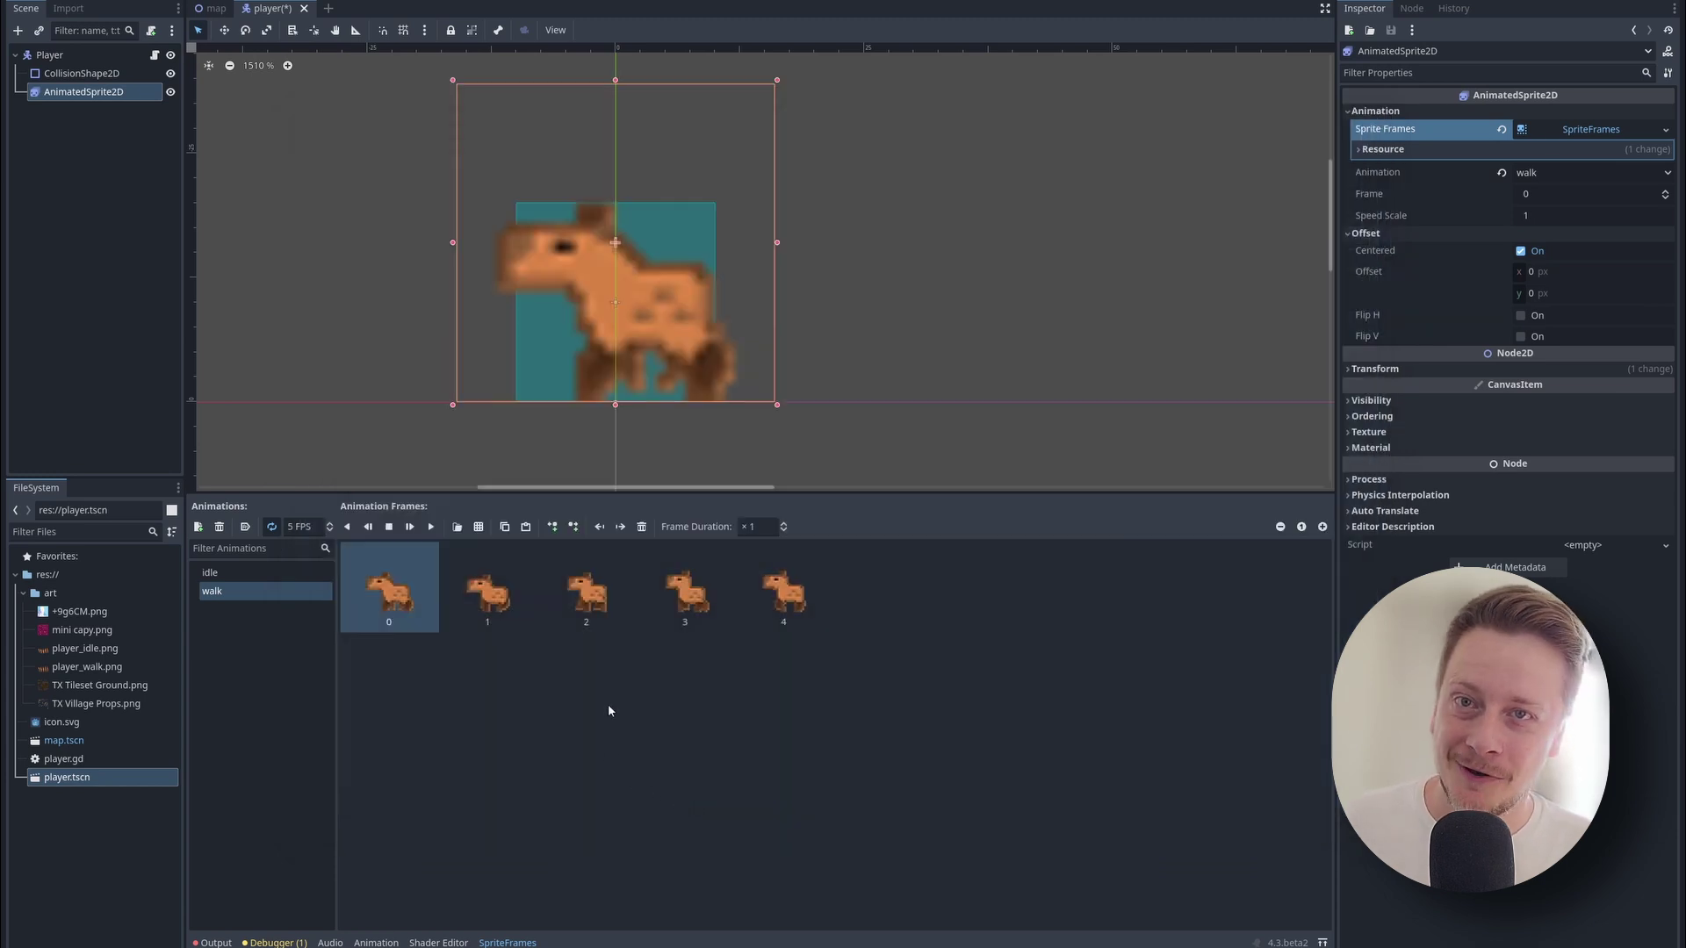
Preview the walk animation and set its speed to 8 FPS.
{"action": "left_click", "coordinate": [431, 527]}
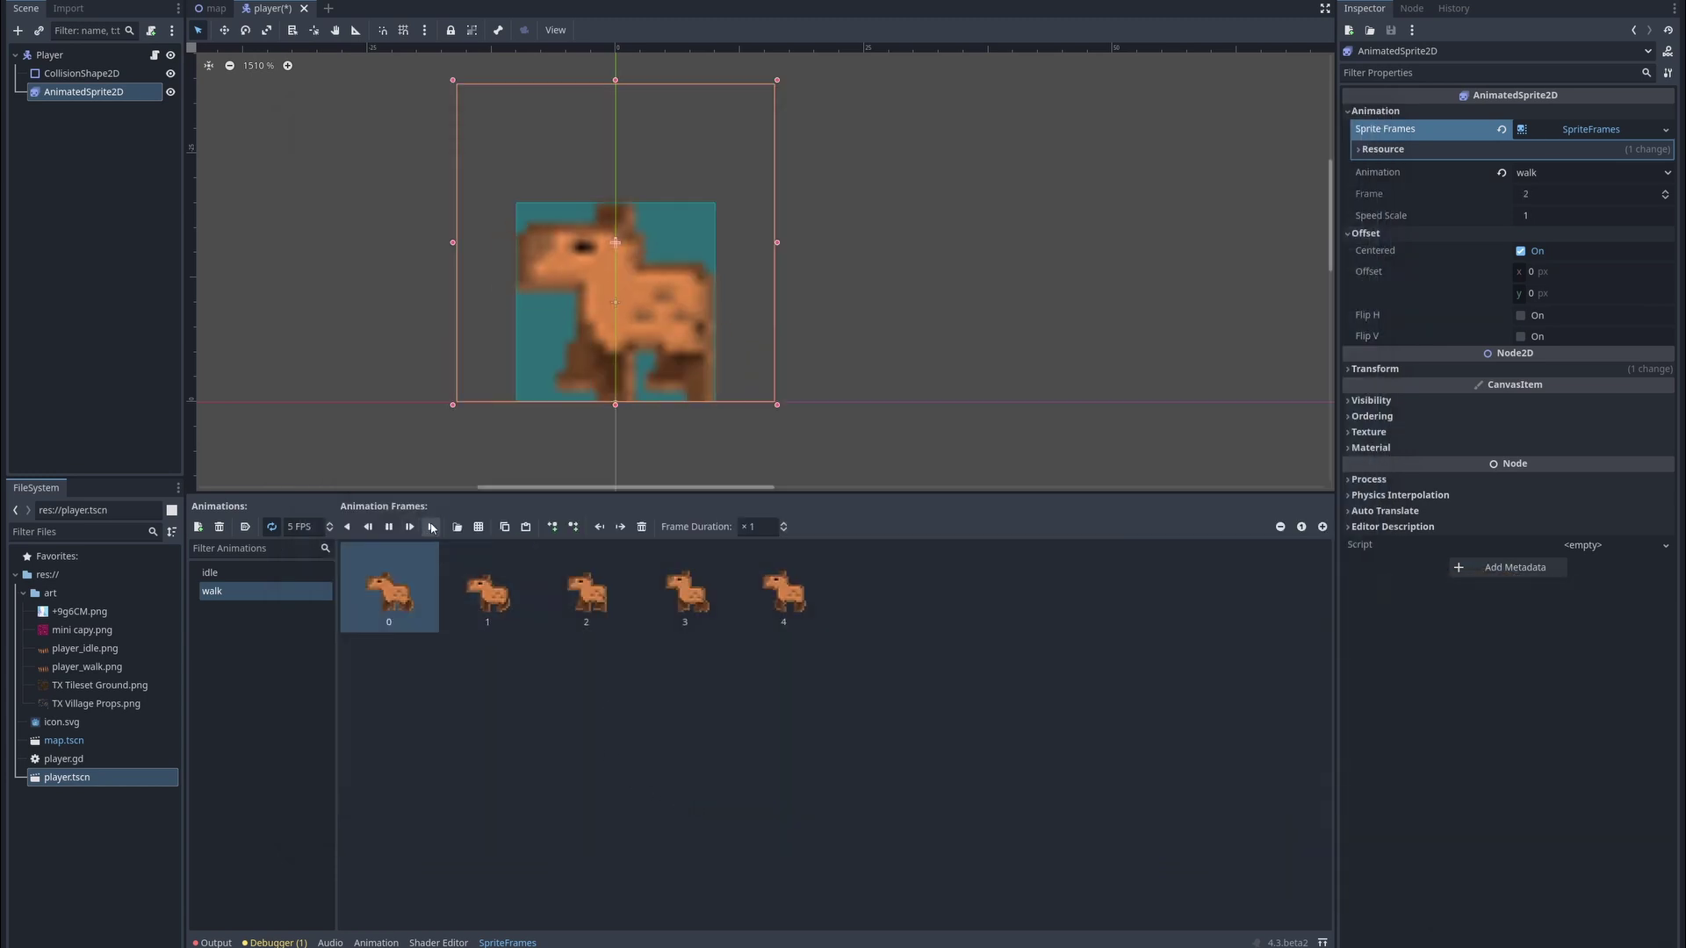
{"action": "left_click", "coordinate": [316, 527]}
{"action": "type", "text": "8"}
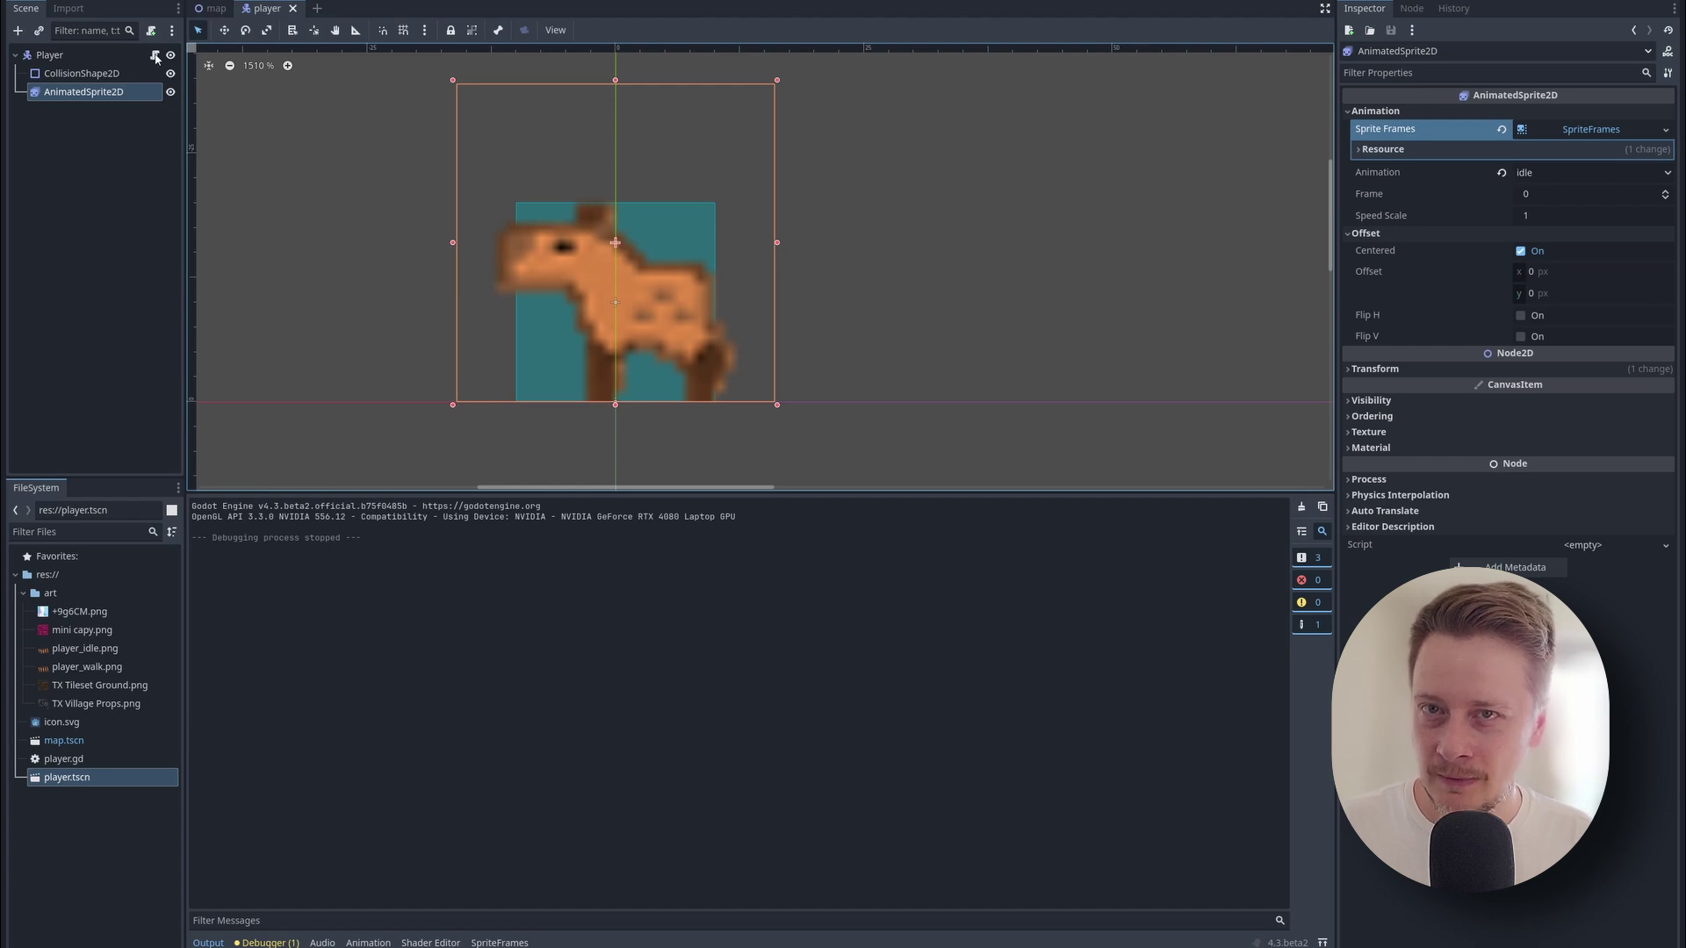
Open player.gd with a larger code area to add walk/idle play and flip_h logic.
{"action": "left_click", "coordinate": [156, 56]}
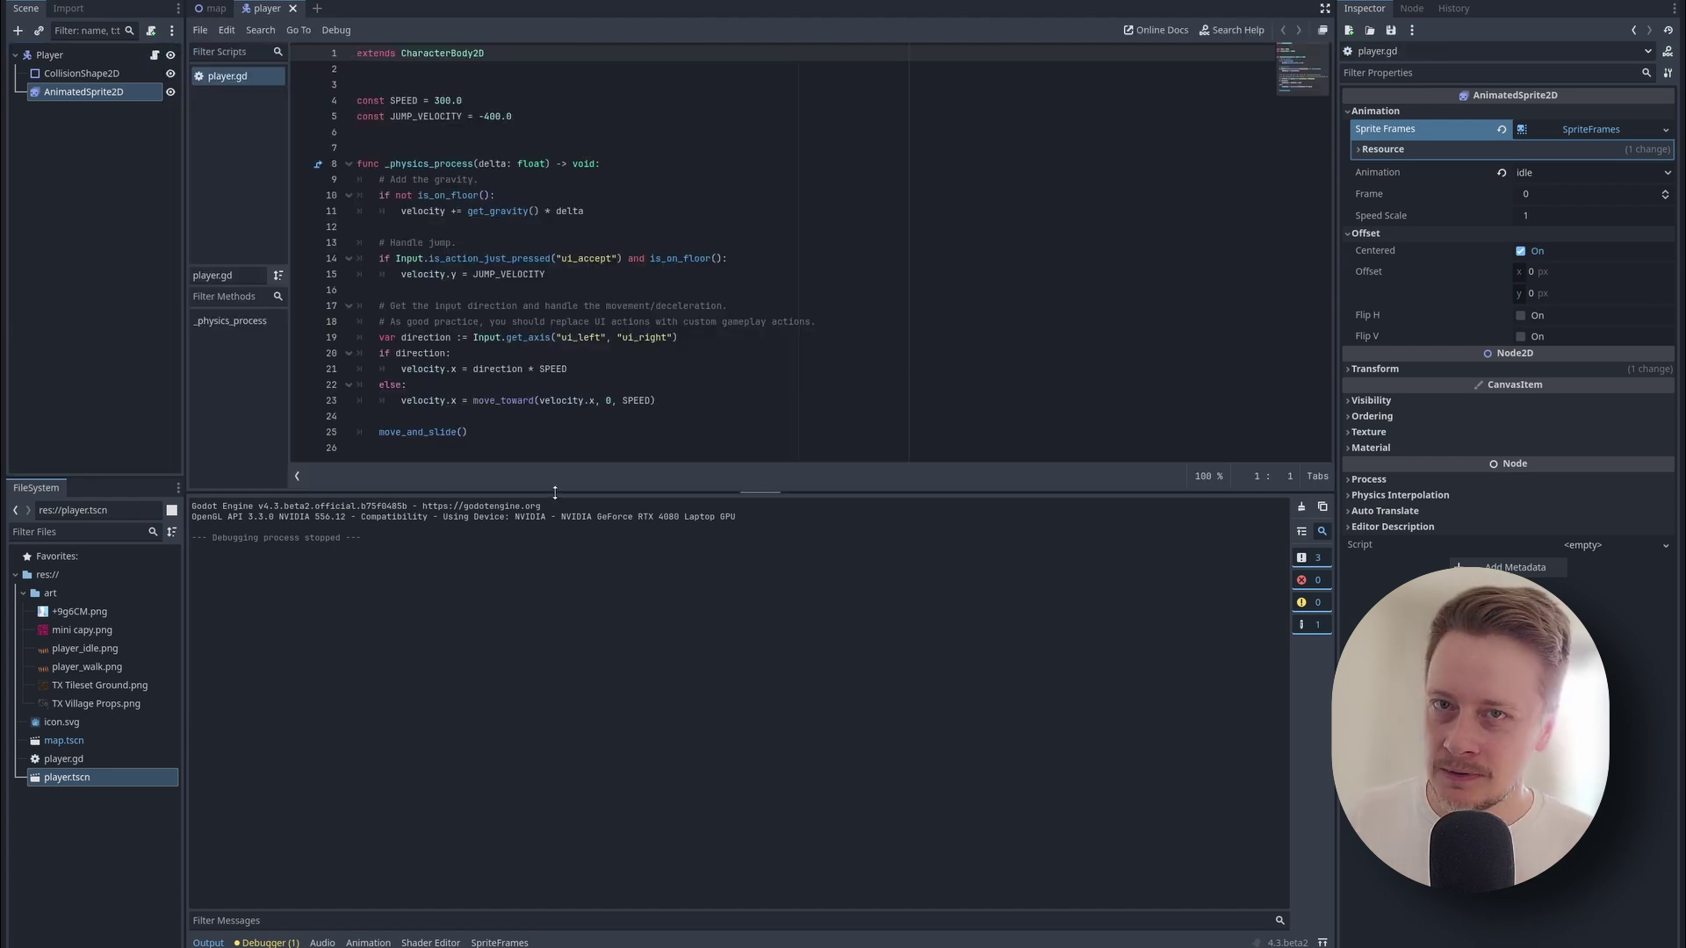
{"action": "left_click_drag", "start_coordinate": [555, 492], "coordinate": [527, 689]}
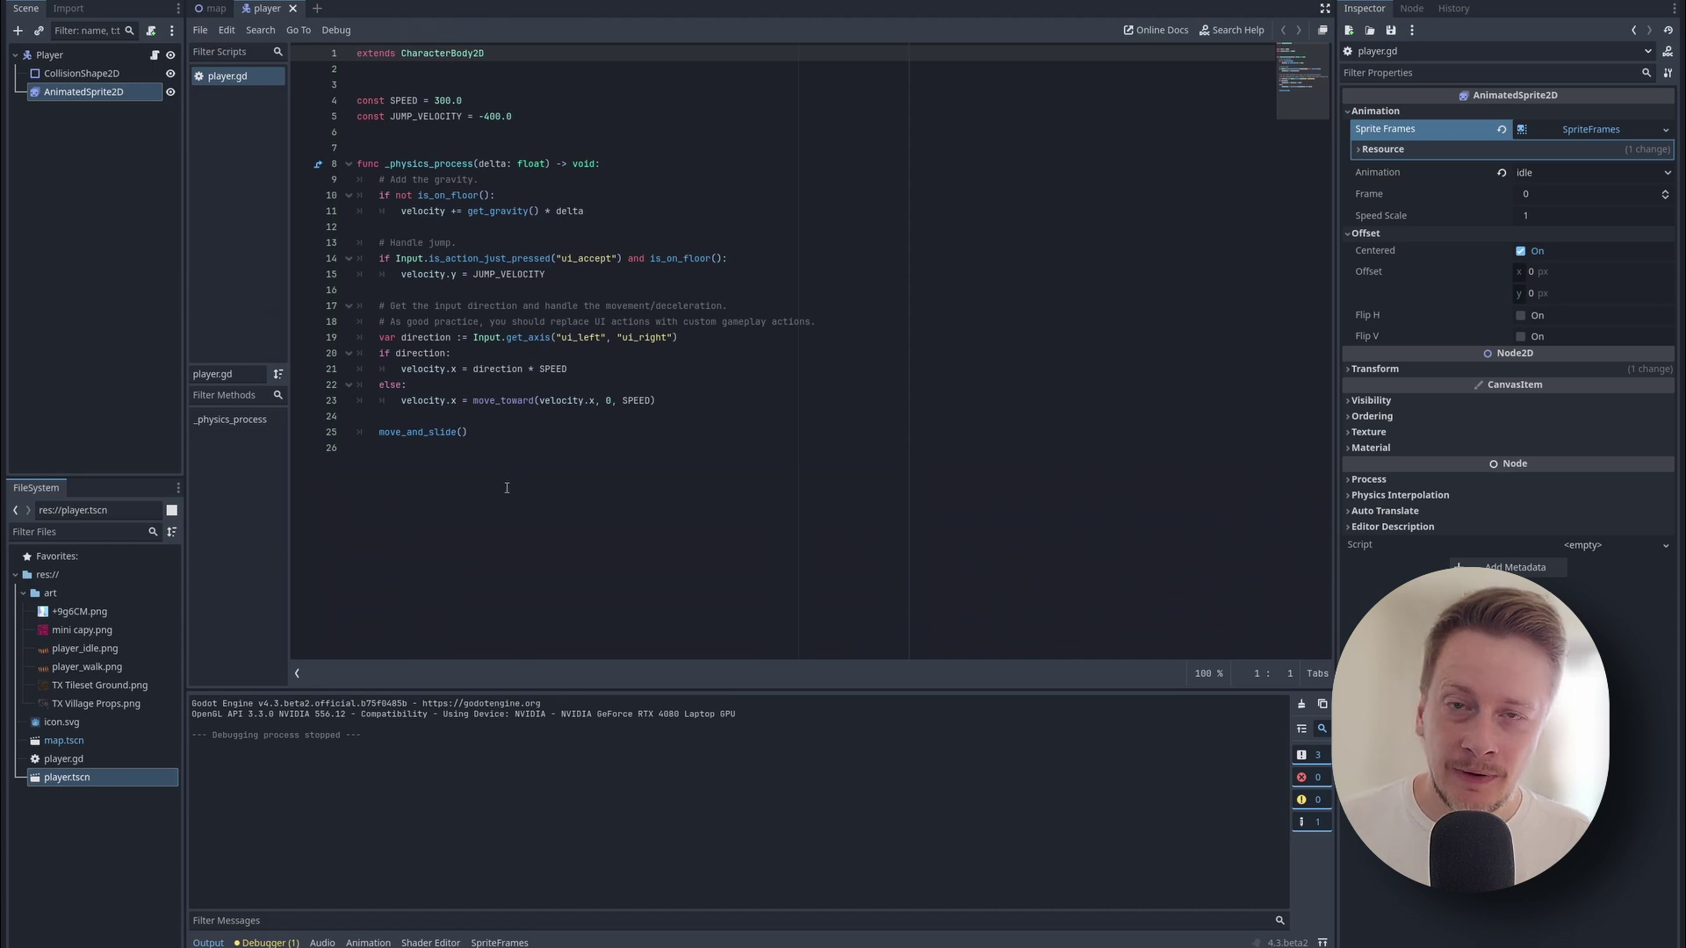
{"action": "scroll", "coordinate": [506, 489], "scroll_direction": "up", "scroll_amount": 2, "text": "ctrl"}
{"action": "scroll", "coordinate": [507, 488], "scroll_direction": "up", "scroll_amount": 2, "text": "ctrl"}
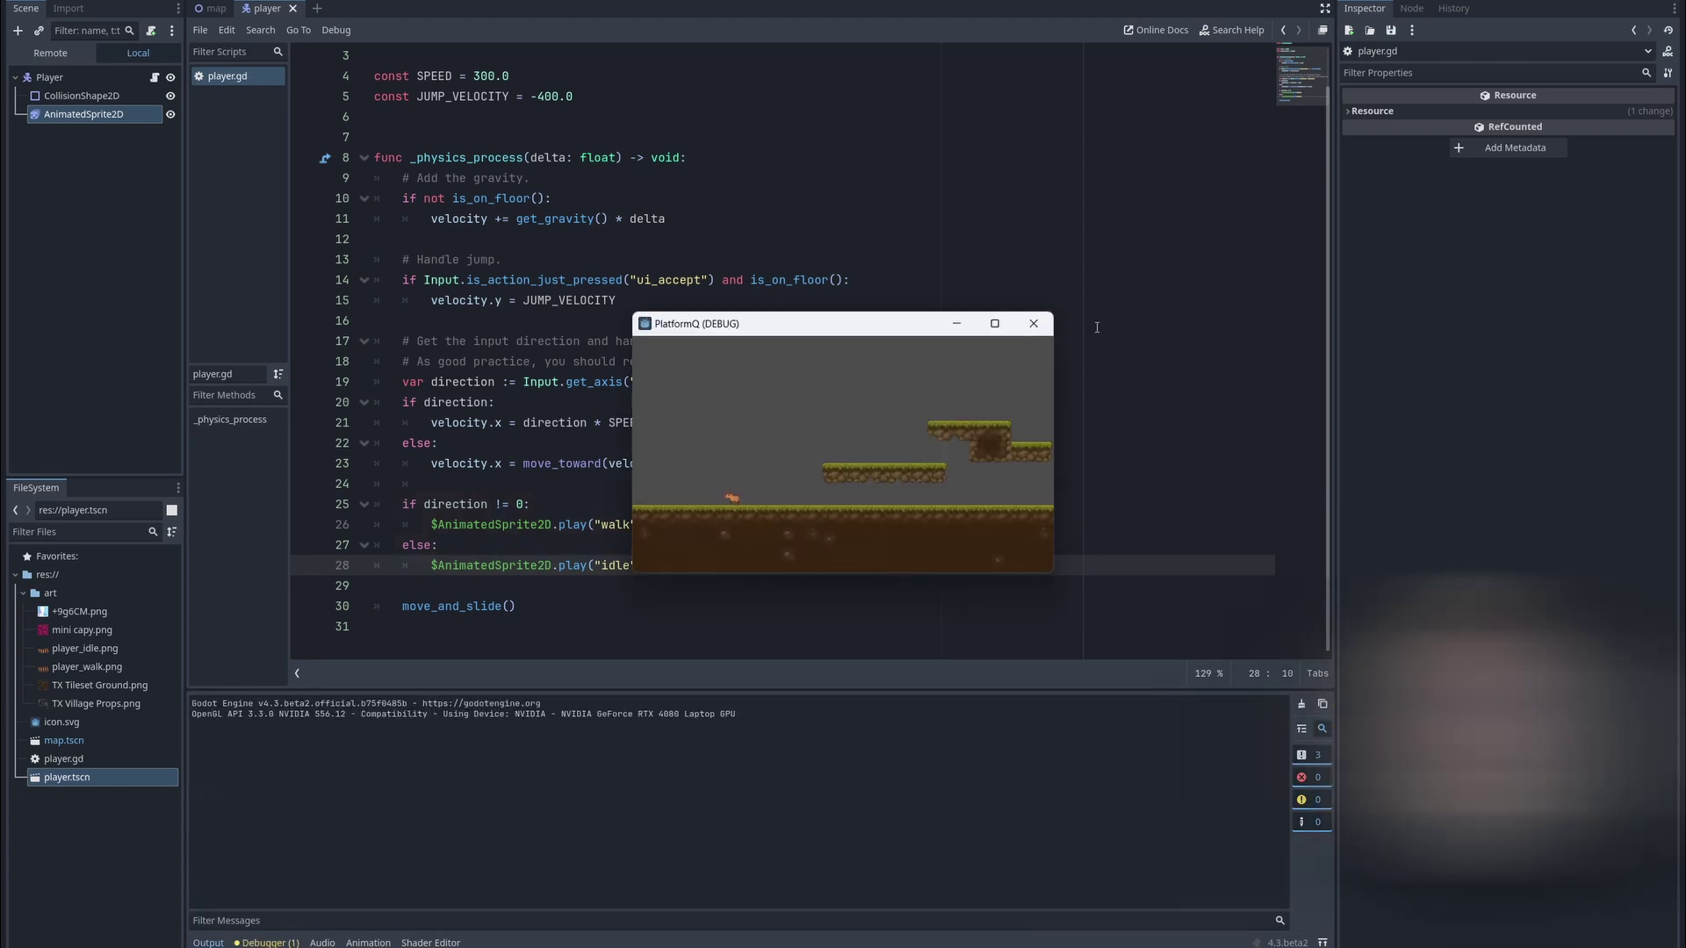
Run the game full screen and walk the capybara left and right to test animations.
{"action": "left_click", "coordinate": [1000, 325]}
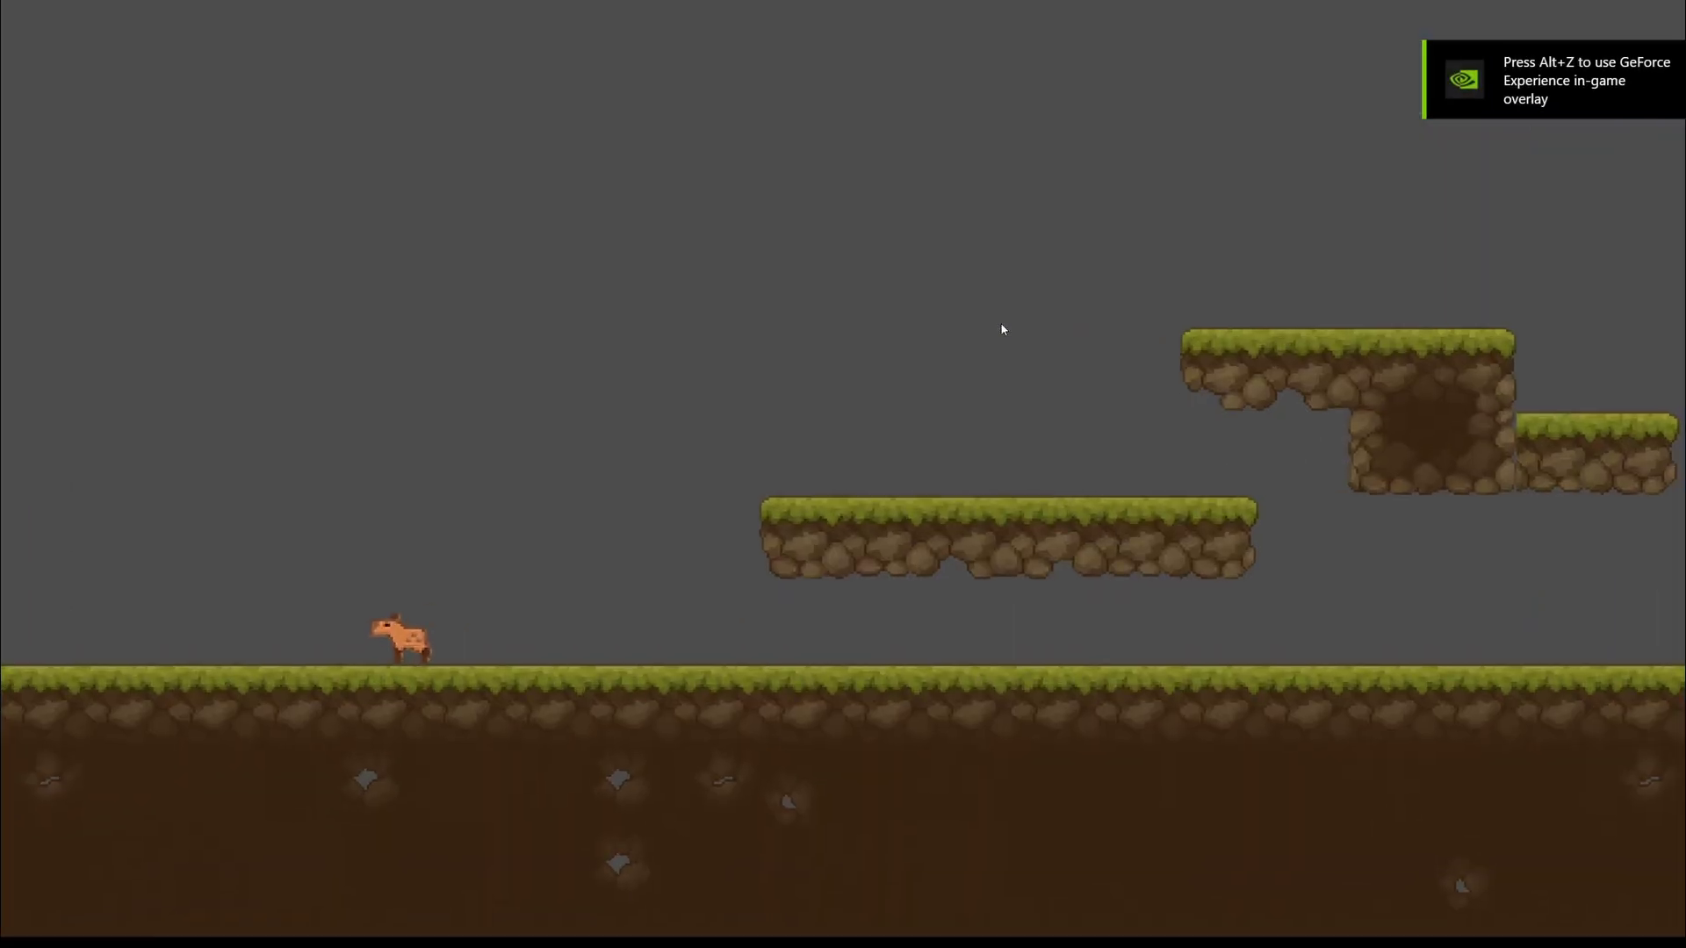
{"action": "key", "text": "Left"}
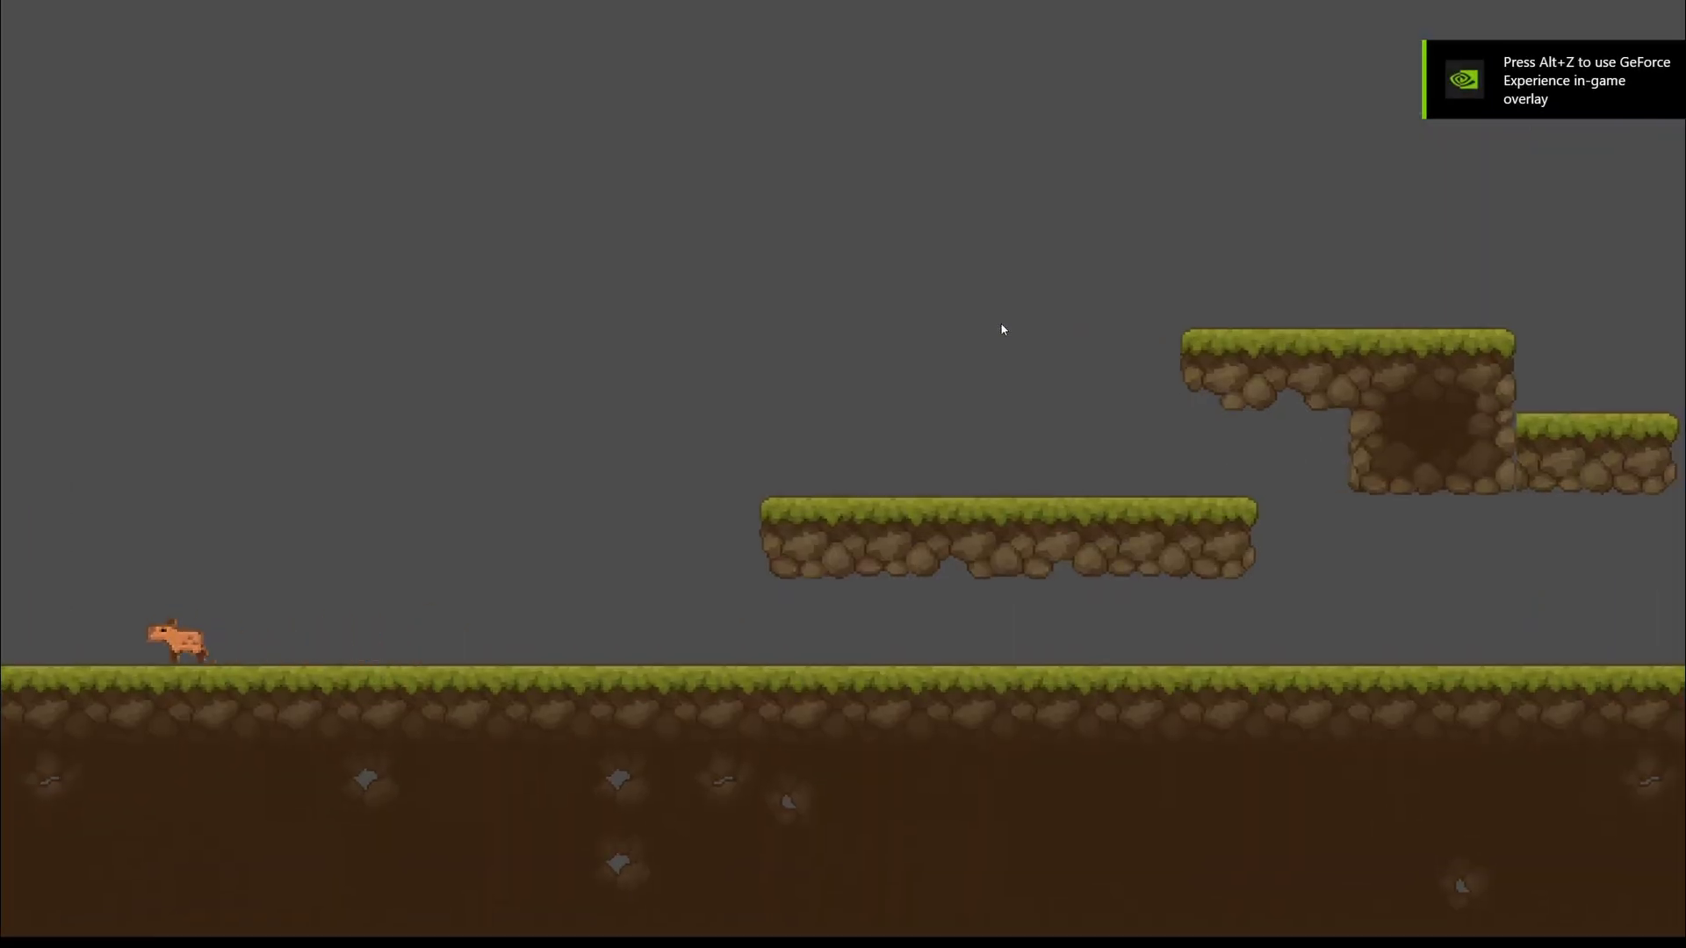
{"action": "key", "text": "Right"}
{"action": "key", "text": "F8"}
{"action": "key", "text": "F5"}
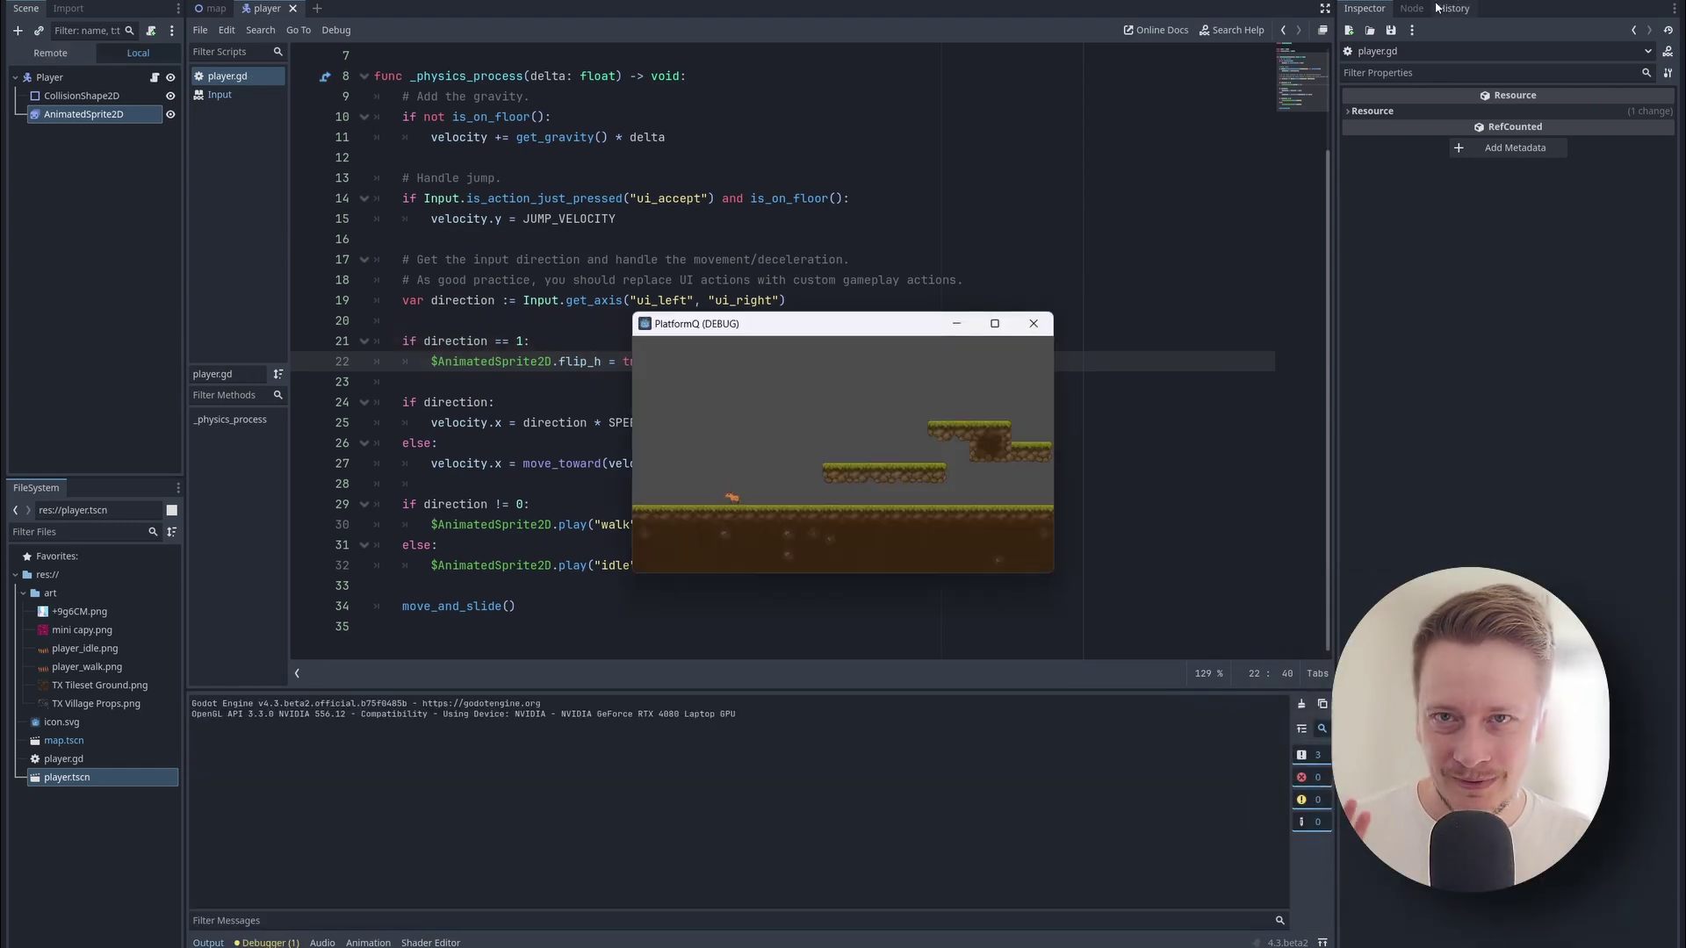
Walk the capybara right and left to check it faces its movement direction.
{"action": "key", "text": "Right"}
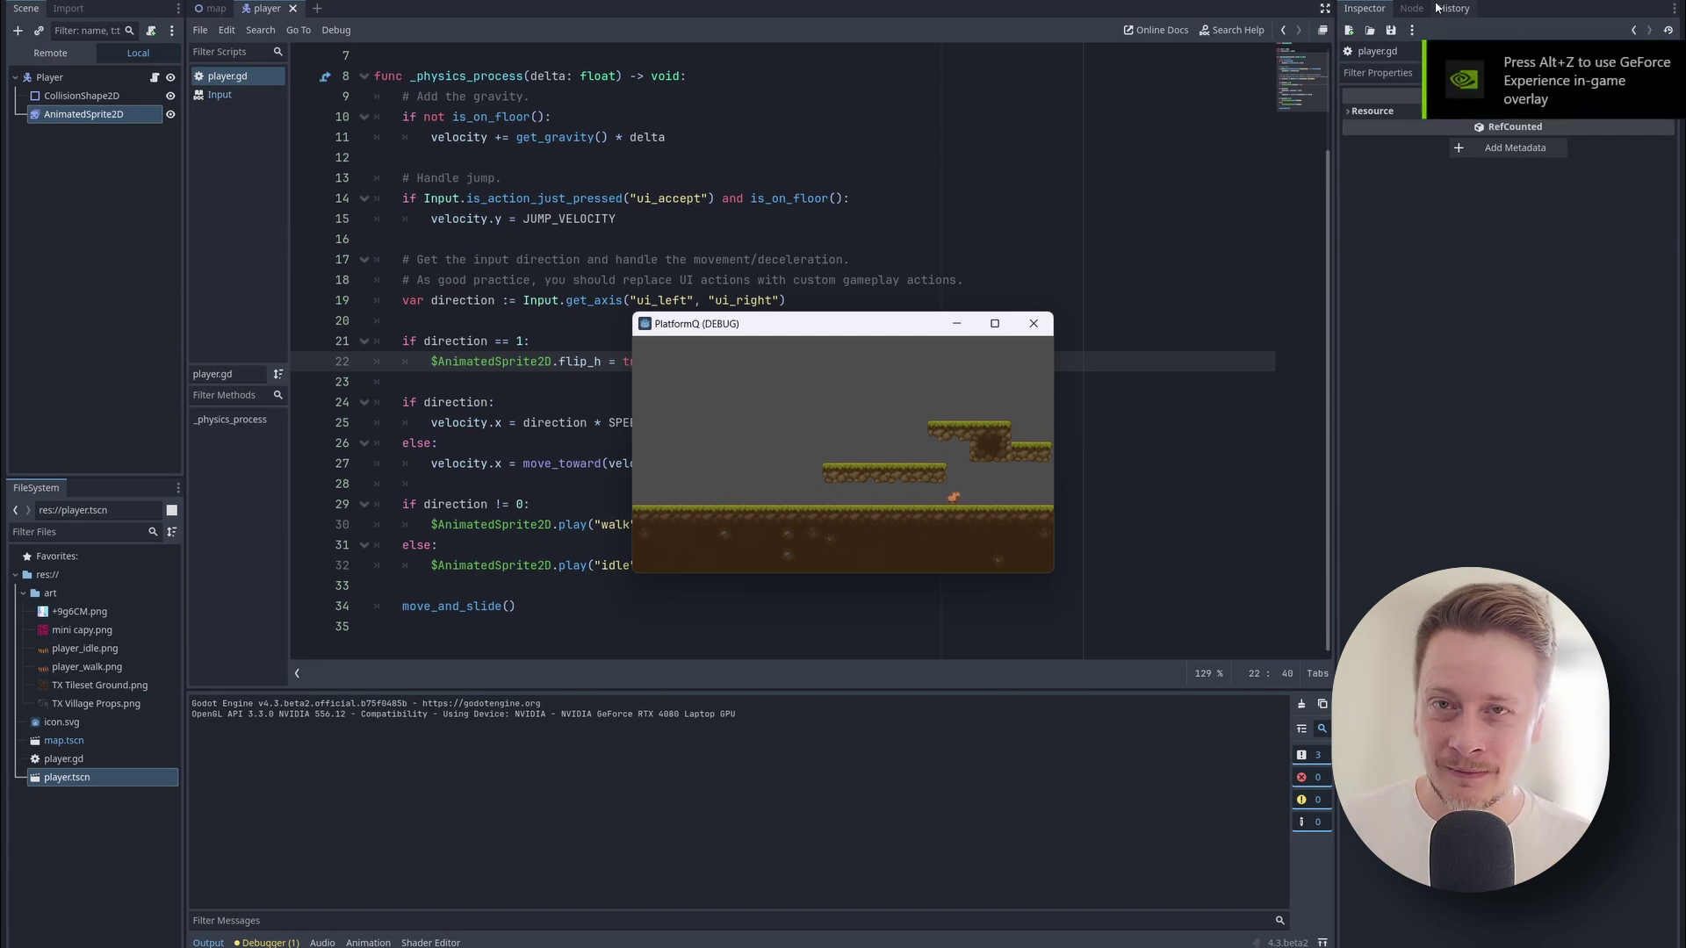
{"action": "key", "text": "Left"}
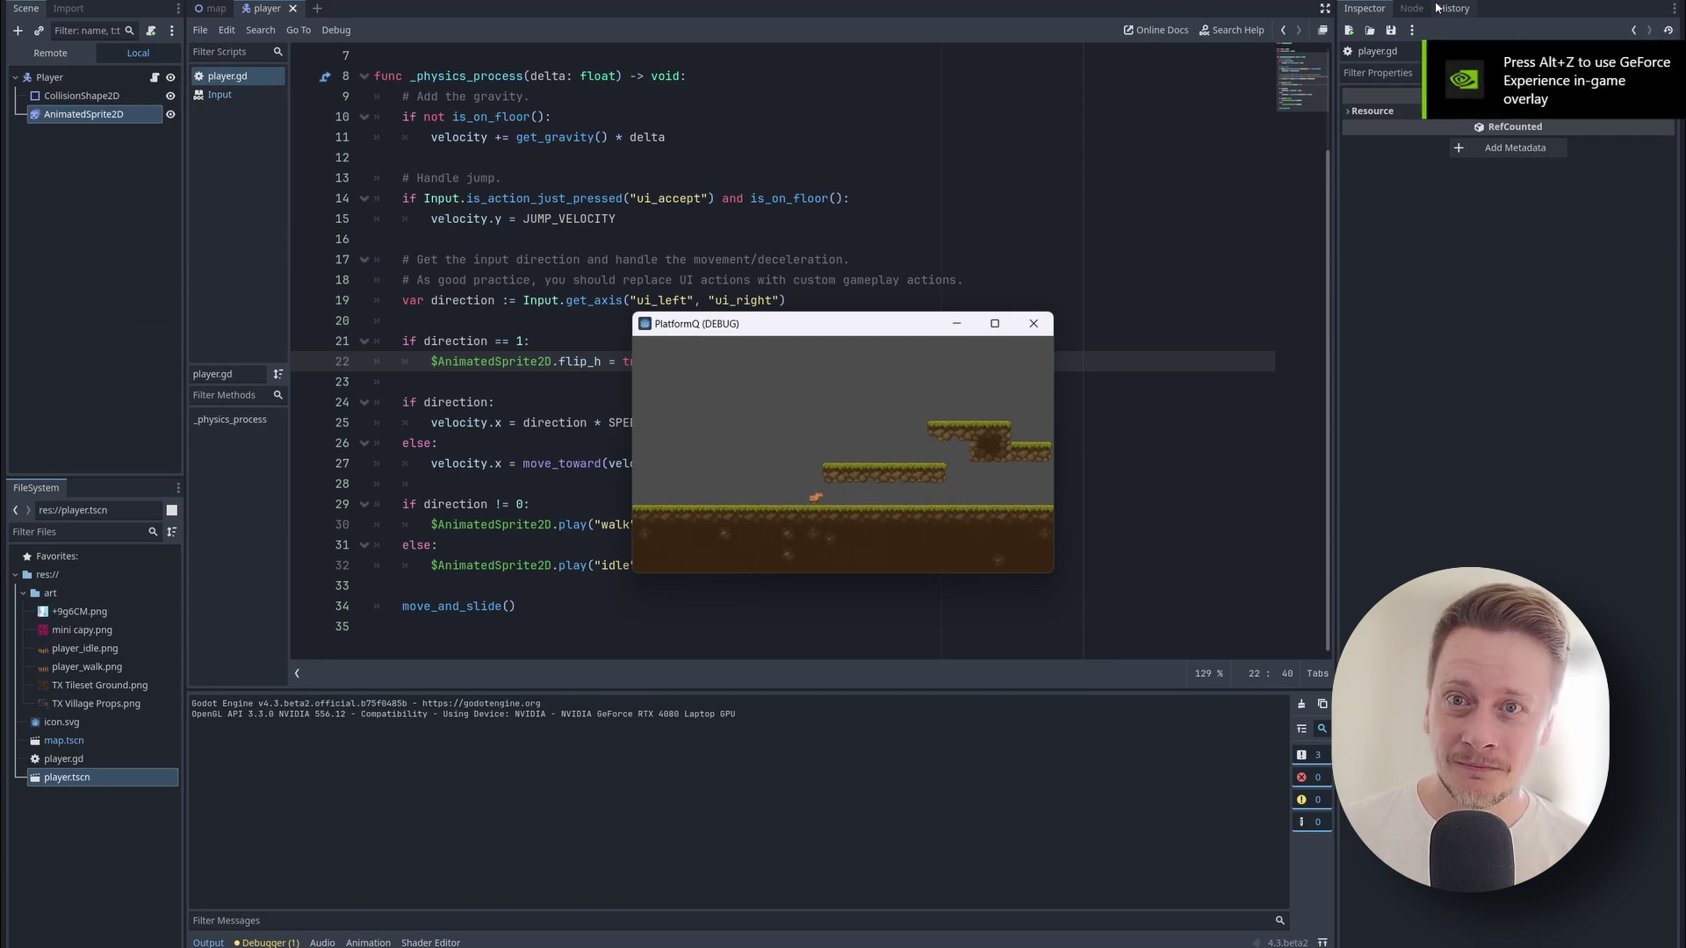
{"action": "key", "text": "Right"}
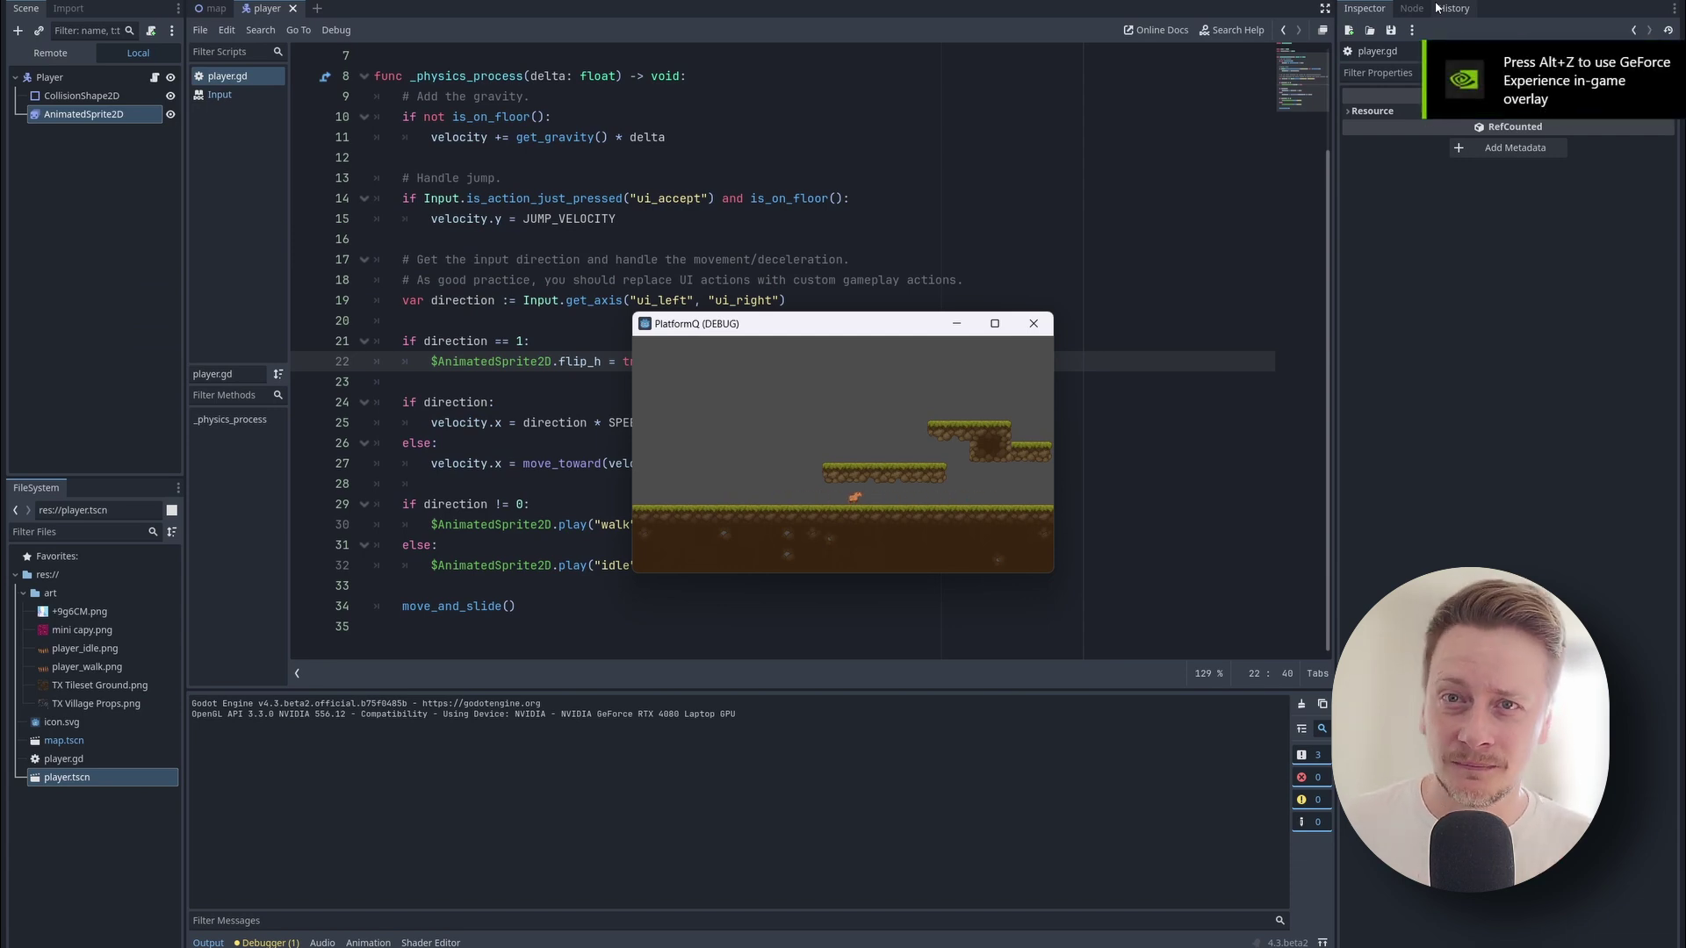
{"action": "key", "text": "Right"}
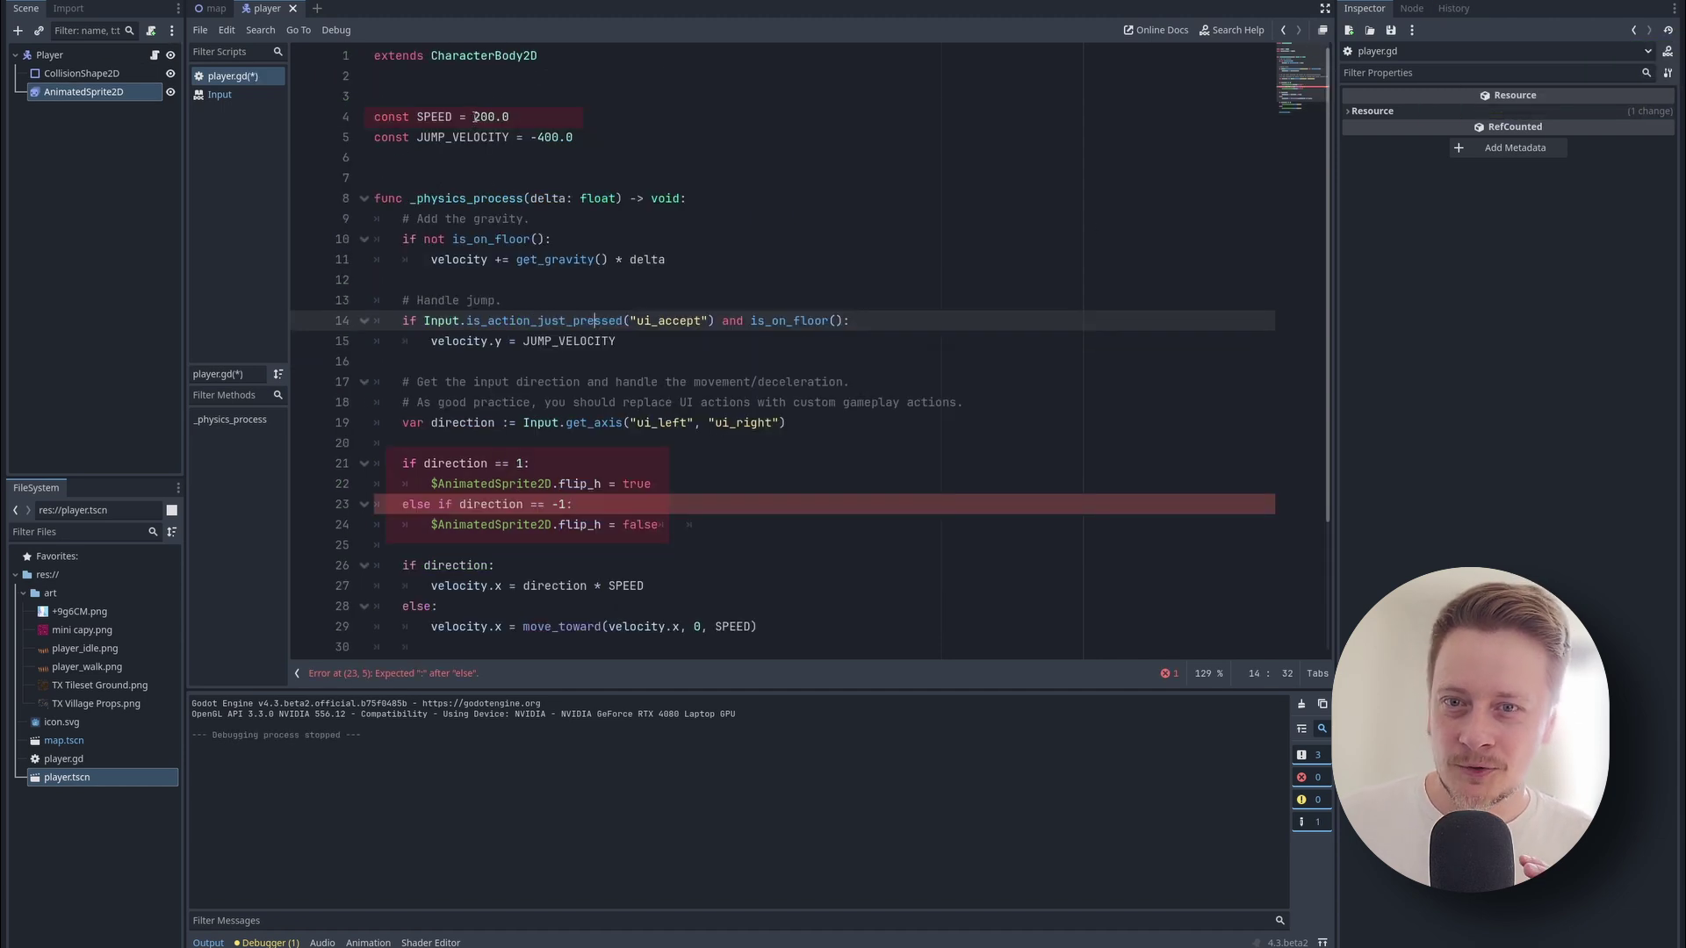
Change SPEED to 100.0 and test jumping in the running game.
{"action": "left_click", "coordinate": [477, 116]}
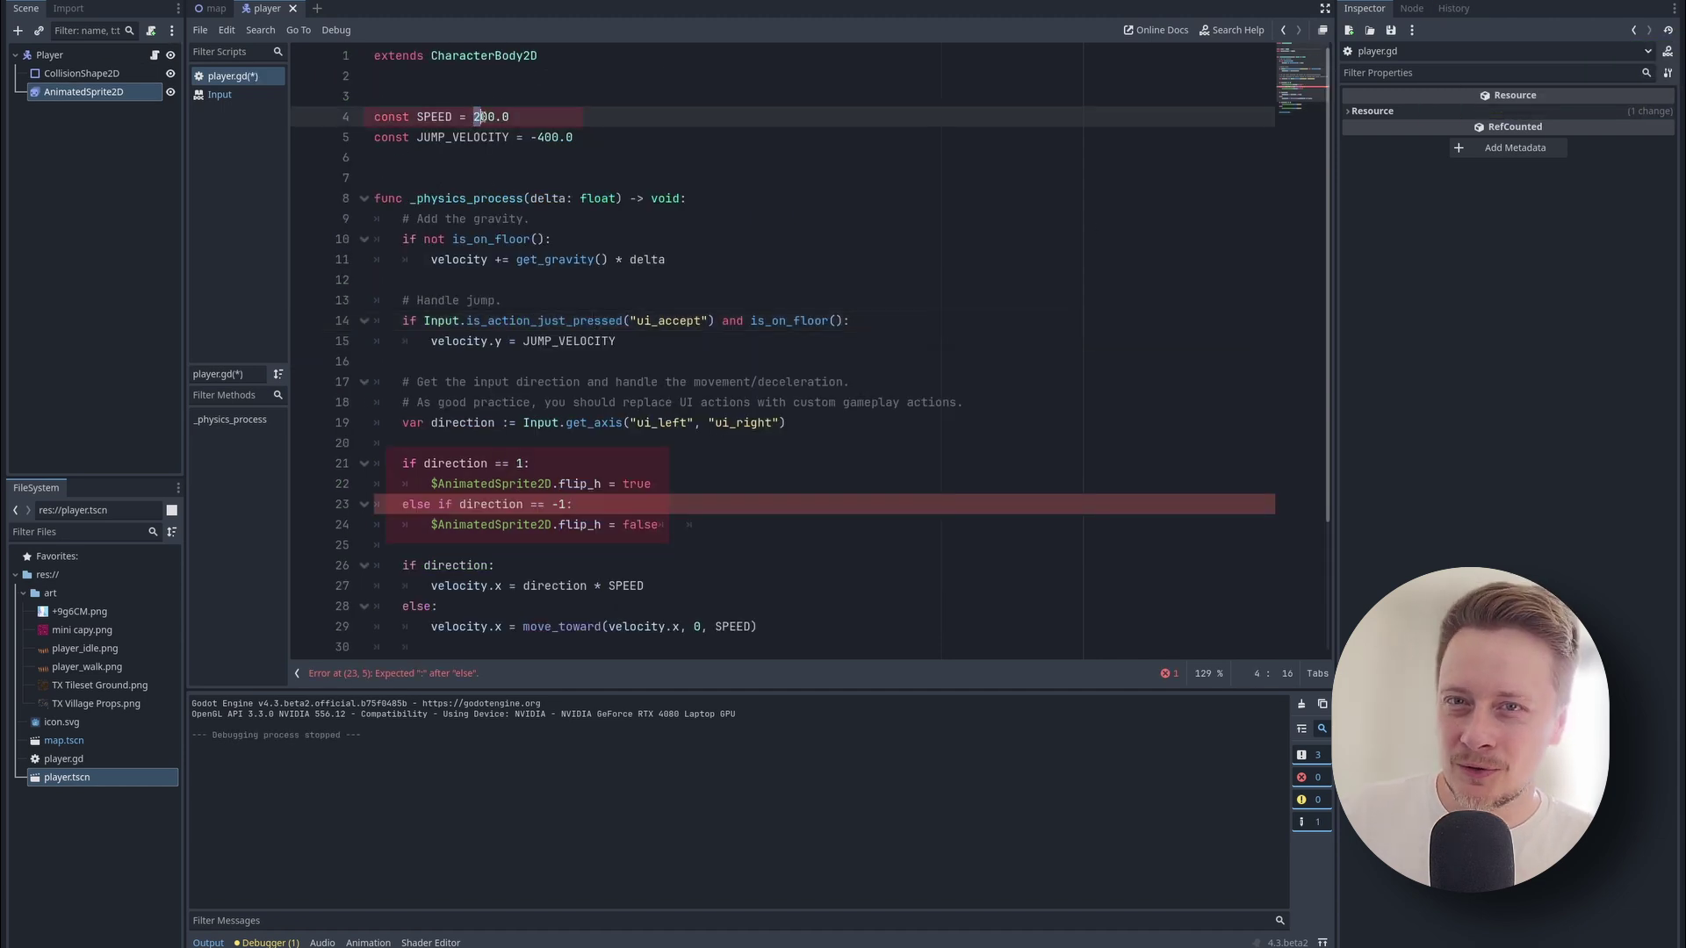
{"action": "type", "text": "1"}
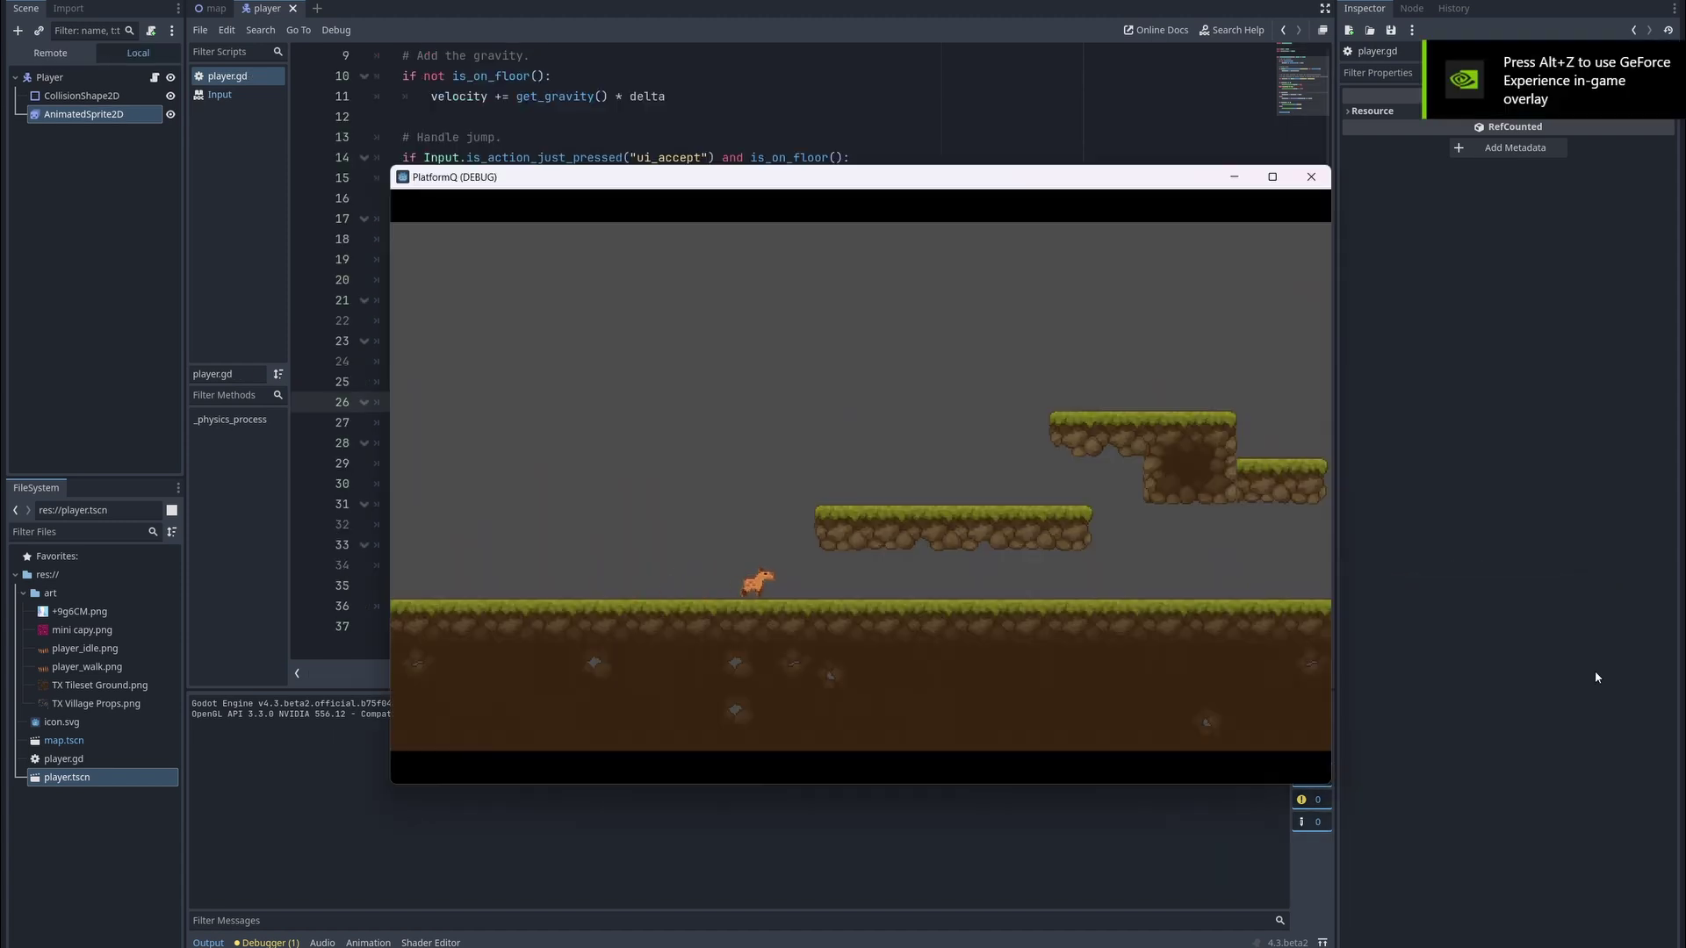
{"action": "key", "text": "space"}
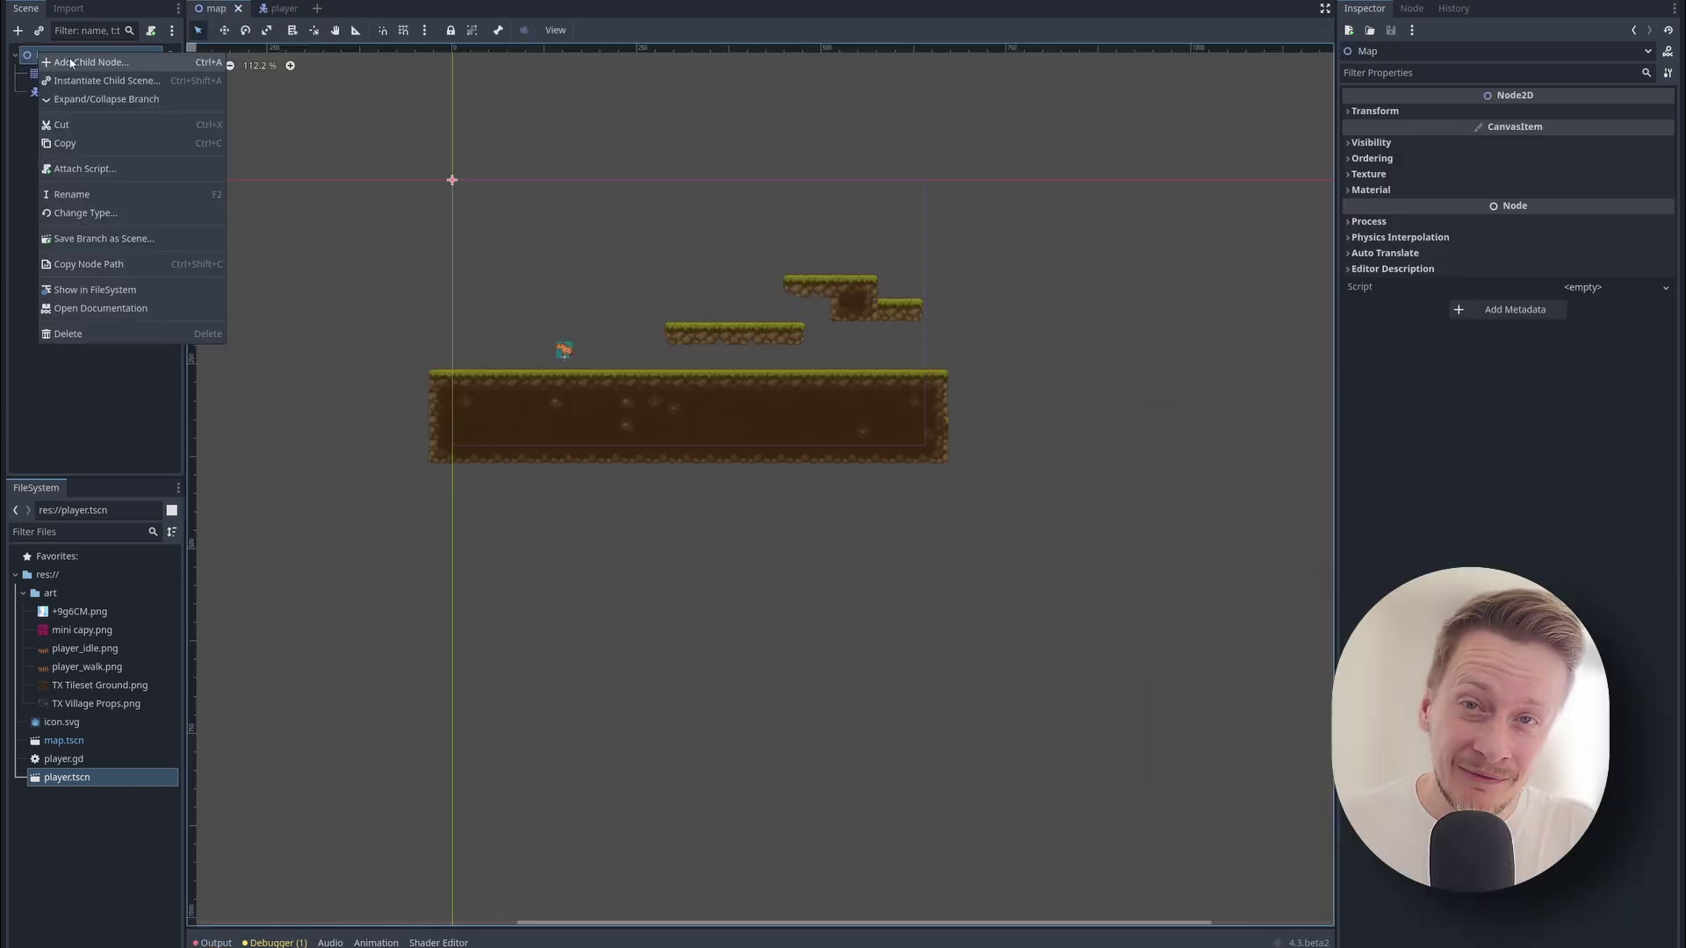
Add a TextureRect showing the +9g6CM.png cloud image and move it above the TileMap.
{"action": "left_click", "coordinate": [79, 57]}
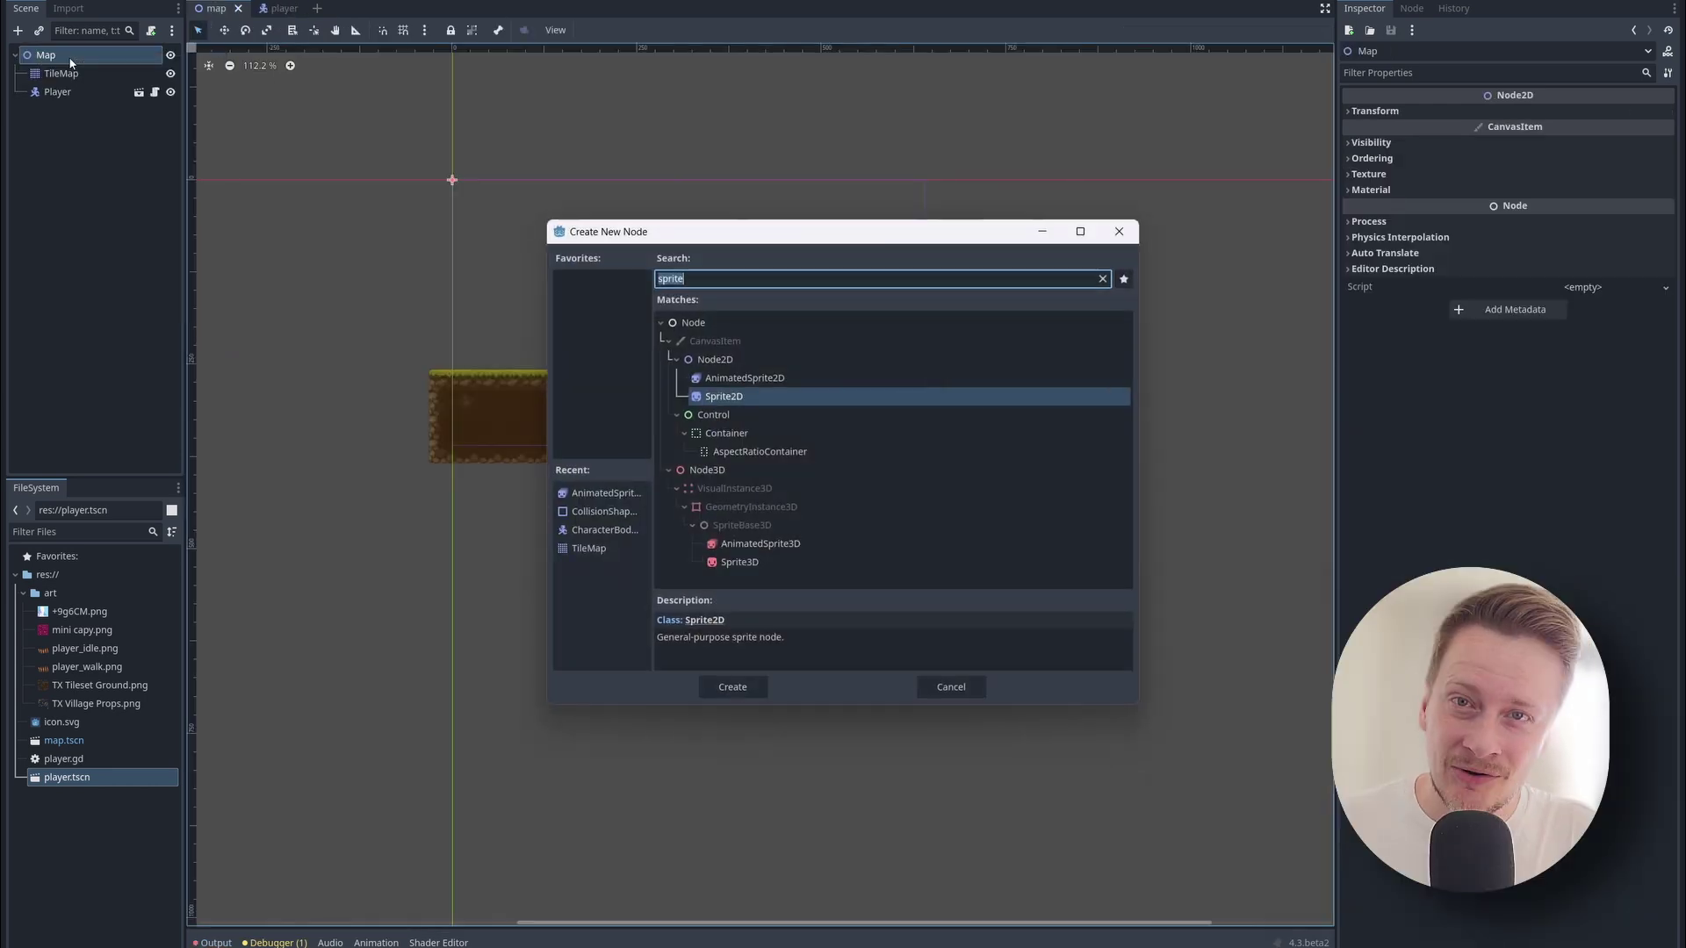
{"action": "type", "text": "textu"}
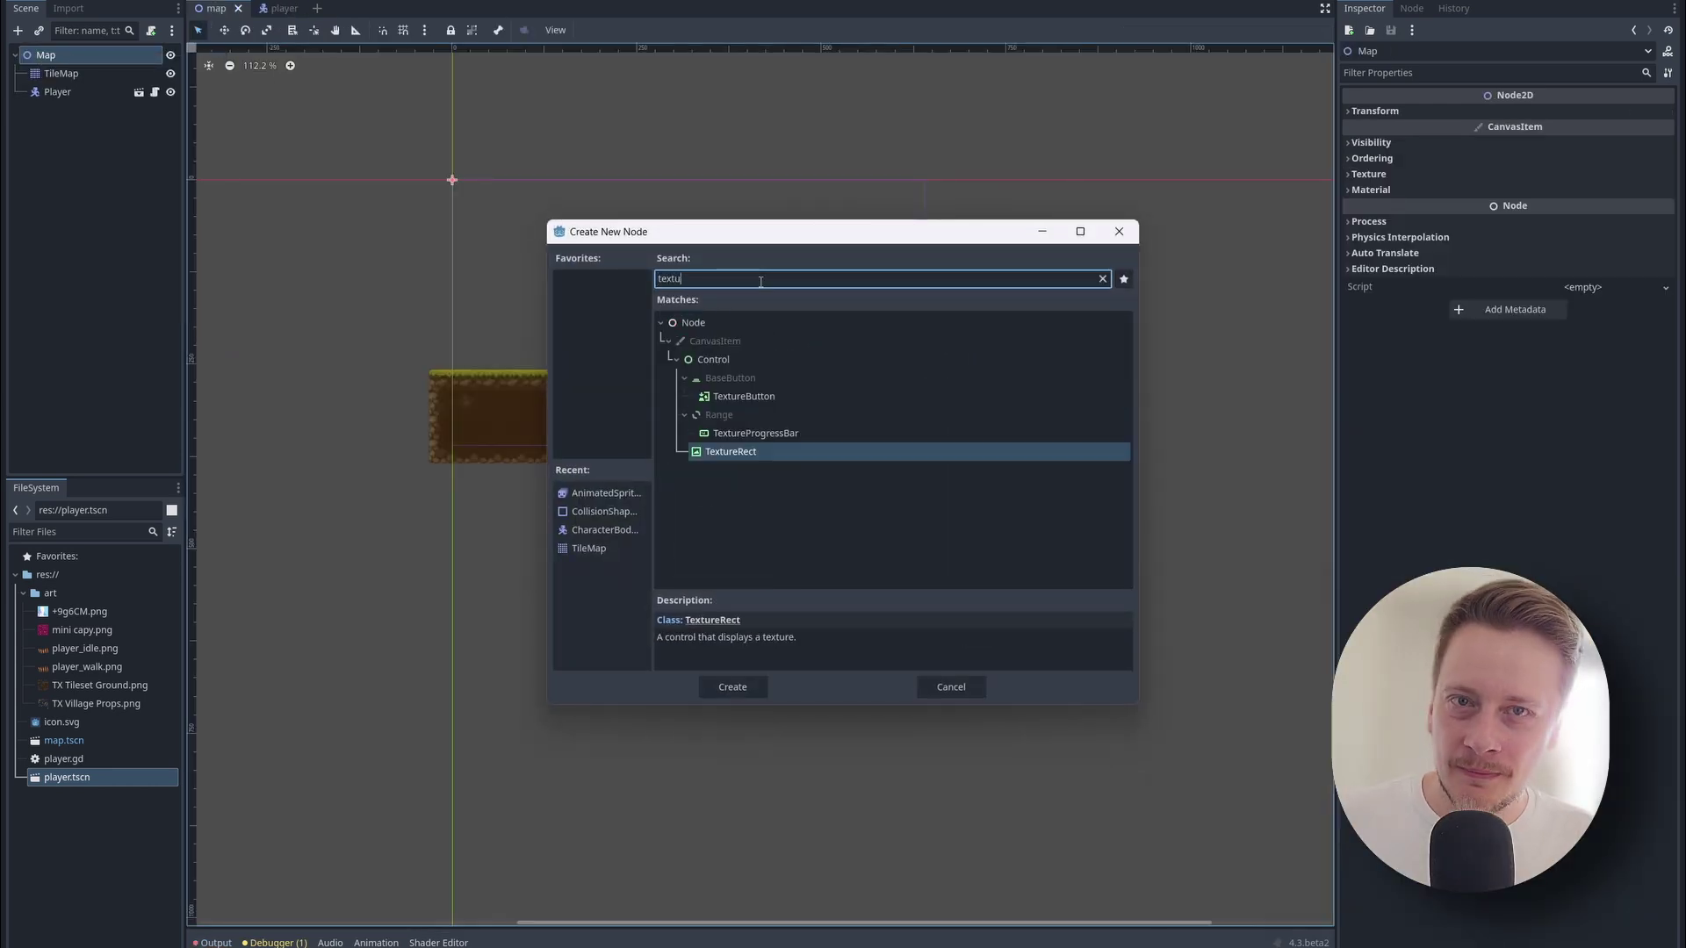
{"action": "left_click", "coordinate": [731, 686]}
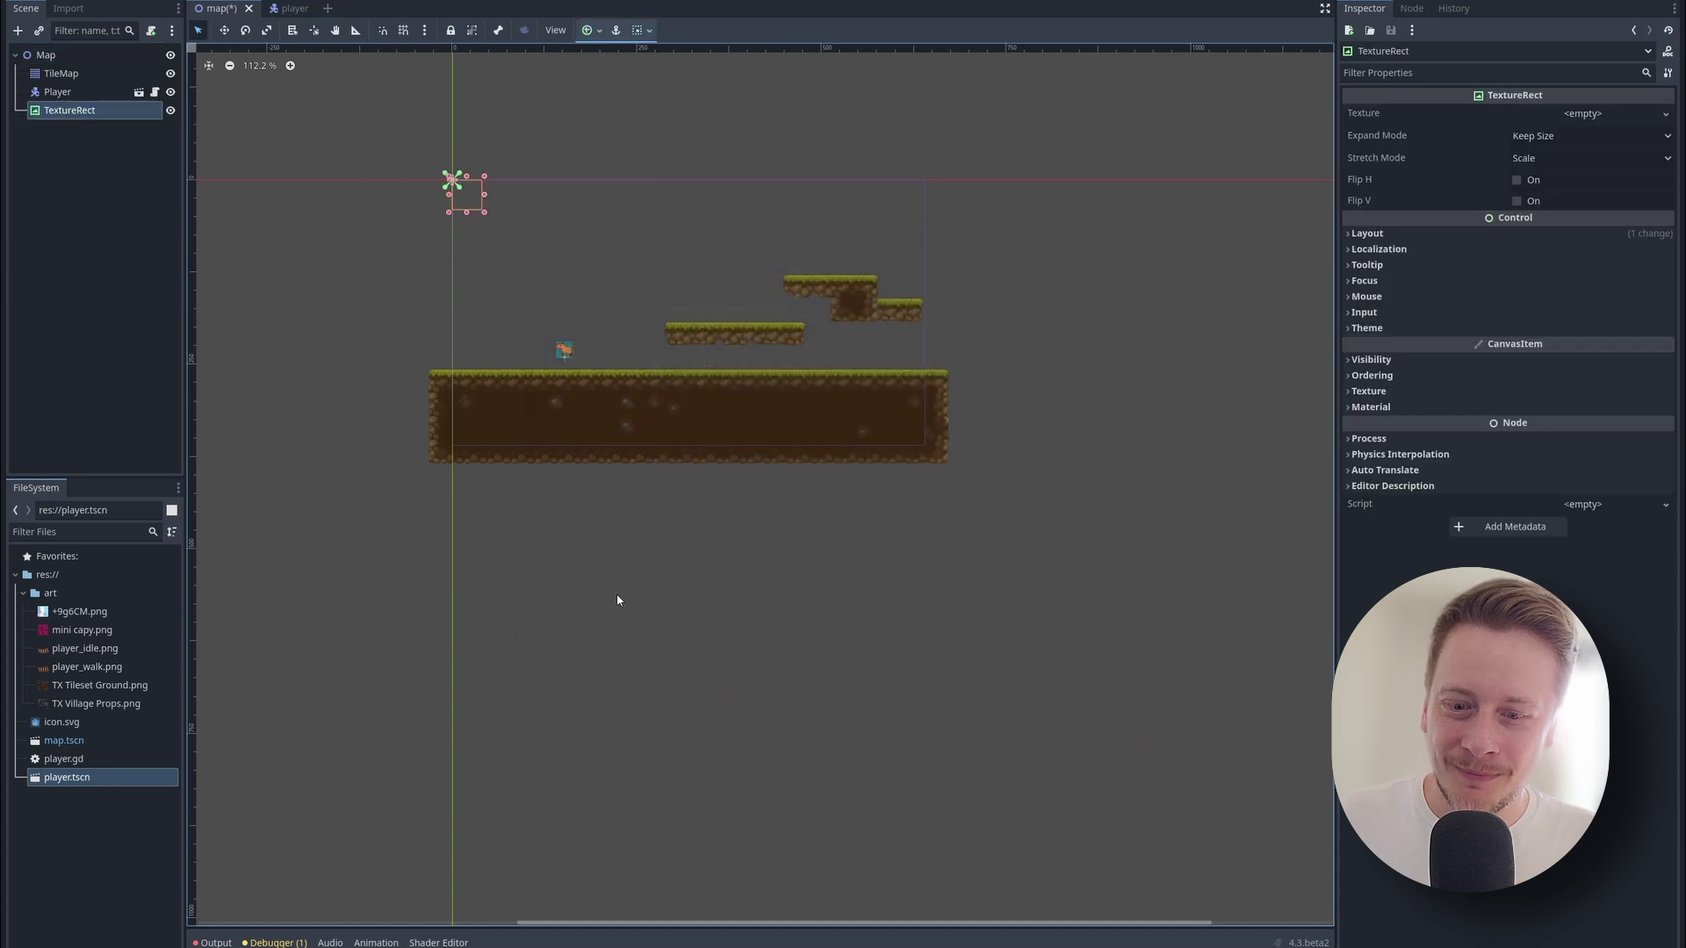
{"action": "left_click", "coordinate": [1584, 114]}
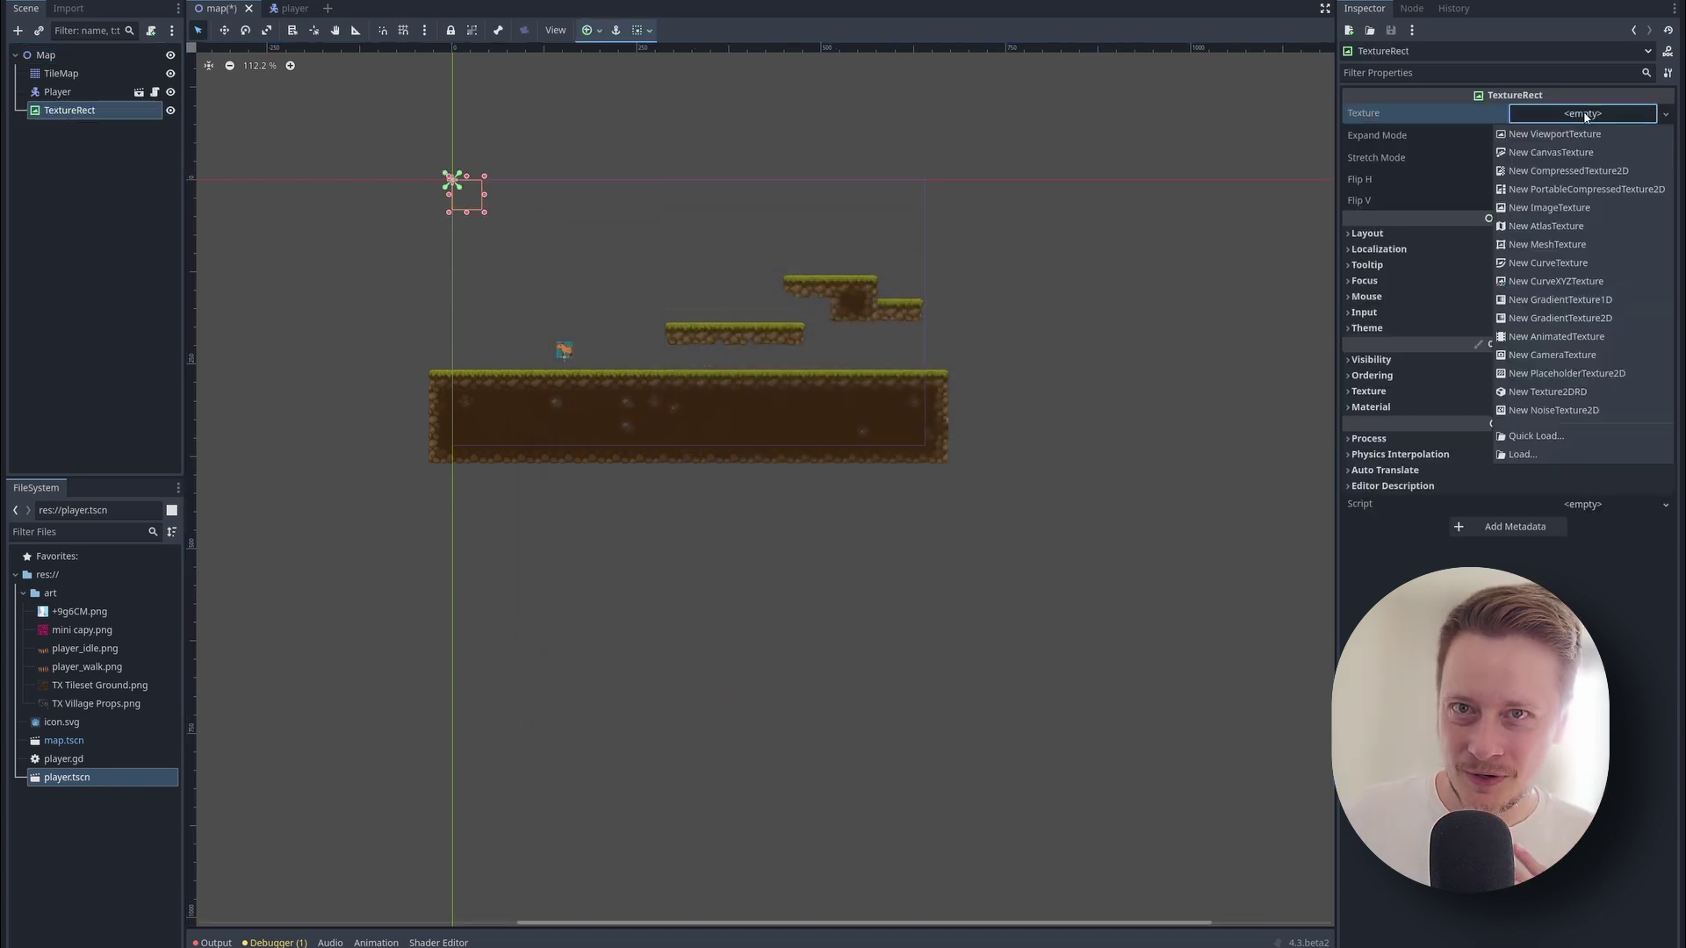
{"action": "left_click", "coordinate": [1536, 436]}
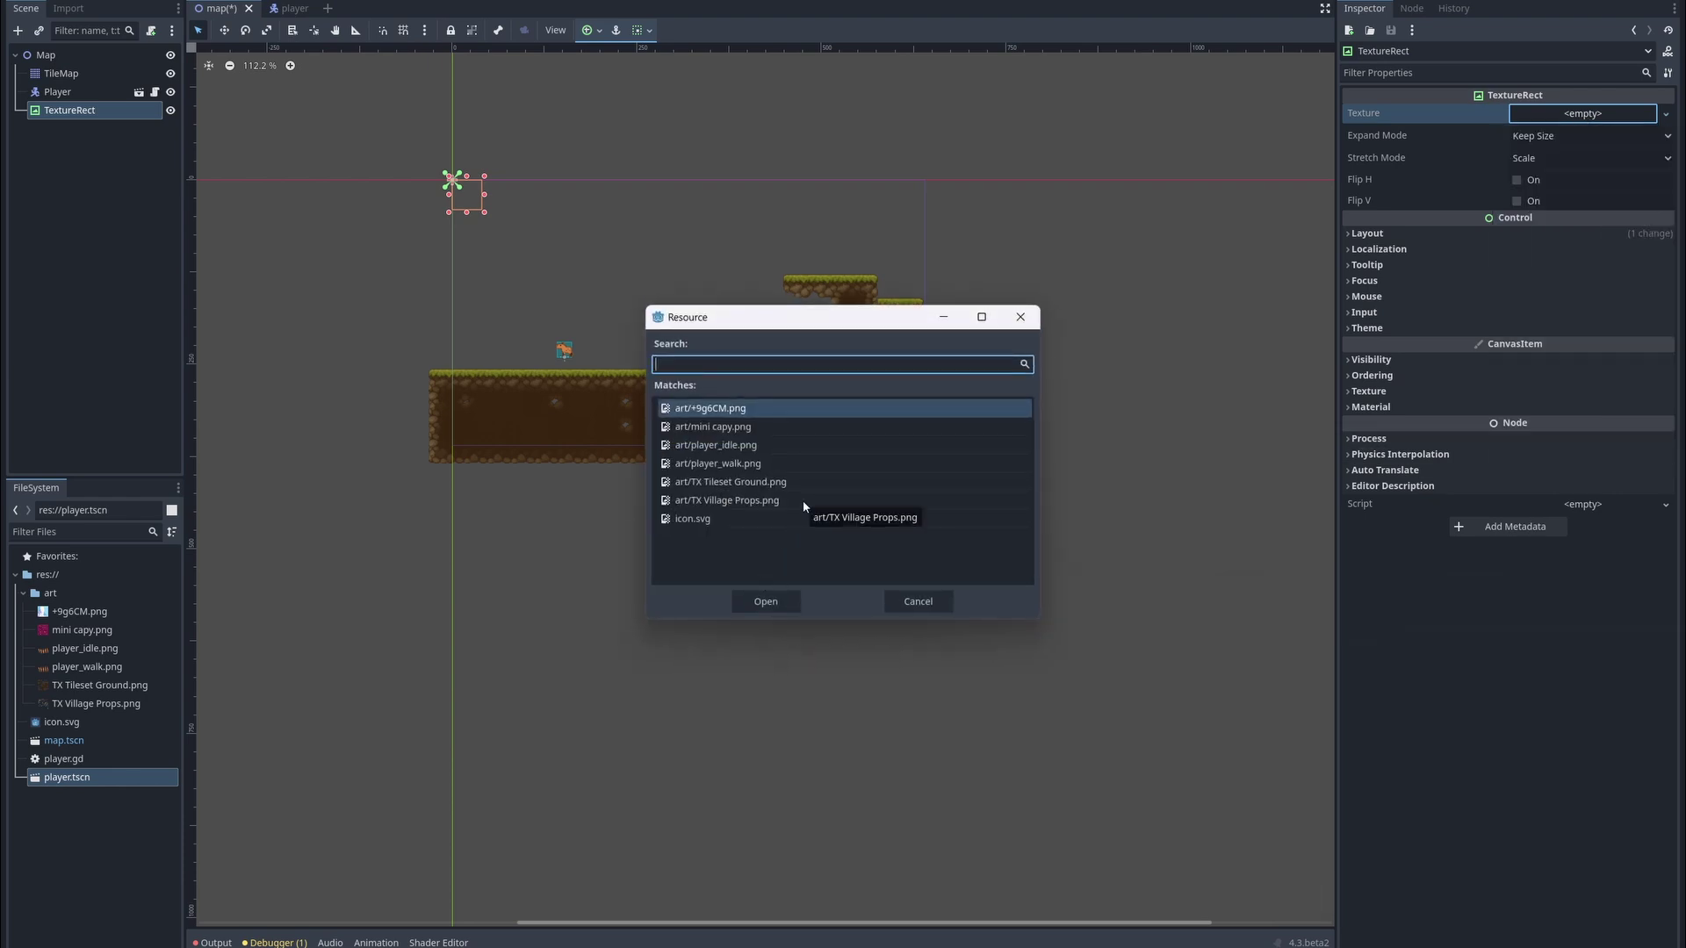
{"action": "double_click", "coordinate": [760, 407]}
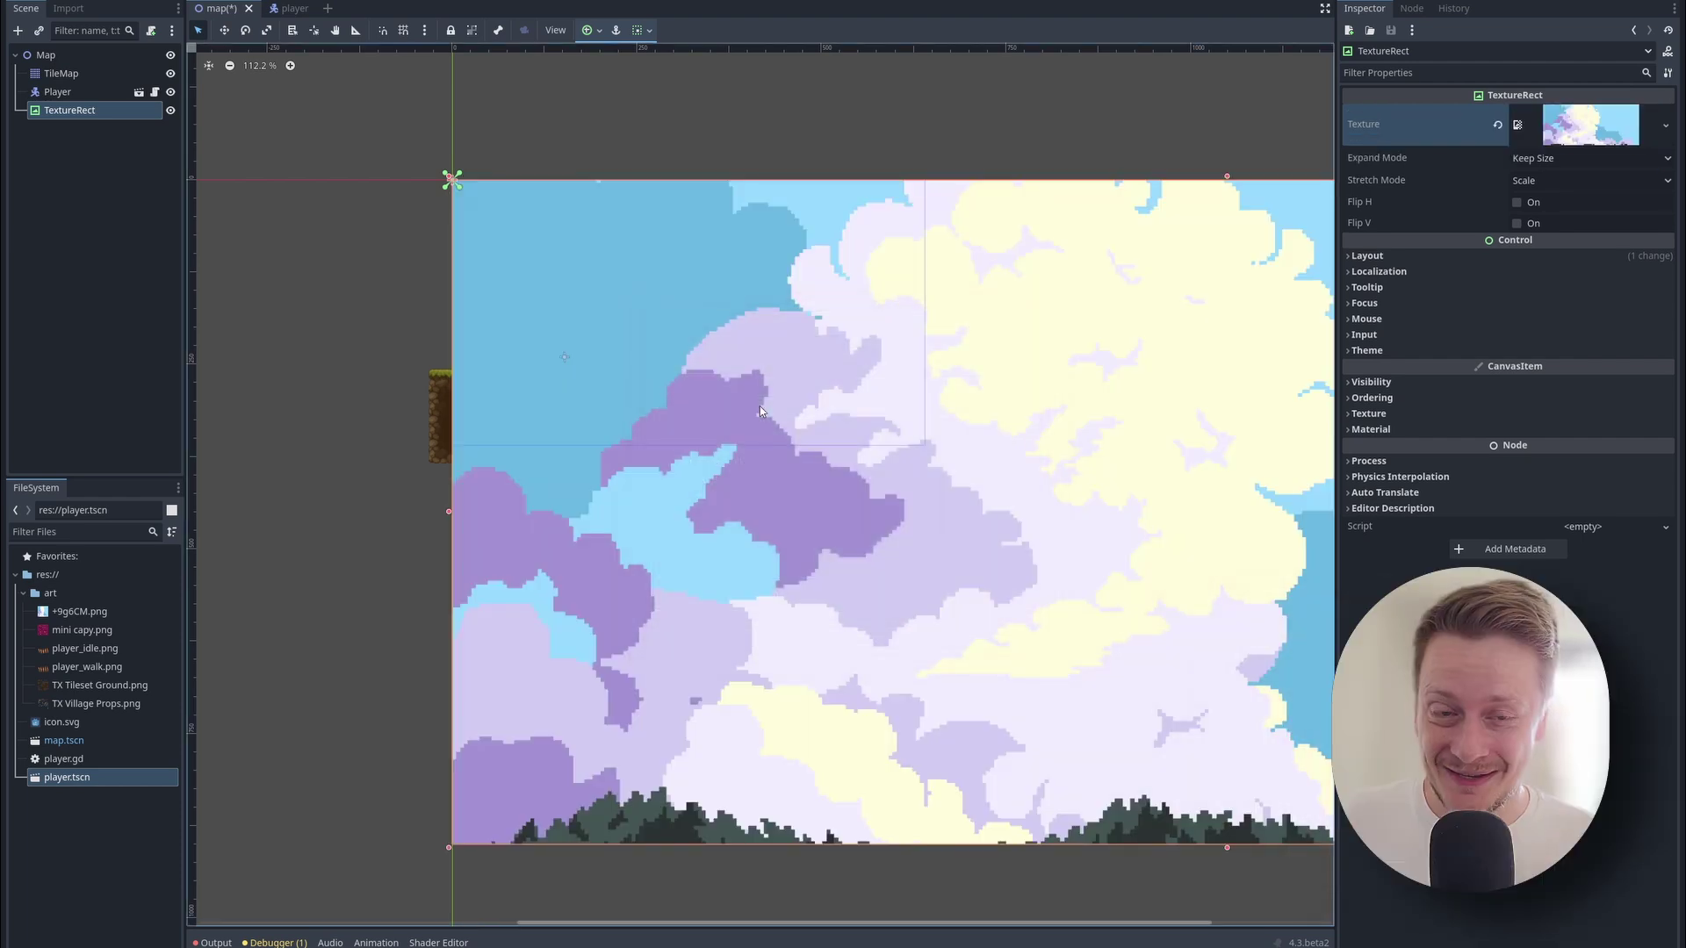
{"action": "scroll", "coordinate": [835, 566], "scroll_direction": "down", "scroll_amount": 5}
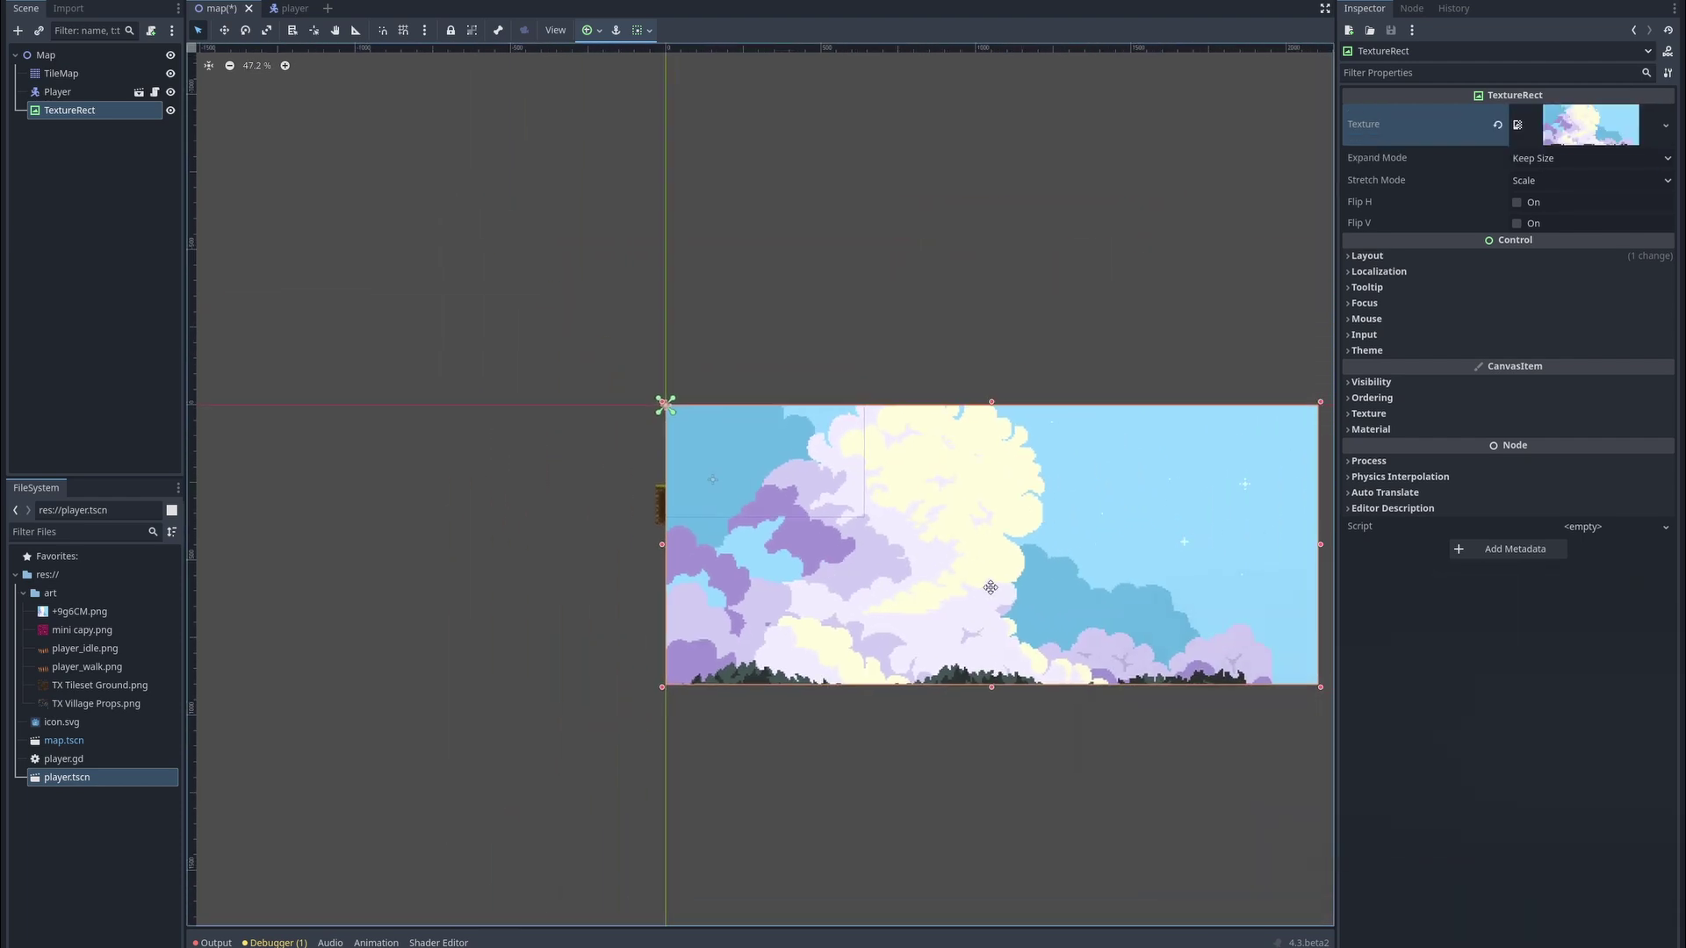
{"action": "middle_click_drag", "start_coordinate": [990, 586], "coordinate": [893, 601]}
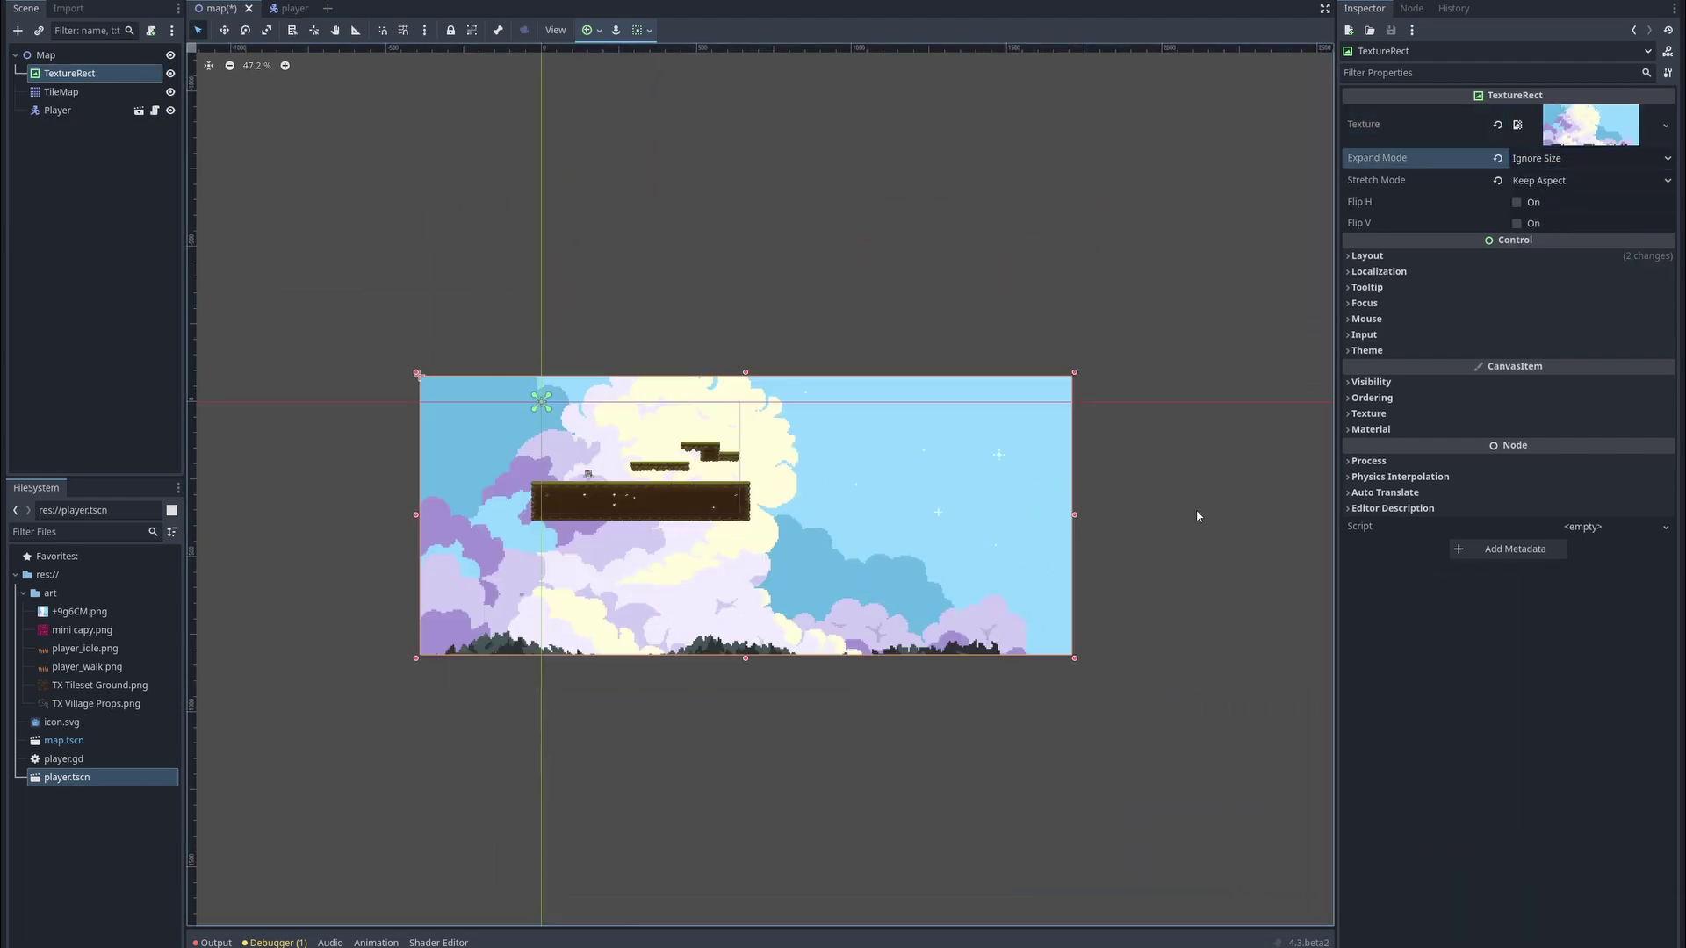
Run the game and walk the capybara right and left, jumping once.
{"action": "key", "text": "F5"}
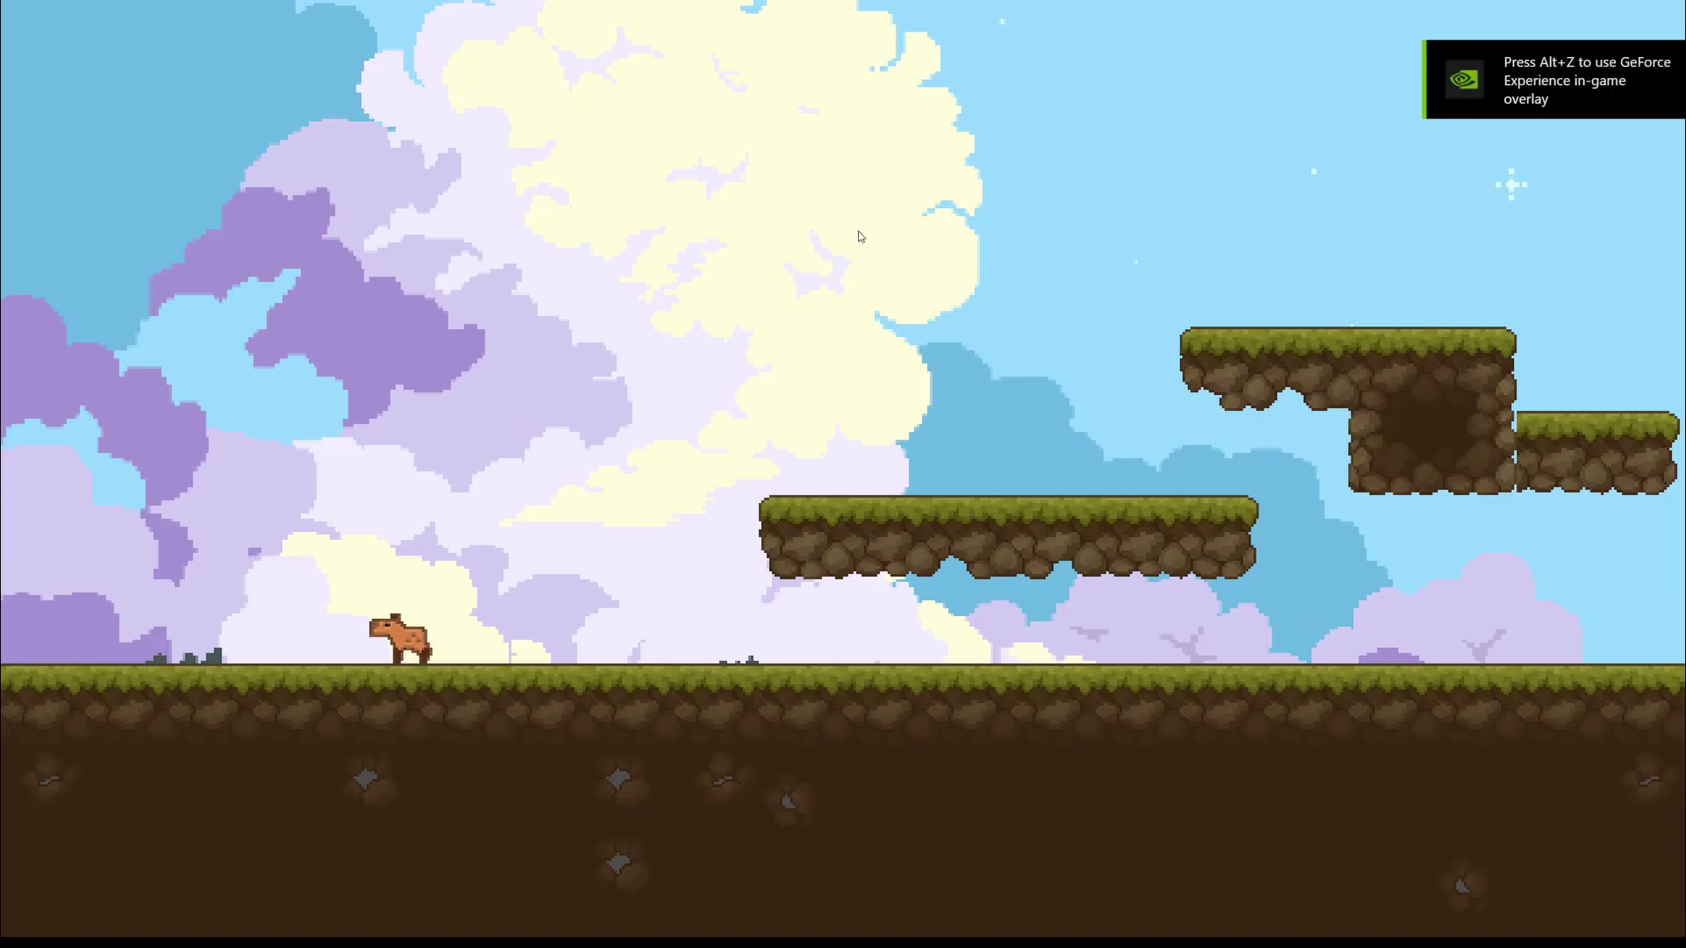
{"action": "key", "text": "Right"}
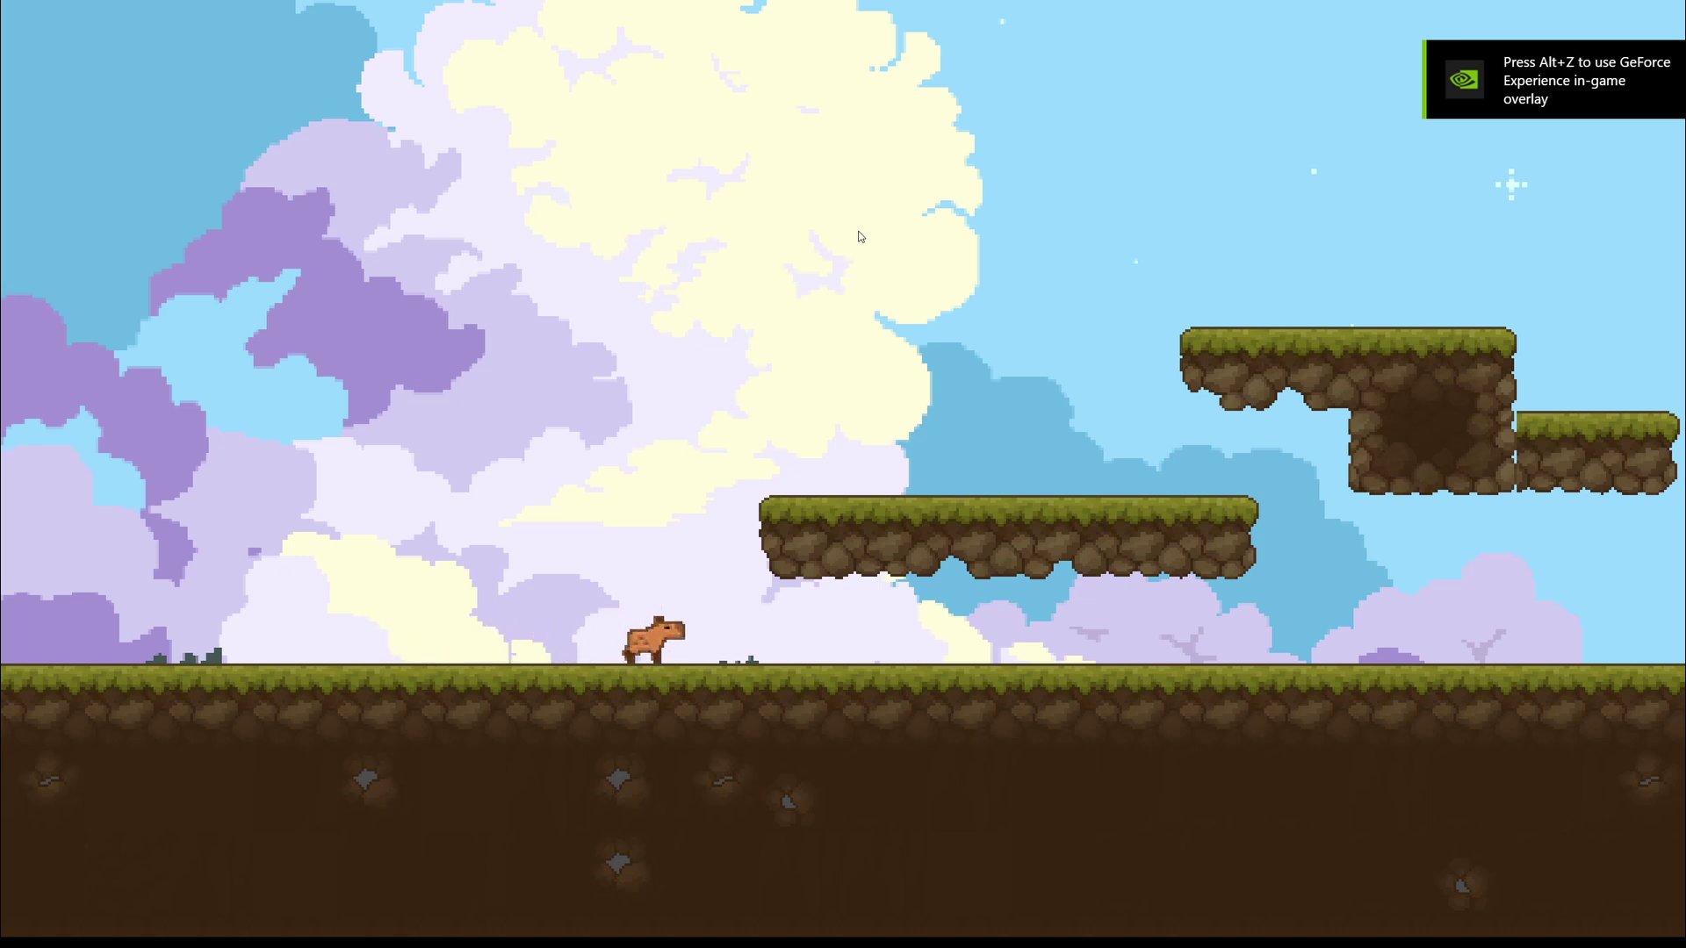
{"action": "key", "text": "Right"}
{"action": "key", "text": "Right"}
{"action": "key", "text": "Left"}
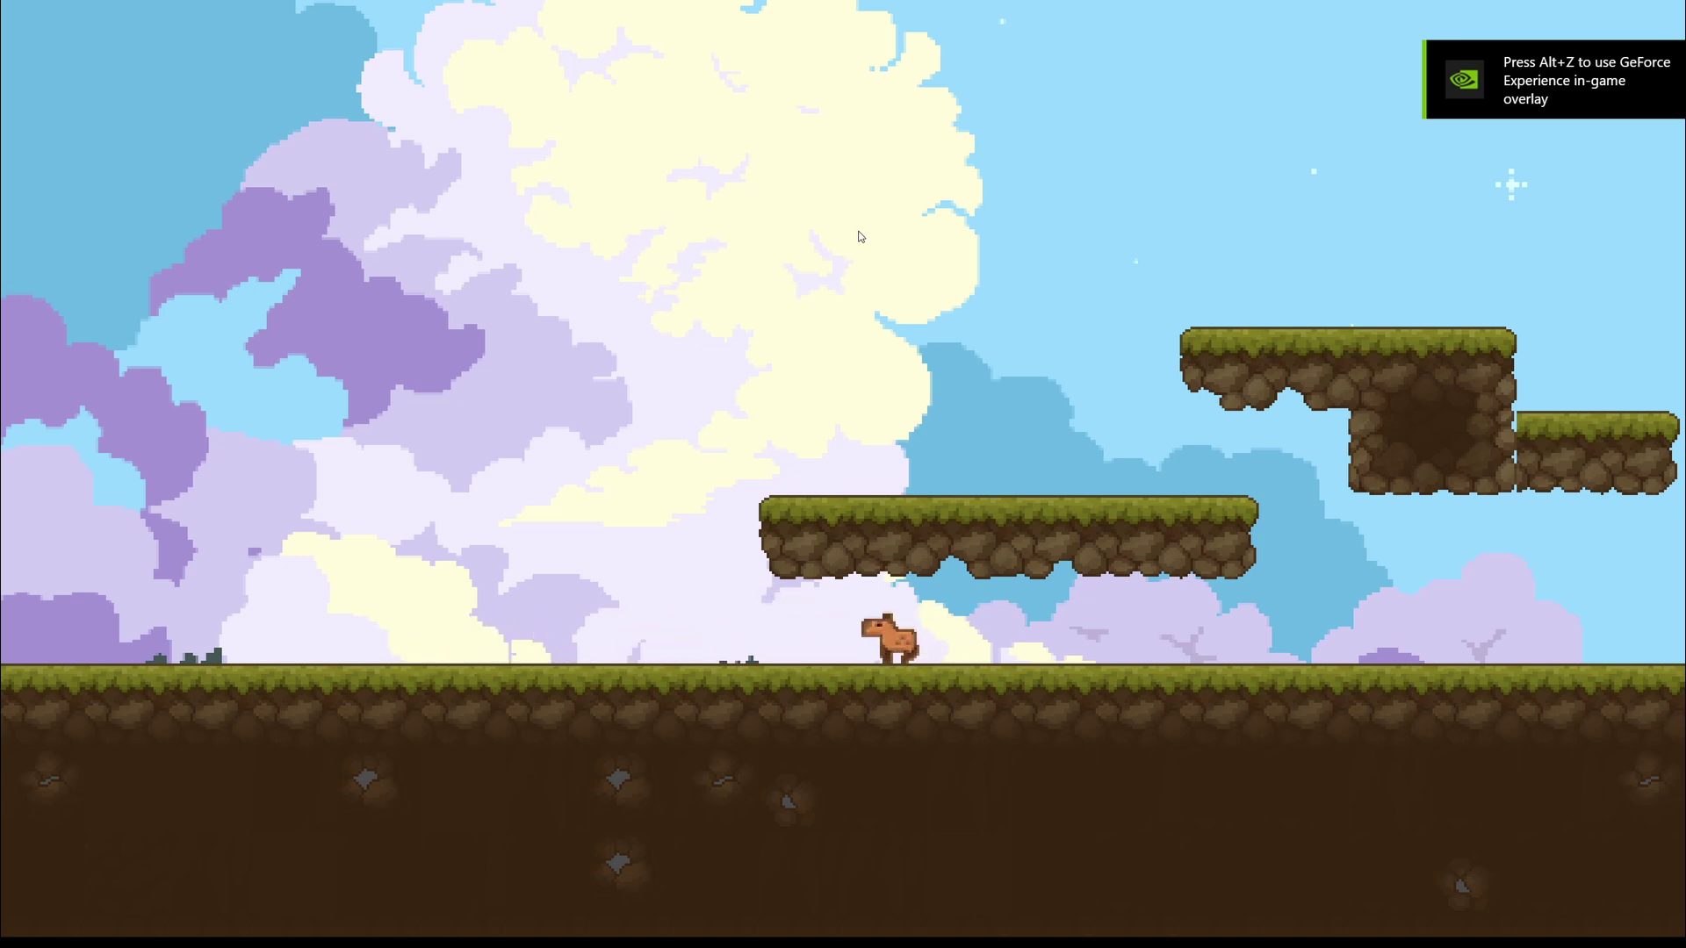
{"action": "key", "text": "space"}
{"action": "key", "text": "Right"}
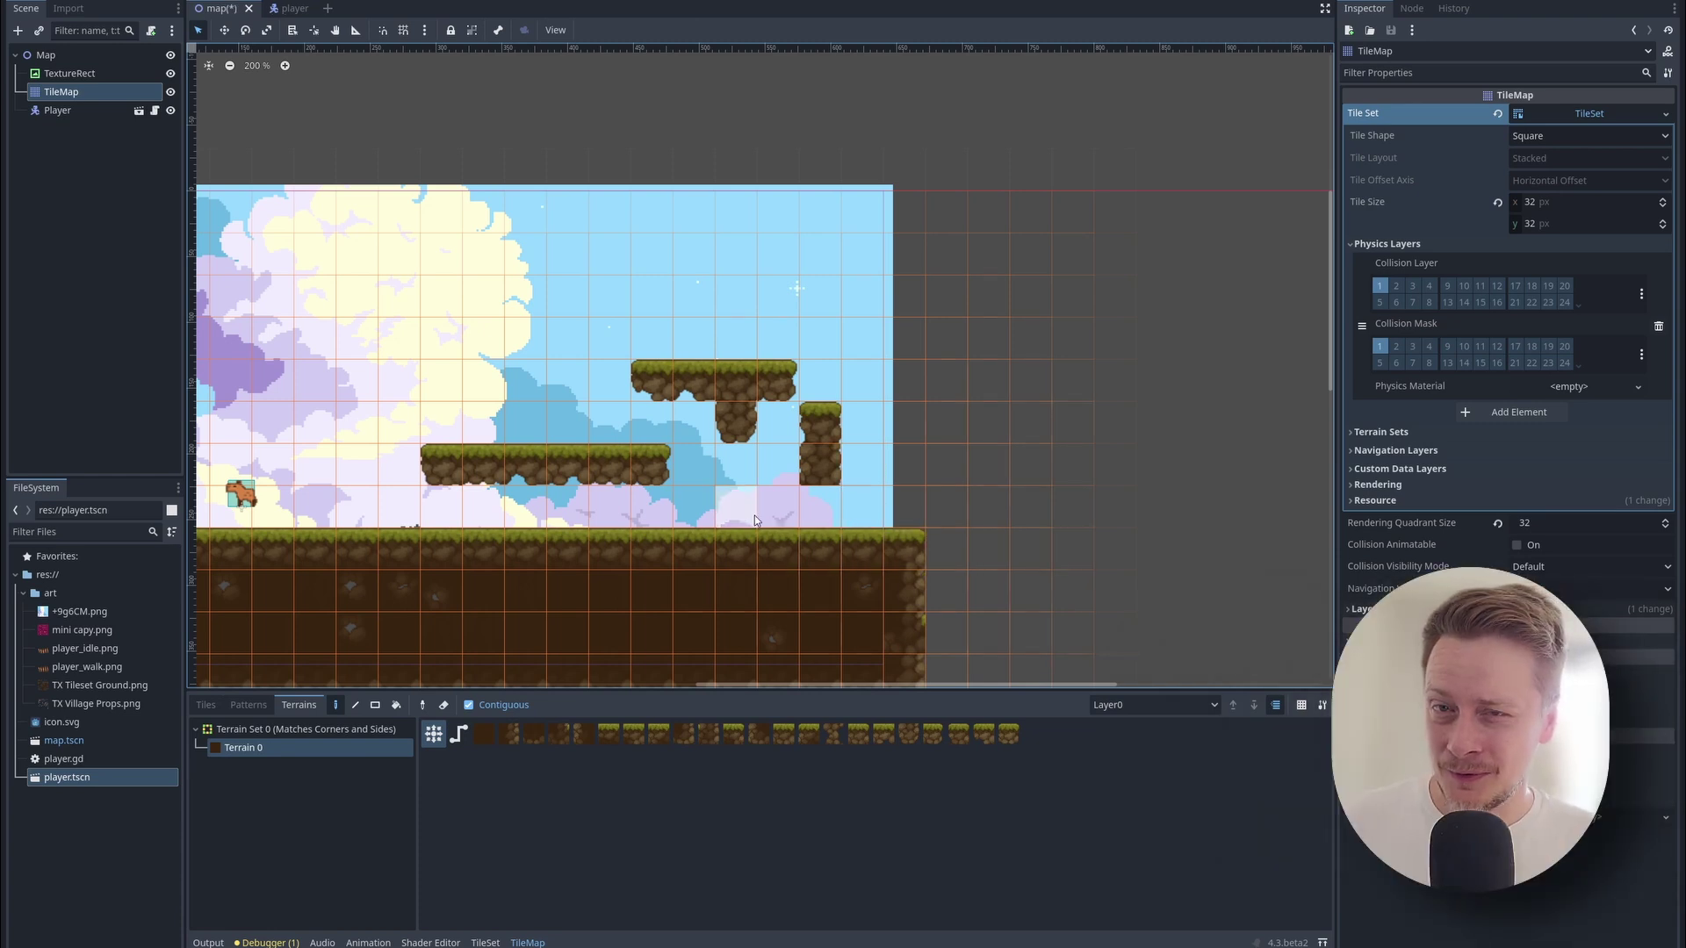
Paint dirt walls at the left and right map edges, erasing the stray middle pillar.
{"action": "scroll", "coordinate": [595, 520], "scroll_direction": "left", "scroll_amount": 5}
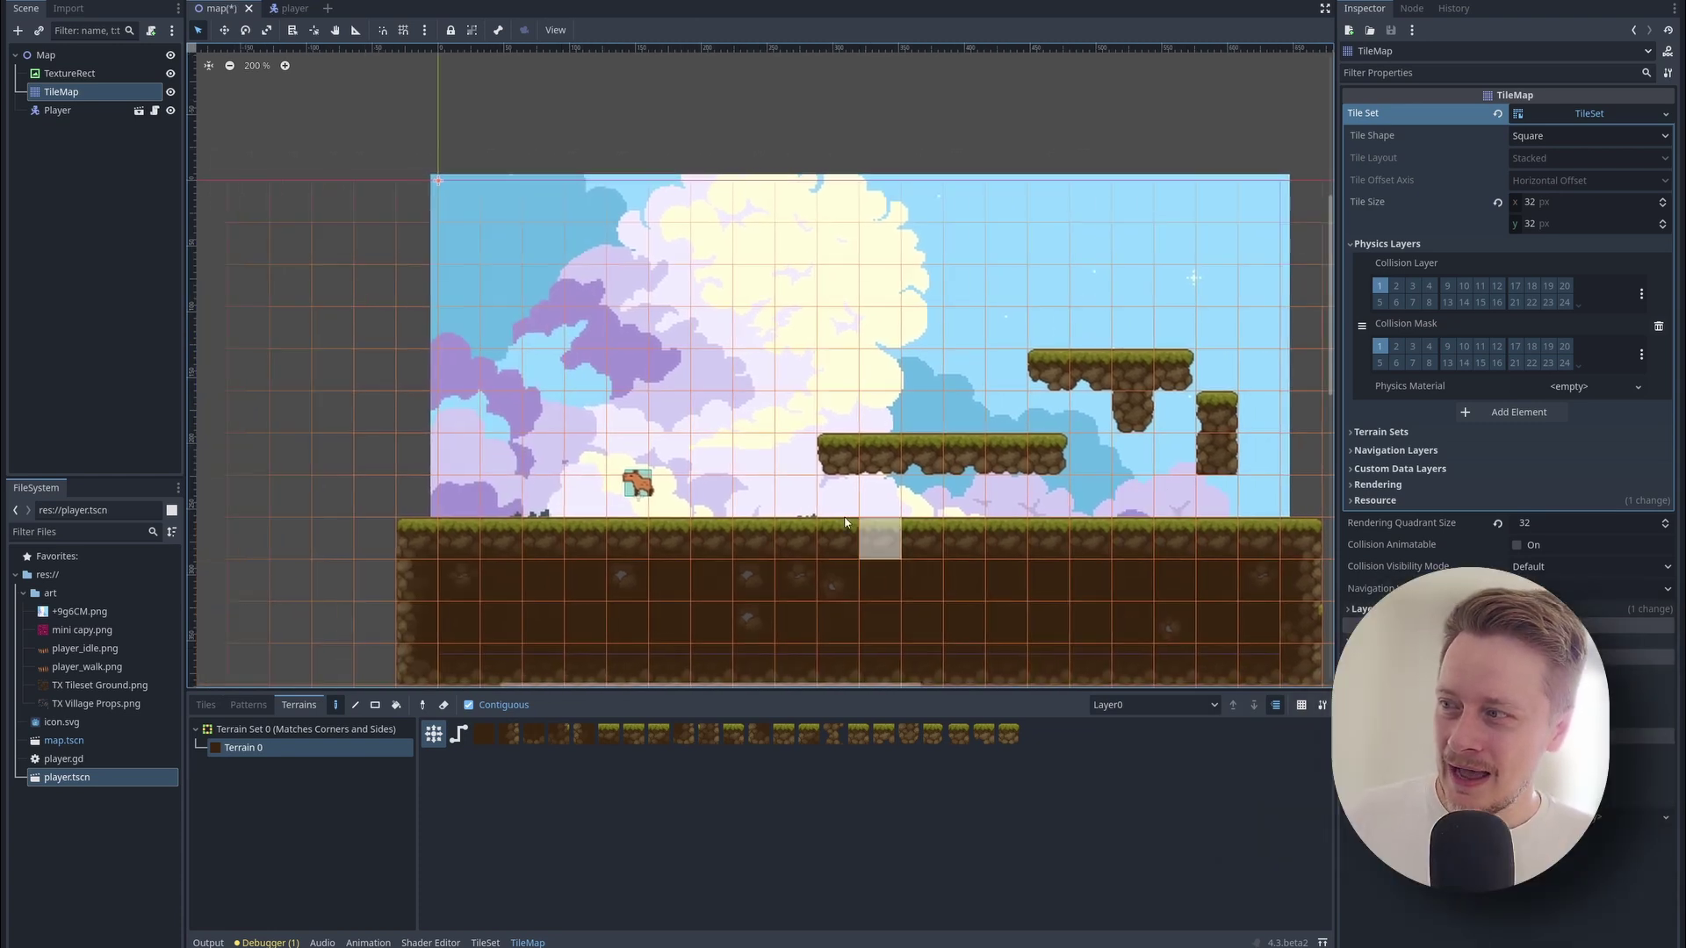
{"action": "mouse_move", "coordinate": [434, 520]}
{"action": "left_mouse_down"}
{"action": "mouse_move", "coordinate": [418, 404]}
{"action": "mouse_move", "coordinate": [457, 325]}
{"action": "mouse_move", "coordinate": [432, 235]}
{"action": "left_mouse_up"}
{"action": "right_click_drag", "start_coordinate": [462, 214], "coordinate": [459, 333]}
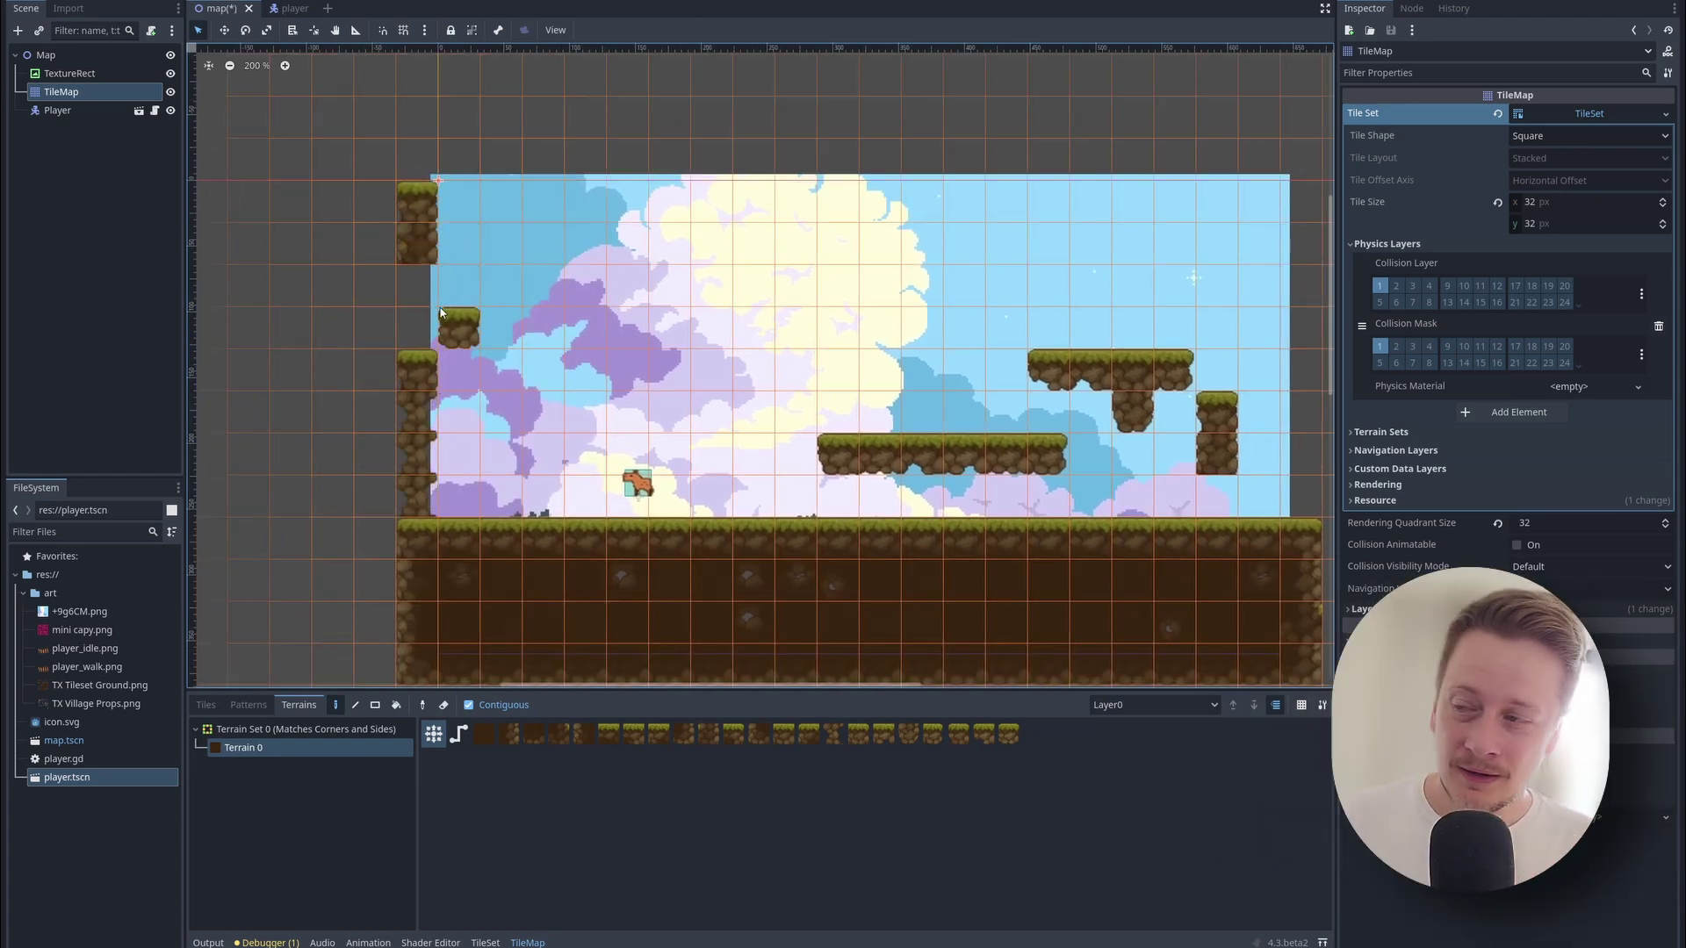
{"action": "mouse_move", "coordinate": [418, 334]}
{"action": "left_mouse_down"}
{"action": "mouse_move", "coordinate": [410, 228]}
{"action": "mouse_move", "coordinate": [391, 216]}
{"action": "mouse_move", "coordinate": [360, 462]}
{"action": "left_mouse_up"}
{"action": "left_click_drag", "start_coordinate": [360, 520], "coordinate": [372, 537]}
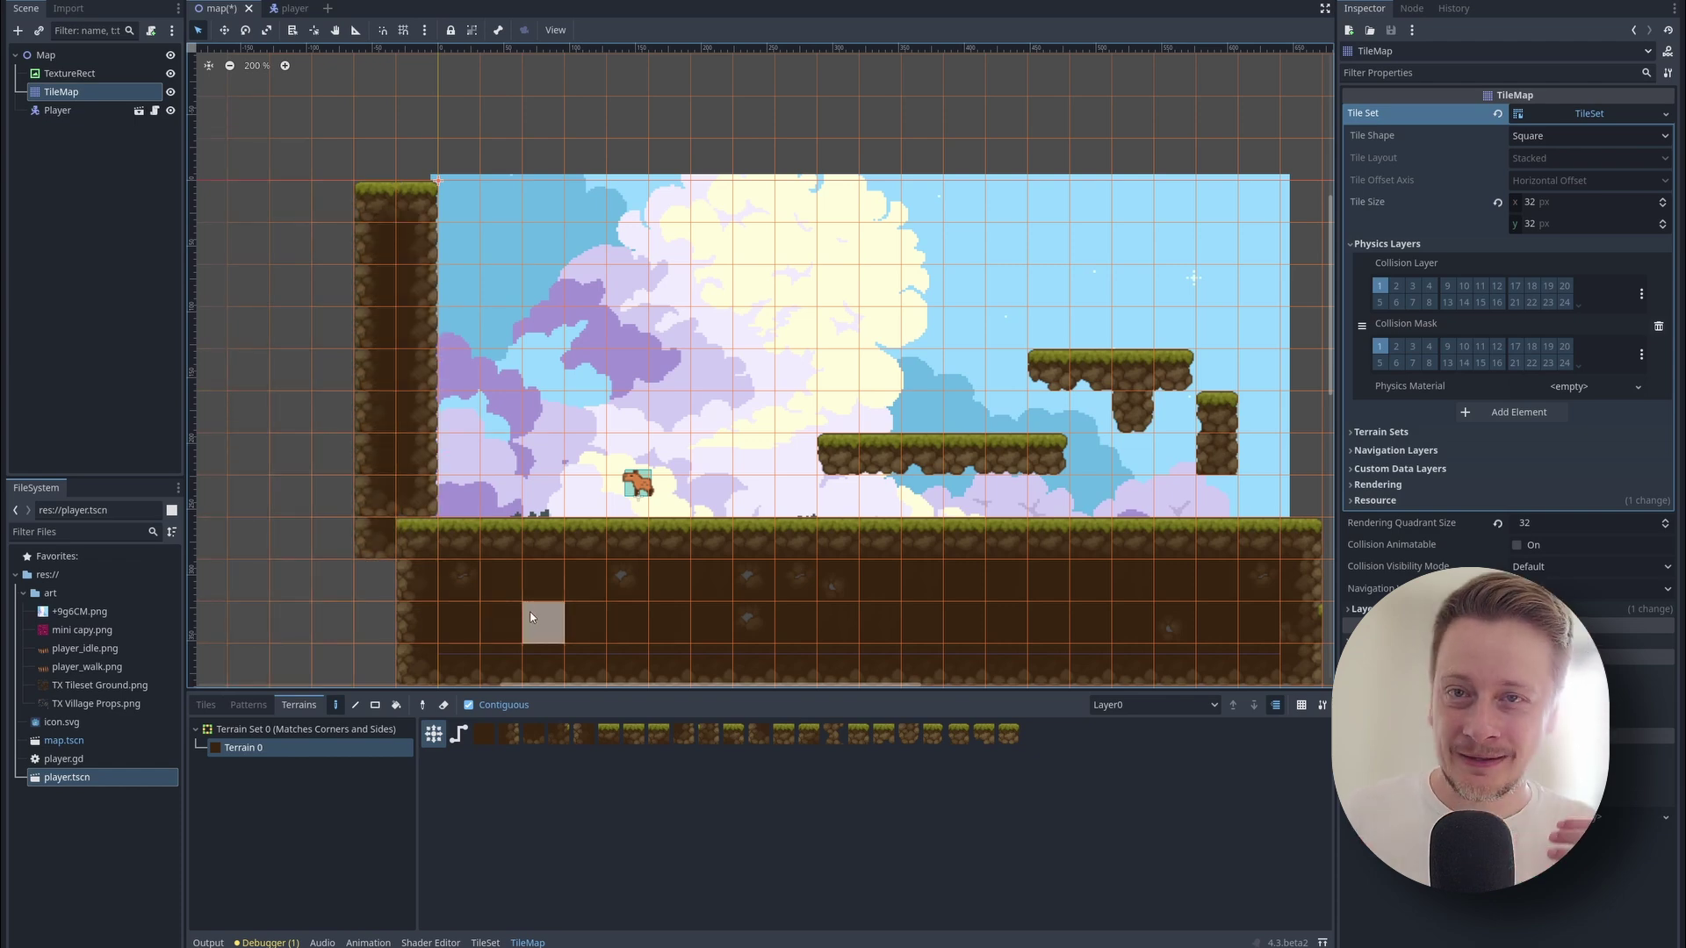
{"action": "scroll", "coordinate": [752, 621], "scroll_direction": "right", "scroll_amount": 5}
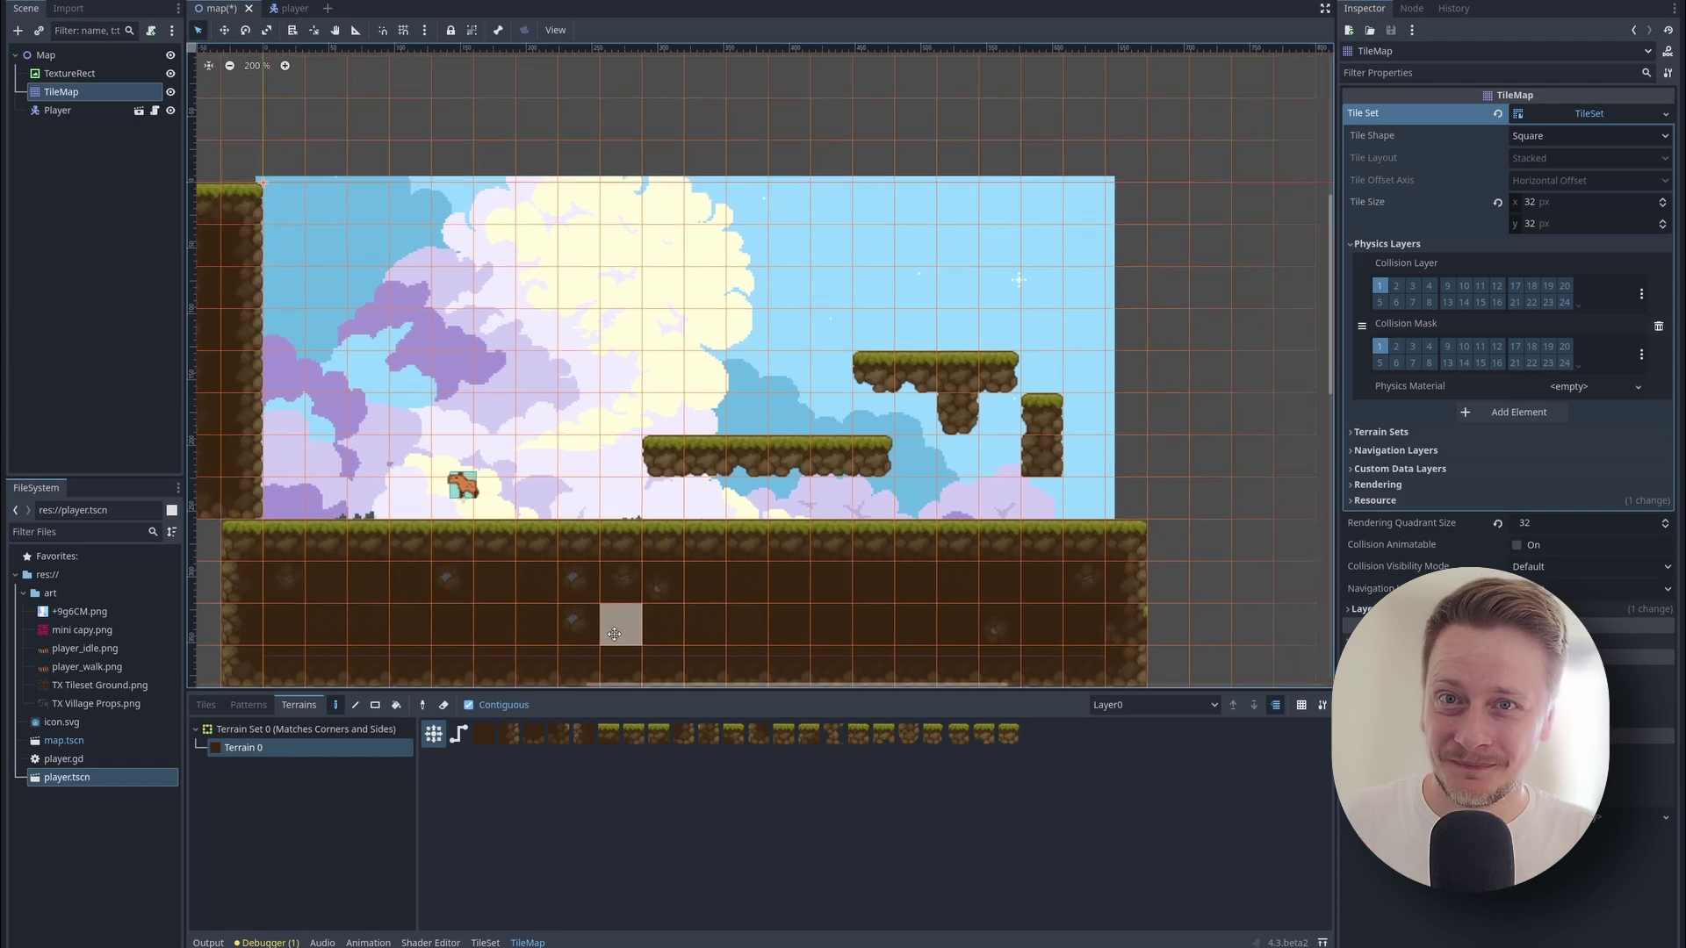
{"action": "left_click_drag", "start_coordinate": [950, 499], "coordinate": [975, 229]}
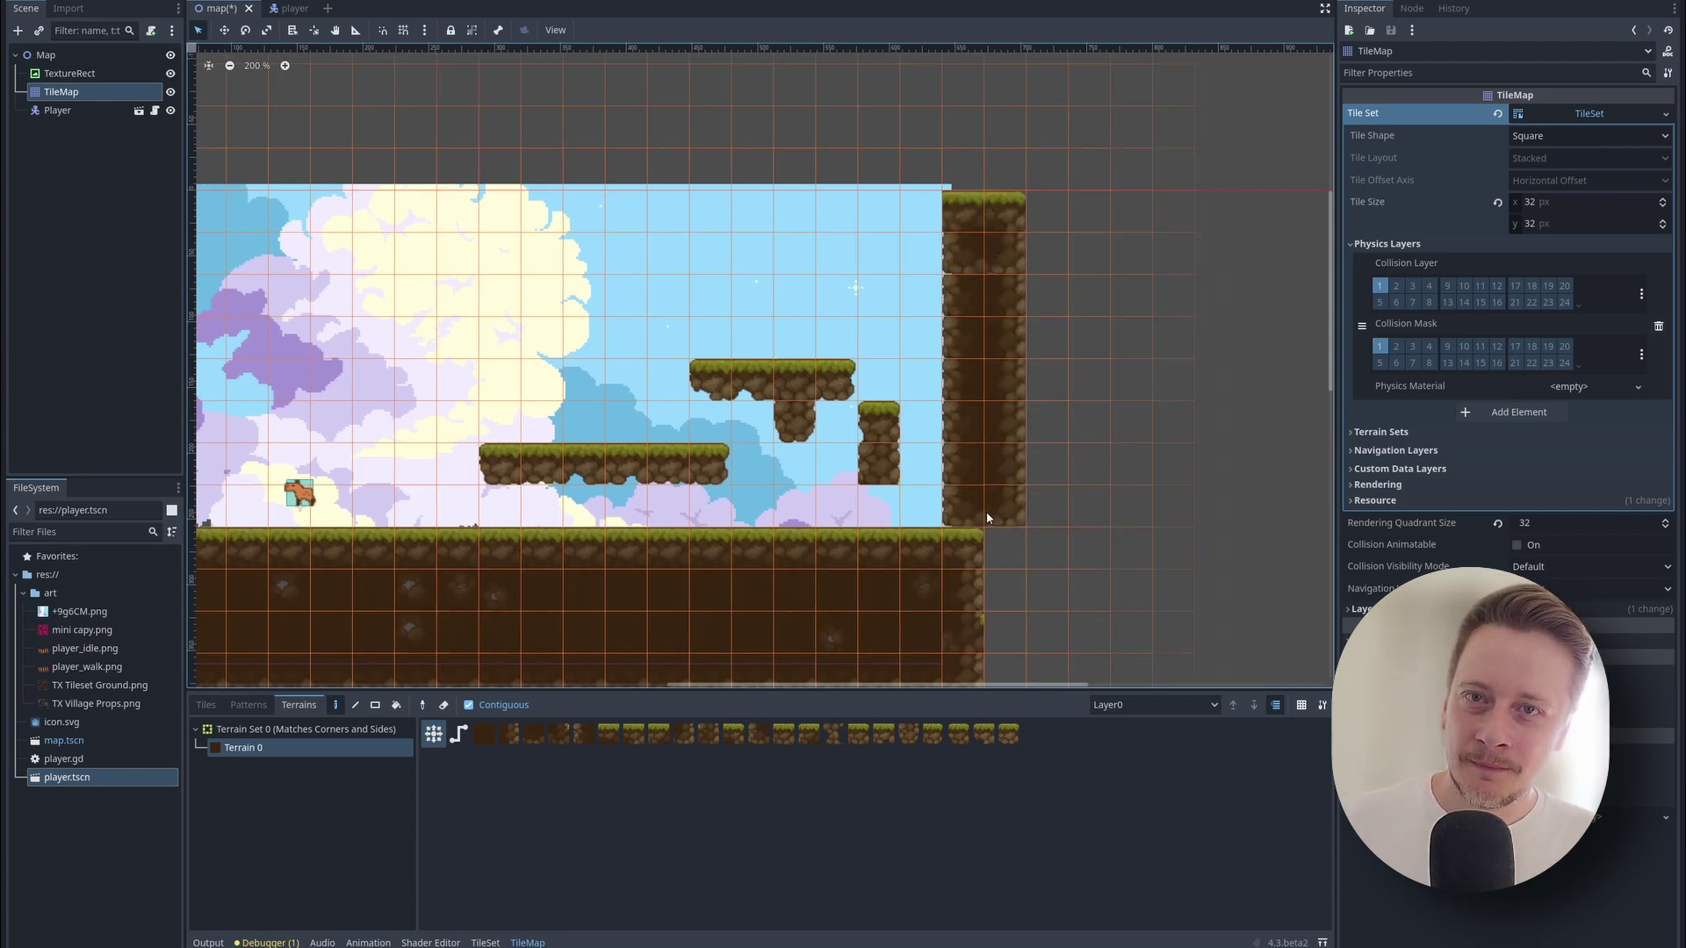
Save and run the game, jumping the capybara across the floating platforms.
{"action": "key", "text": "F5"}
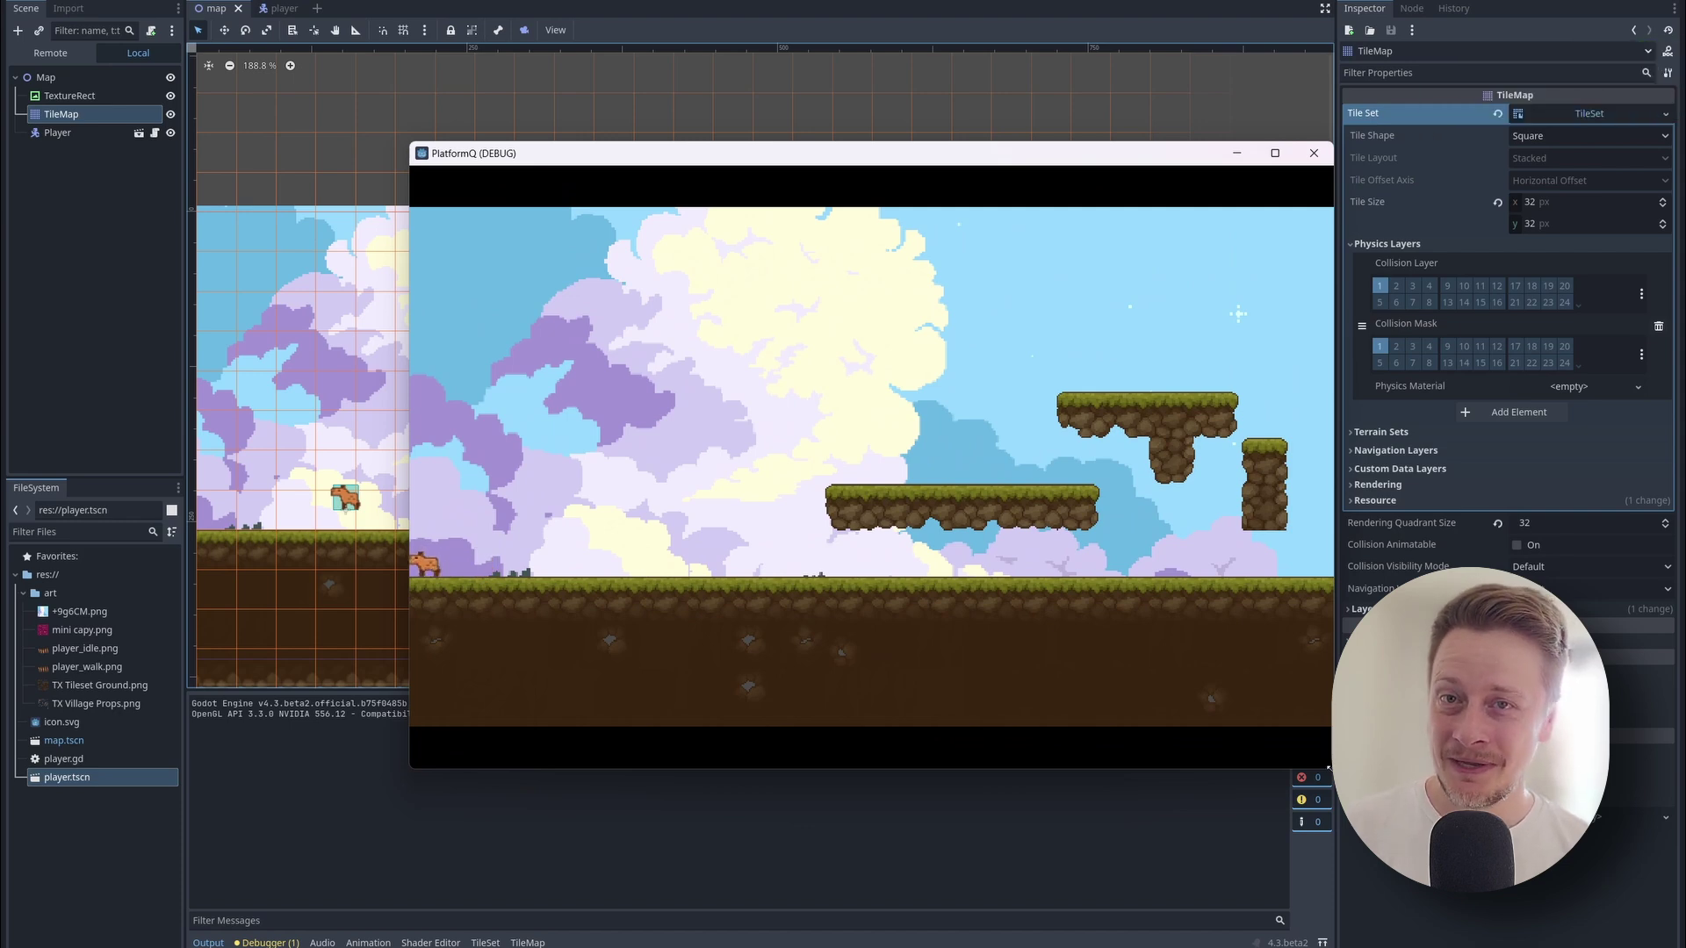
{"action": "key", "text": "Right"}
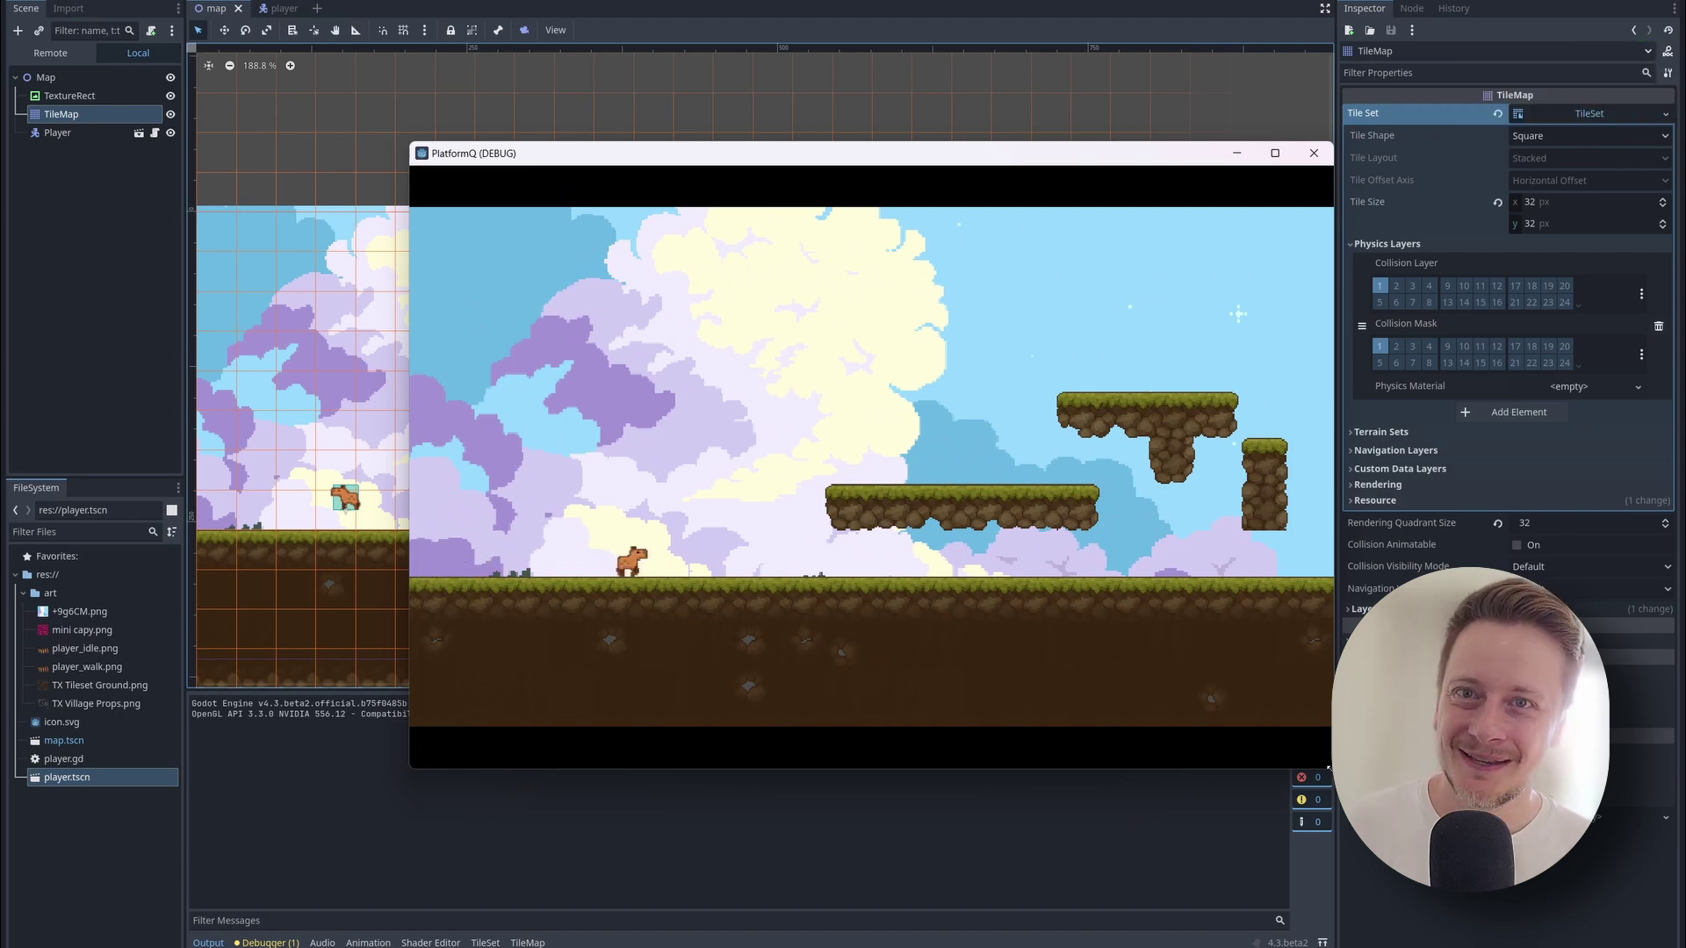
{"action": "key", "text": "space"}
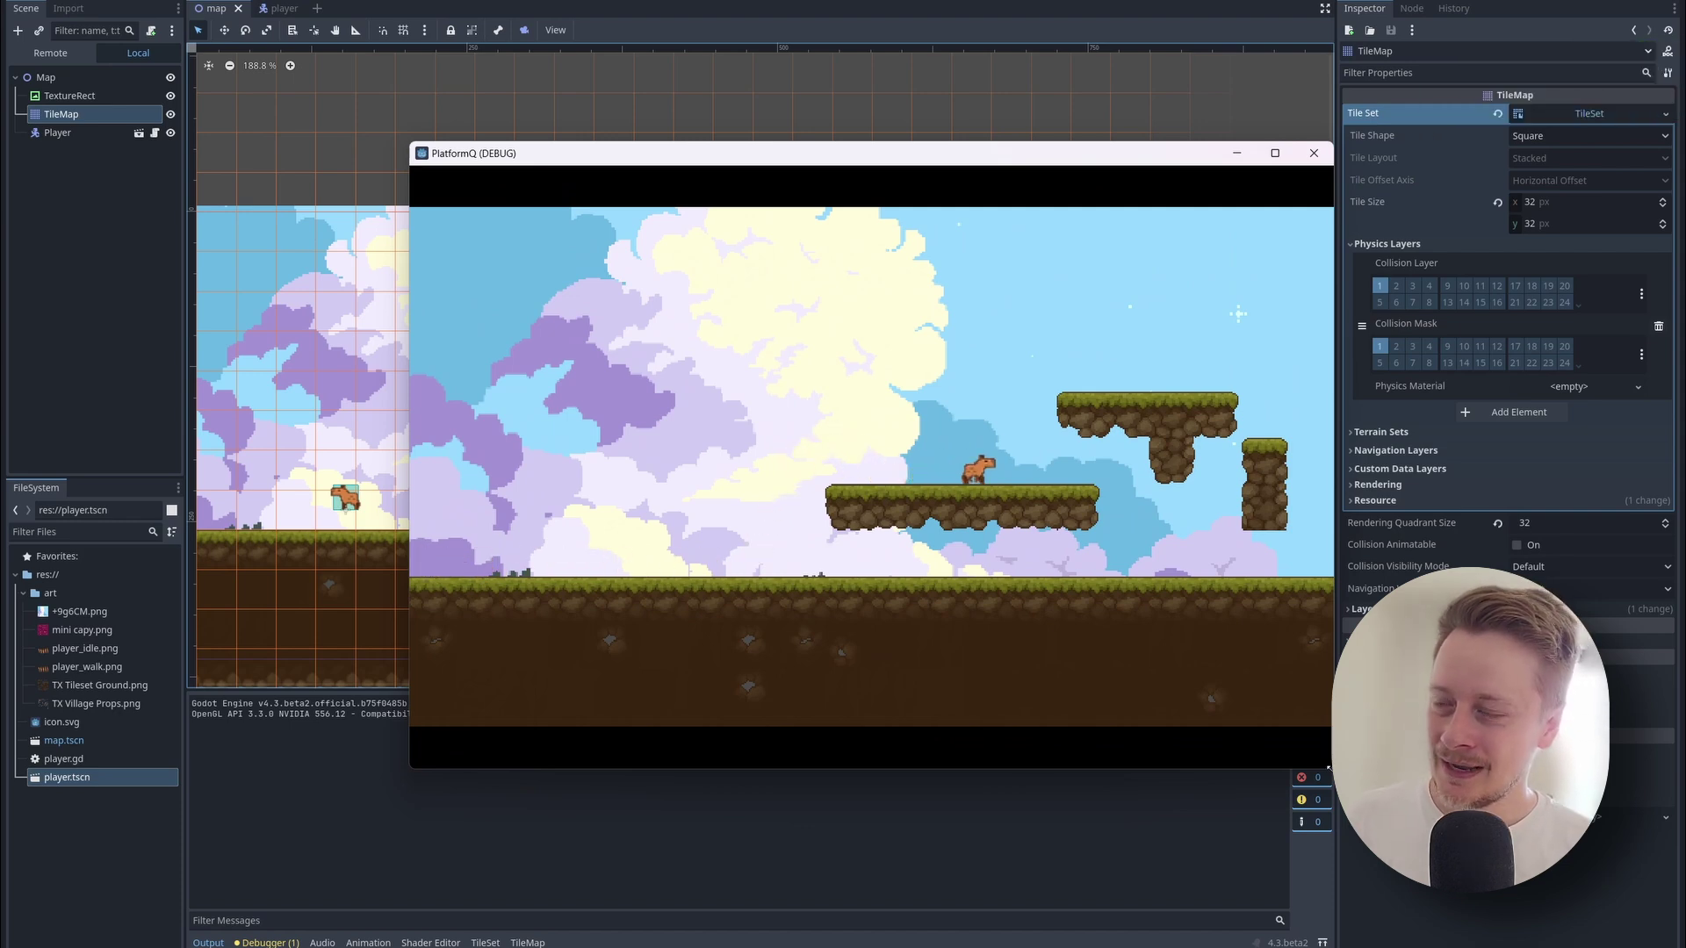
{"action": "key", "text": "space"}
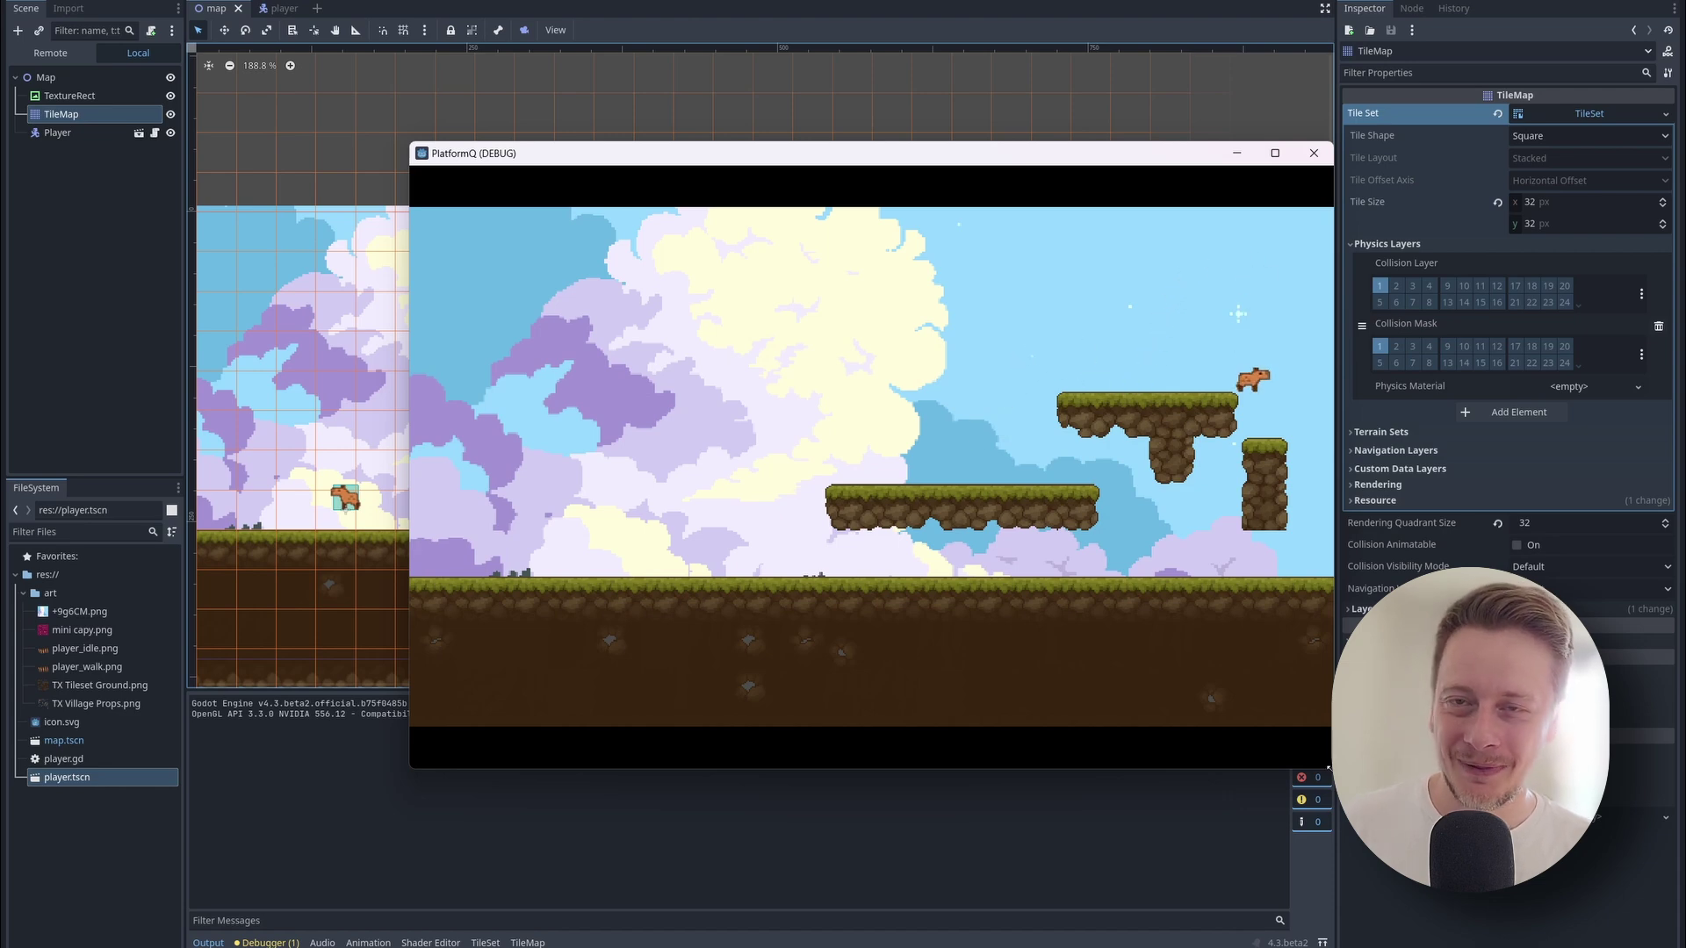
{"action": "key", "text": "Left"}
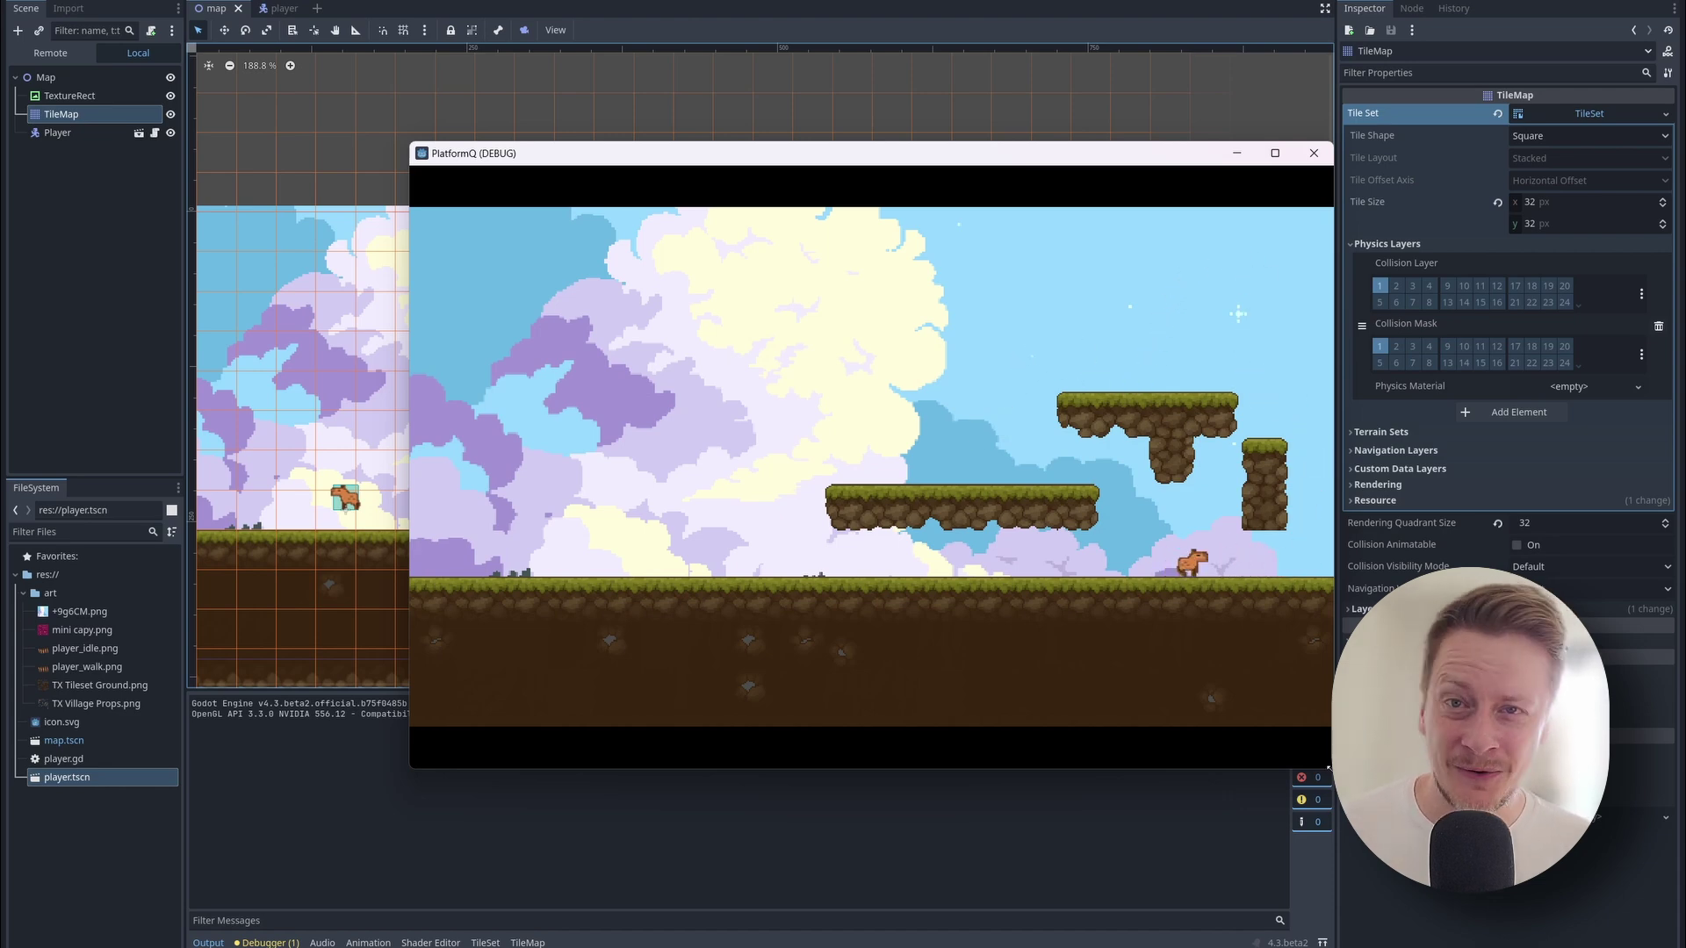
{"action": "key", "text": "Right"}
{"action": "key", "text": "Left"}
{"action": "key", "text": "space"}
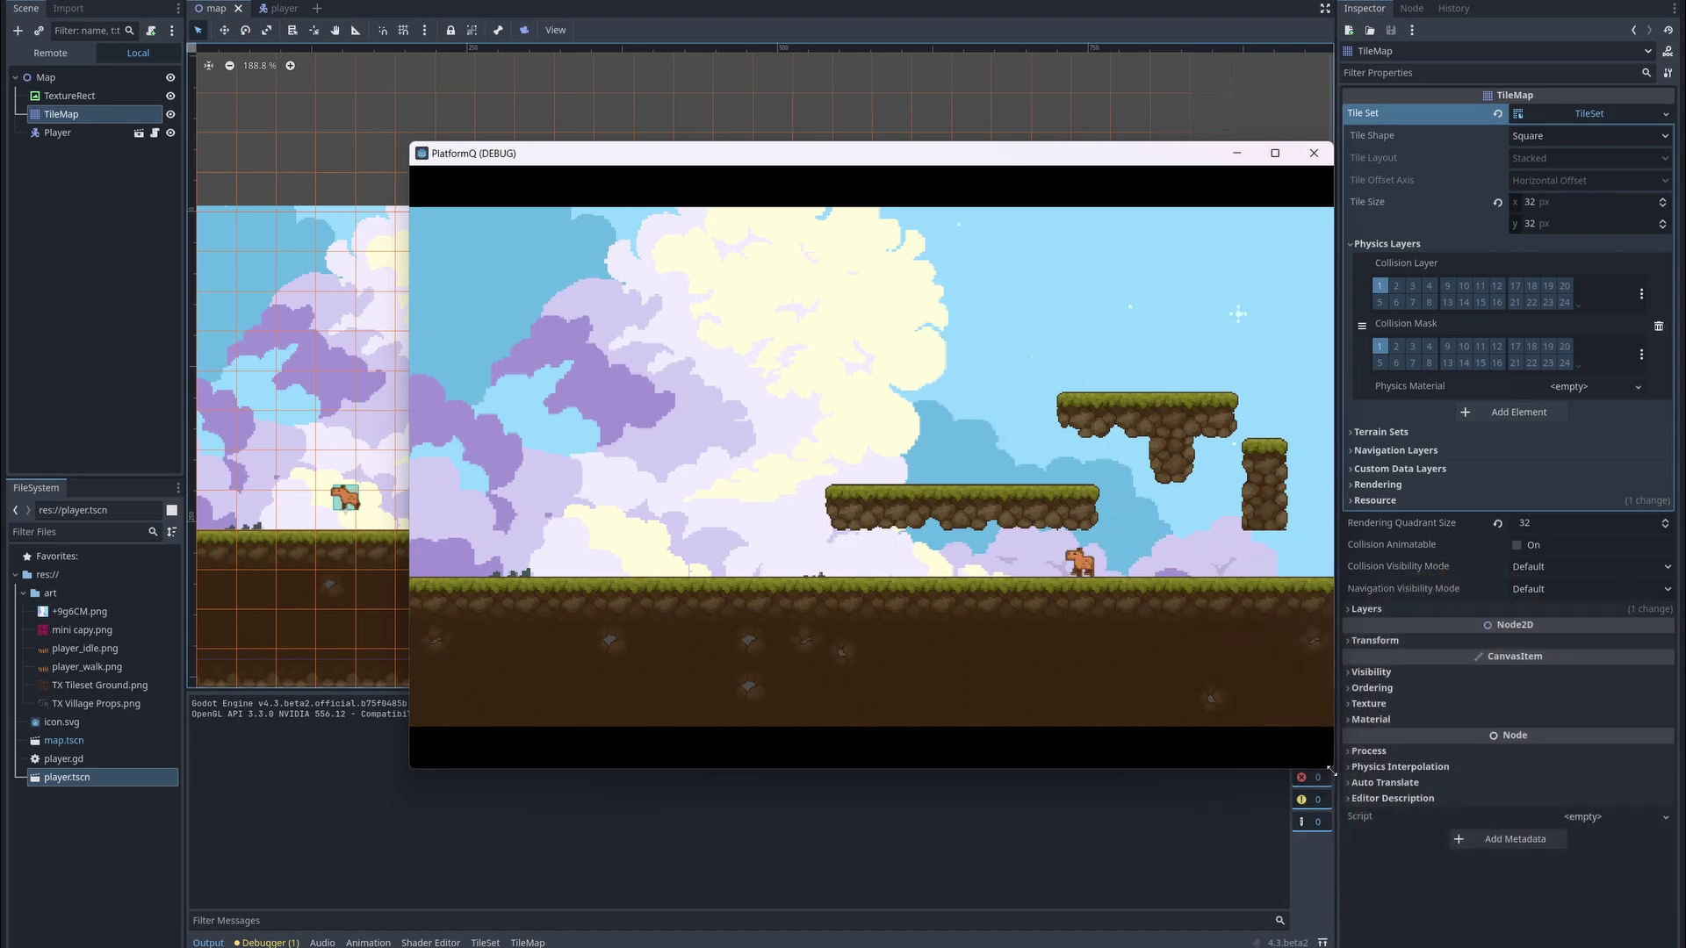
Add a Web export preset via Project > Export and browse for its Export Path.
{"action": "left_click", "coordinate": [62, 12]}
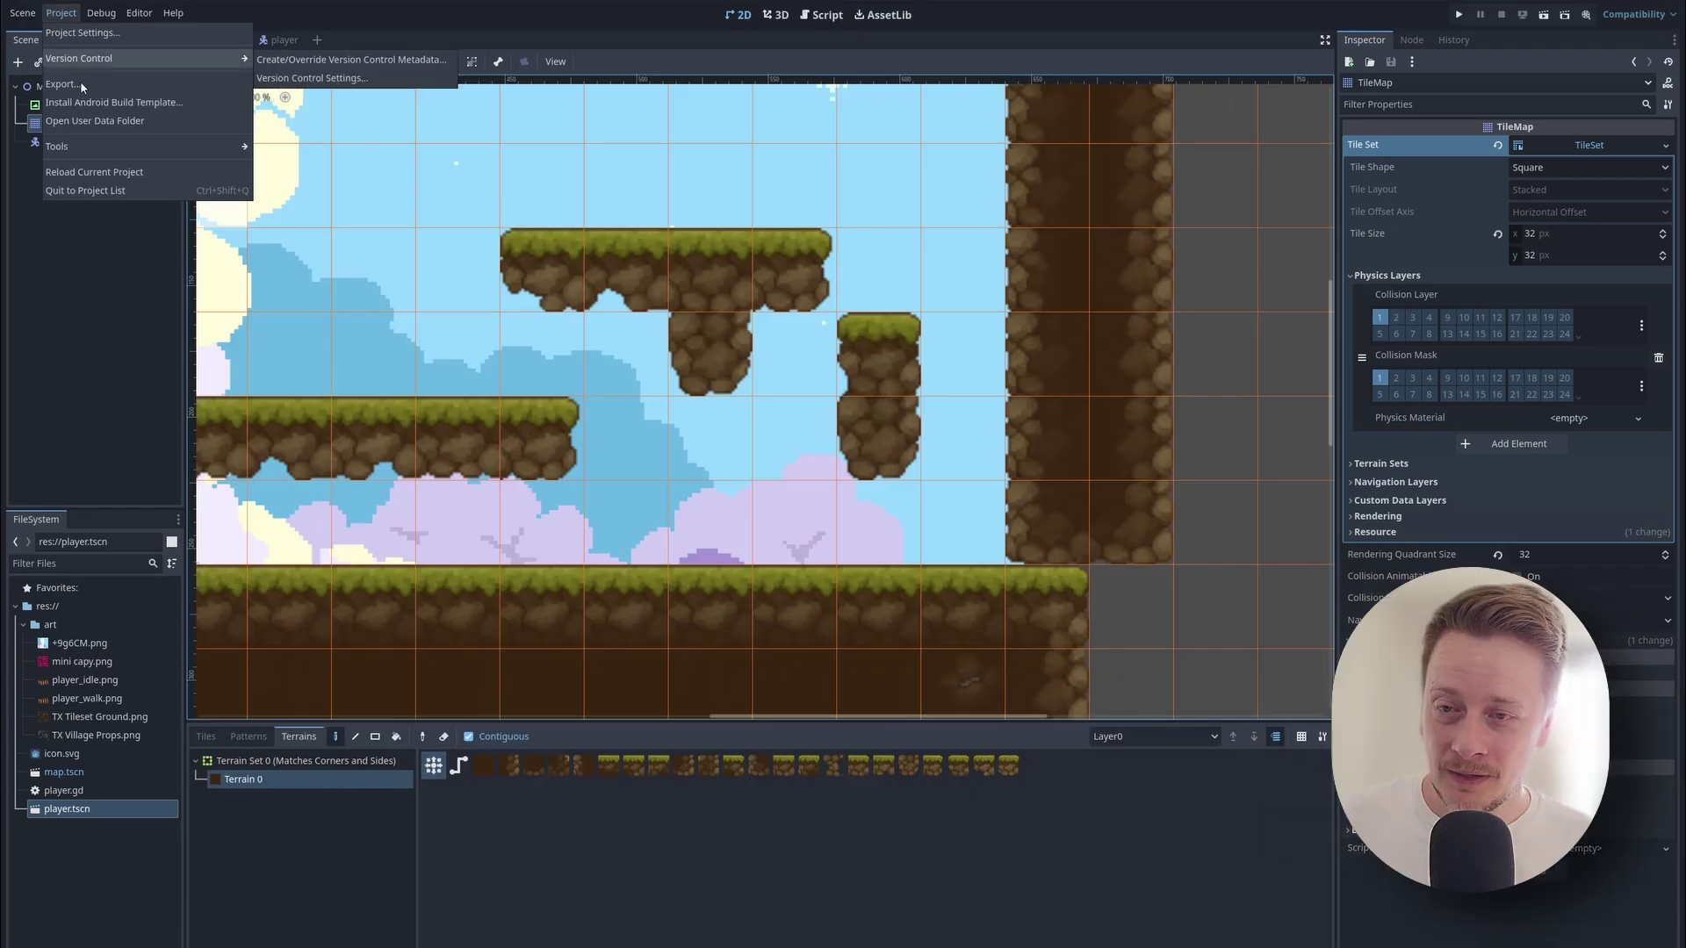
{"action": "left_click", "coordinate": [81, 83]}
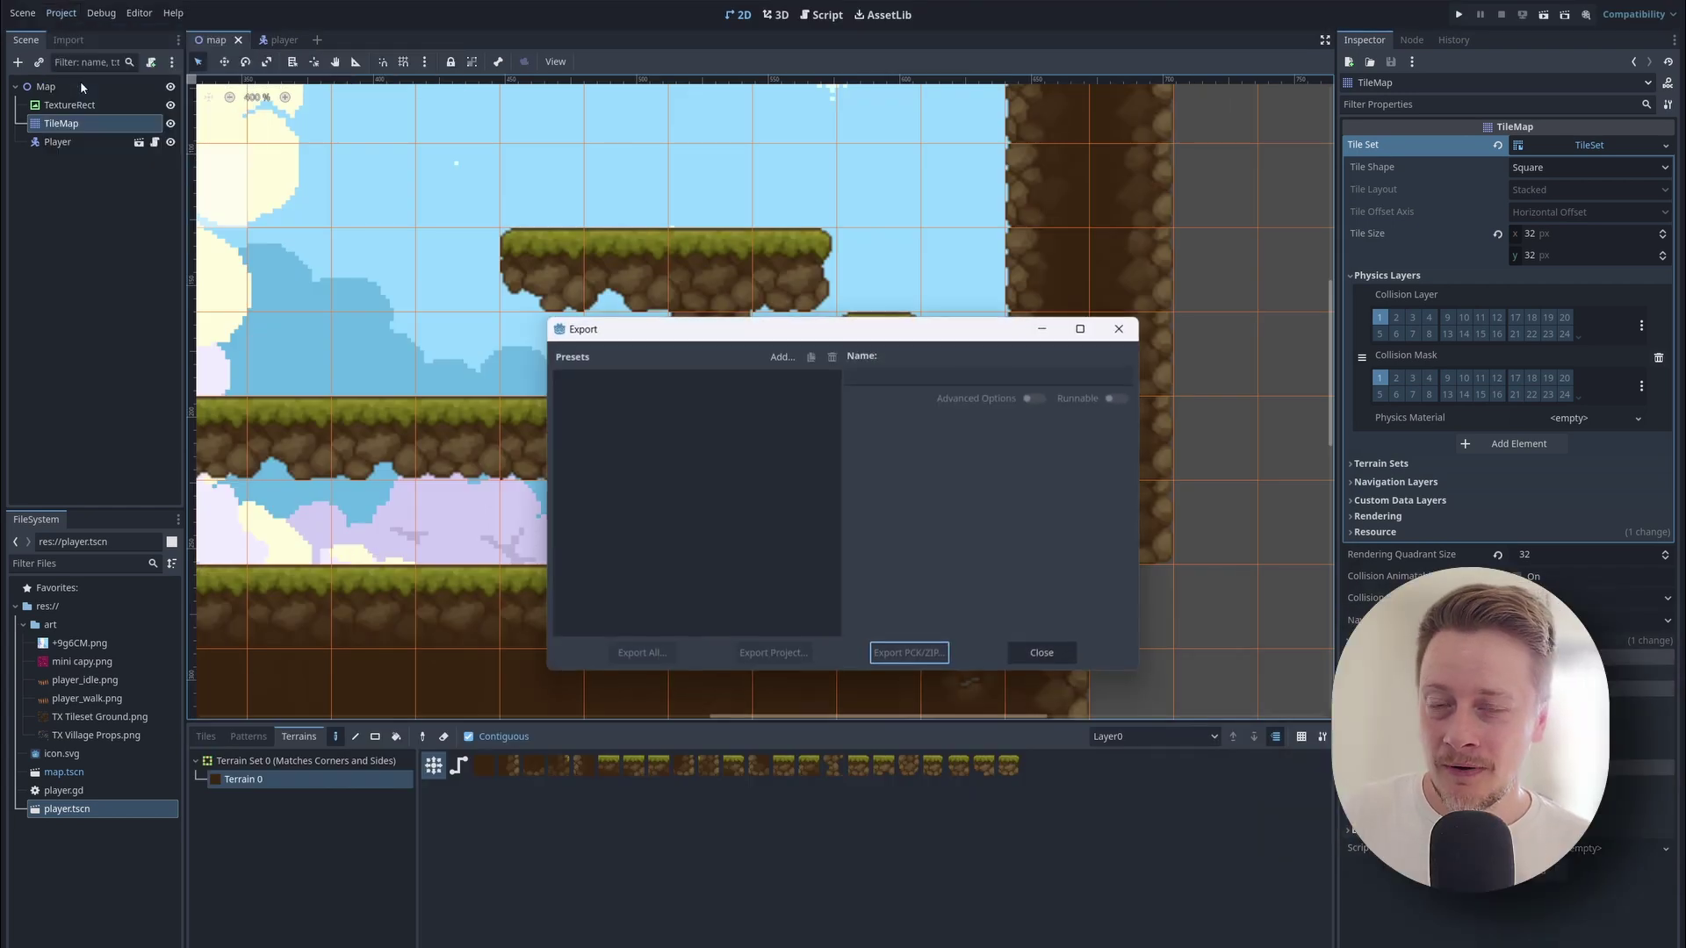
{"action": "left_click", "coordinate": [796, 363]}
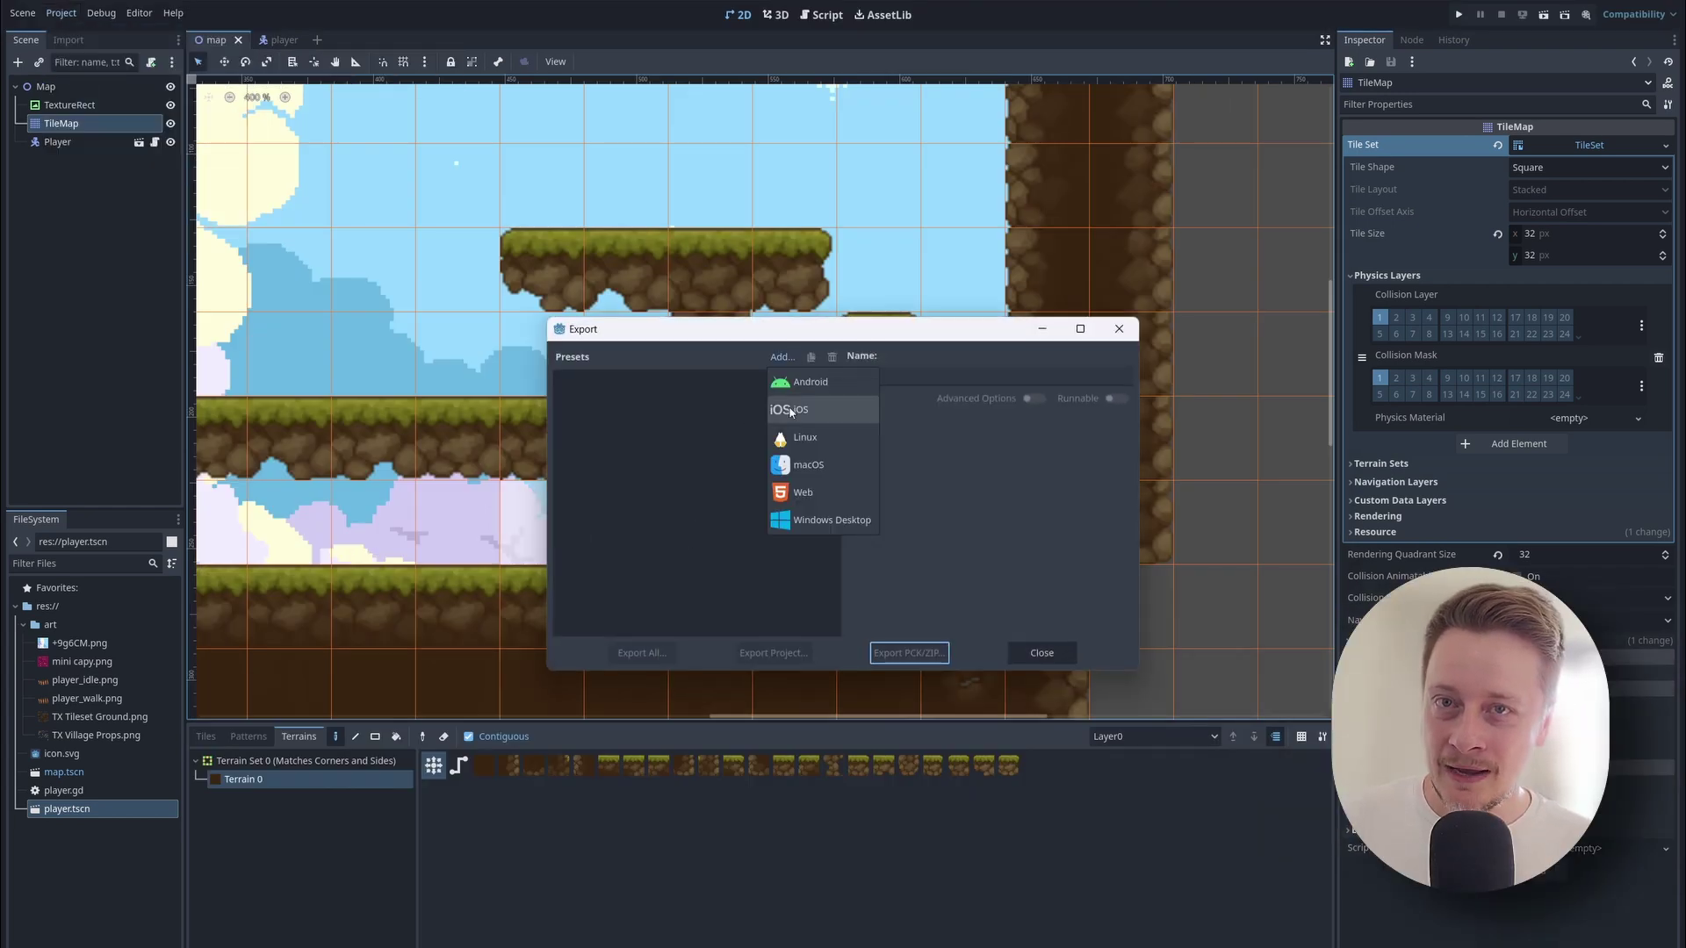
{"action": "left_click", "coordinate": [826, 499]}
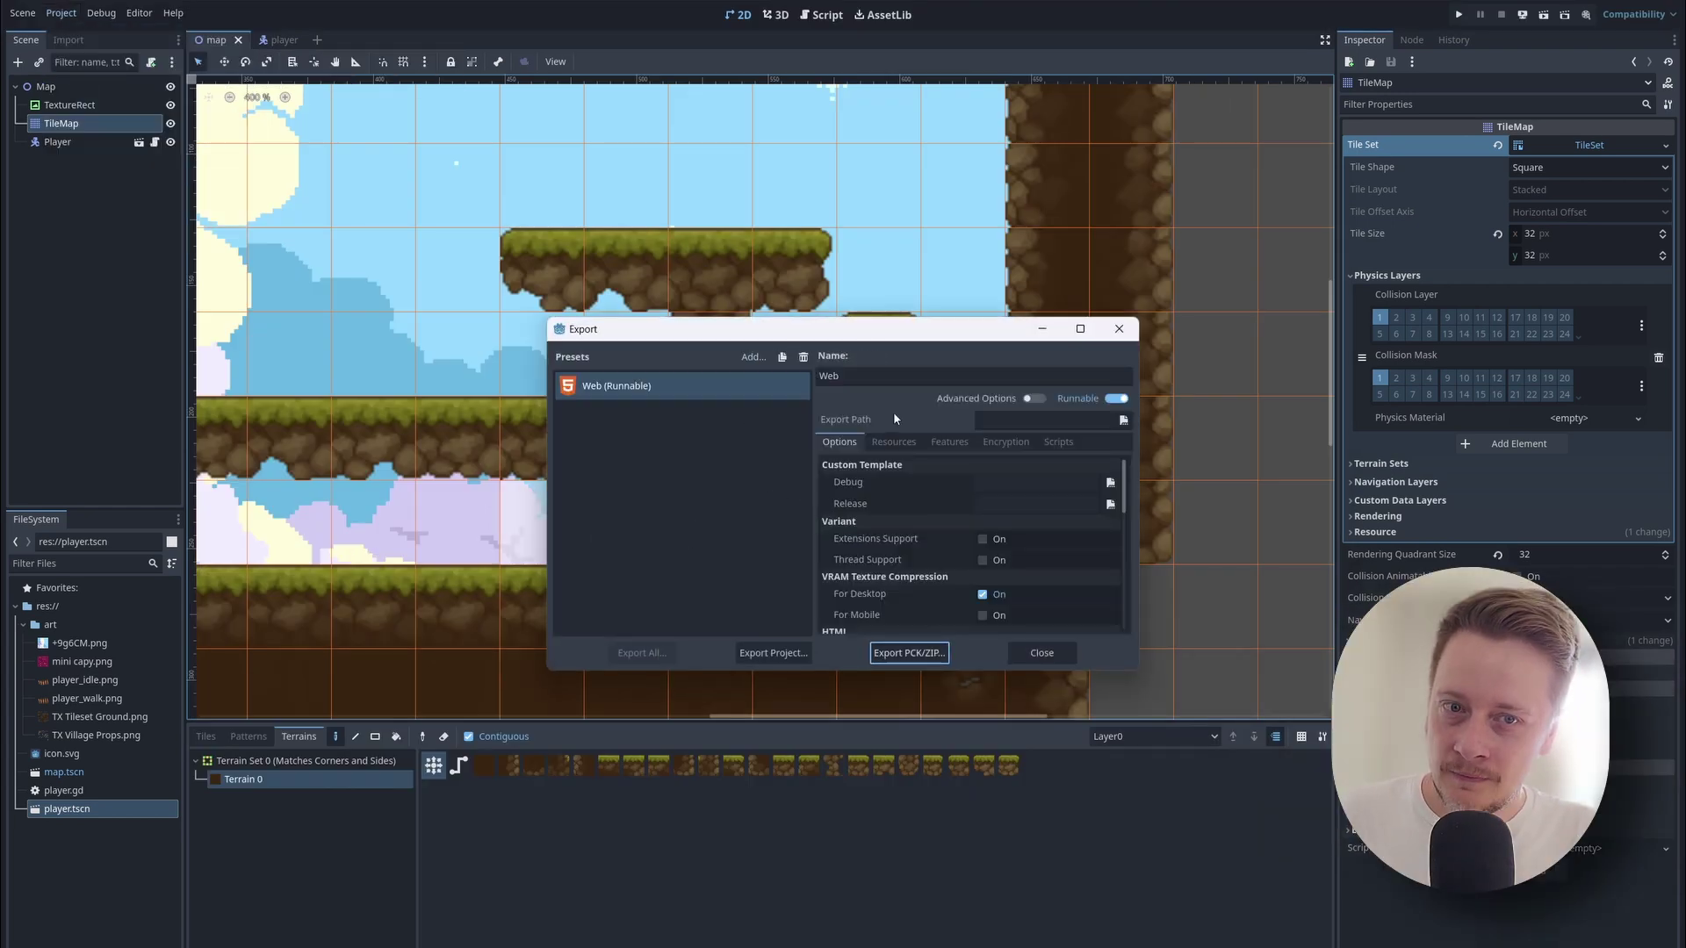
{"action": "scroll", "coordinate": [944, 502], "scroll_direction": "down", "scroll_amount": 6}
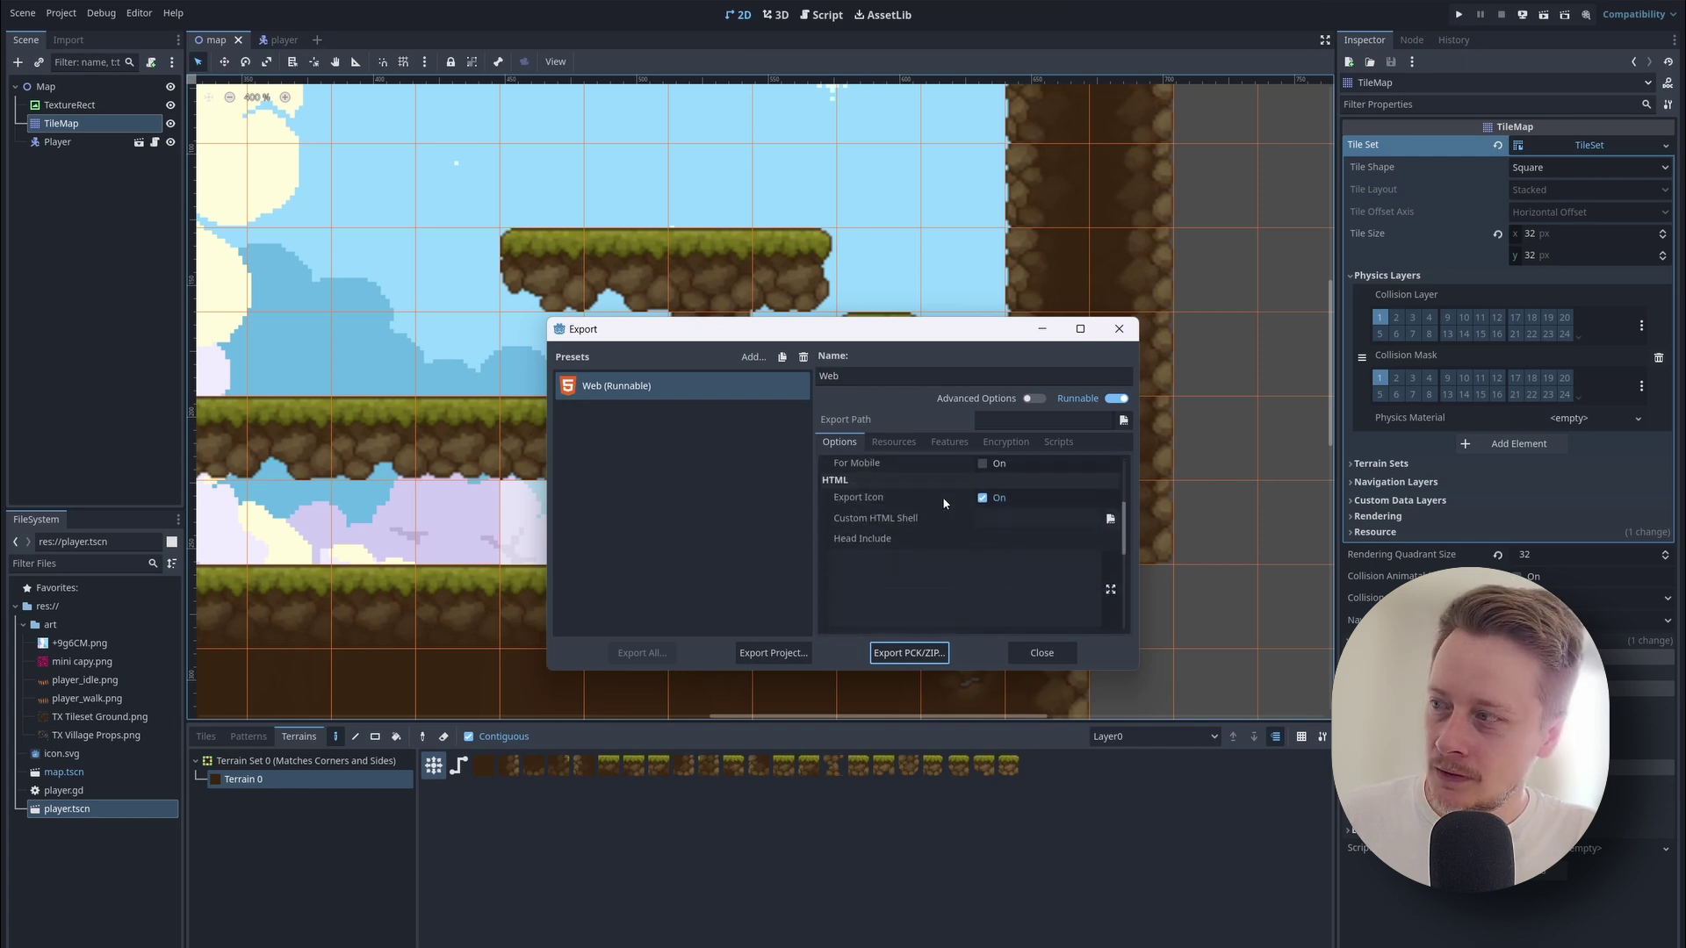
{"action": "scroll", "coordinate": [951, 515], "scroll_direction": "up", "scroll_amount": 6}
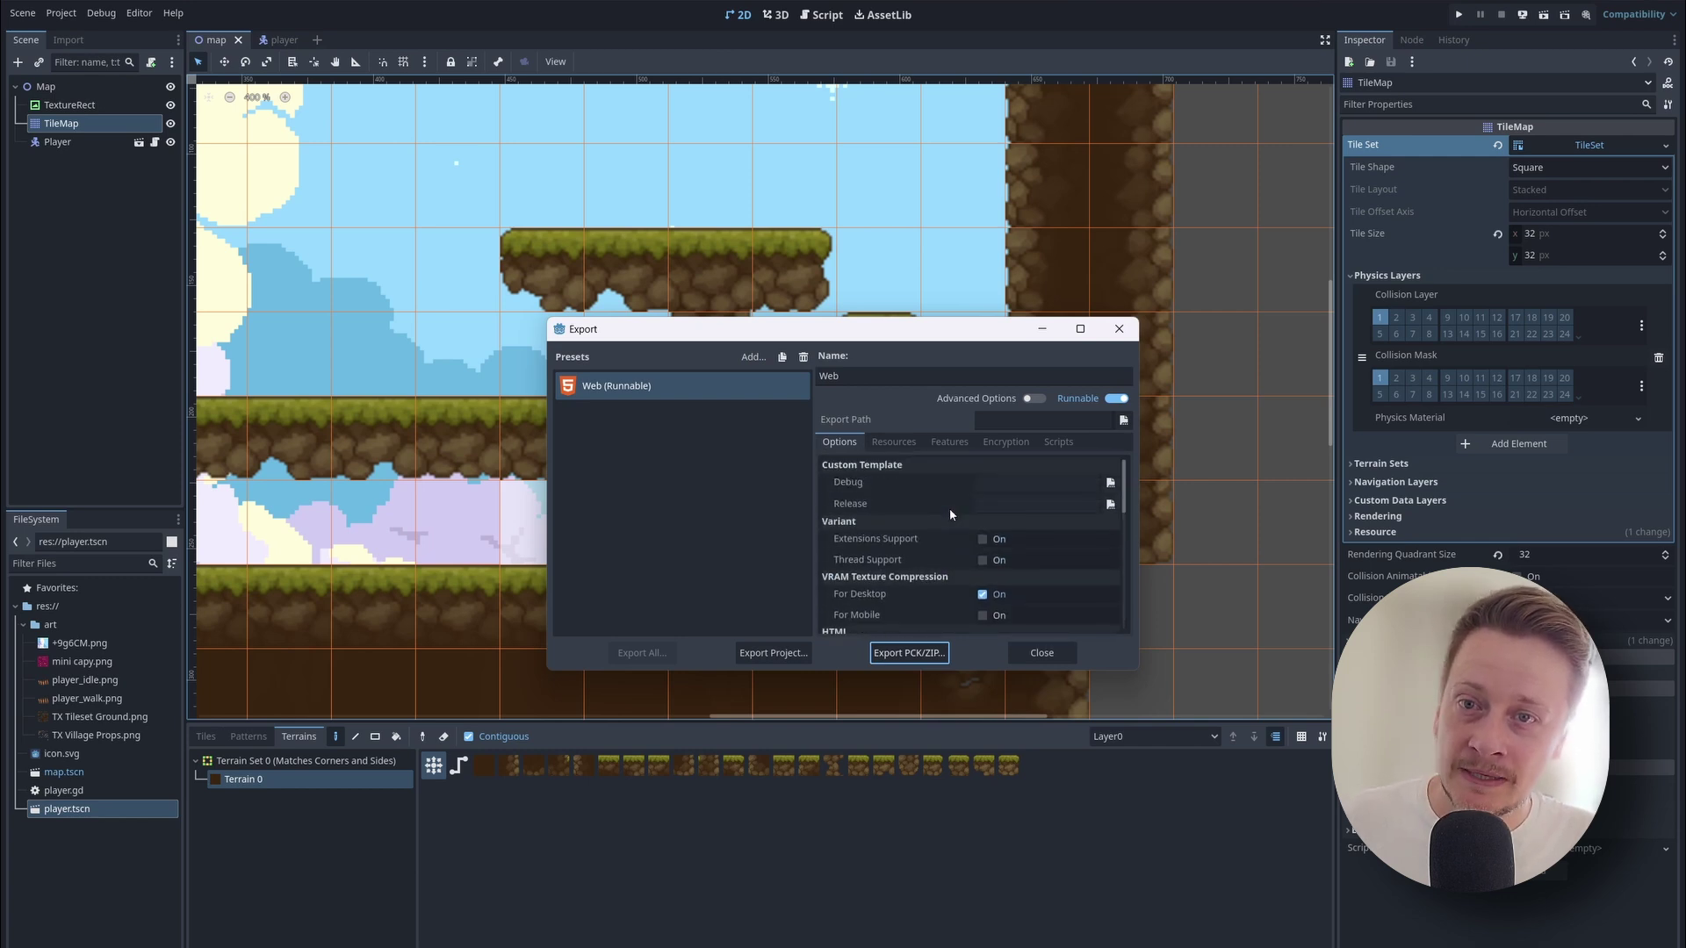
{"action": "left_click", "coordinate": [773, 635]}
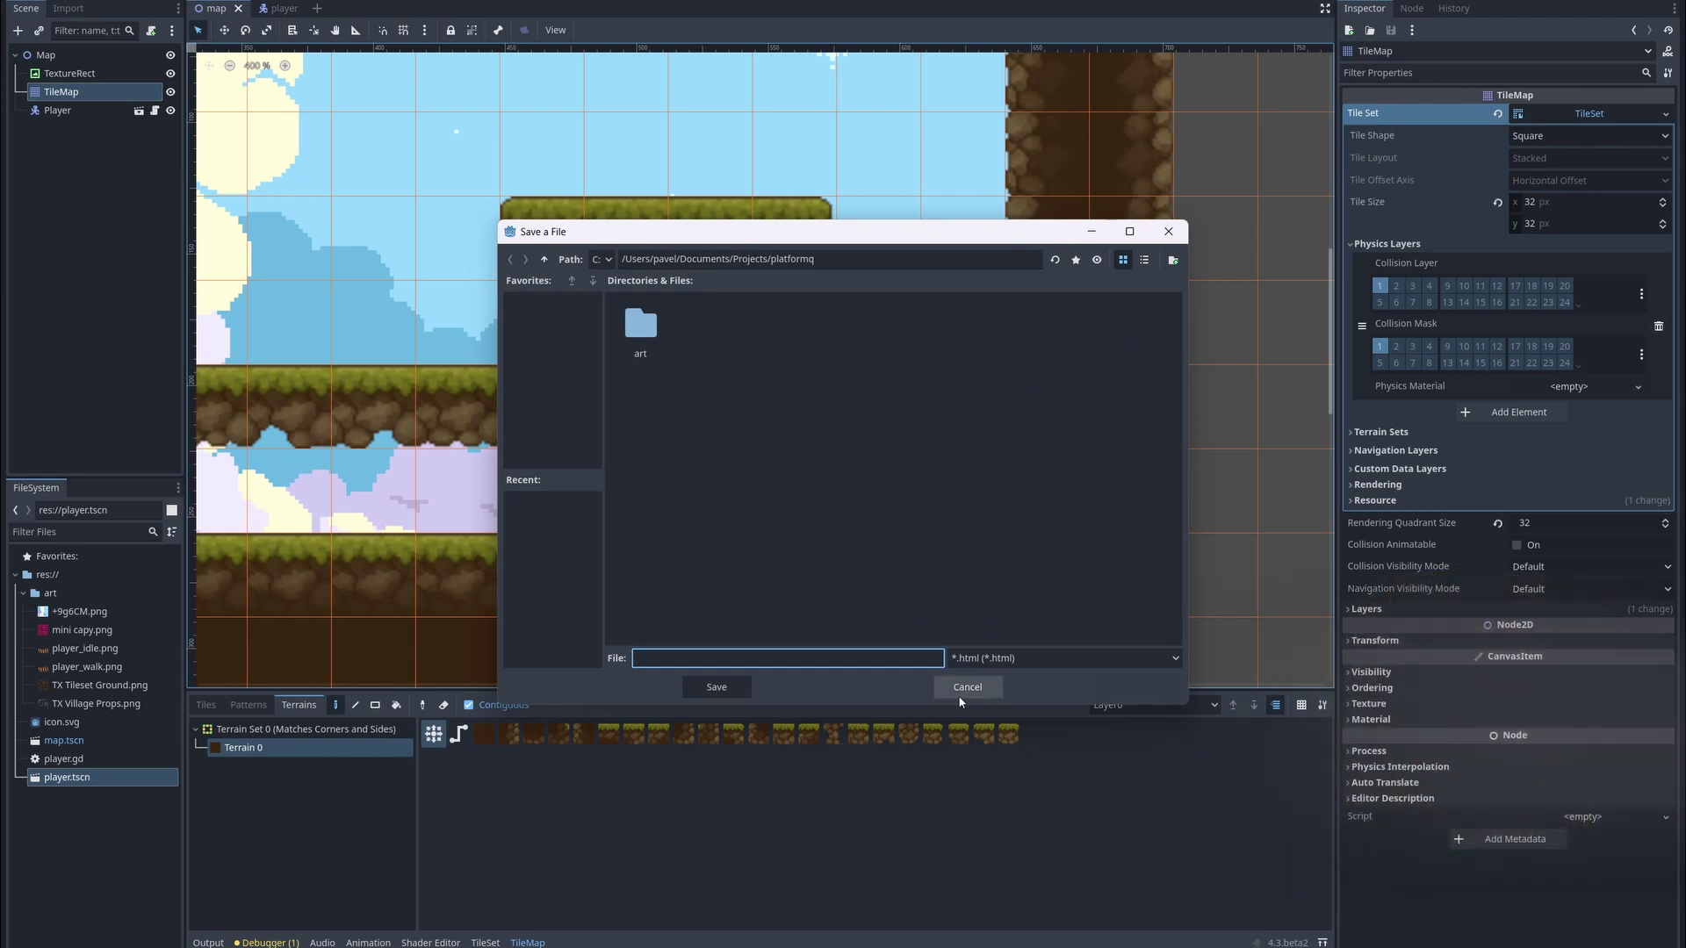
Create an 'export' folder, save as index.html there, and Export All as Release.
{"action": "right_click", "coordinate": [1009, 320]}
{"action": "left_click", "coordinate": [1046, 322]}
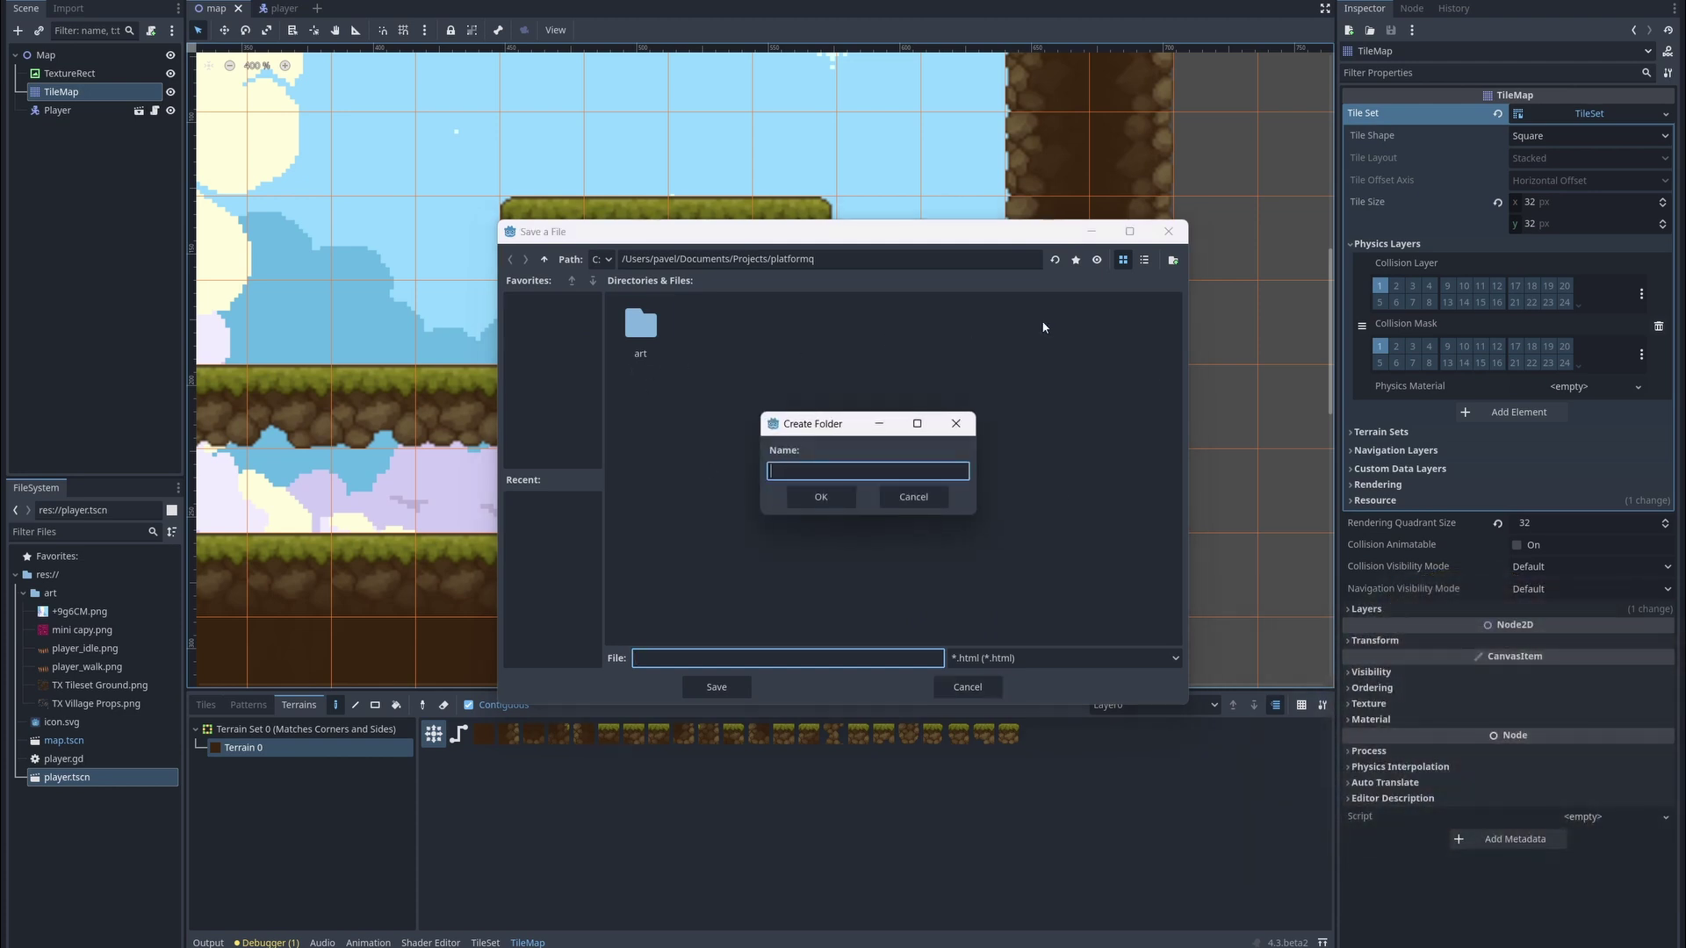
{"action": "left_click", "coordinate": [816, 495]}
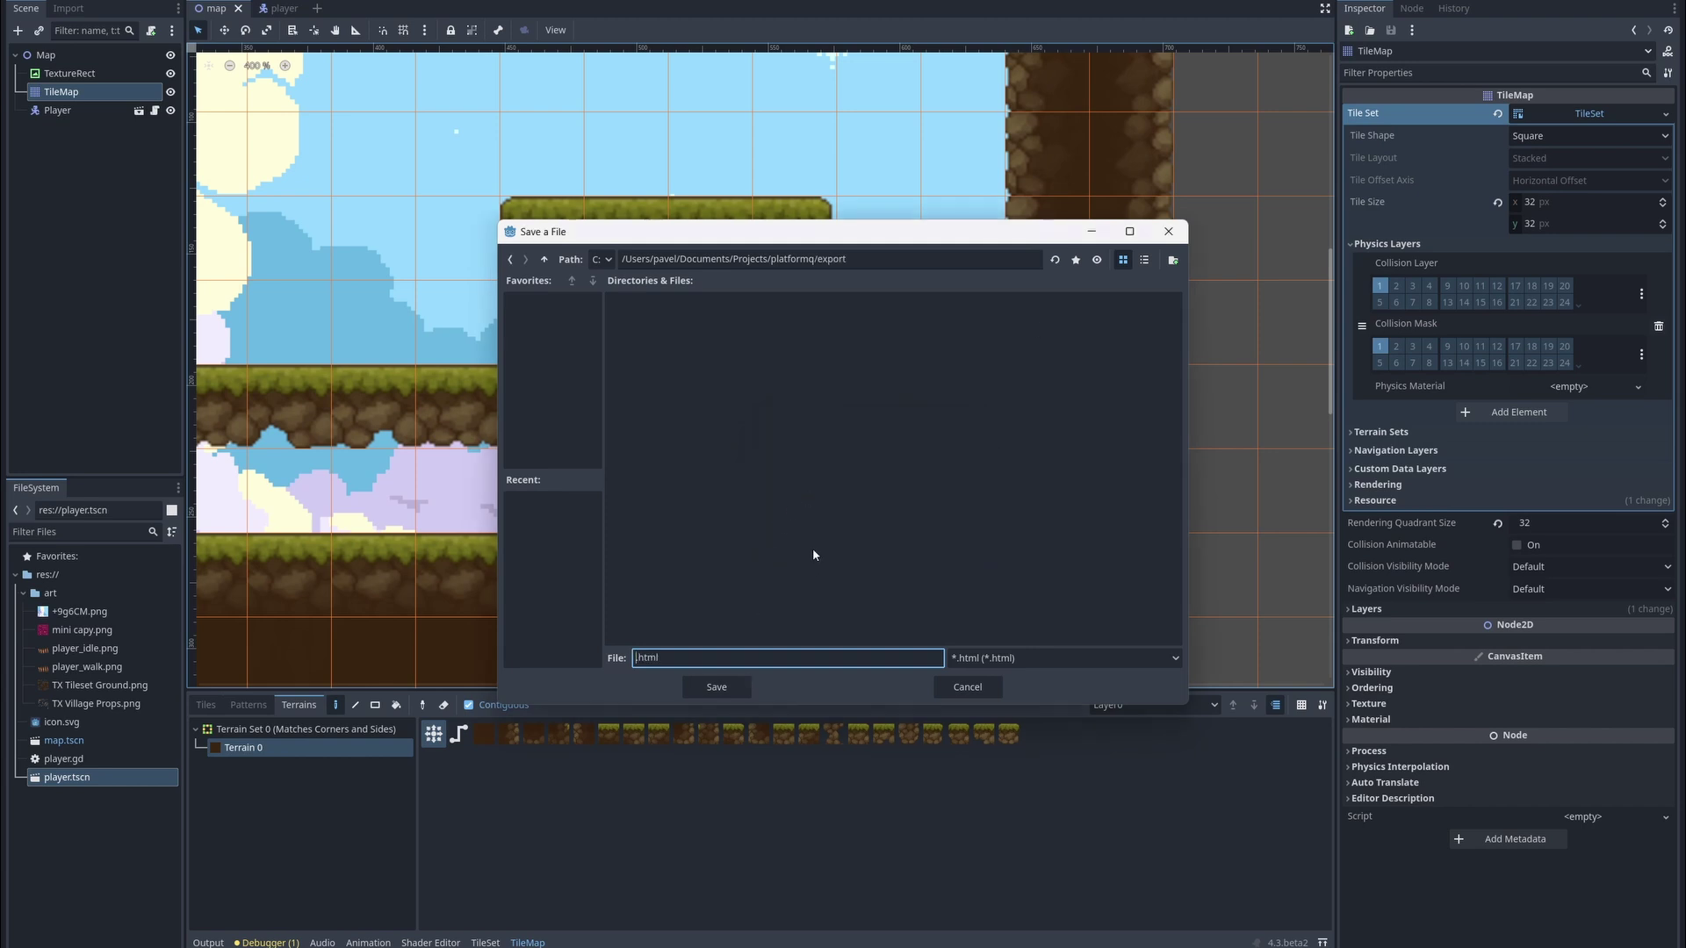
{"action": "type", "text": "index"}
{"action": "left_click", "coordinate": [739, 687]}
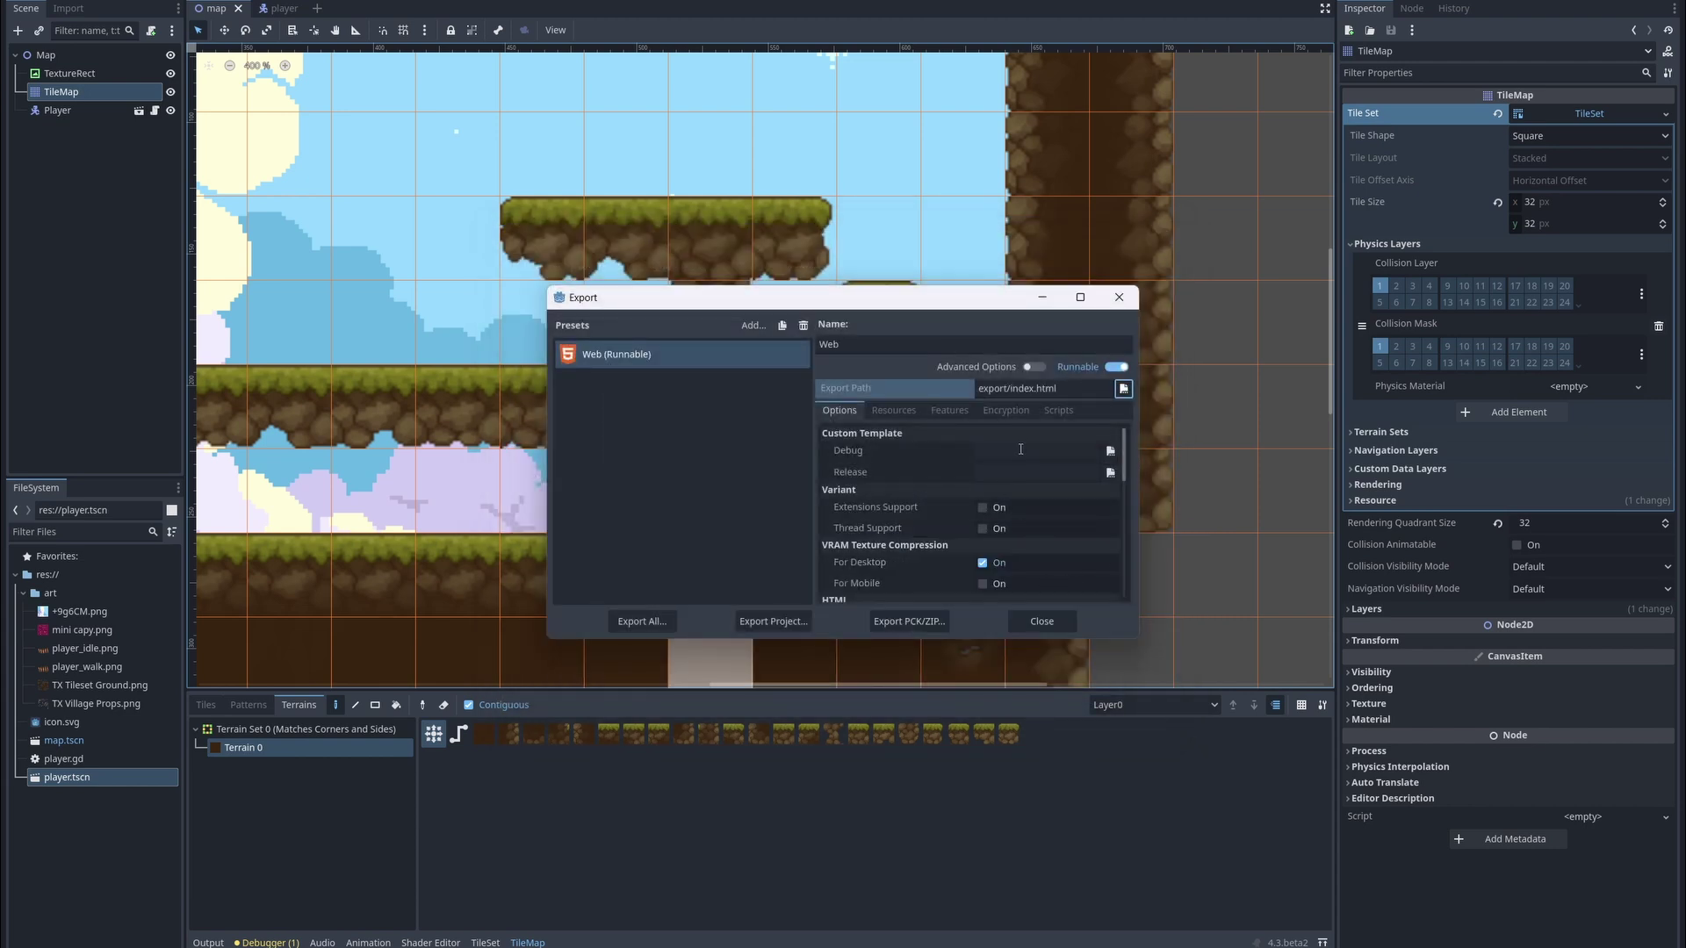
{"action": "left_click", "coordinate": [658, 626]}
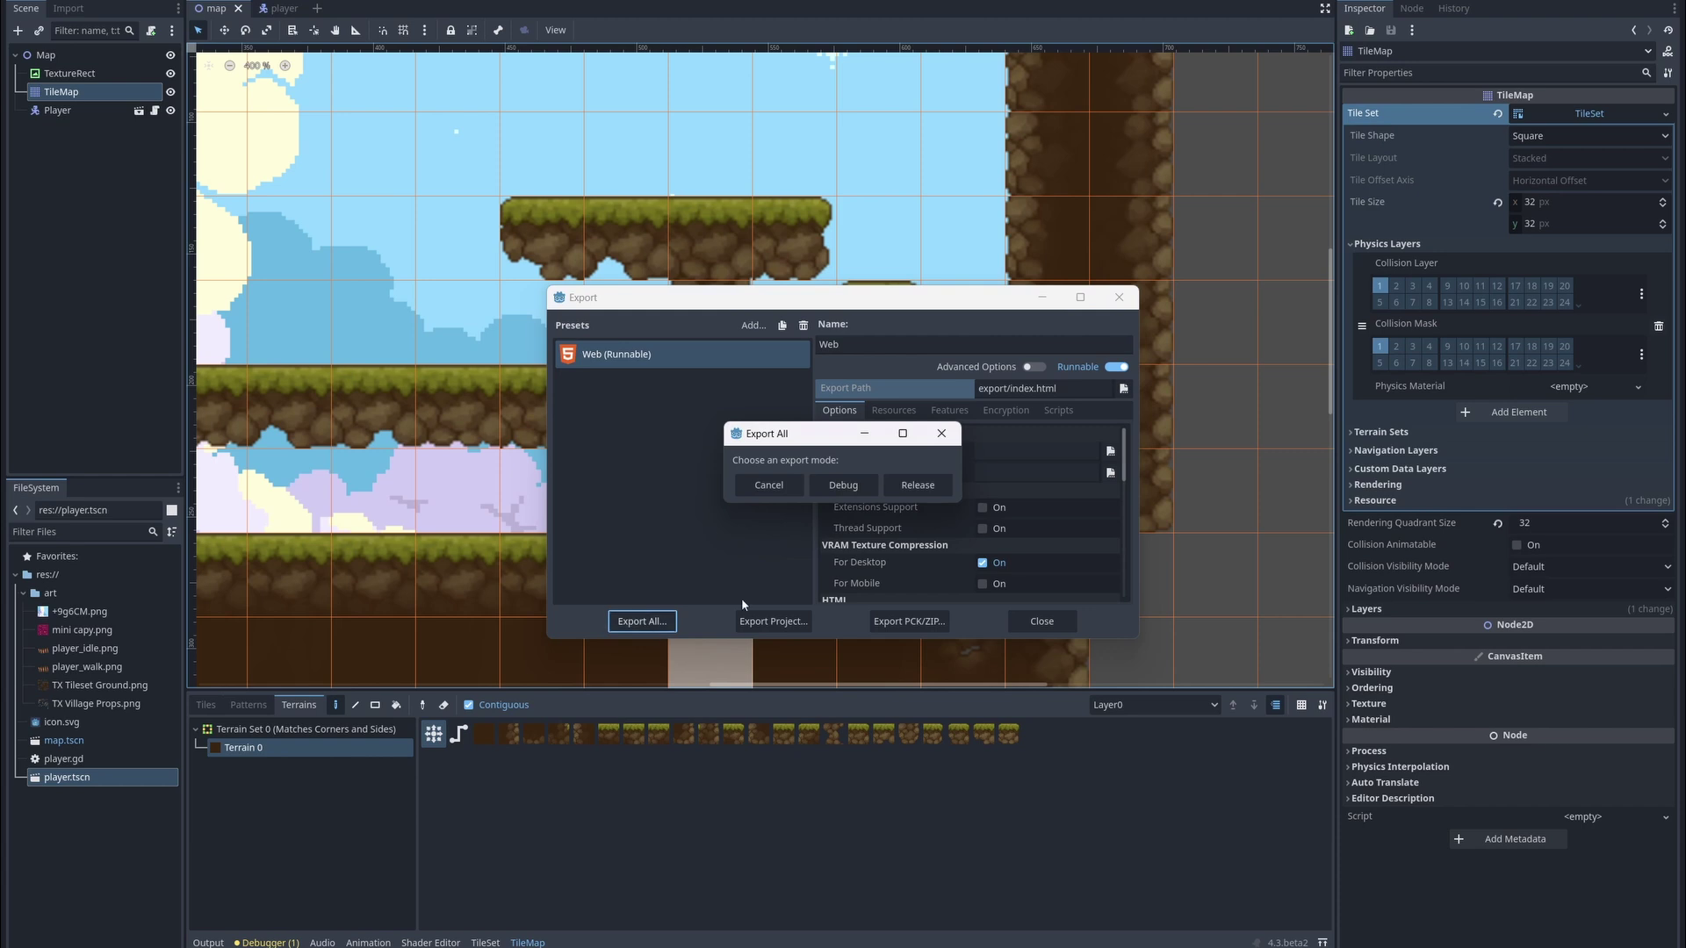
{"action": "left_click", "coordinate": [917, 486]}
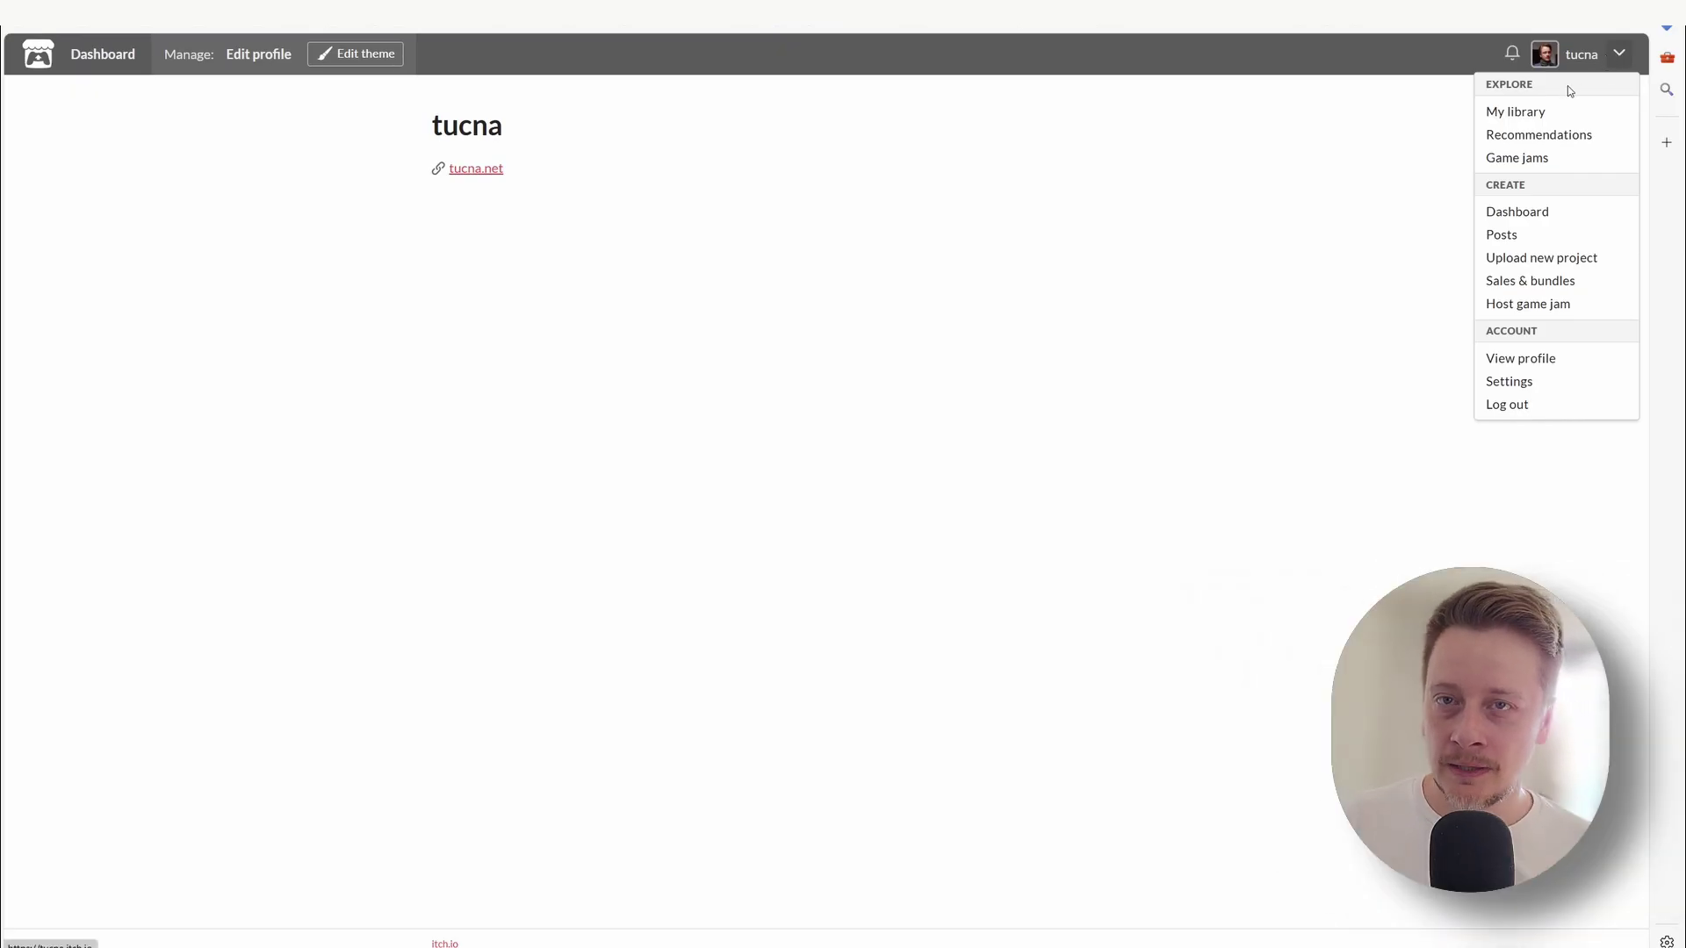
Start a new itch.io project titled PlatformerQ.
{"action": "left_click", "coordinate": [1548, 258]}
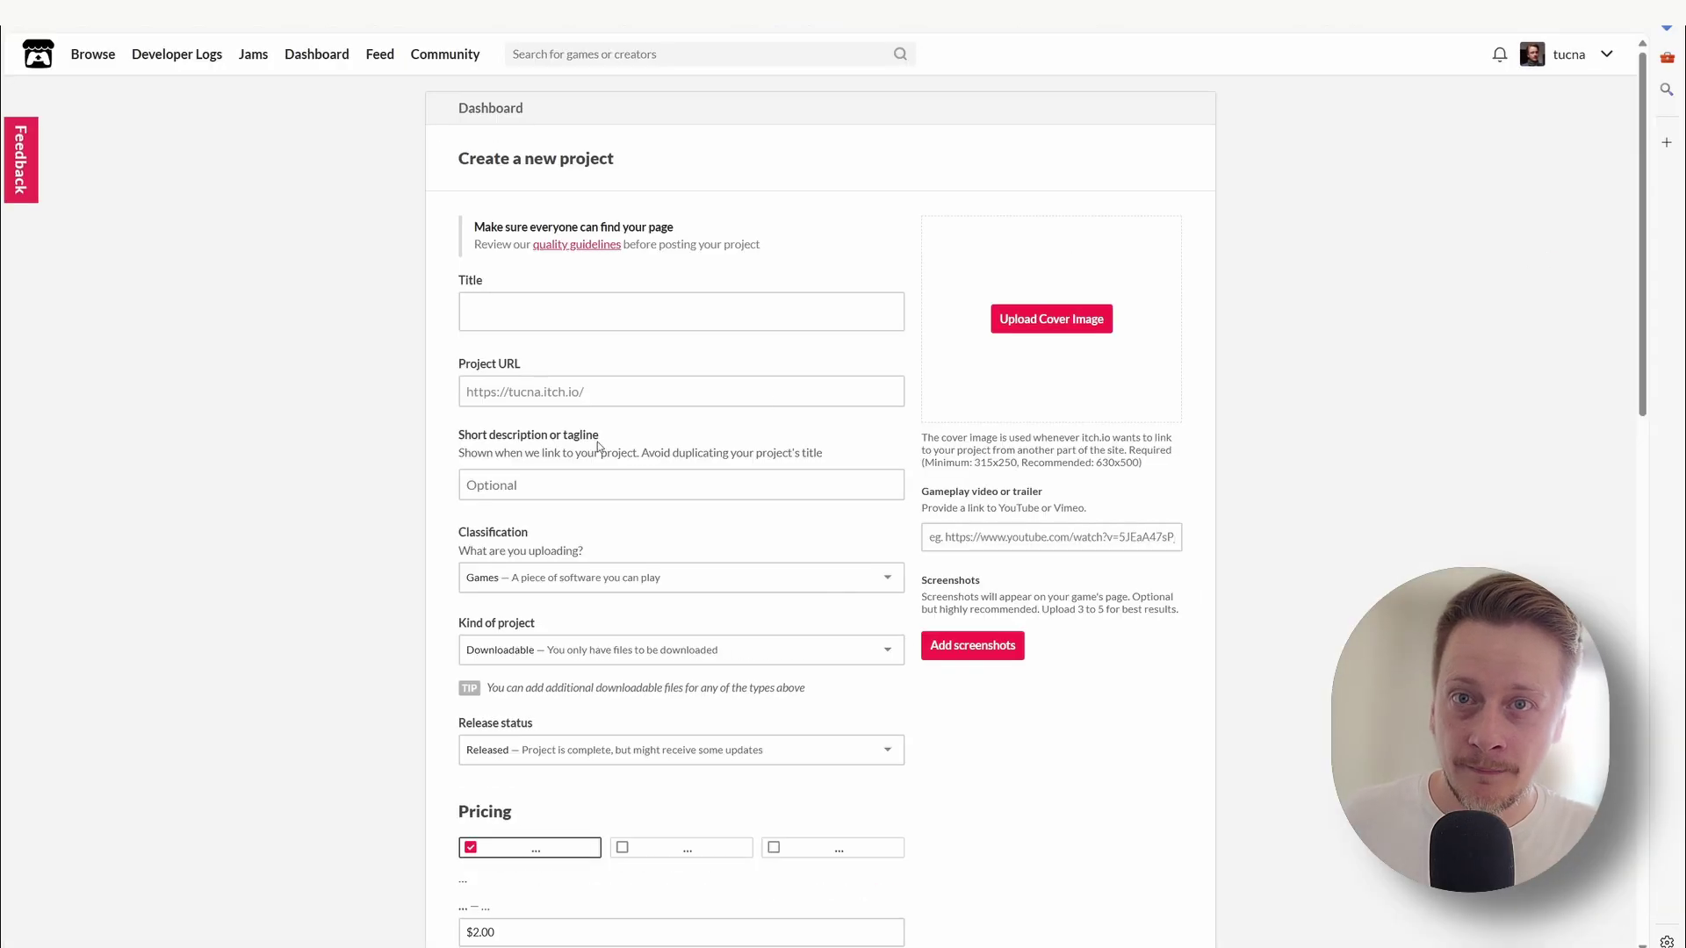
{"action": "left_click", "coordinate": [584, 309]}
{"action": "type", "text": "PlatformerQ"}
{"action": "left_click", "coordinate": [610, 391]}
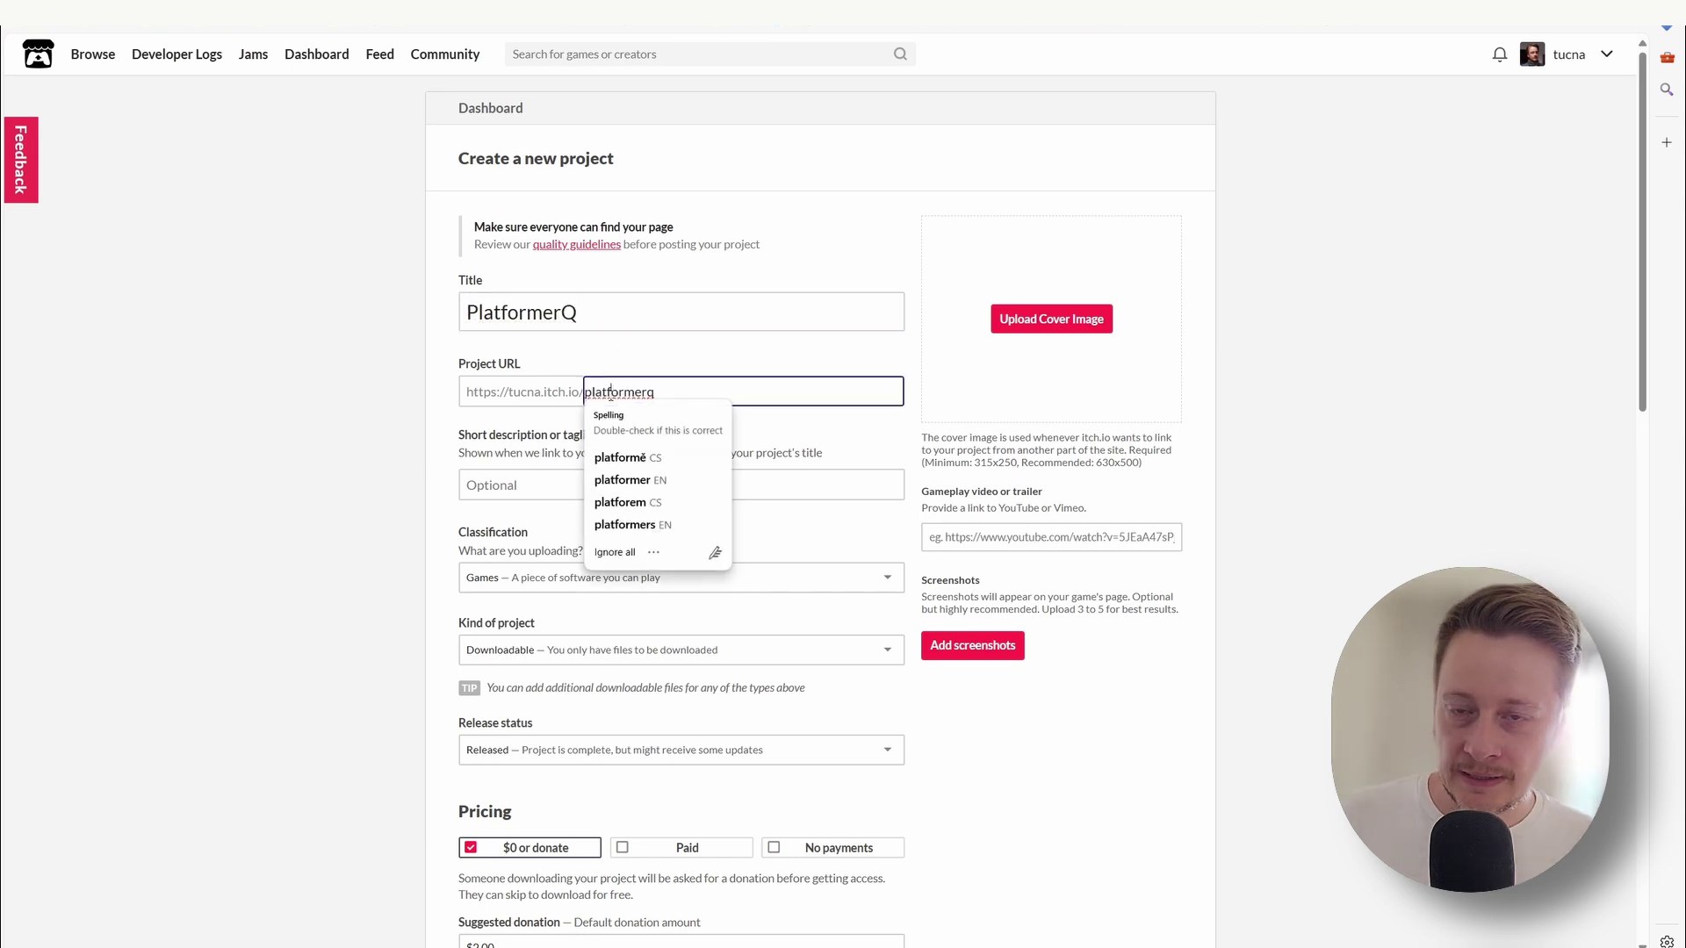
{"action": "left_click", "coordinate": [515, 490]}
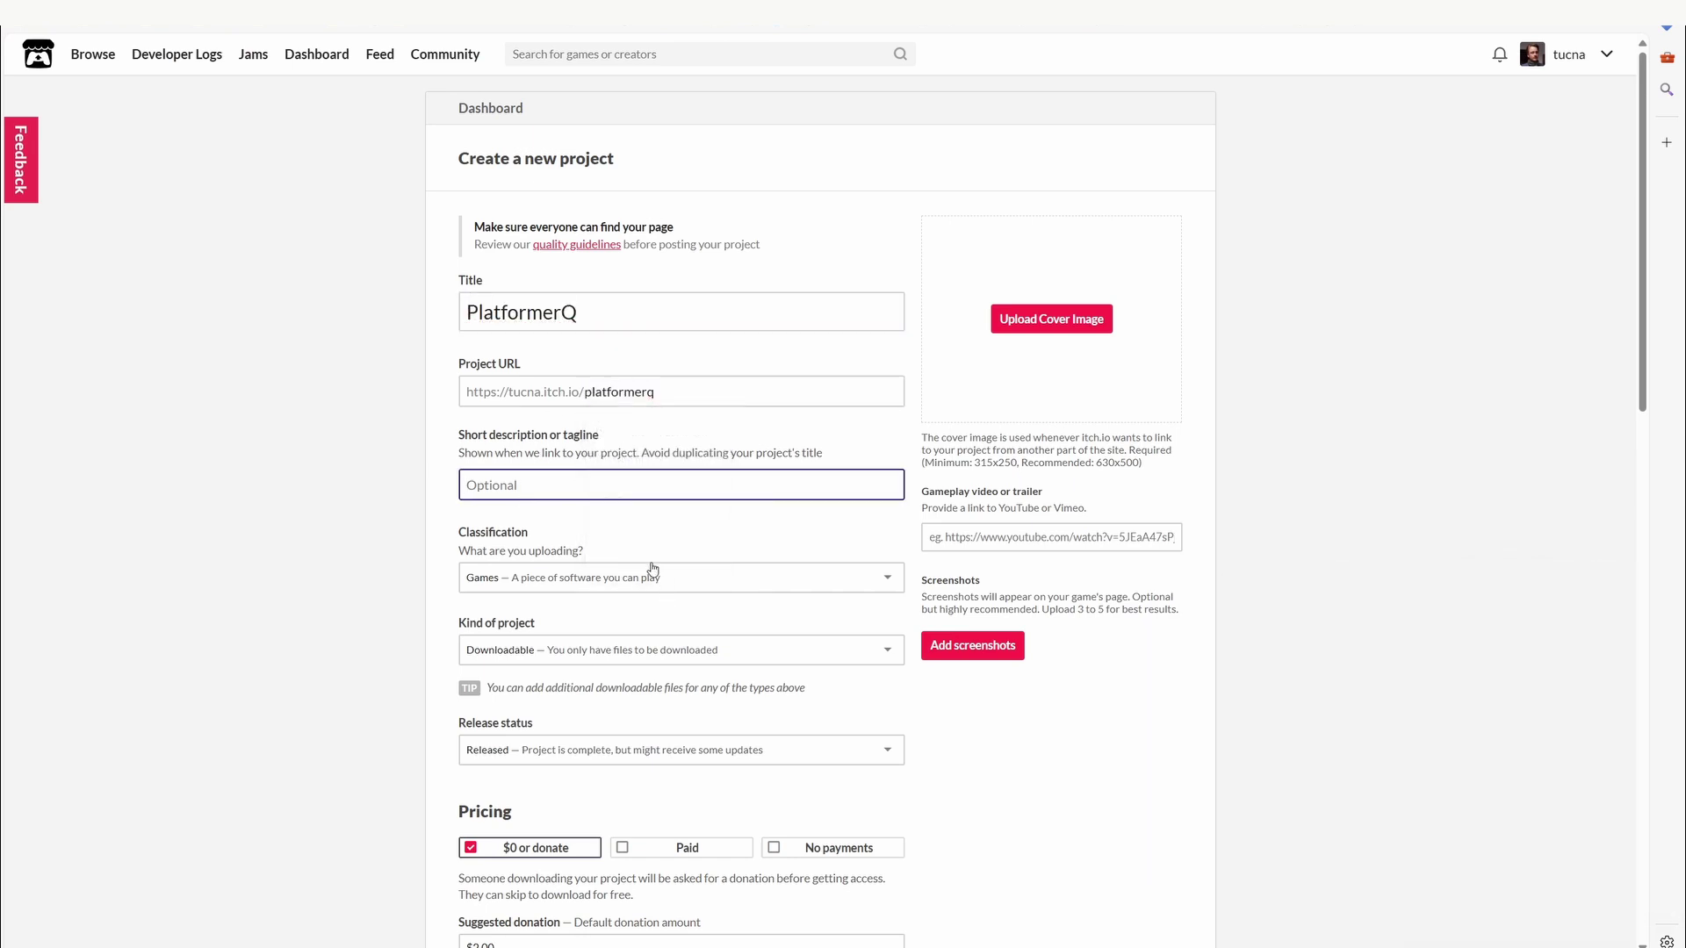
{"action": "scroll", "coordinate": [626, 546], "scroll_direction": "down", "scroll_amount": 2}
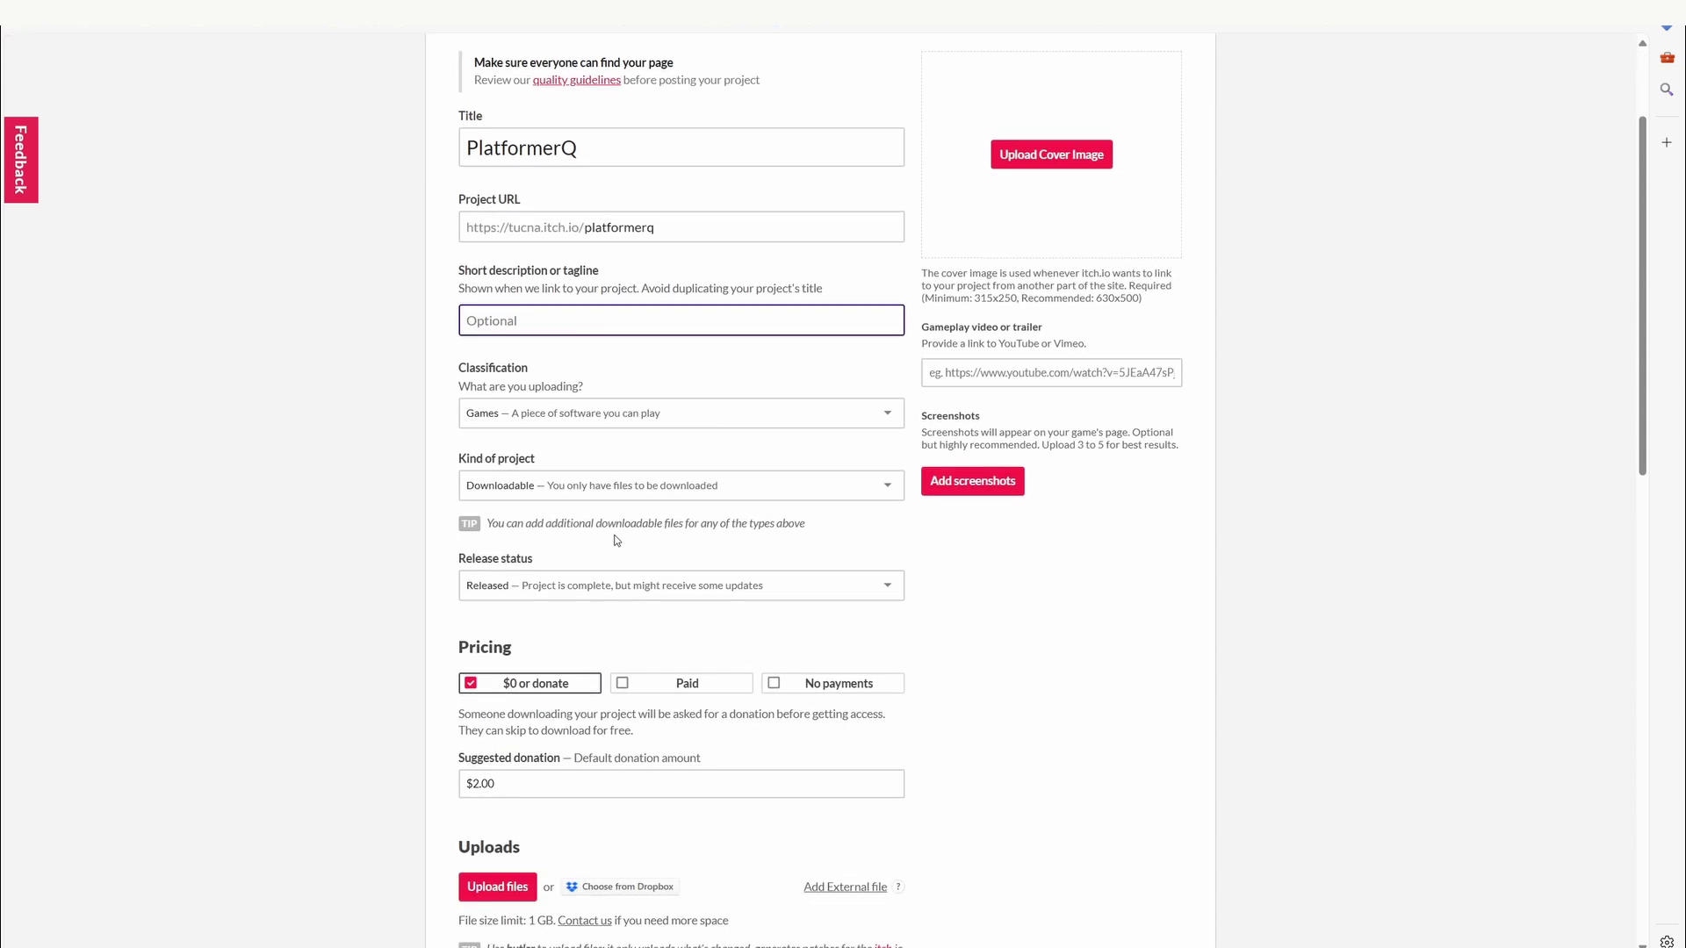
Set classification to Games, kind of project to HTML, and status to Released.
{"action": "left_click", "coordinate": [562, 419]}
{"action": "left_click", "coordinate": [563, 424]}
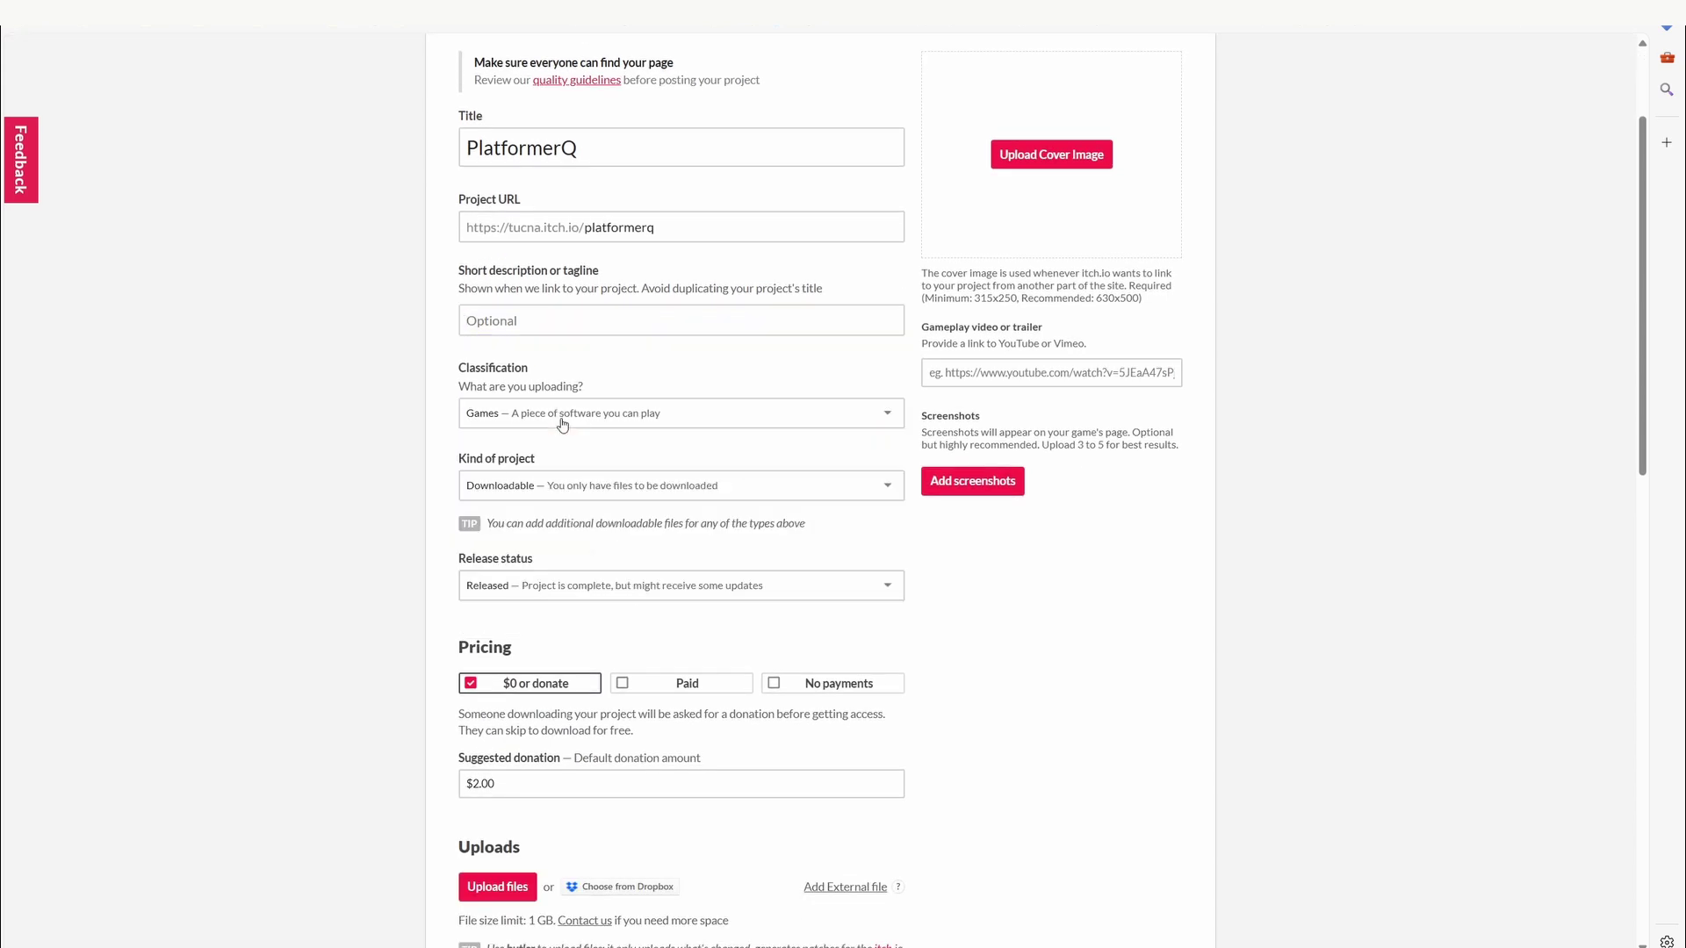
{"action": "left_click", "coordinate": [551, 479]}
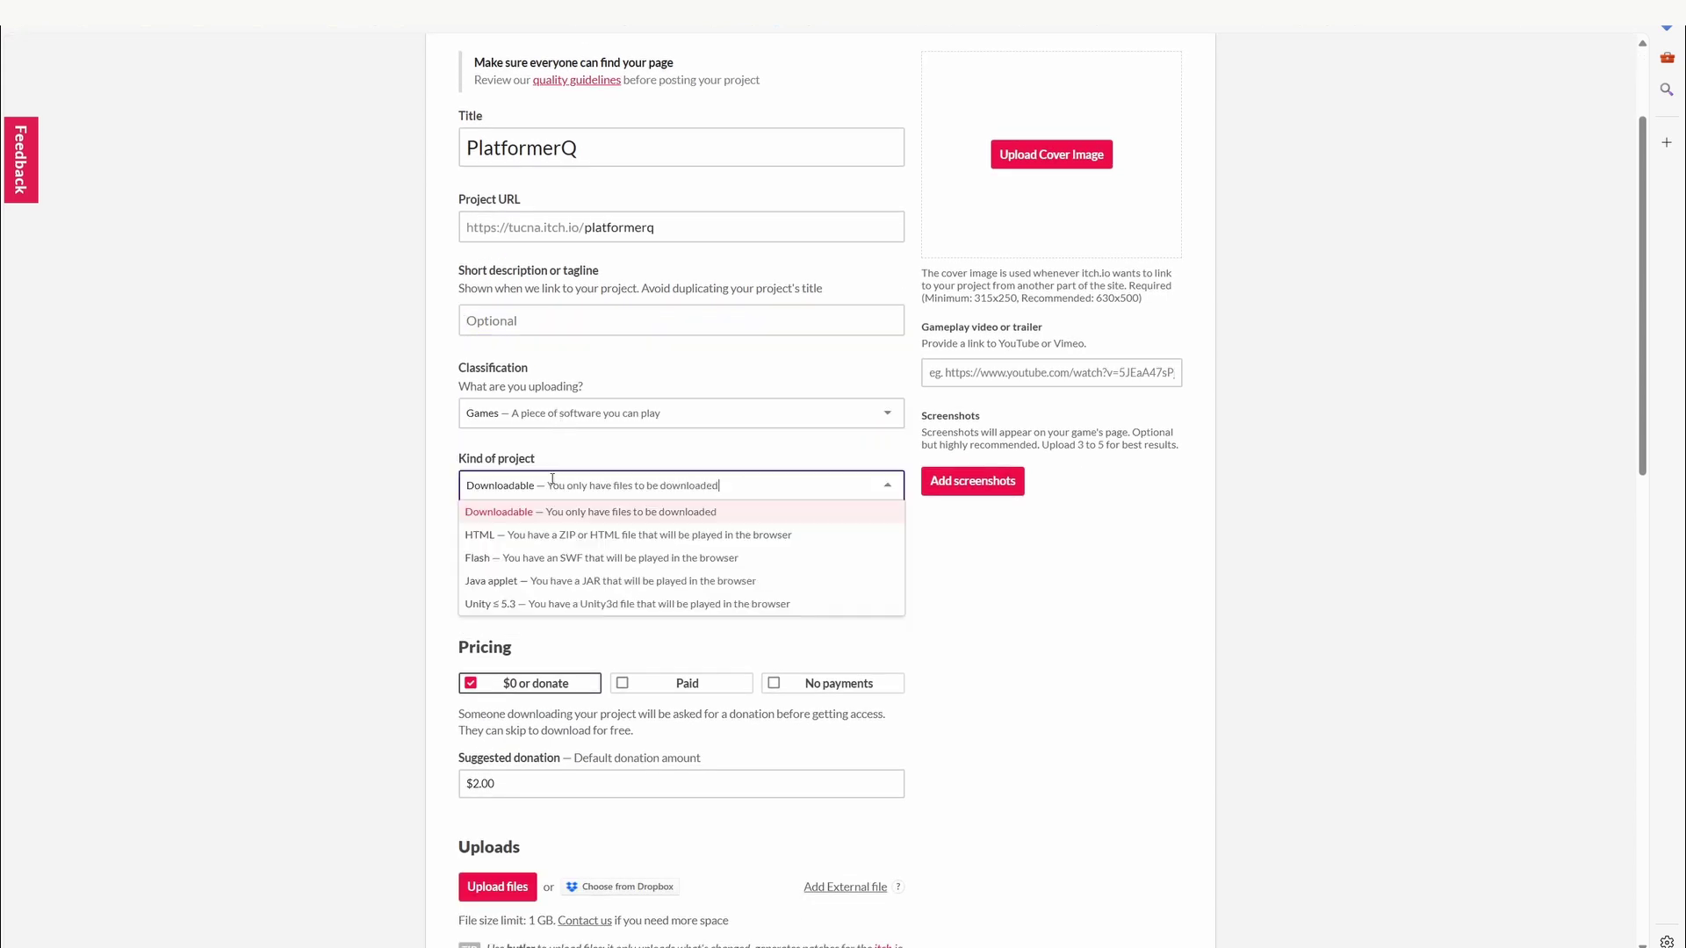
{"action": "left_click", "coordinate": [562, 537]}
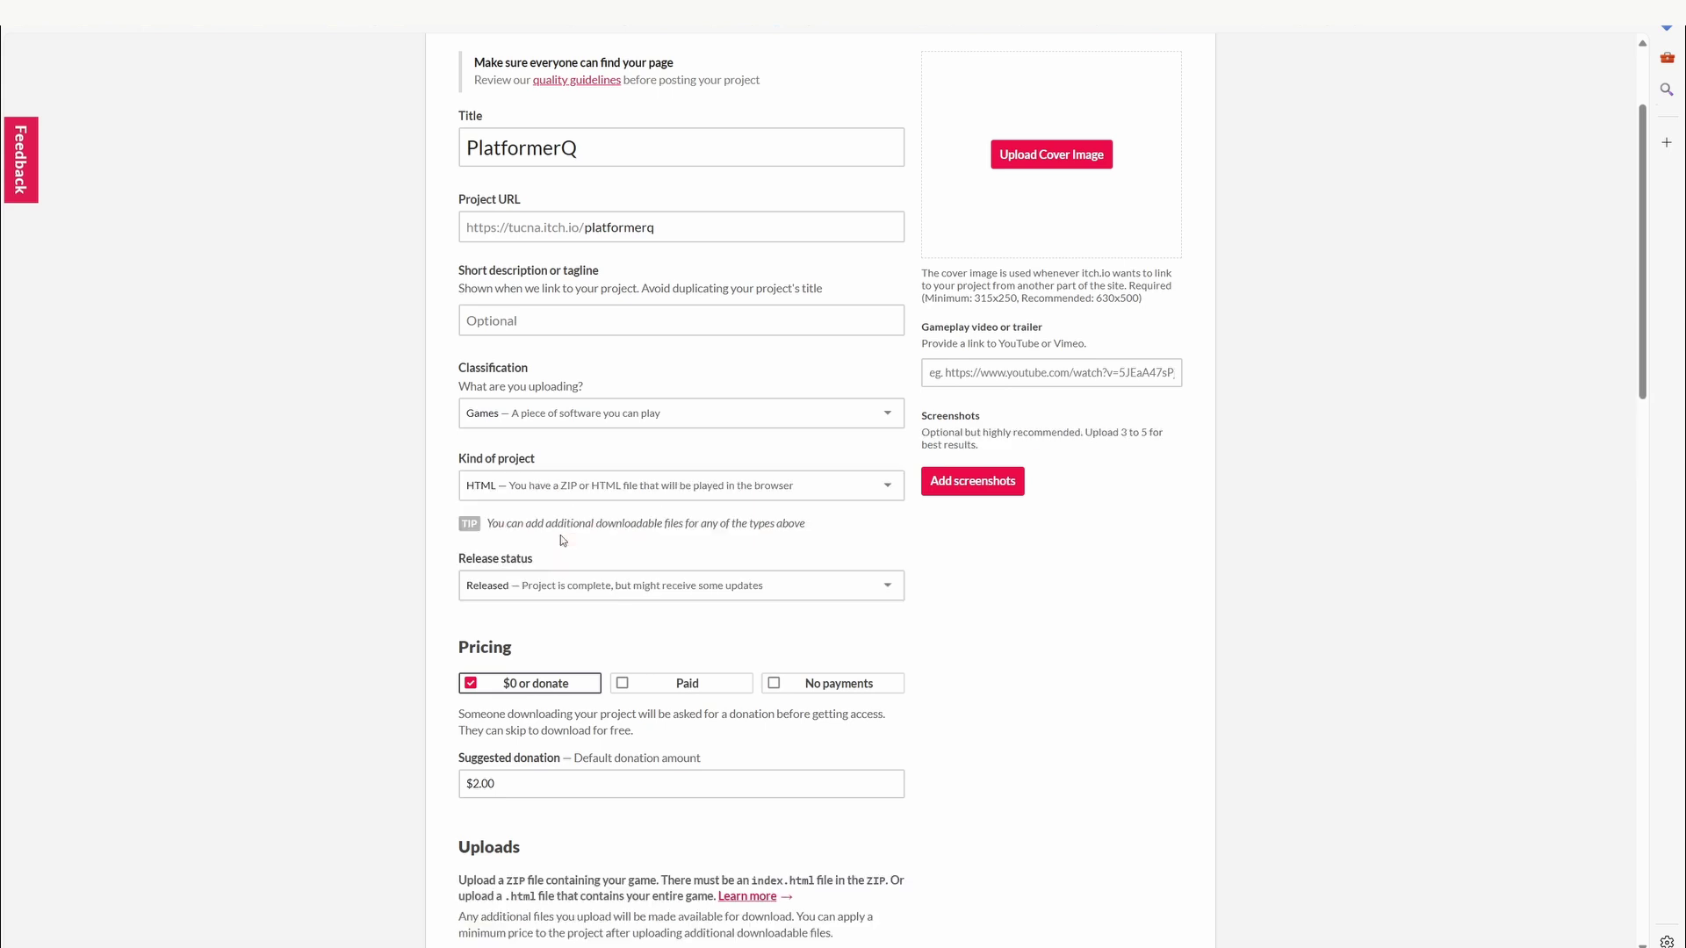
{"action": "left_click", "coordinate": [547, 584]}
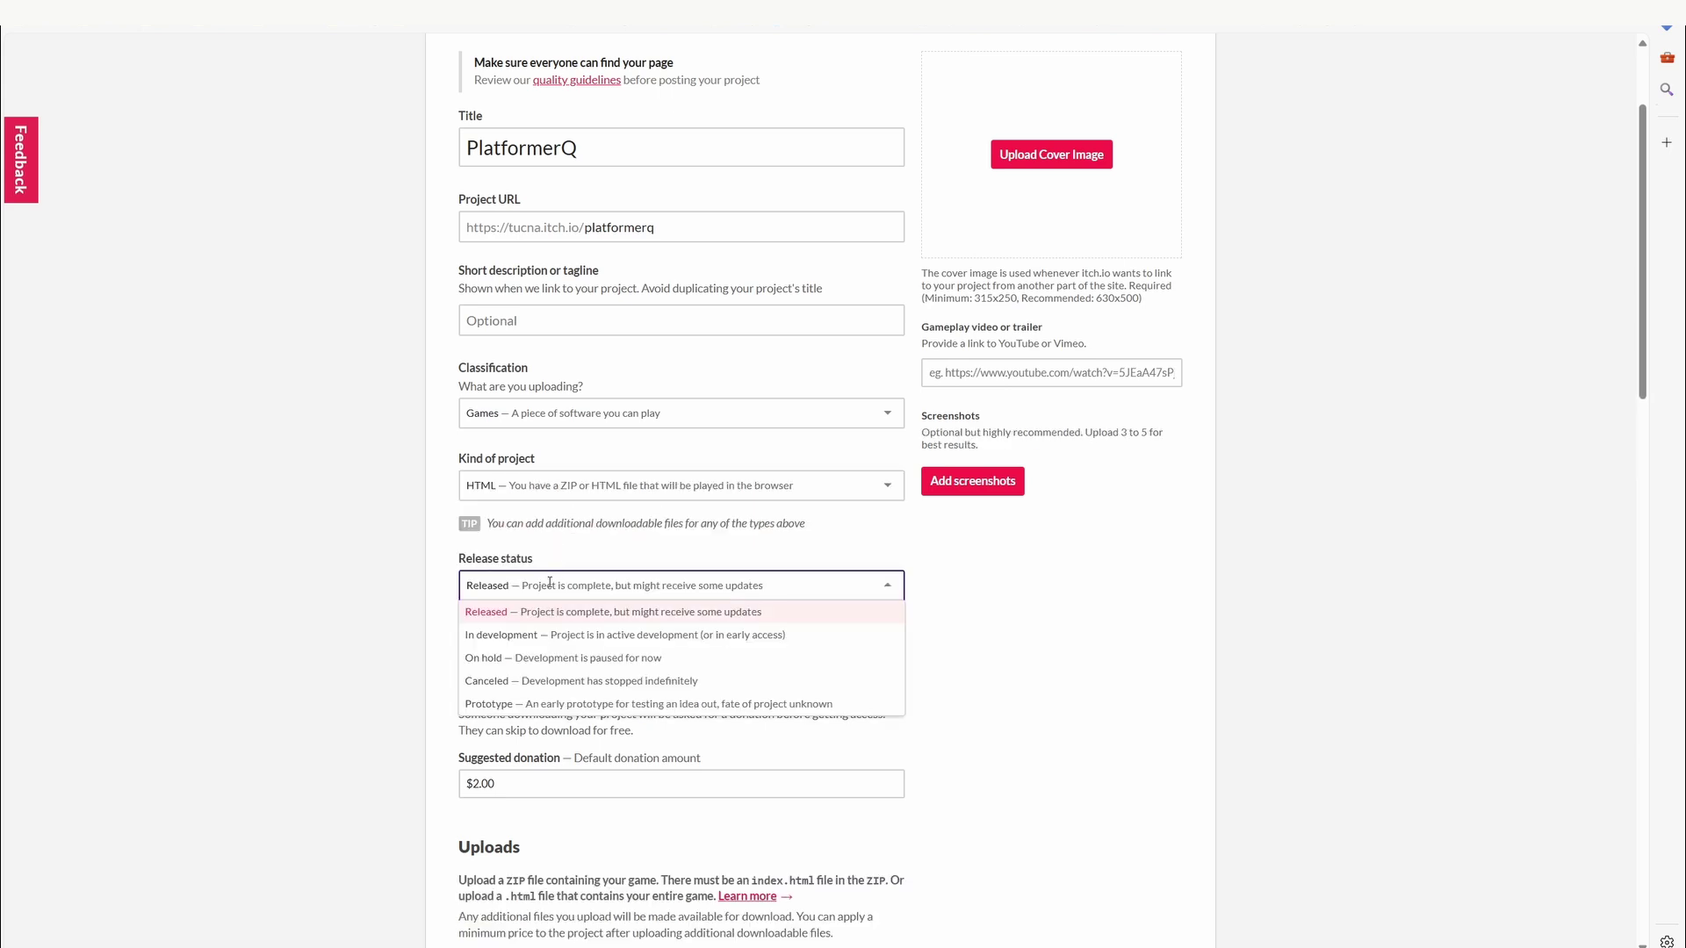
{"action": "left_click", "coordinate": [549, 588]}
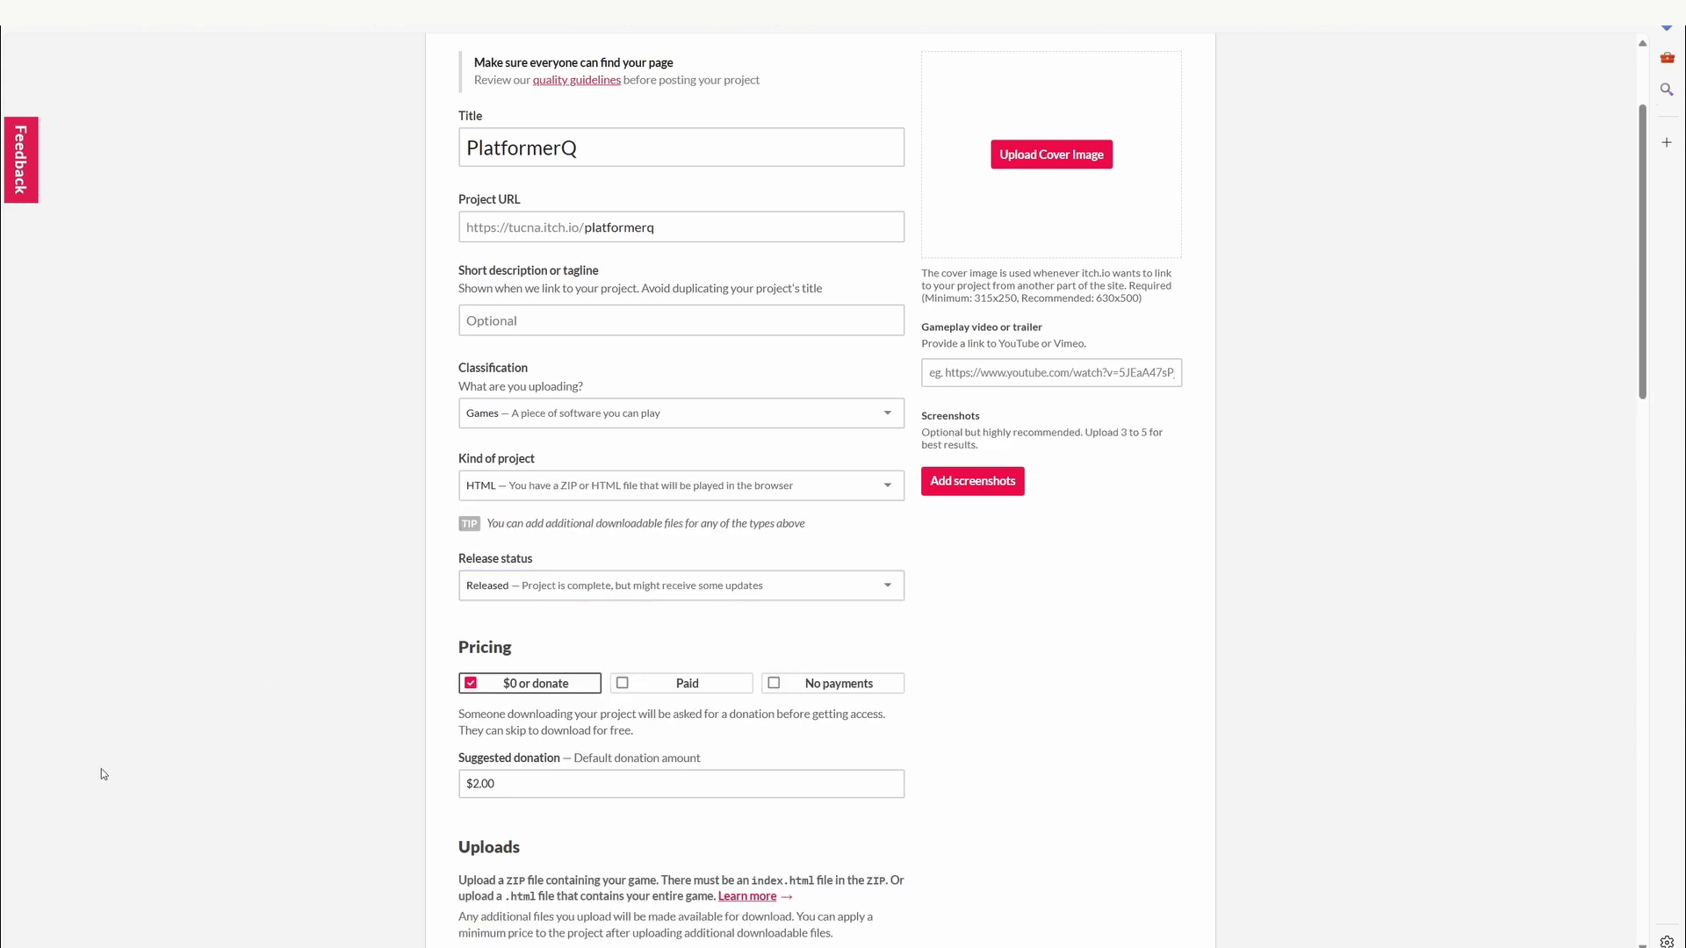
Compress all eight exported game files into a ZIP archive.
{"action": "key", "text": "alt+Tab"}
{"action": "left_click_drag", "start_coordinate": [726, 774], "coordinate": [703, 508]}
{"action": "right_click", "coordinate": [704, 509]}
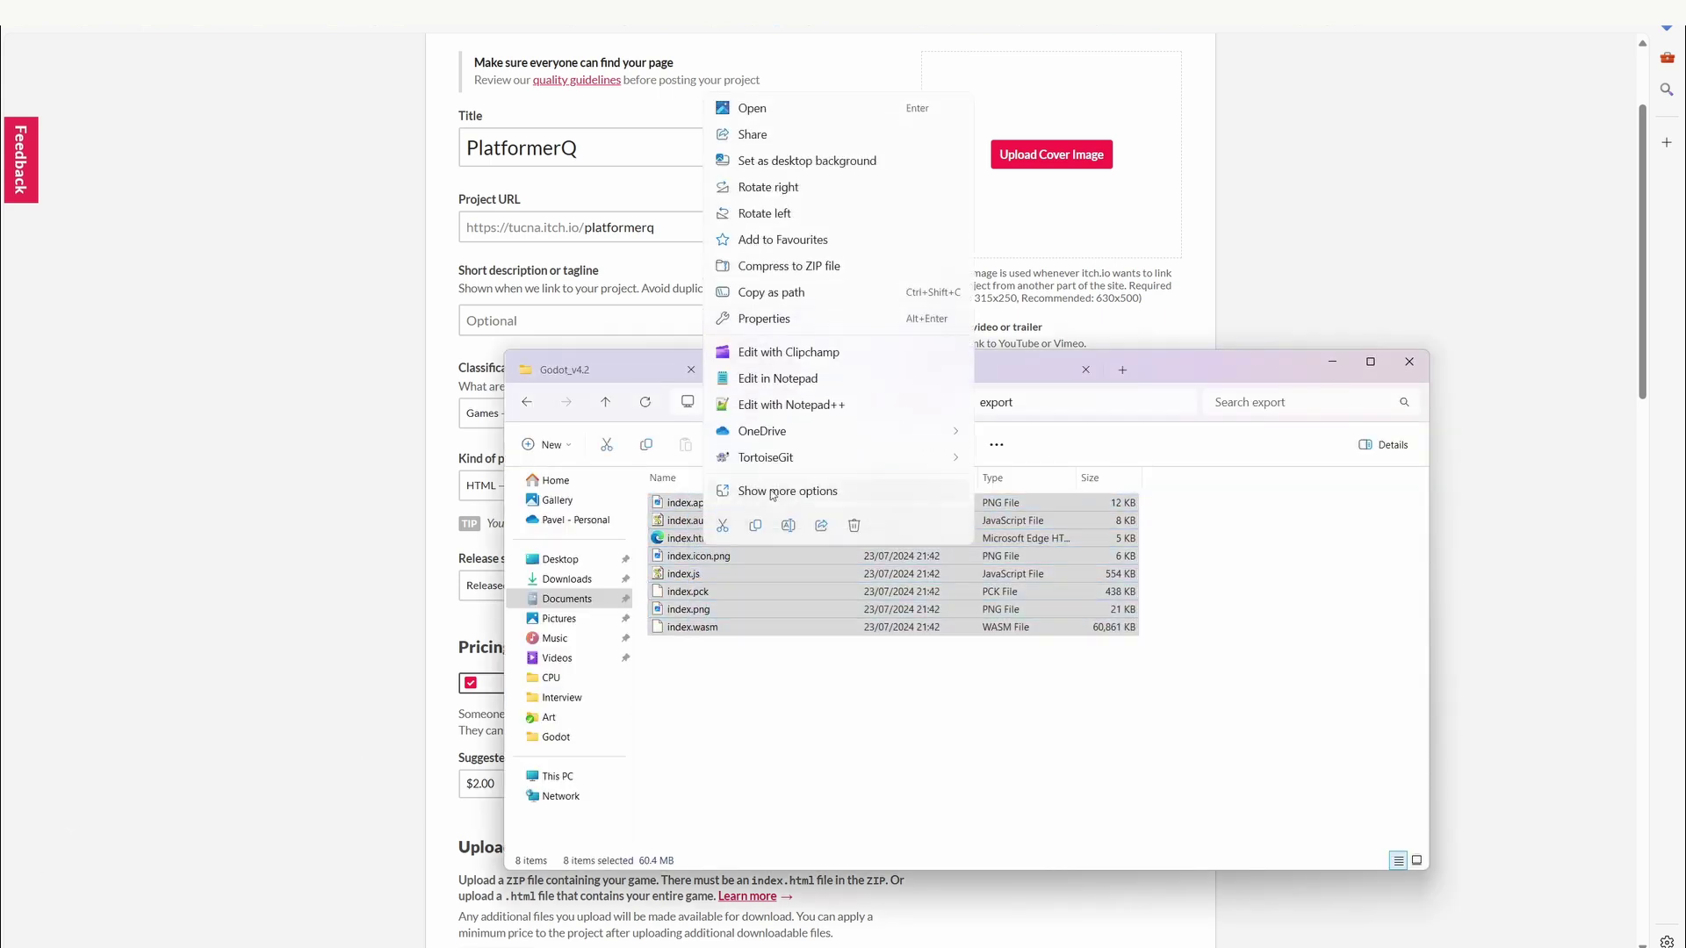
{"action": "left_click", "coordinate": [855, 267]}
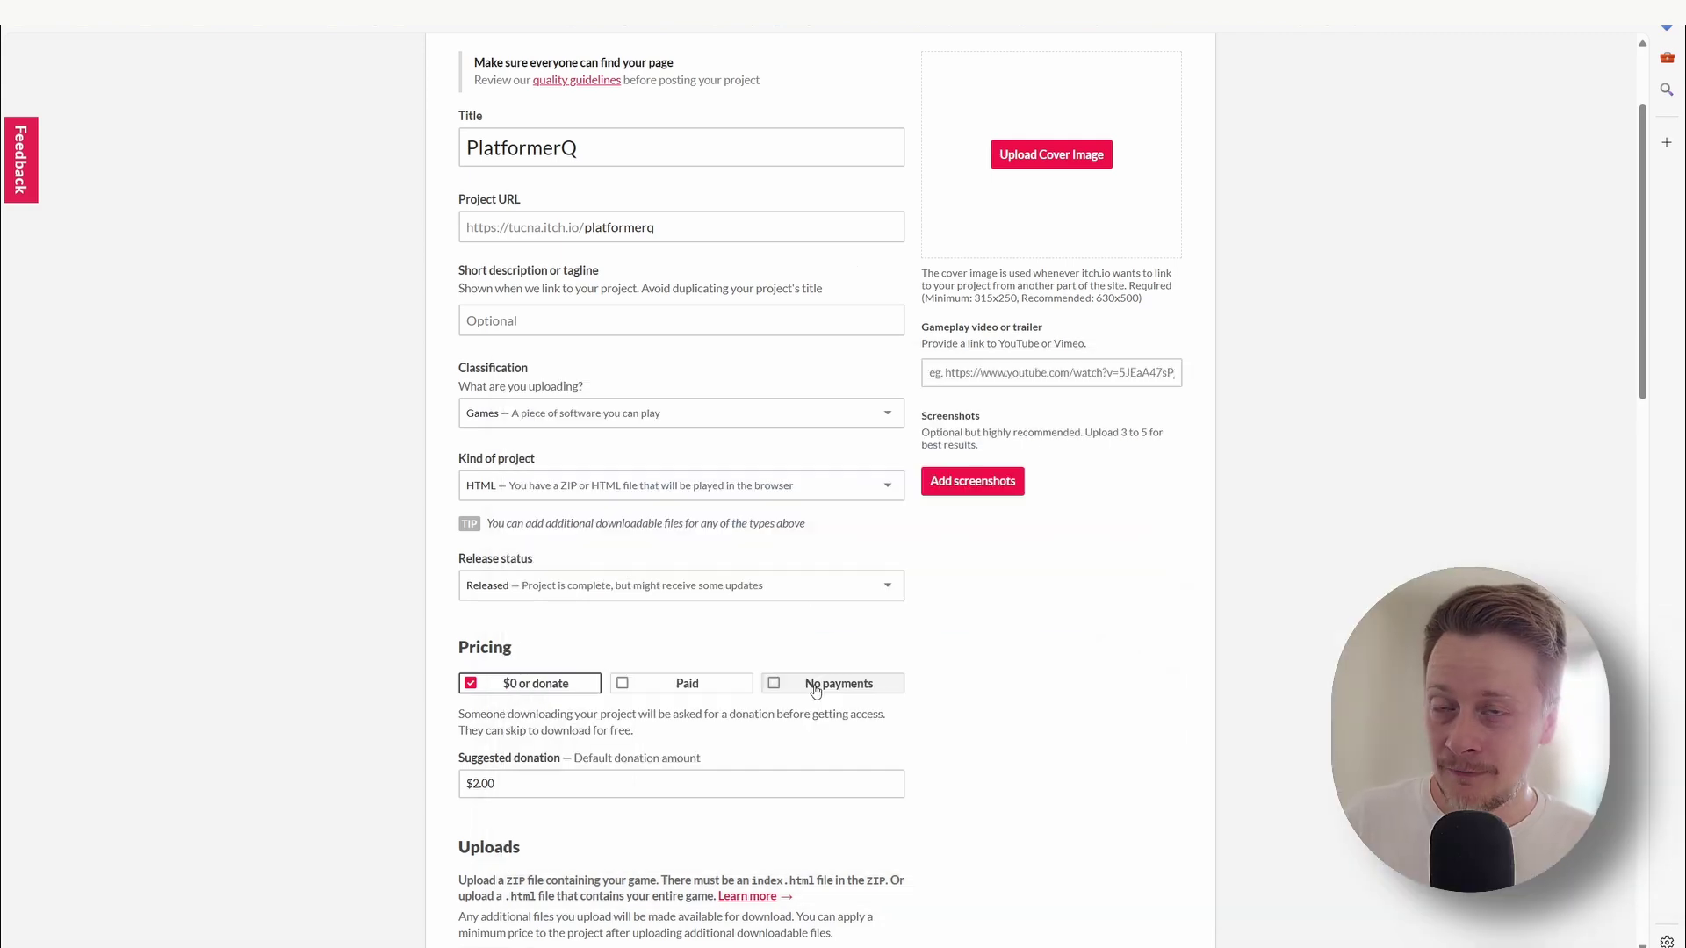
Choose No payments and upload the game zip file.
{"action": "scroll", "coordinate": [800, 575], "scroll_direction": "down", "scroll_amount": 3}
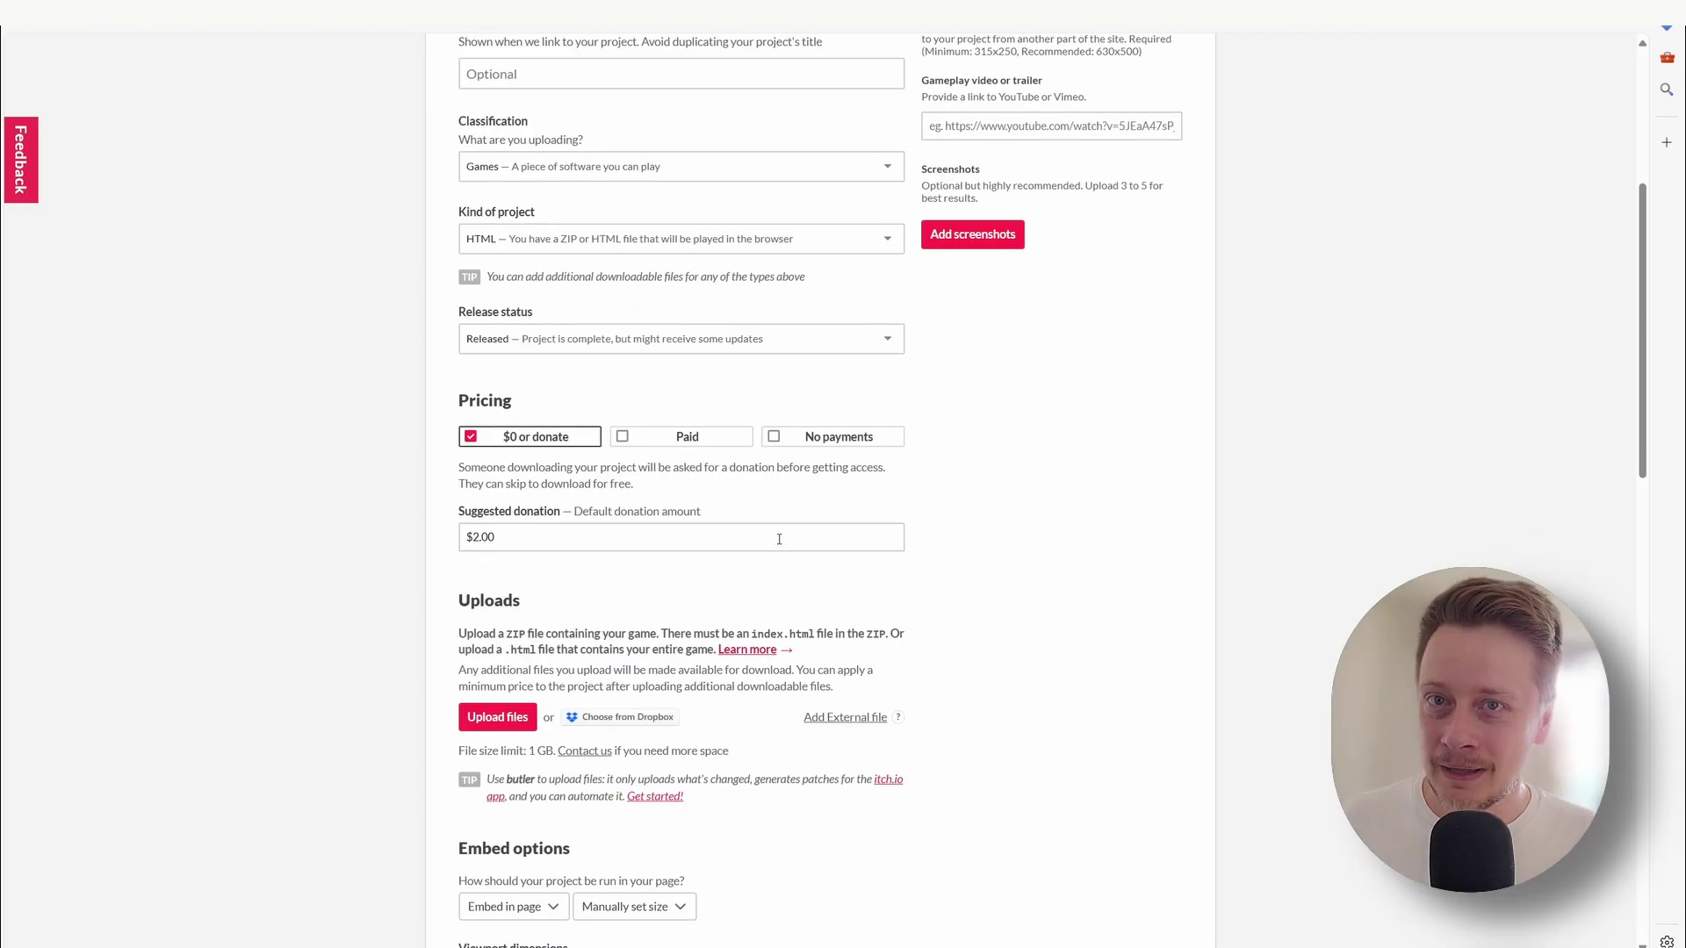
{"action": "left_click", "coordinate": [830, 439]}
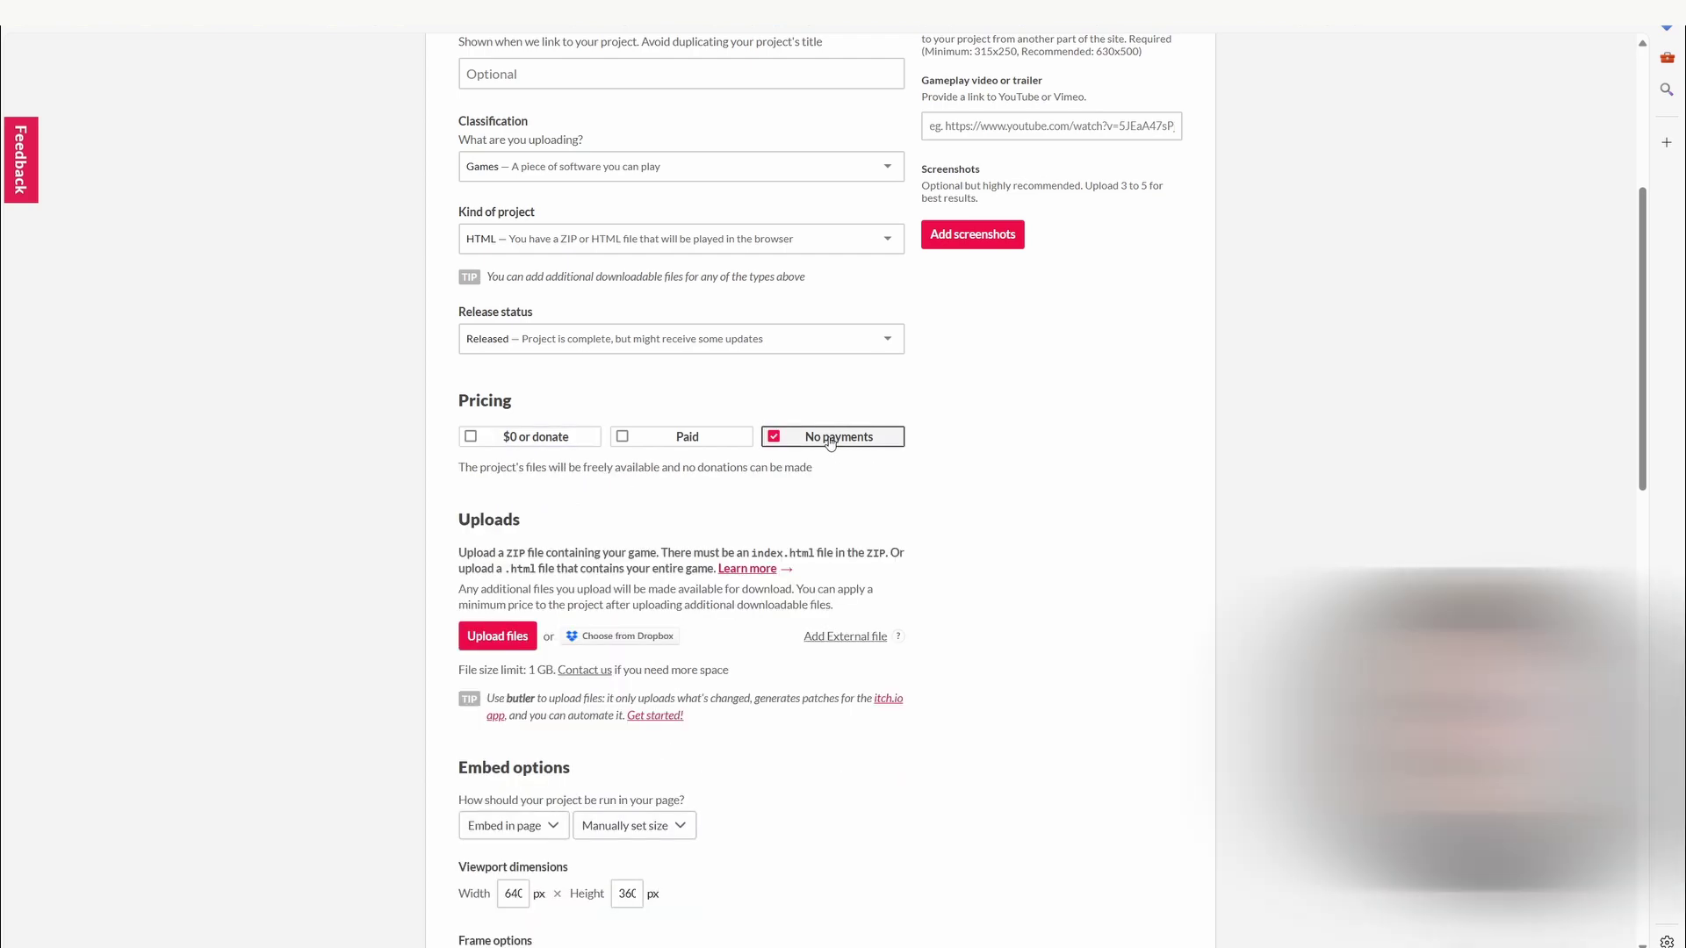
{"action": "left_click", "coordinate": [497, 635]}
{"action": "double_click", "coordinate": [223, 102]}
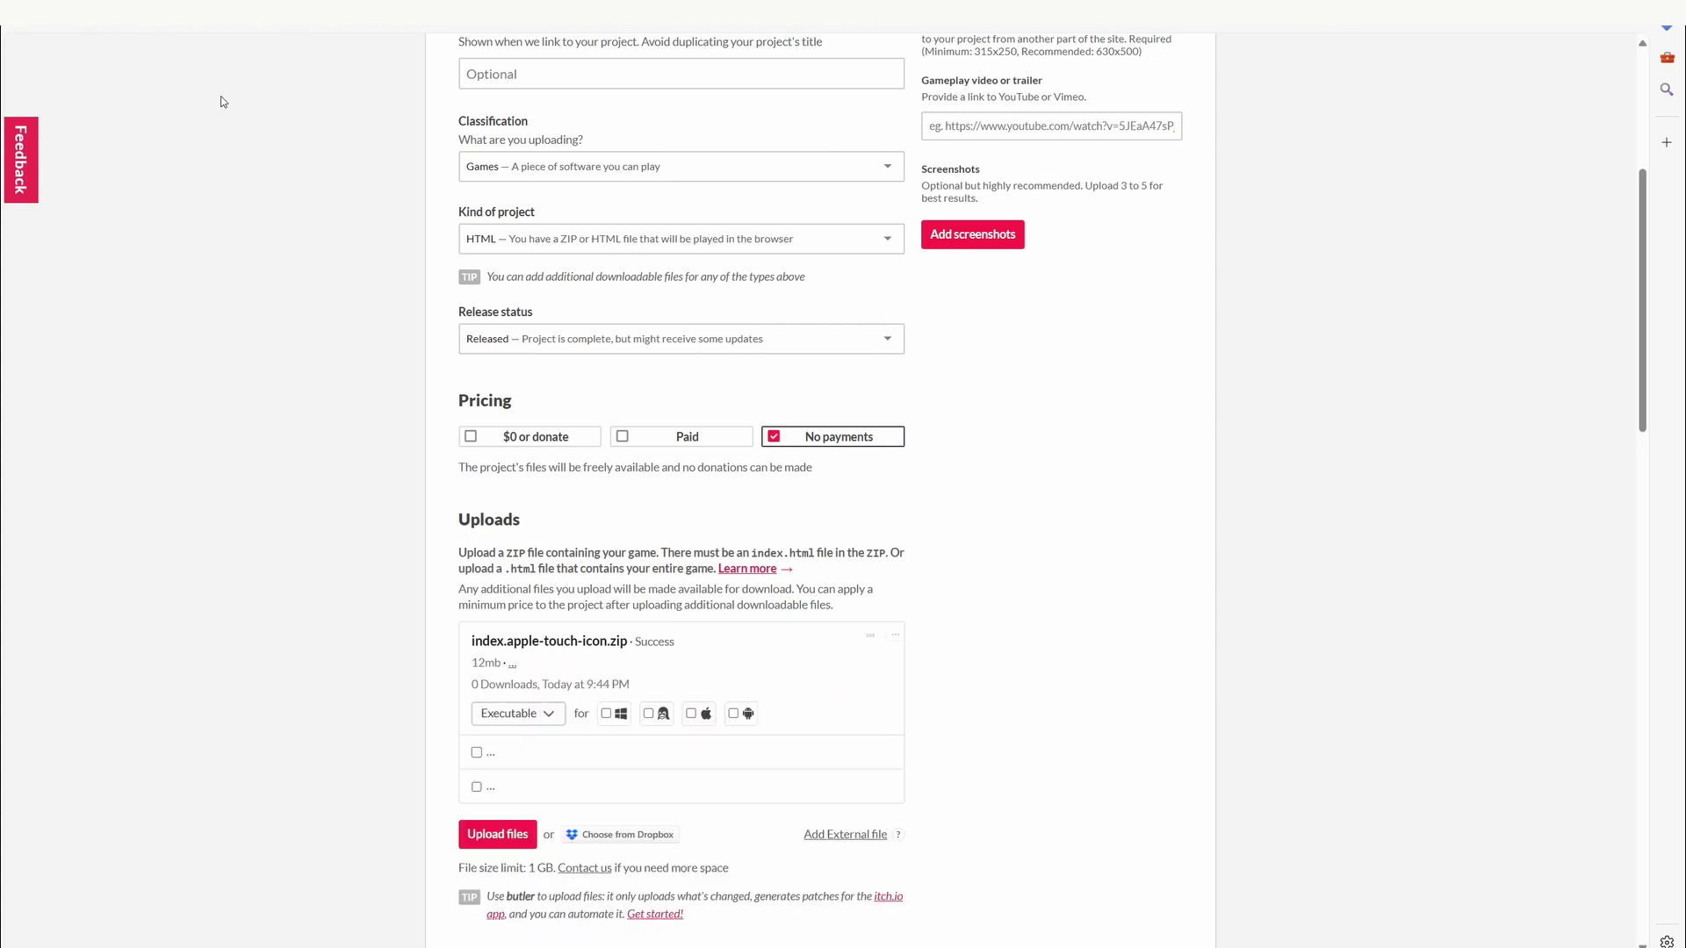
Mark the file to be played in the browser and Save & view page.
{"action": "scroll", "coordinate": [481, 514], "scroll_direction": "down", "scroll_amount": 3}
{"action": "left_click", "coordinate": [477, 507]}
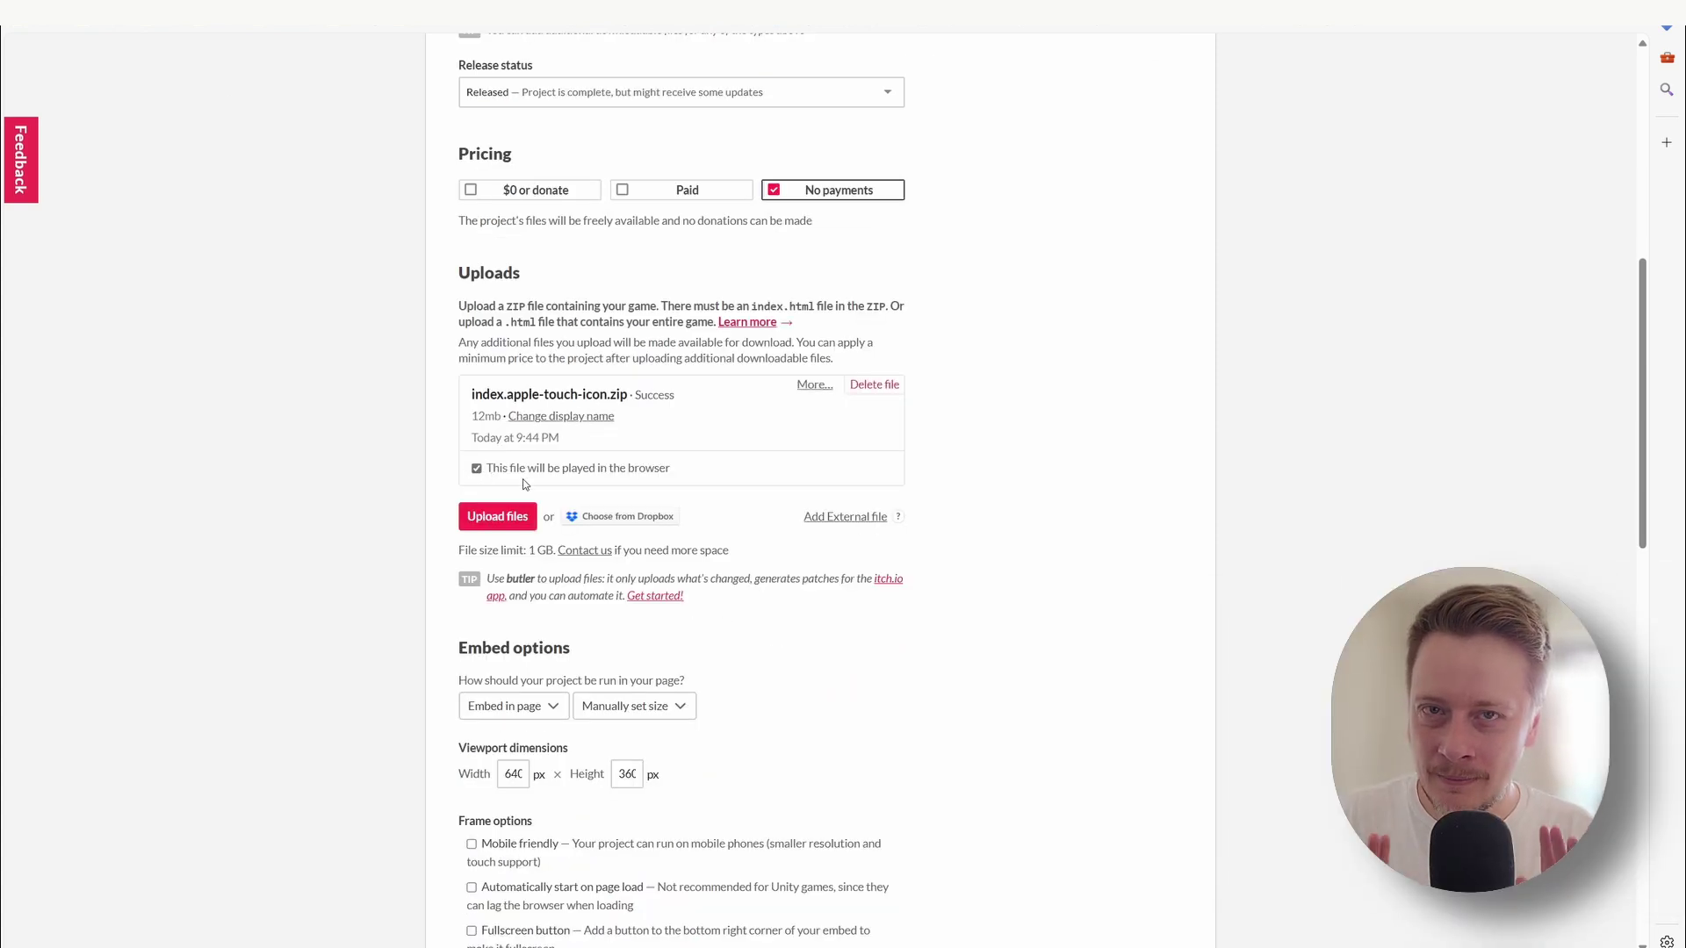
{"action": "scroll", "coordinate": [523, 481], "scroll_direction": "down", "scroll_amount": 3}
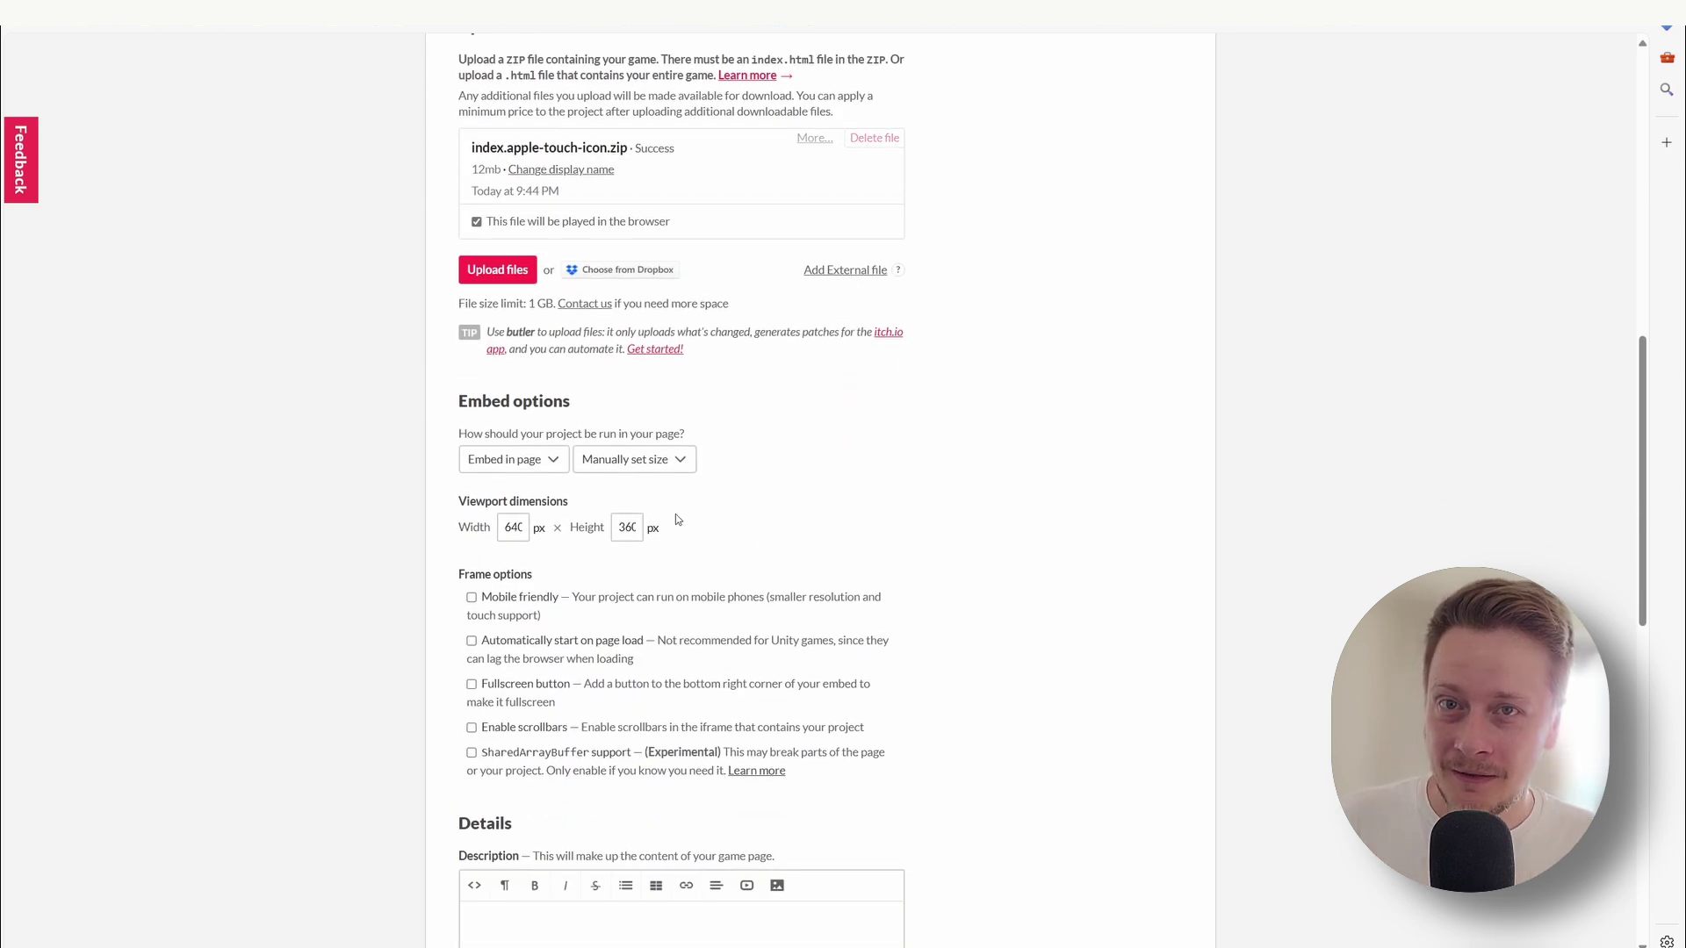
{"action": "scroll", "coordinate": [678, 520], "scroll_direction": "down", "scroll_amount": 10}
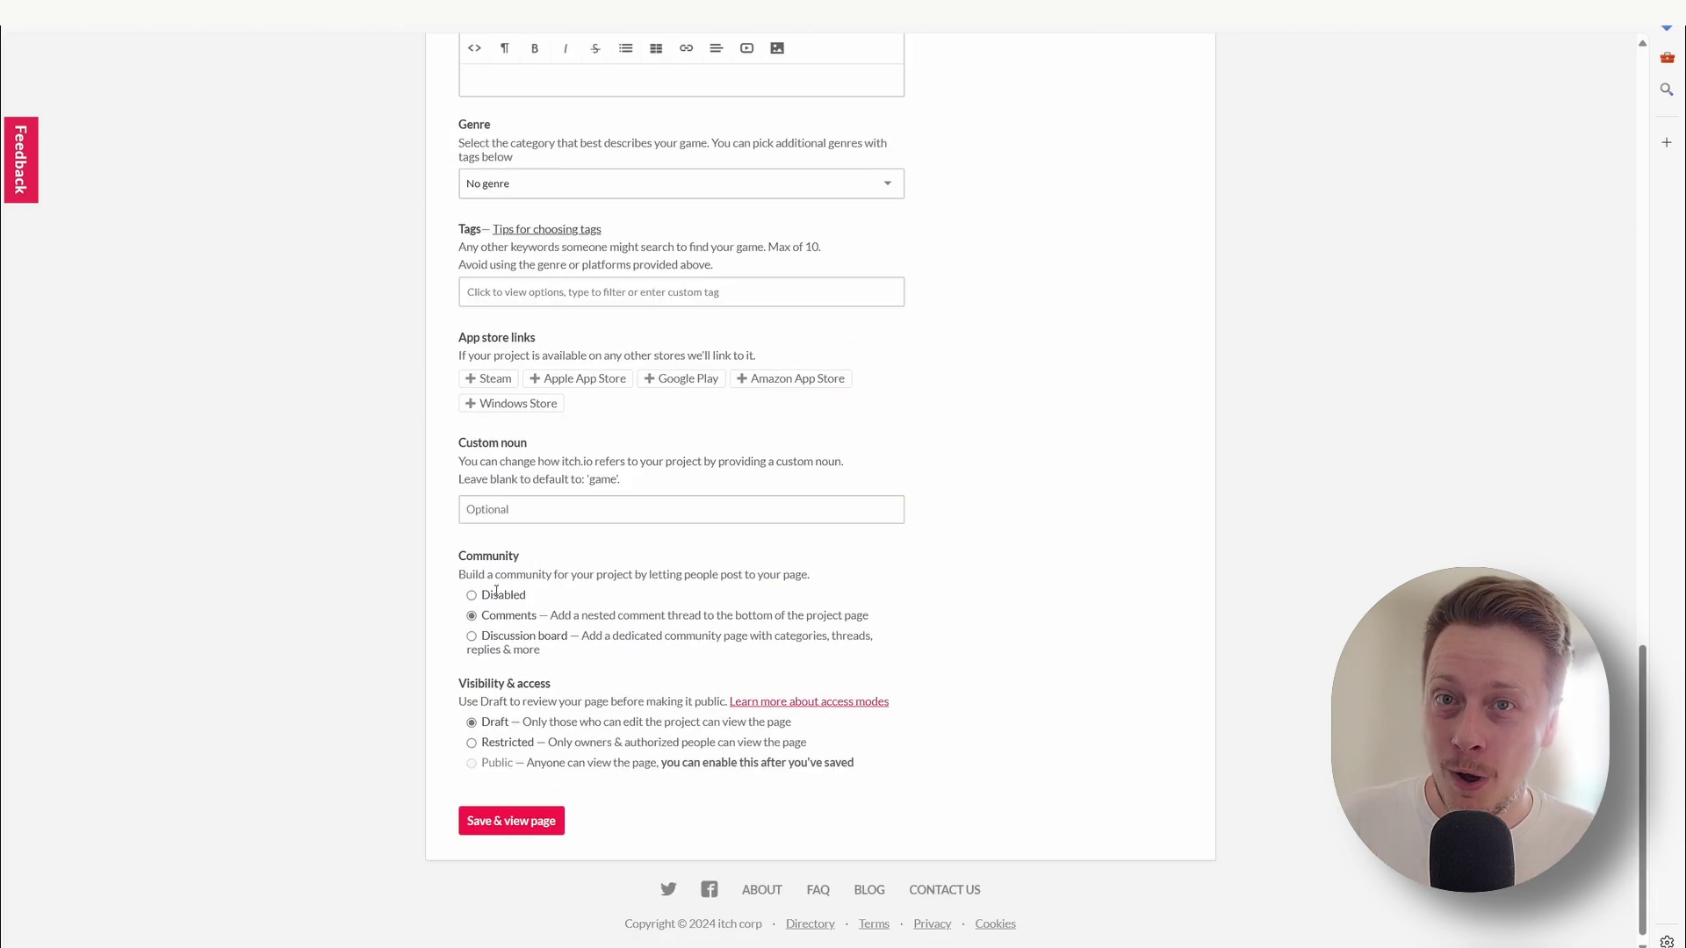
{"action": "left_click", "coordinate": [525, 822]}
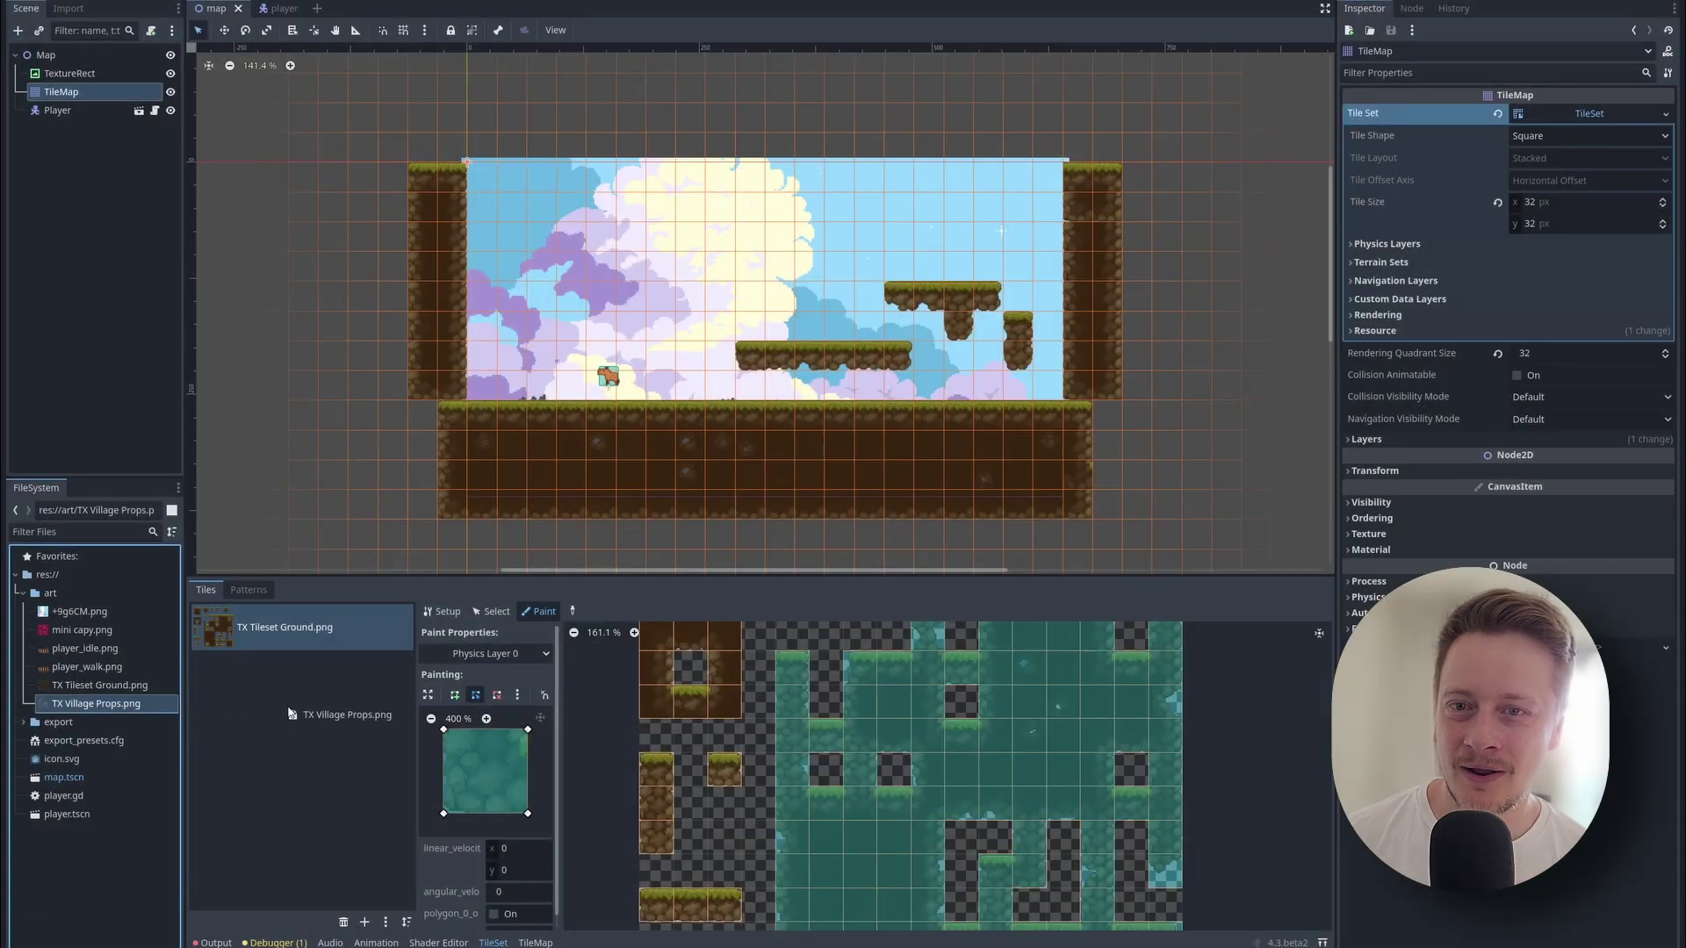
Add TX Village Props.png as an auto-tiled atlas and paint a tree onto the upper platform.
{"action": "left_click_drag", "start_coordinate": [292, 713], "coordinate": [287, 706]}
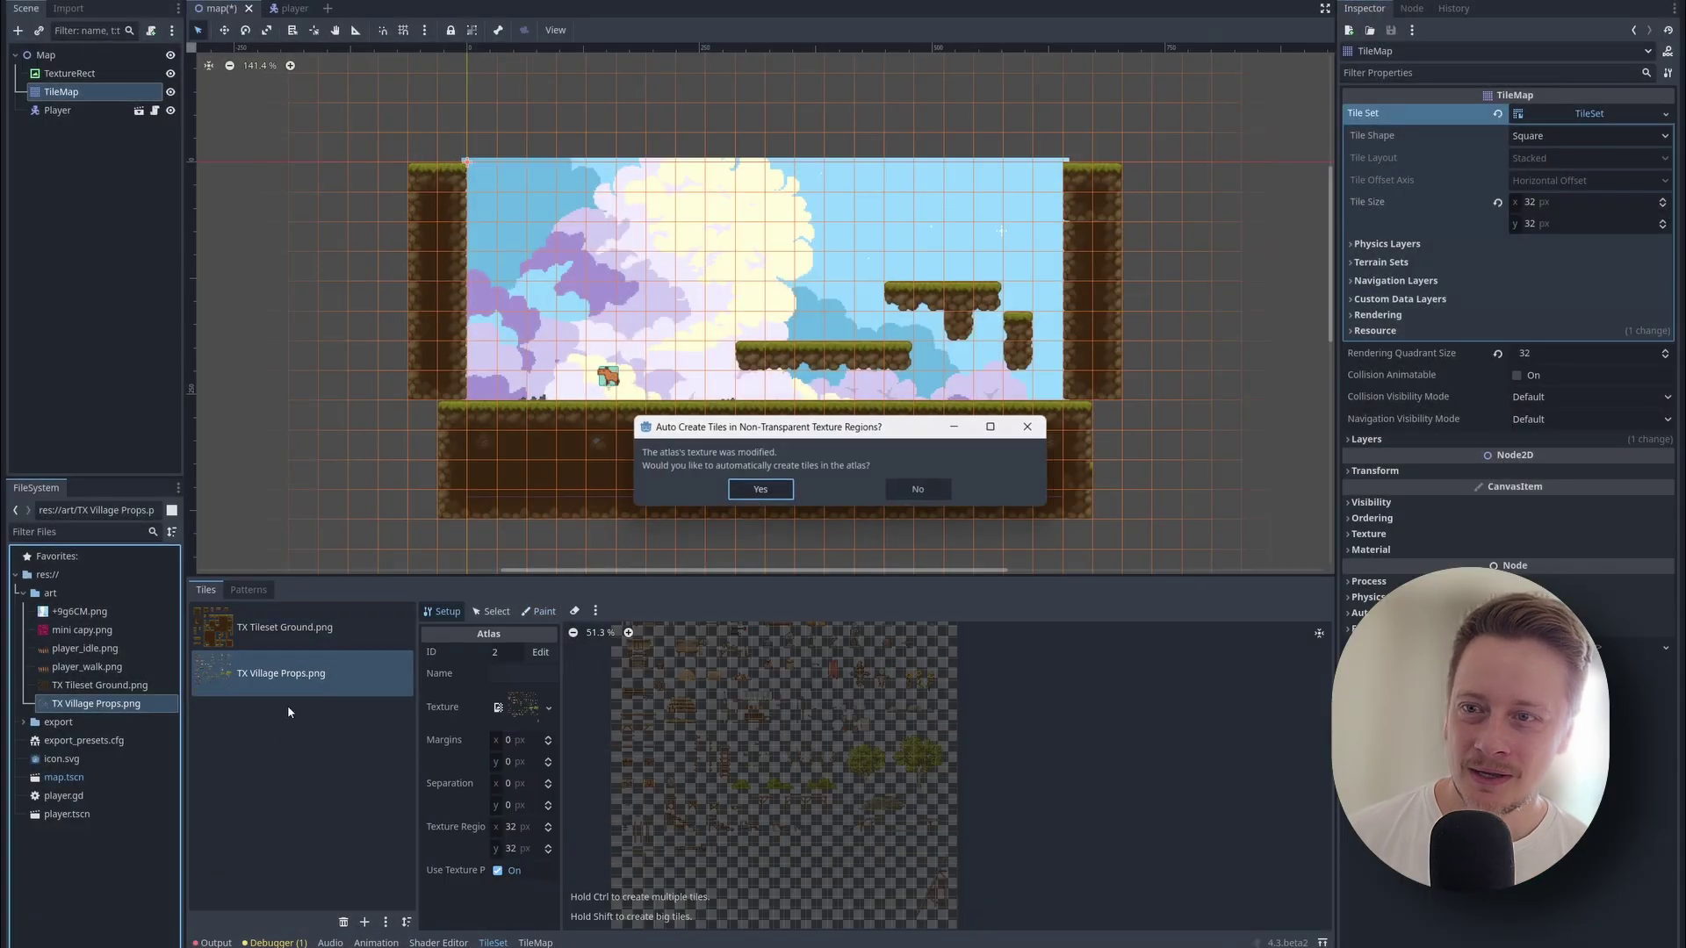
{"action": "left_click", "coordinate": [759, 493]}
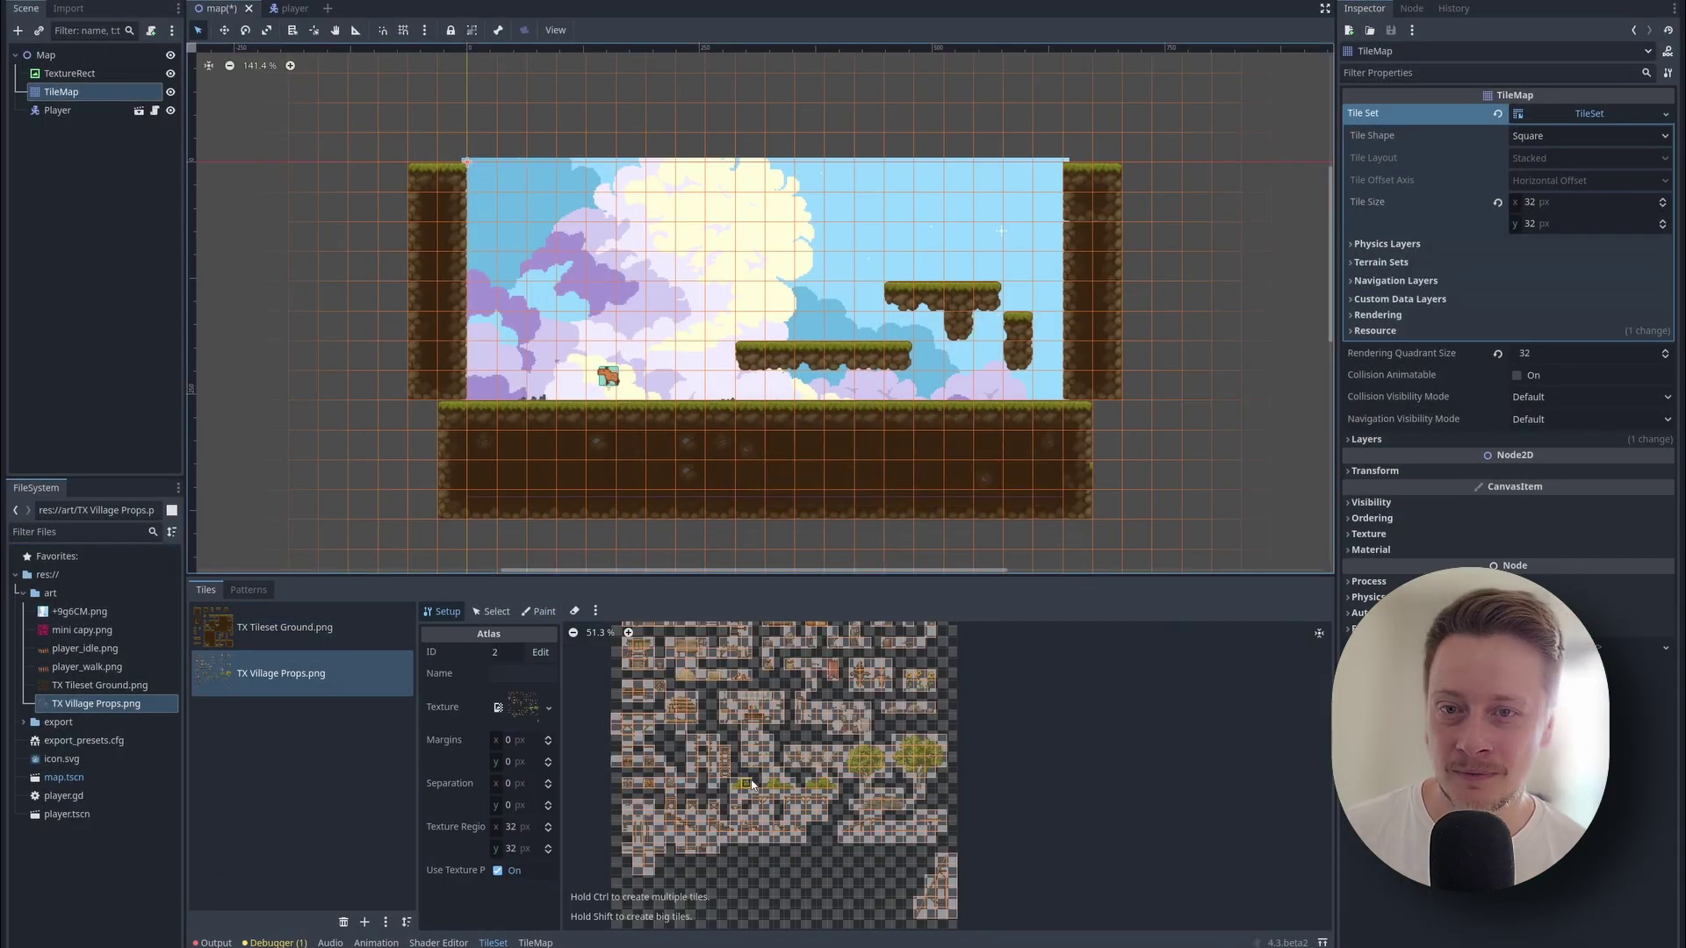
{"action": "scroll", "coordinate": [751, 827], "scroll_direction": "up", "scroll_amount": 9}
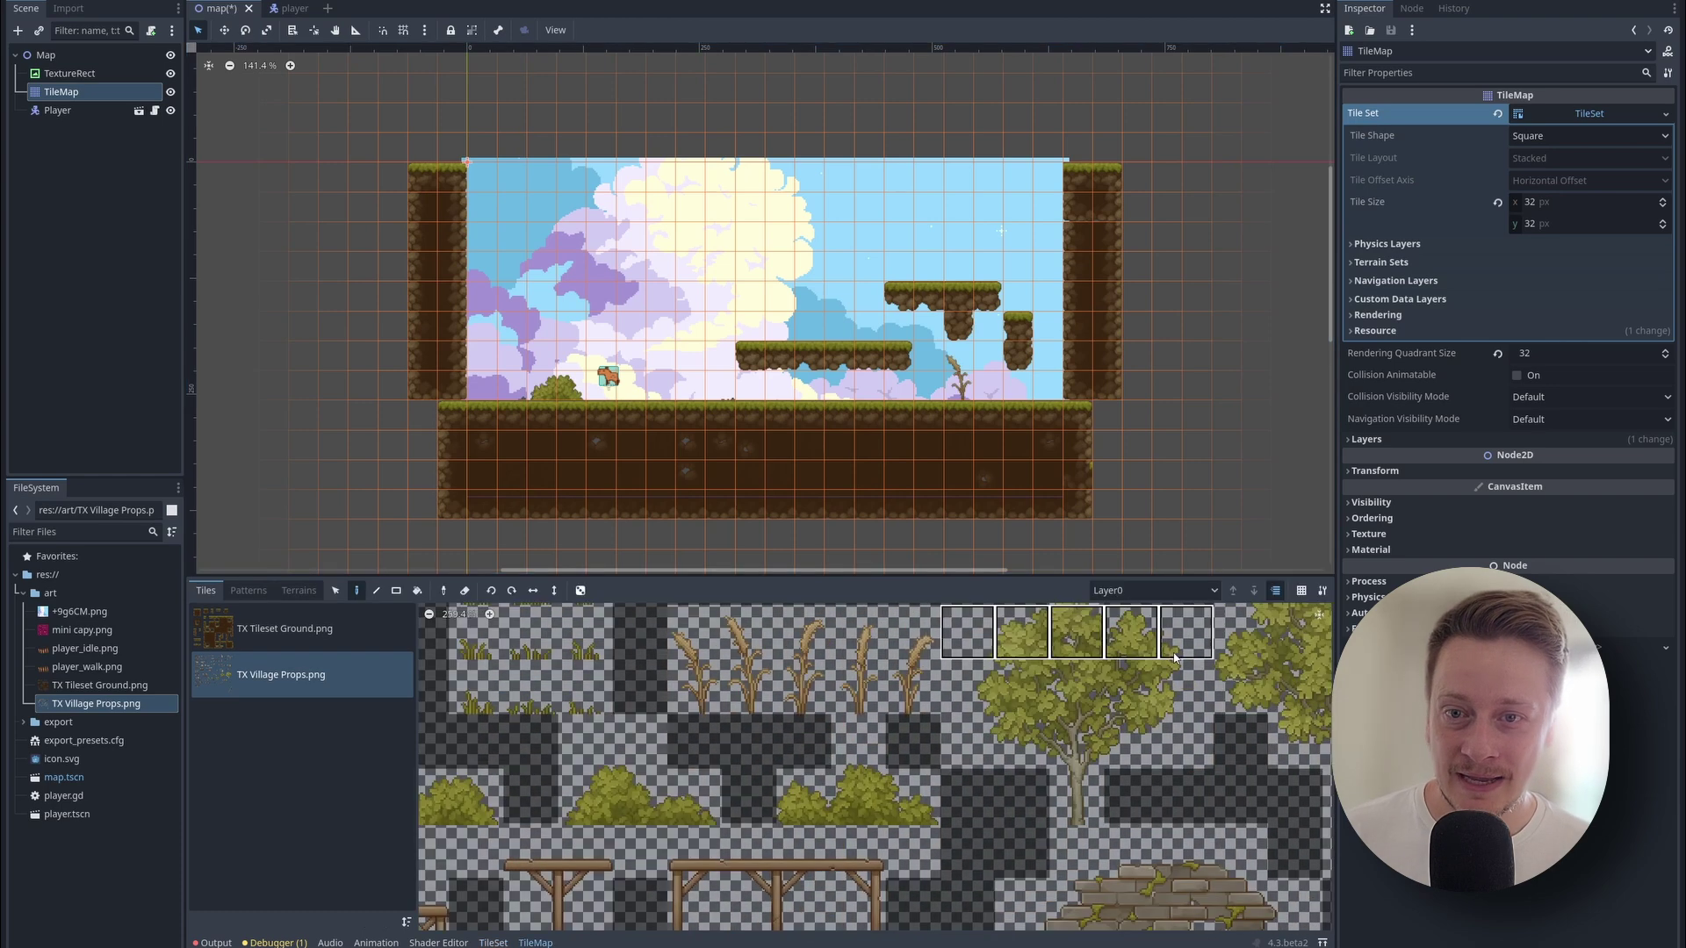
{"action": "mouse_move", "coordinate": [966, 632]}
{"action": "left_mouse_down"}
{"action": "mouse_move", "coordinate": [1175, 739]}
{"action": "mouse_move", "coordinate": [1166, 780]}
{"action": "left_mouse_up"}
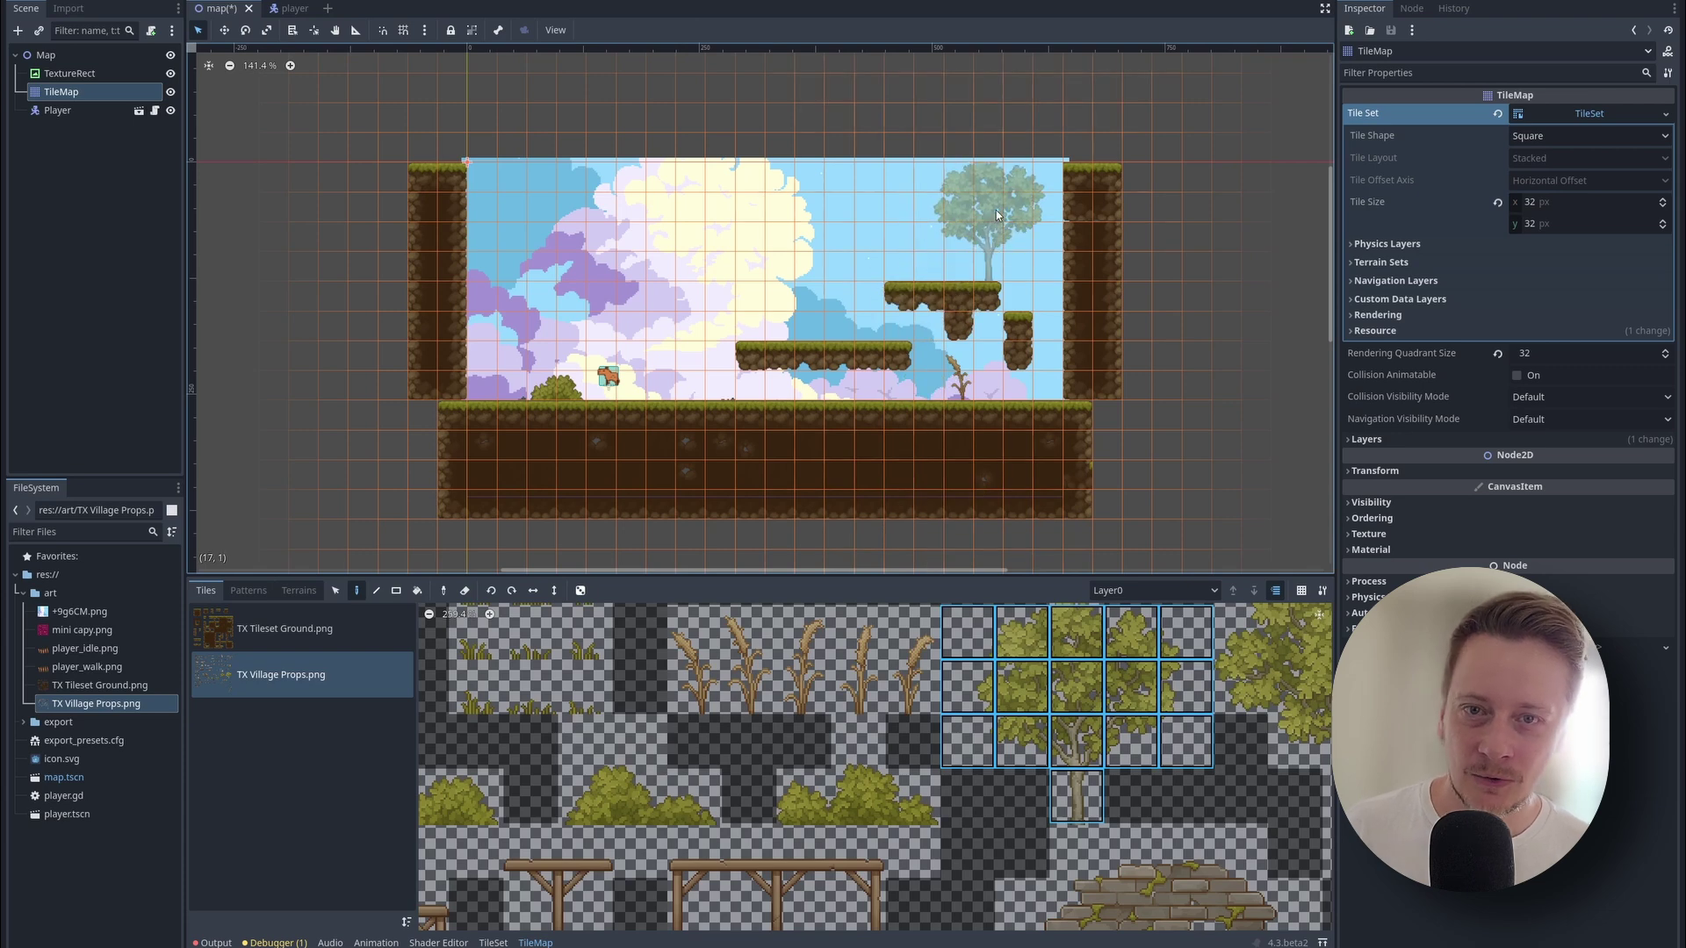
{"action": "left_click", "coordinate": [996, 209]}
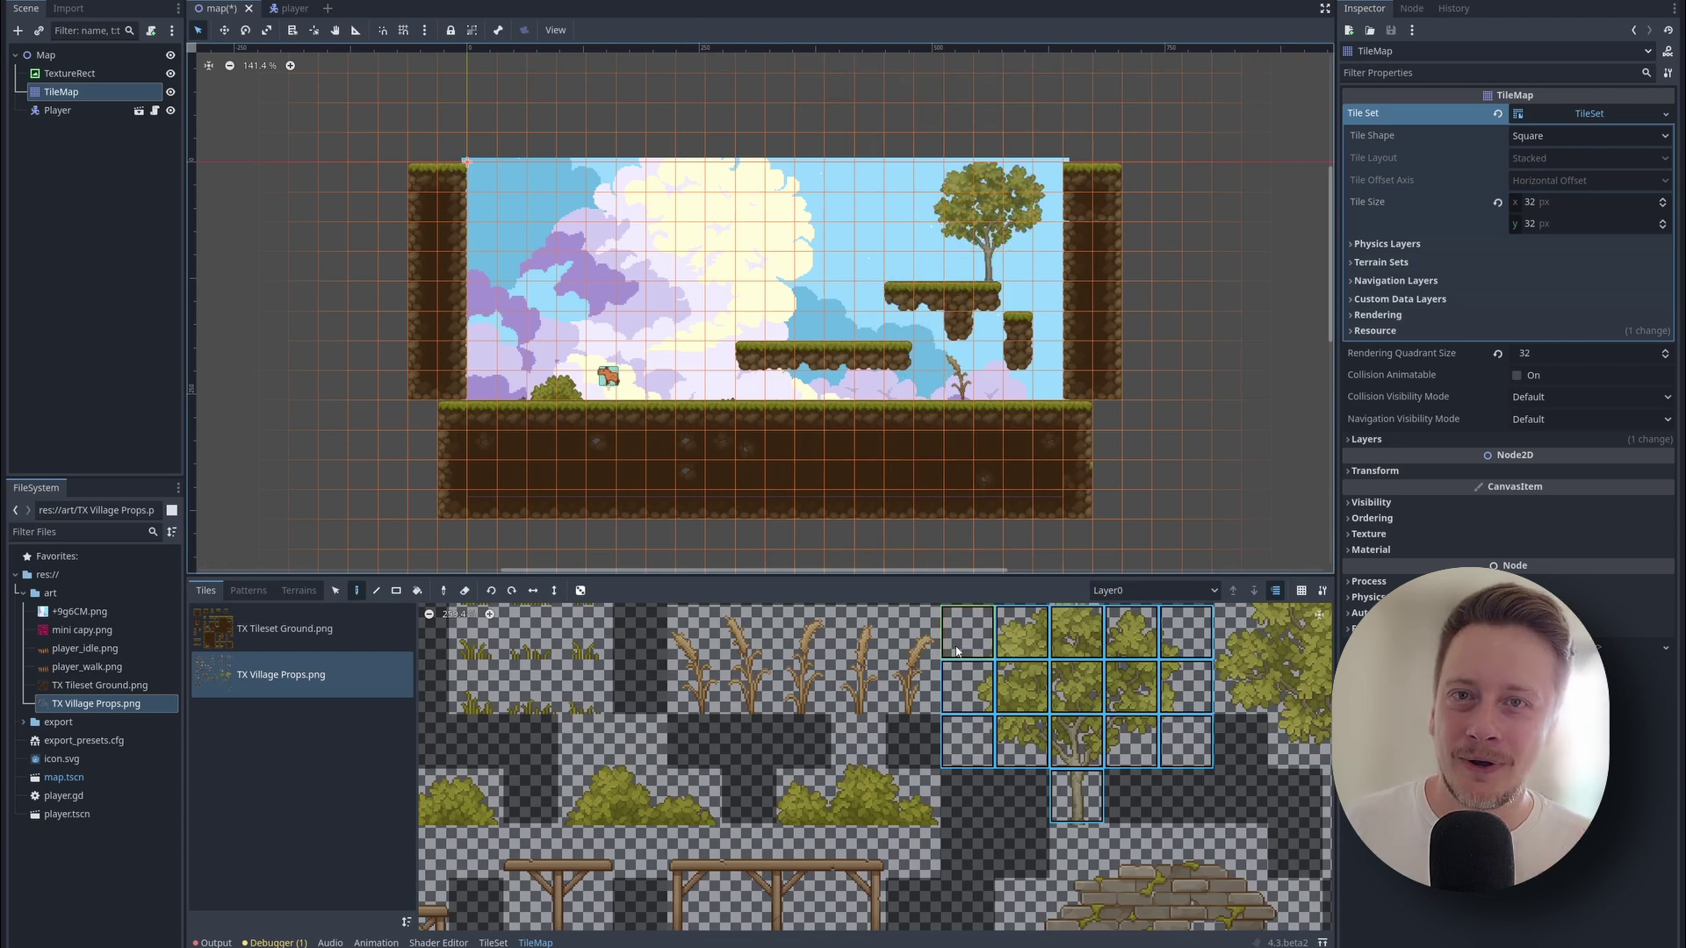
{"action": "scroll", "coordinate": [957, 780], "scroll_direction": "down", "scroll_amount": 3}
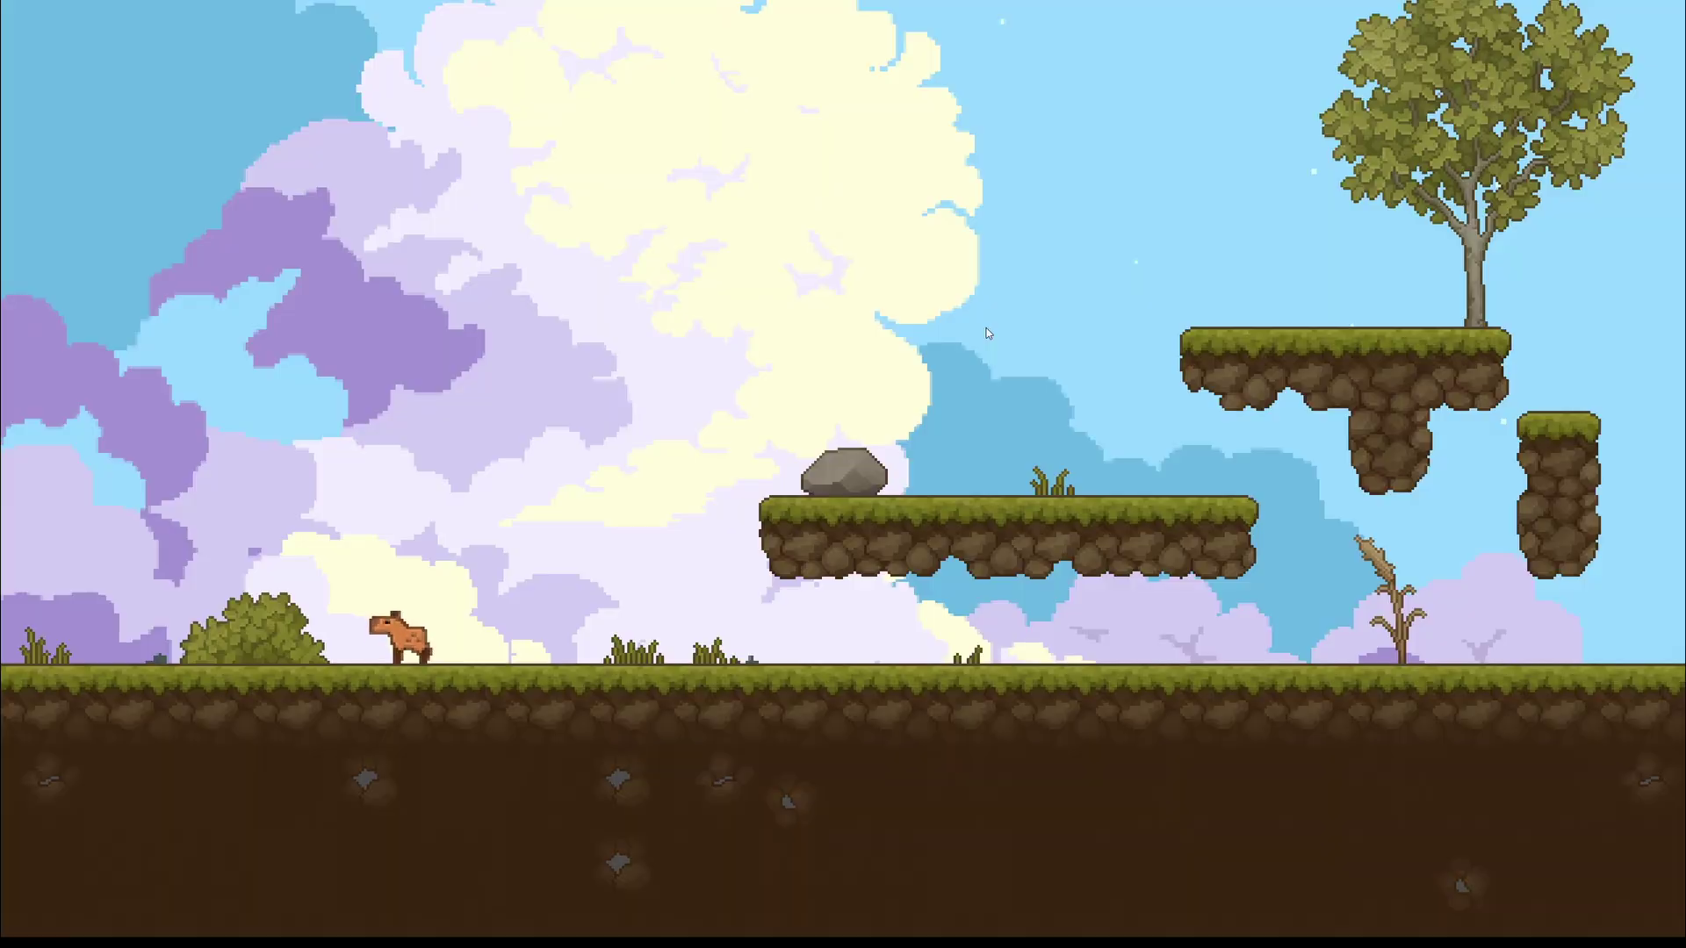
Run the capybara right up to the upper tree platform, then back left to the bush.
{"action": "key", "text": "Right"}
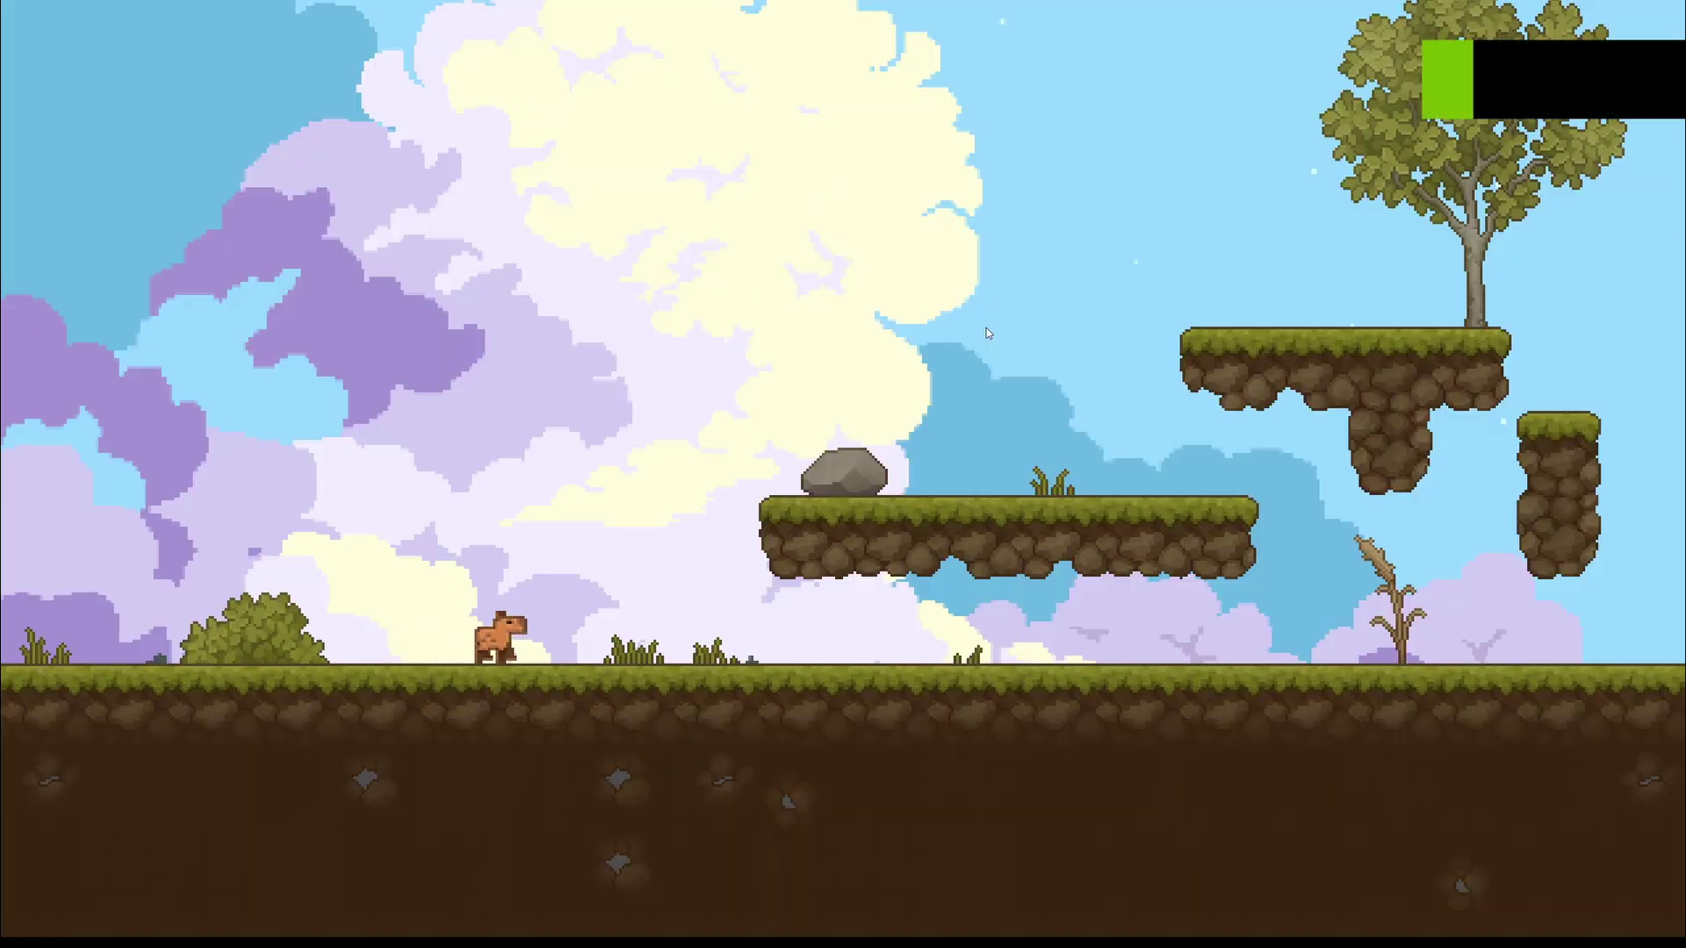
{"action": "key", "text": "space"}
{"action": "key", "text": "Right"}
{"action": "key", "text": "space"}
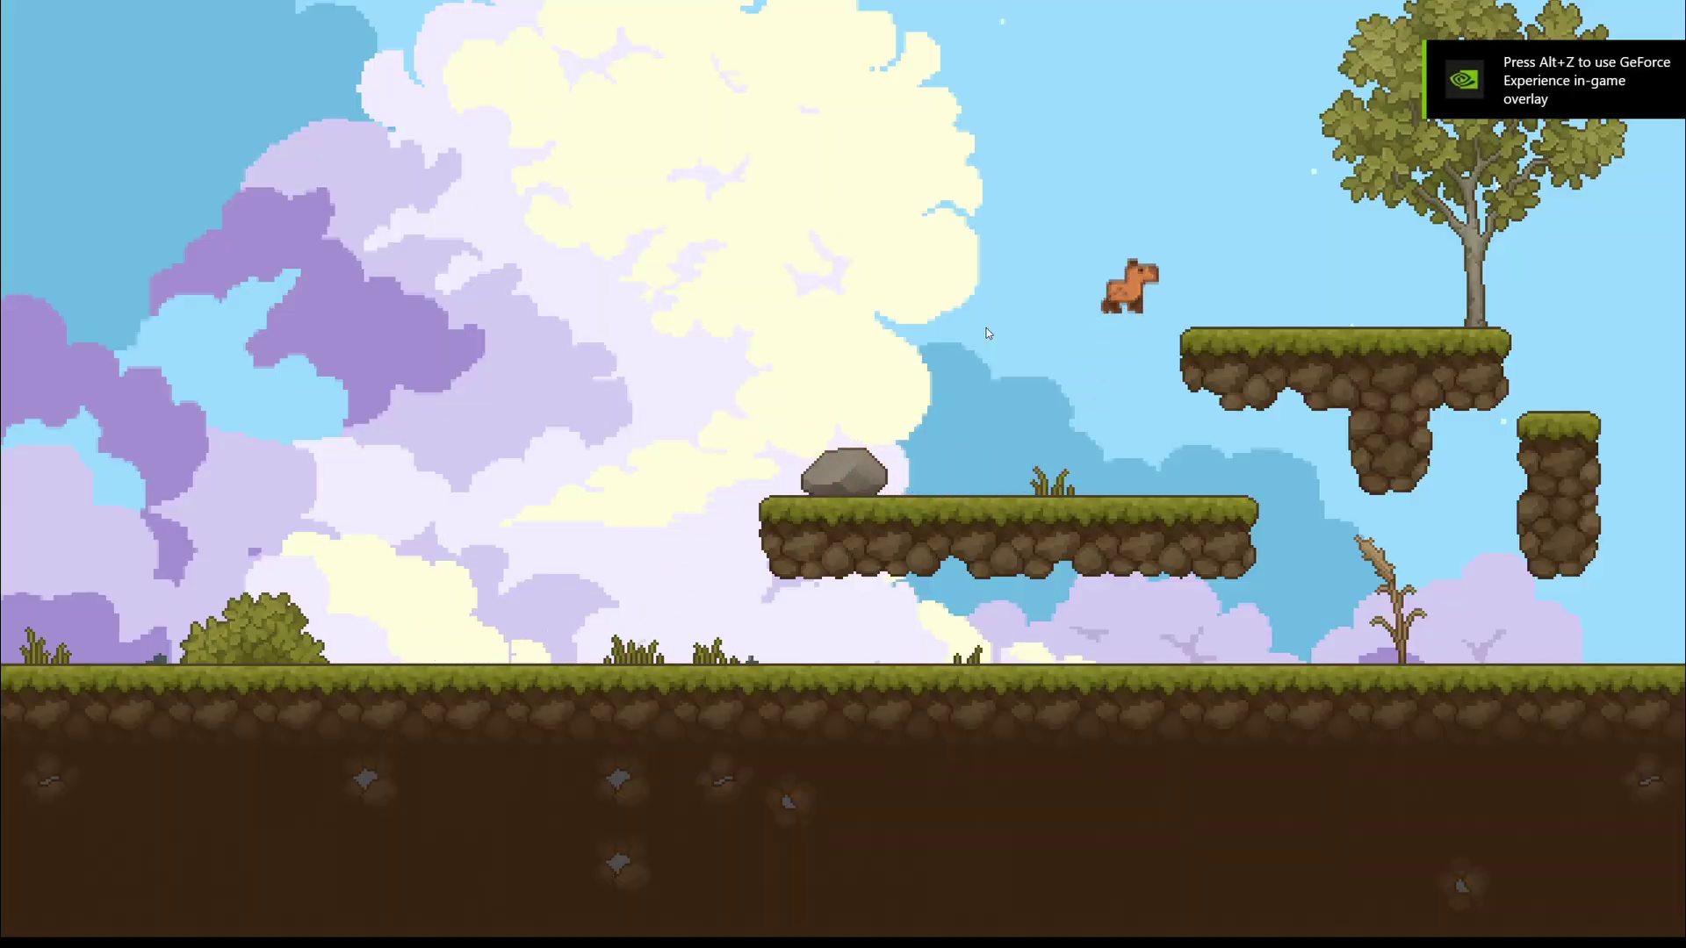
{"action": "key", "text": "Left"}
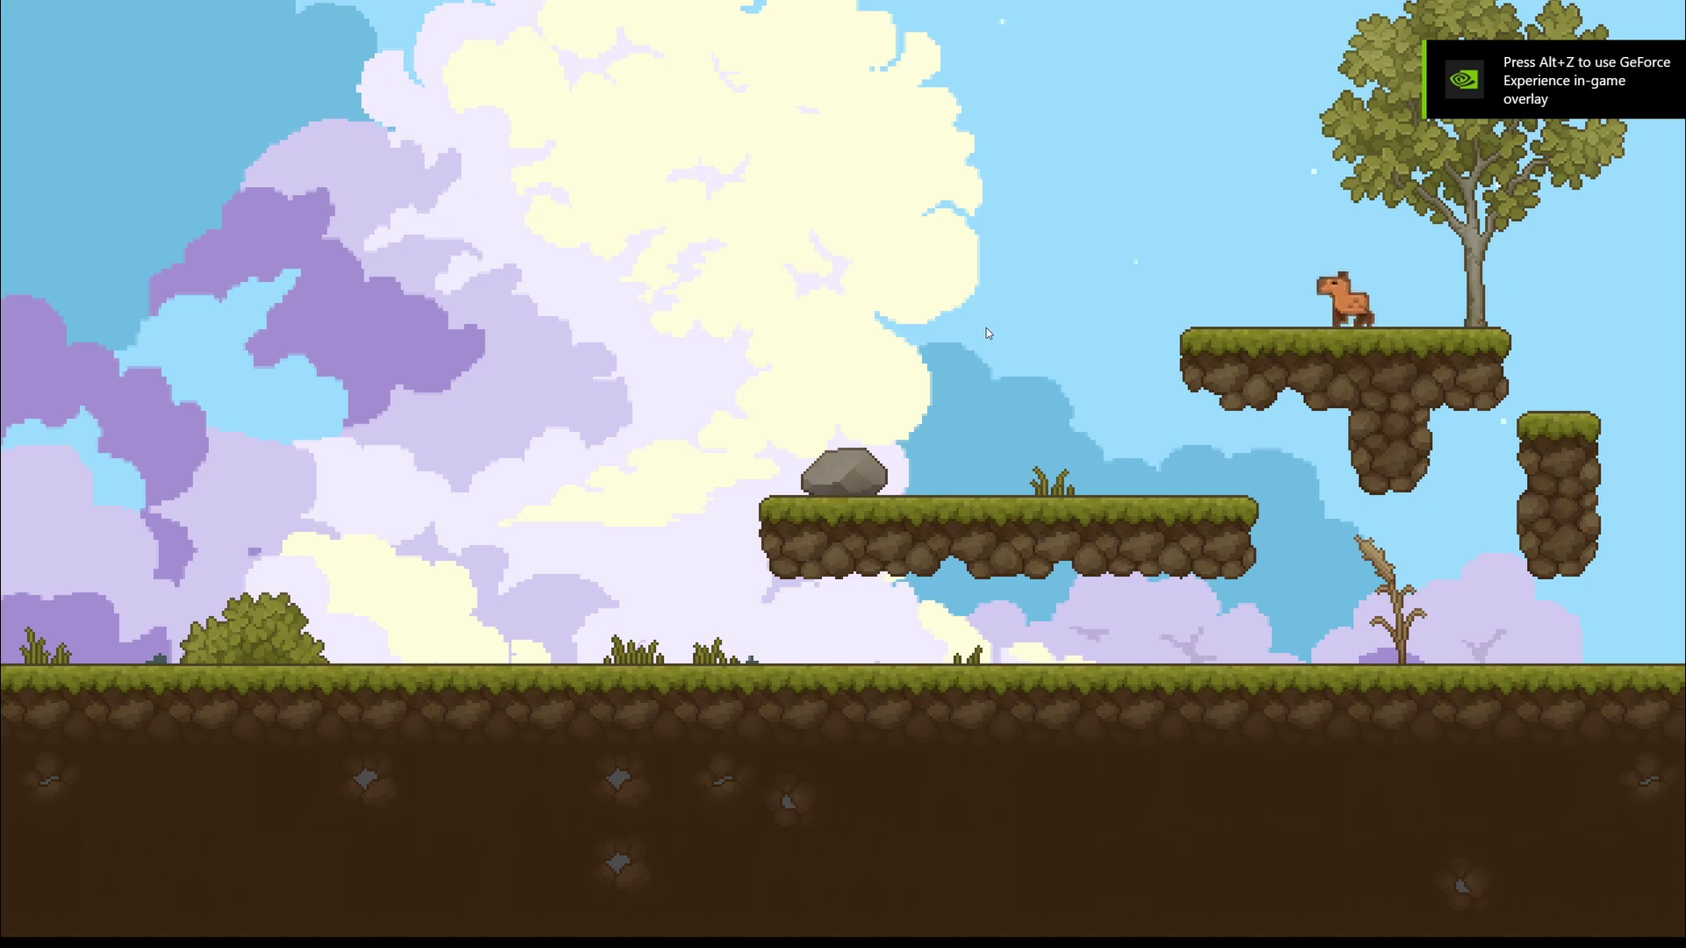
{"action": "key", "text": "Left"}
{"action": "key", "text": "space"}
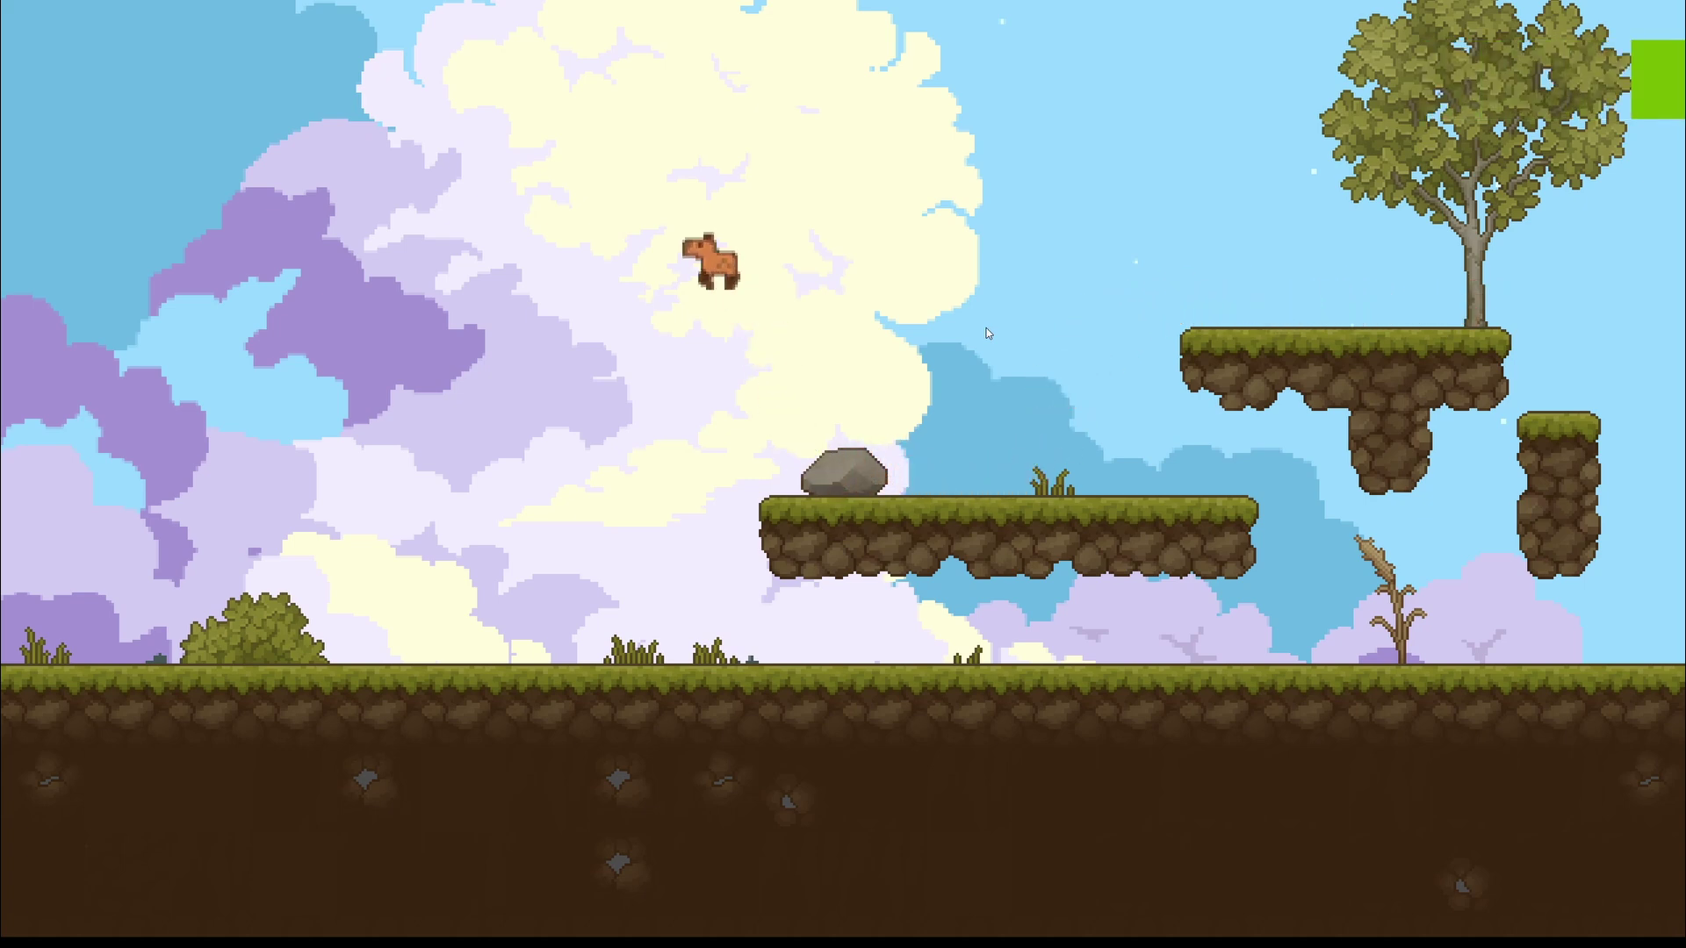